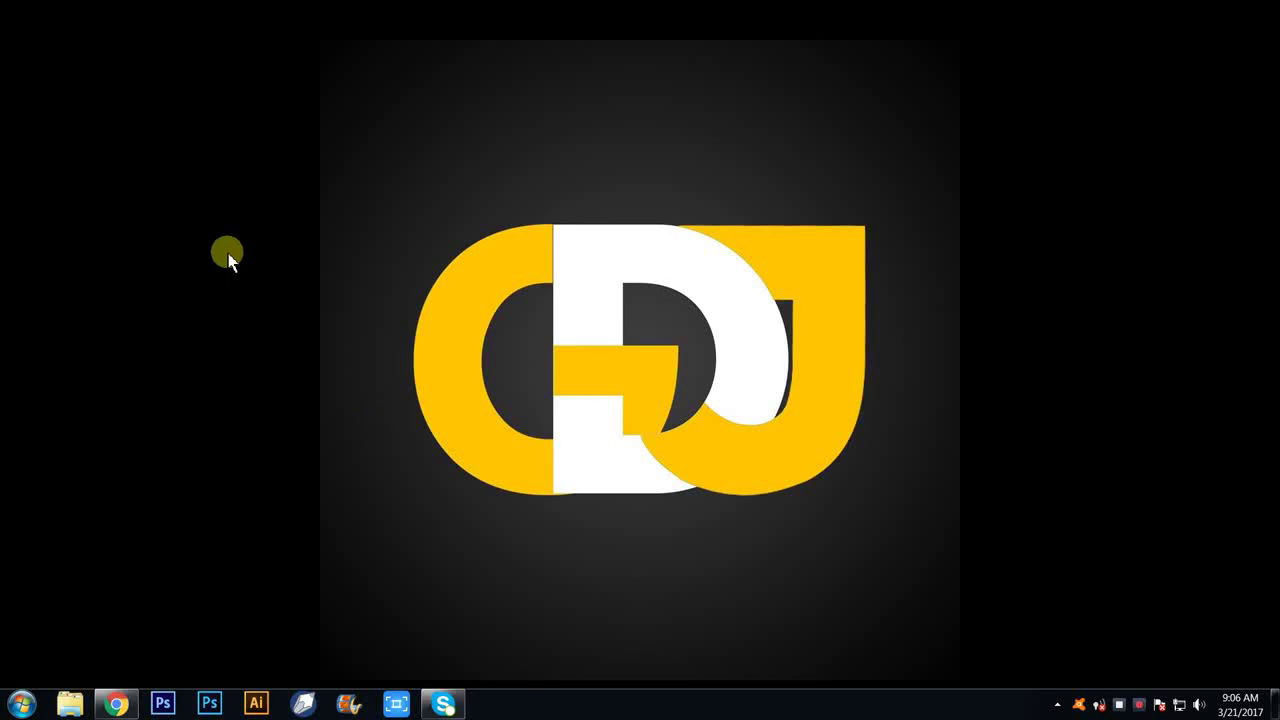
- Refresh the desktop and launch Photoshop CS6 from the taskbar
right_click(245, 265)
click(282, 304)
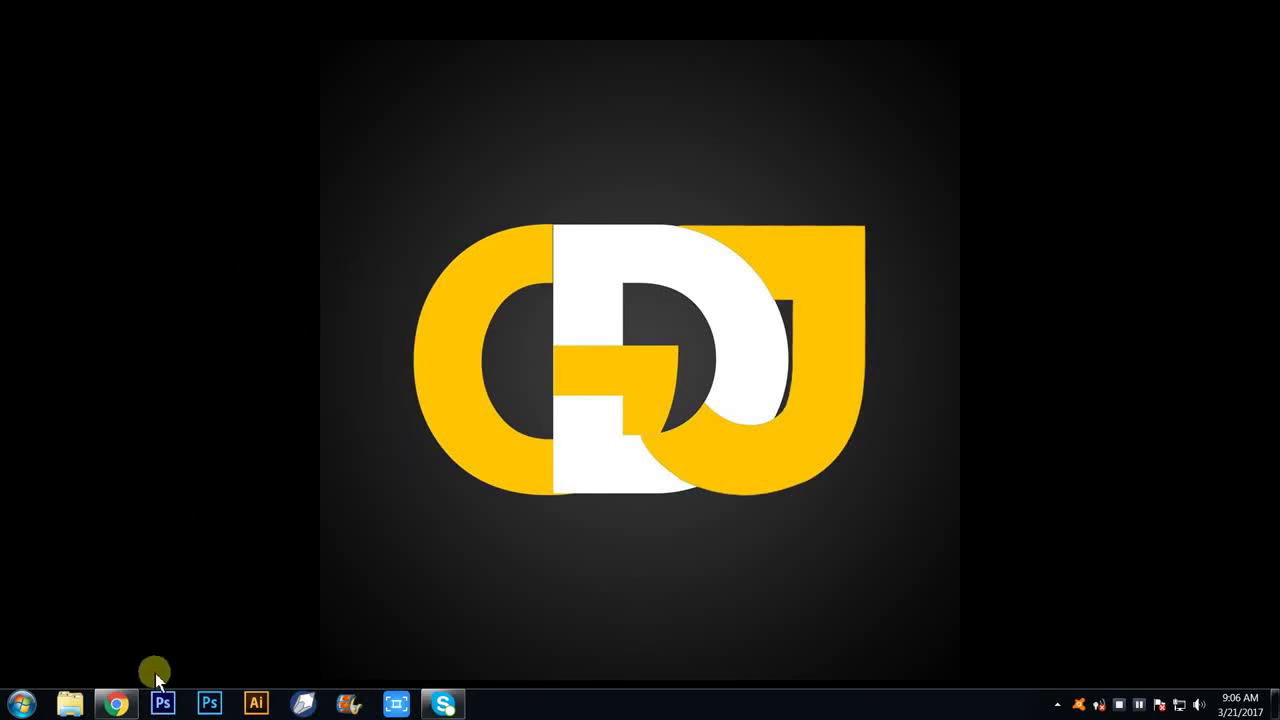
click(160, 705)
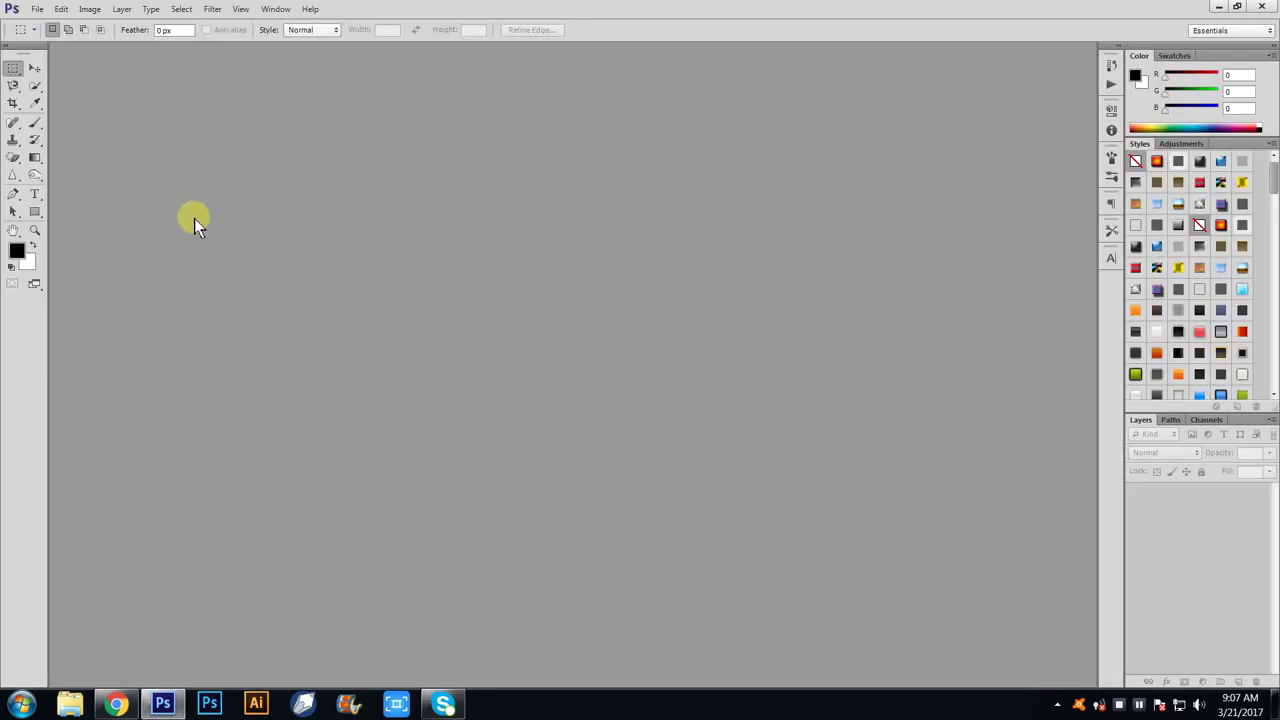
- Create a new white 400 × 400 pixel document at 300 pixels/inch
click(35, 10)
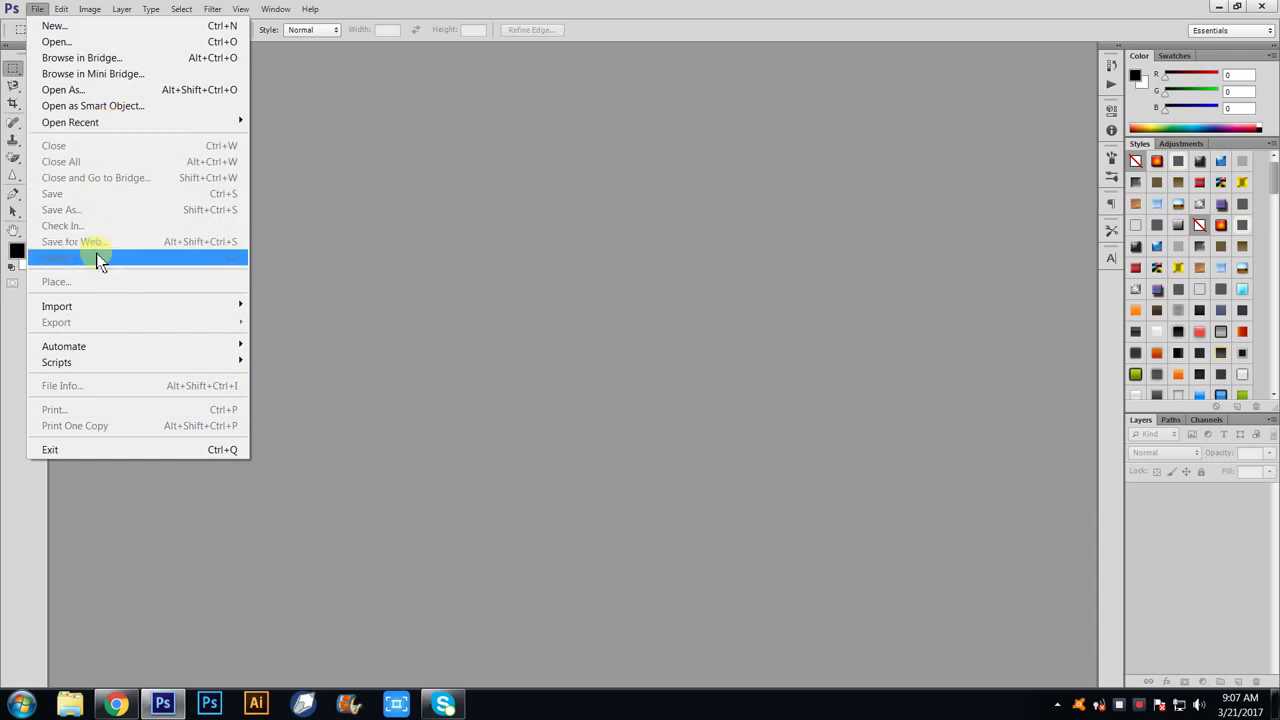
click(76, 26)
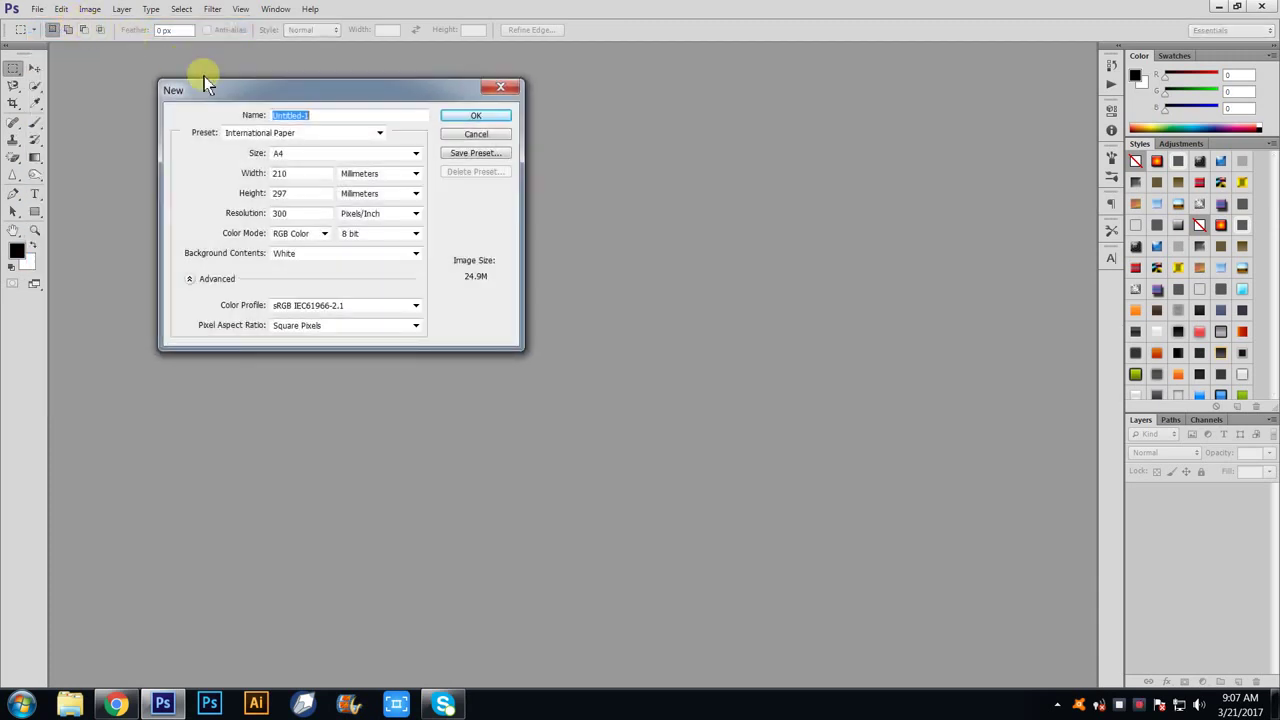
click(367, 173)
click(365, 185)
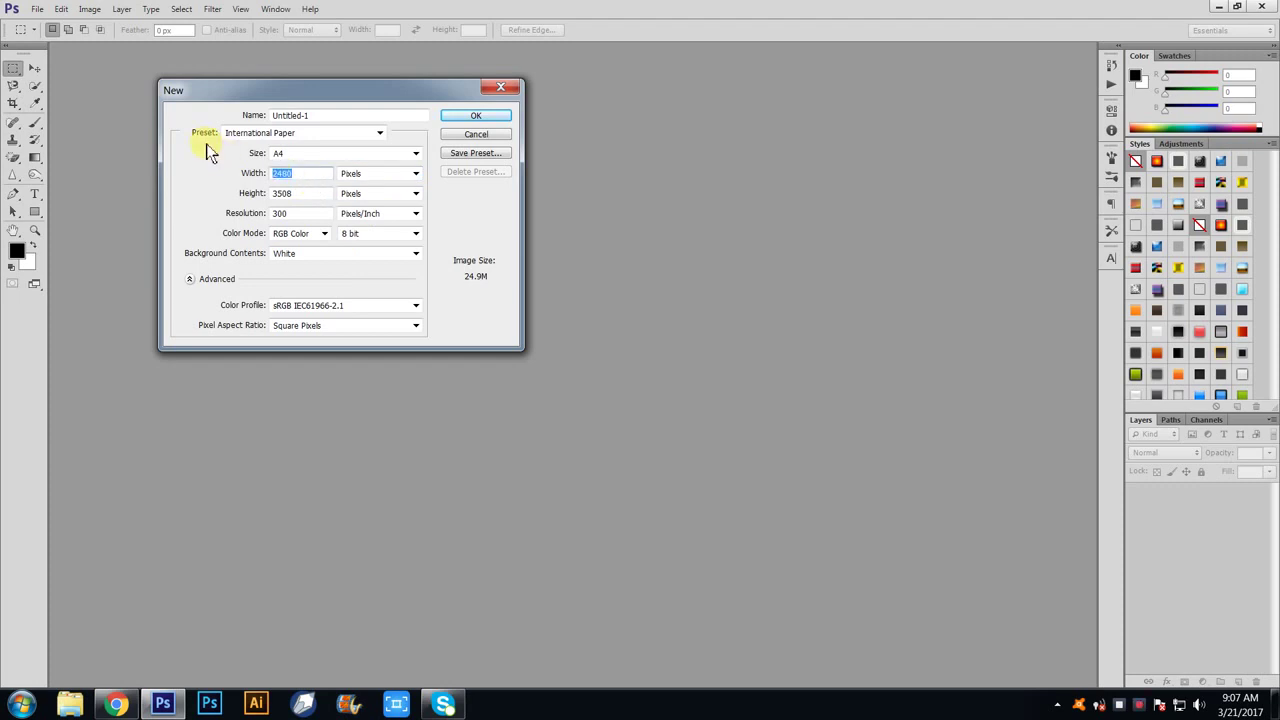
text(400)
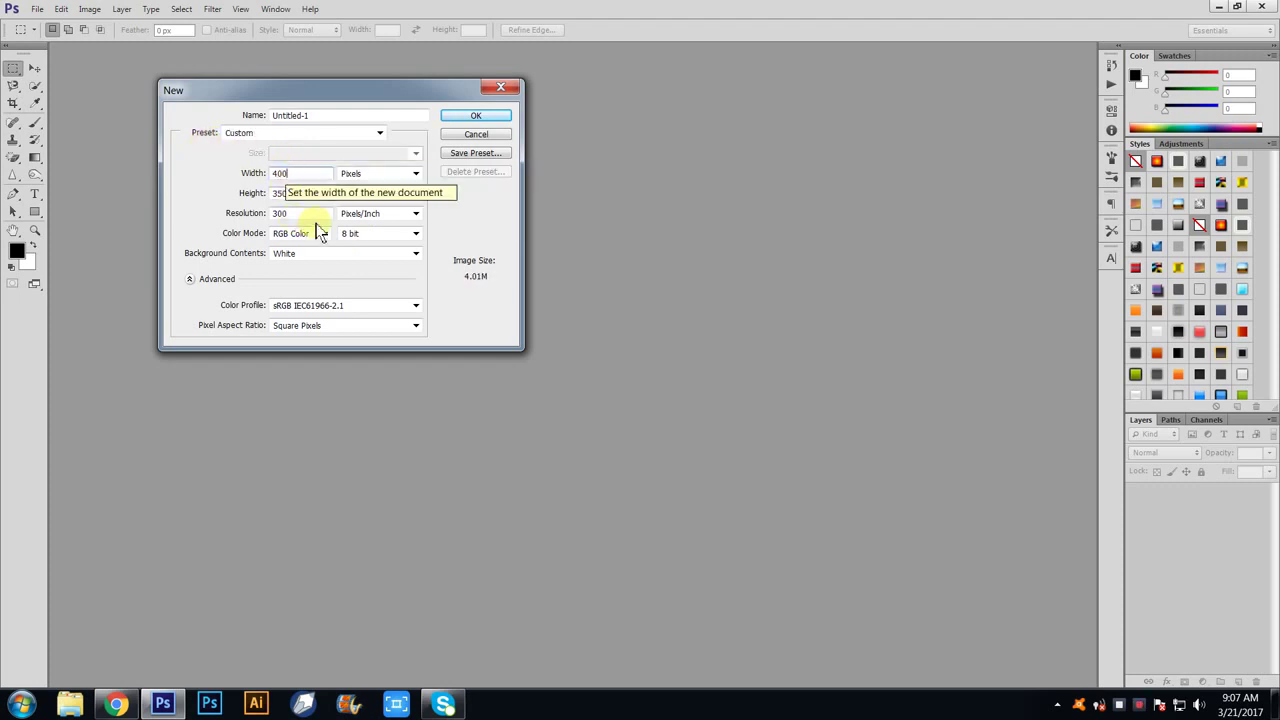
double_click(300, 193)
text(400)
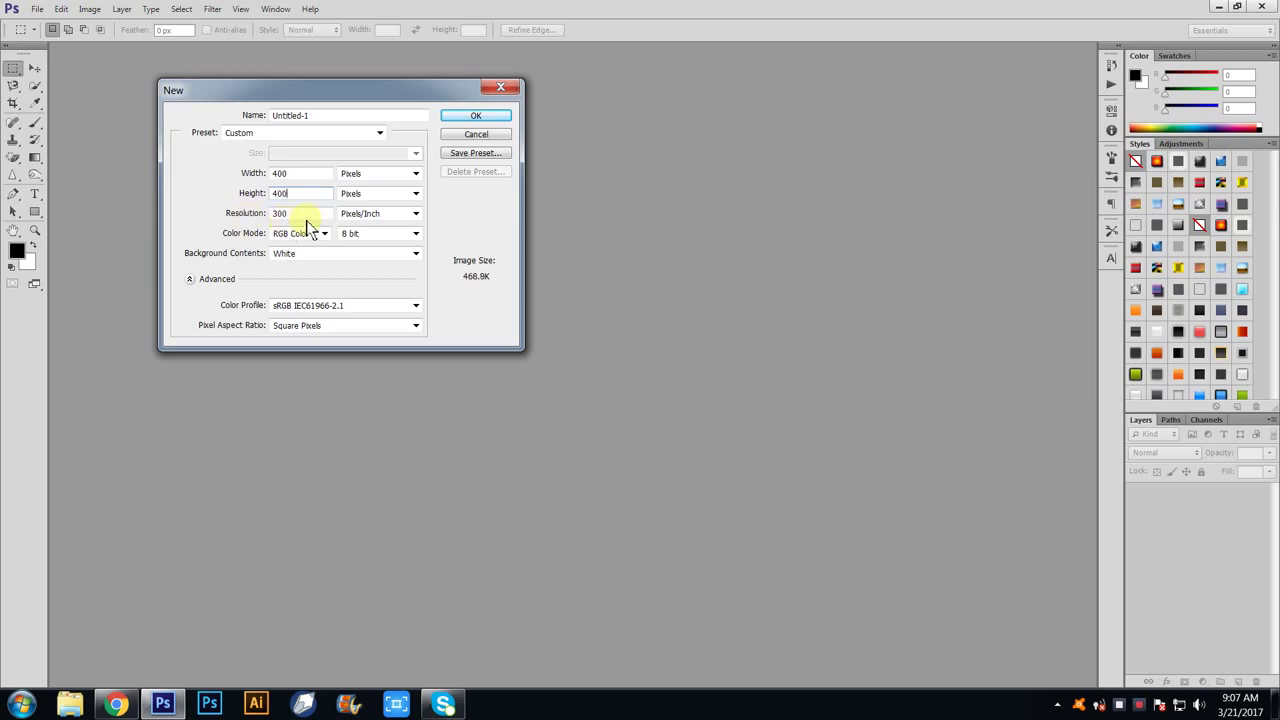
double_click(296, 215)
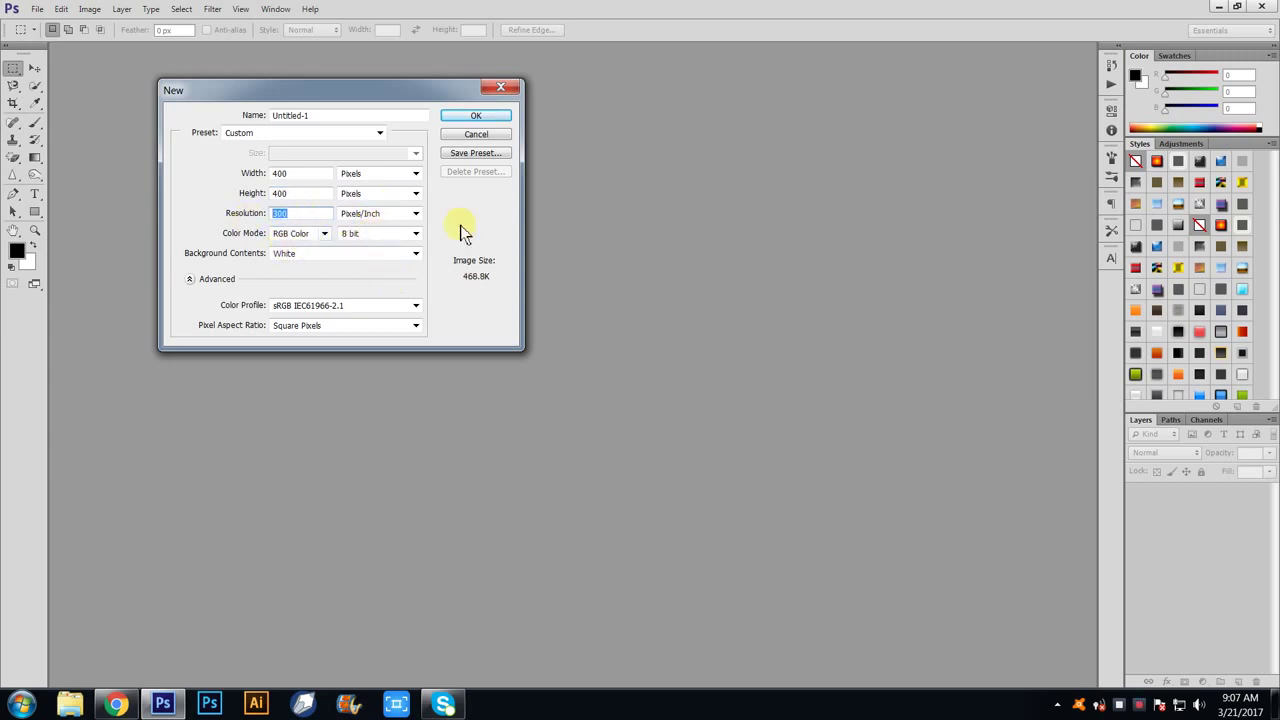
click(470, 120)
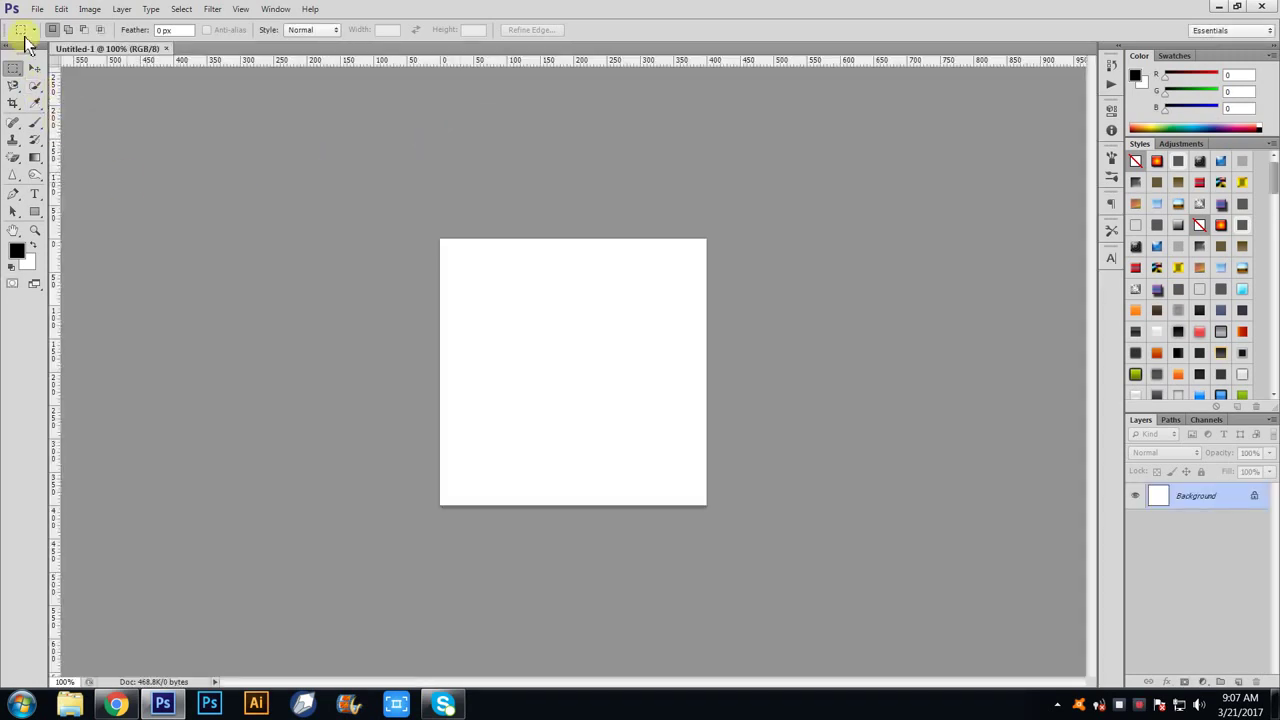
- Select the Move tool and add a vertical guide at 400 px
click(33, 67)
scroll(880, 340, up, 3)
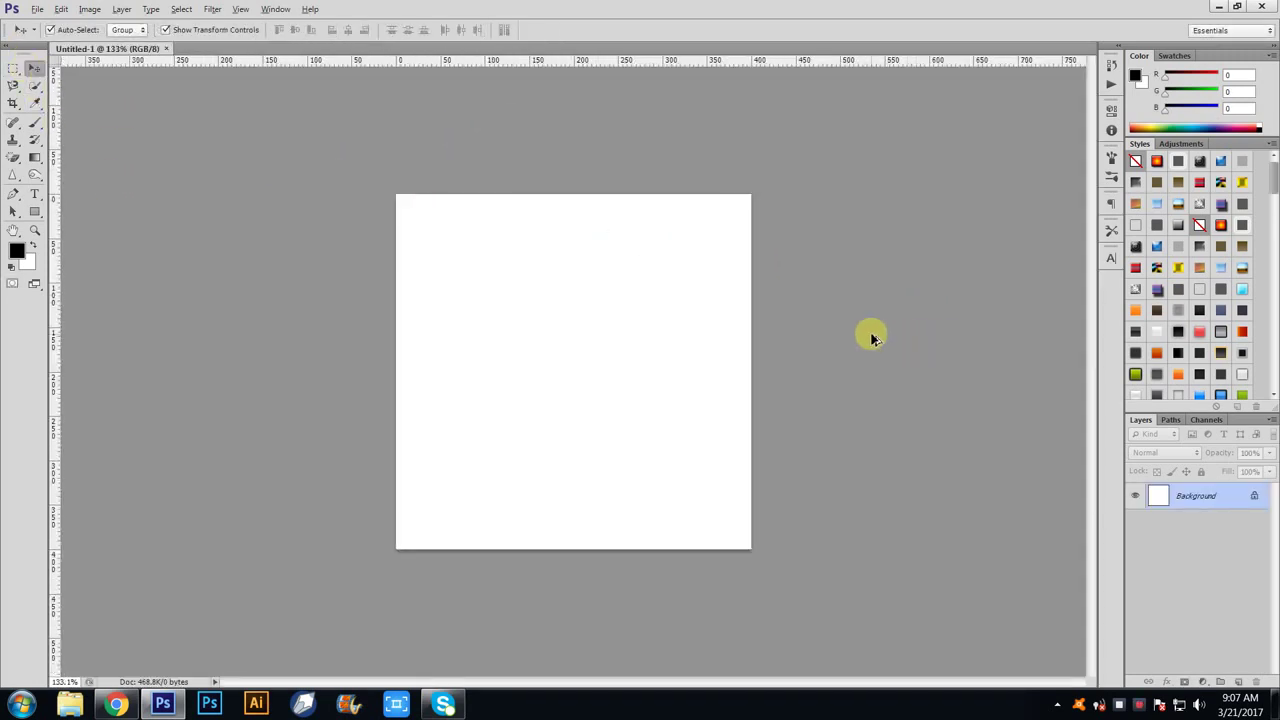
scroll(870, 337, up, 2)
scroll(866, 337, up, 1)
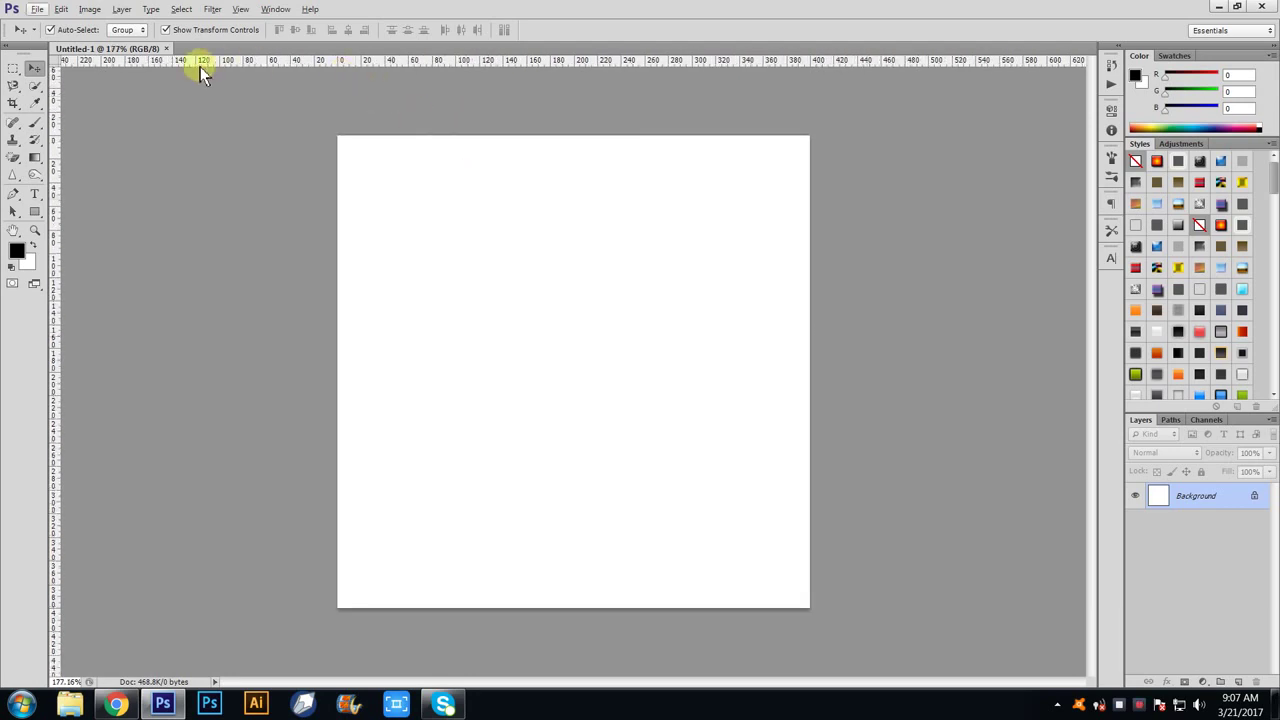
click(190, 10)
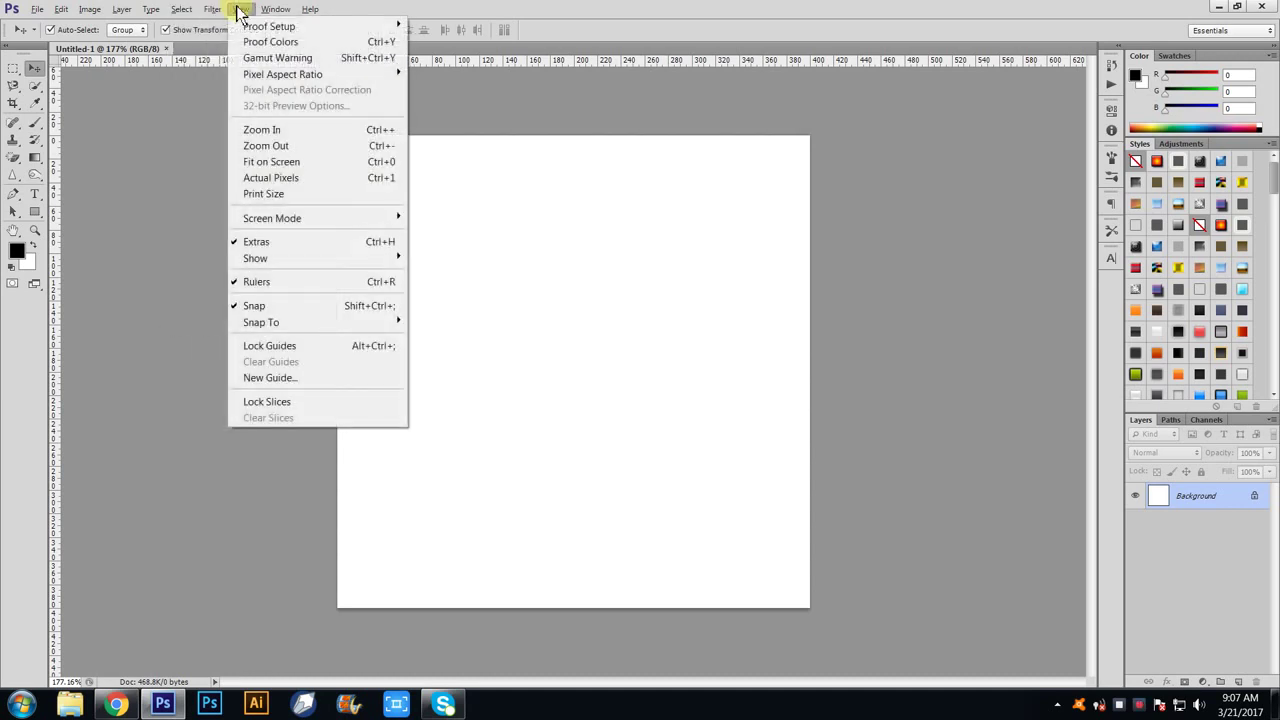
mouse_move(240, 9)
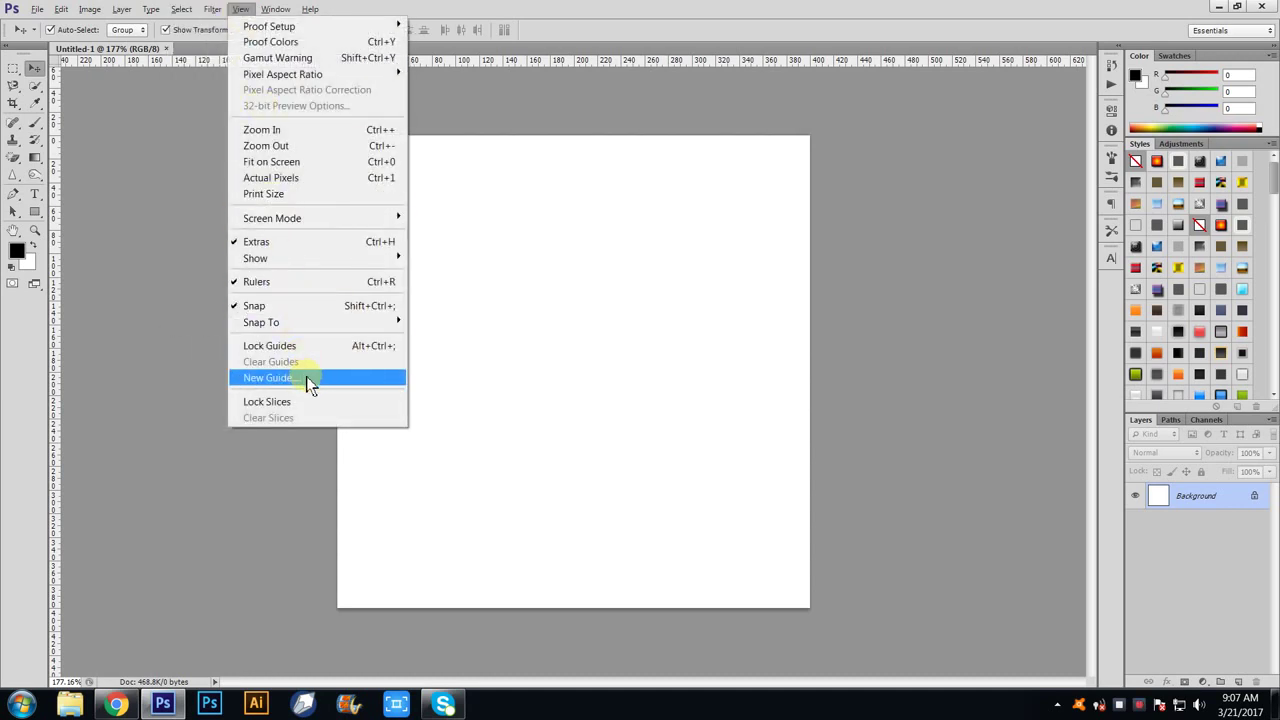
click(306, 377)
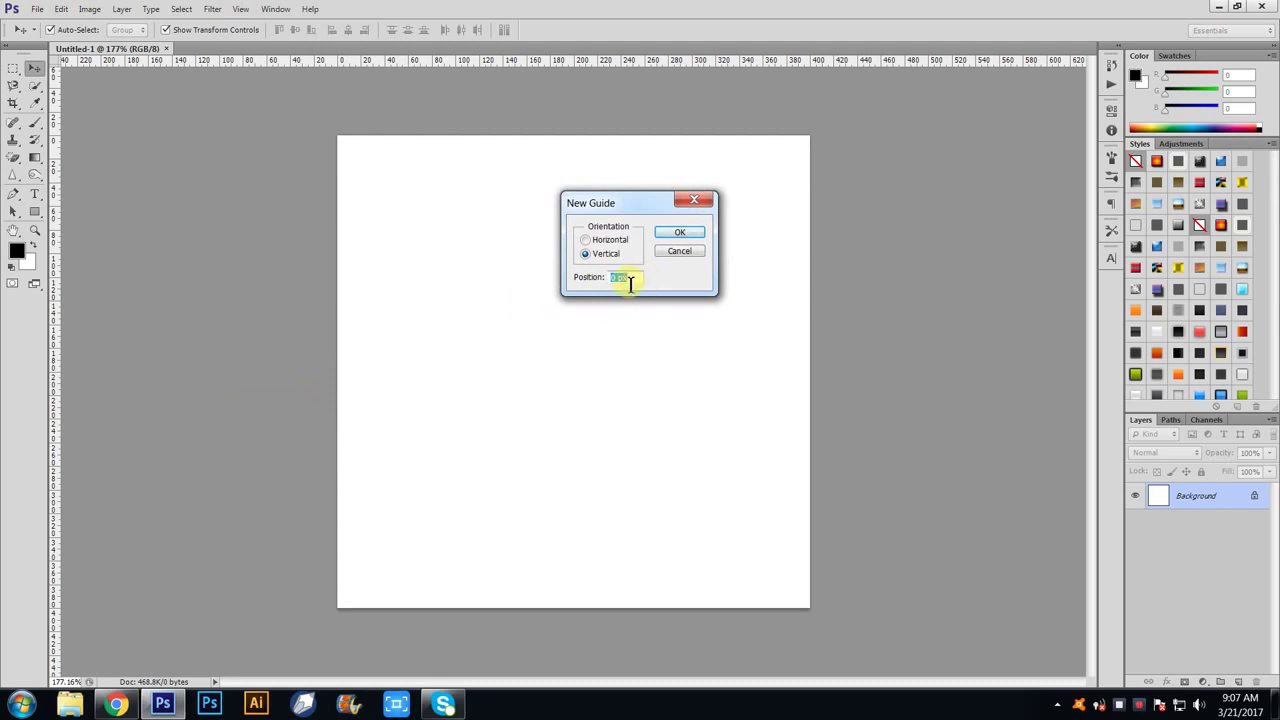
click(676, 235)
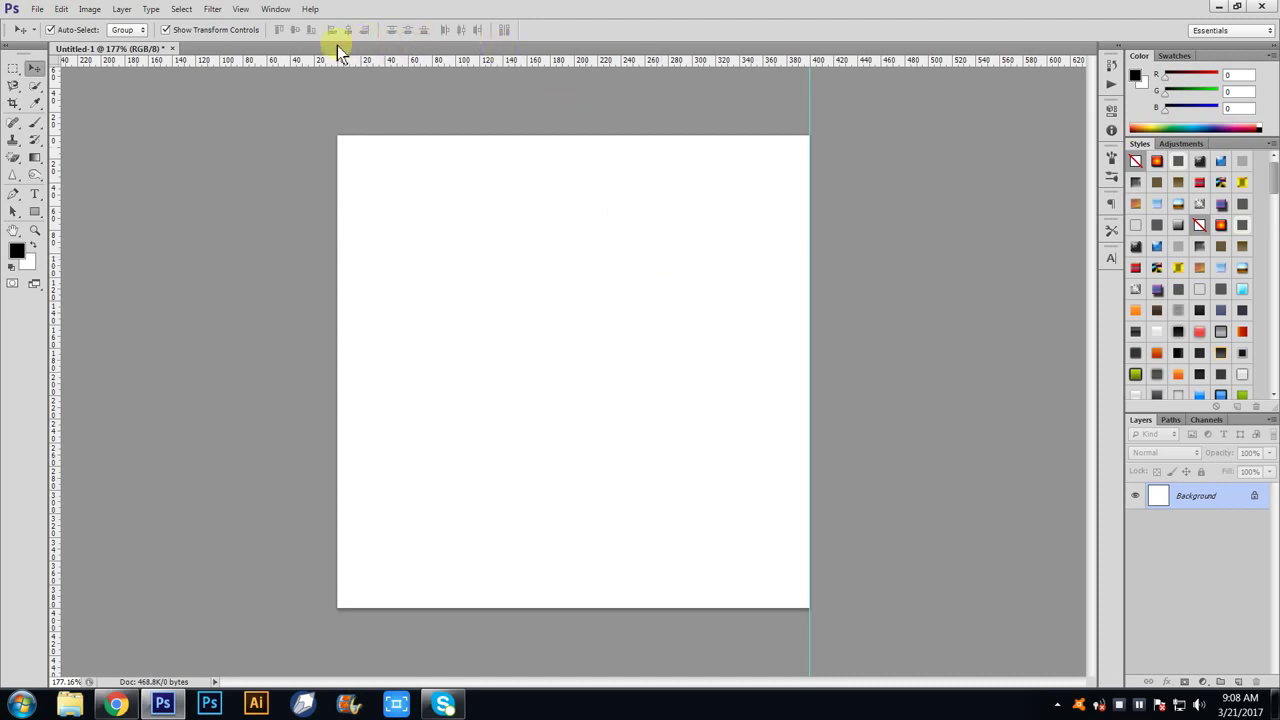
- Add a vertical guide at 200 px and a horizontal guide at 200 px
click(242, 9)
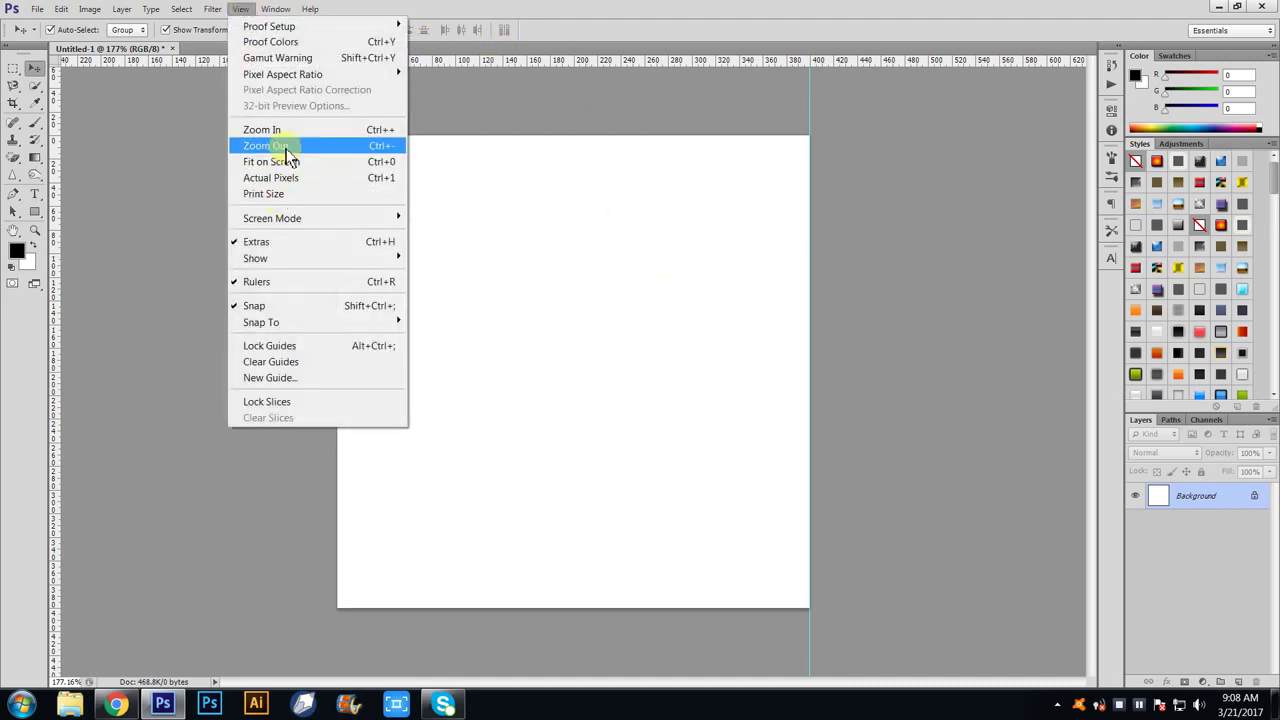
click(311, 377)
text(200)
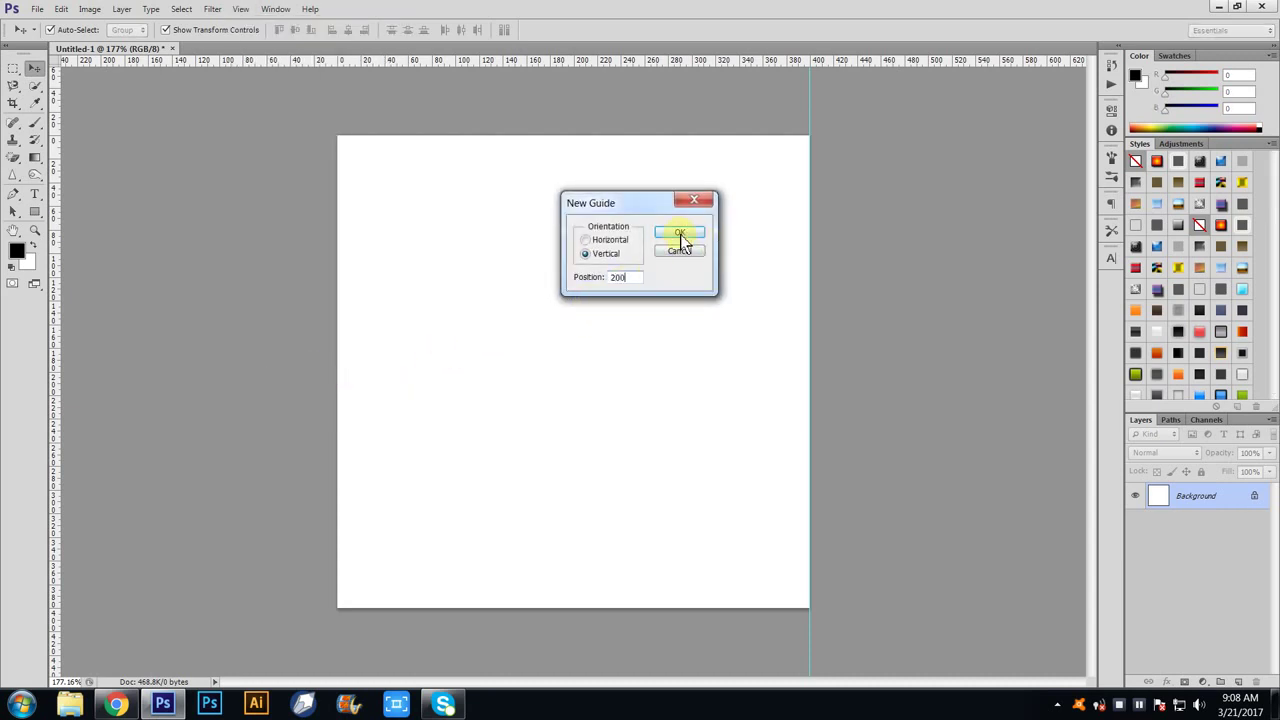
click(680, 240)
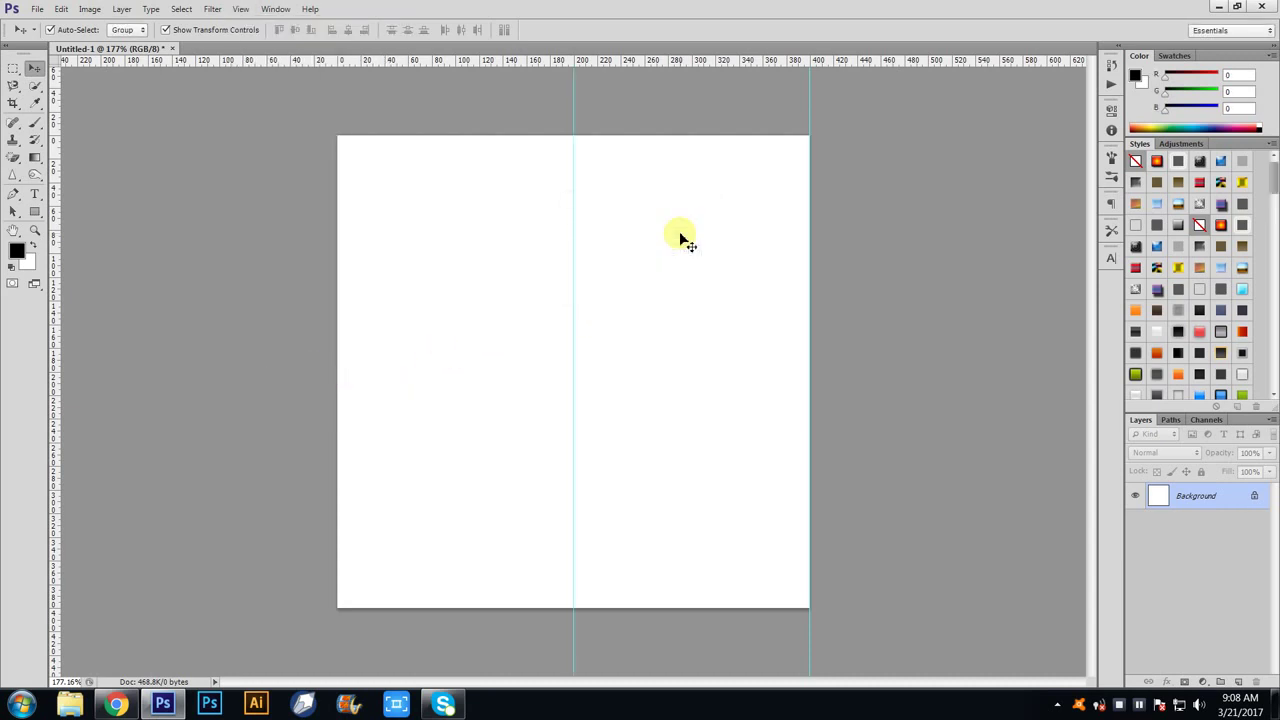
key(alt+v)
key(e)
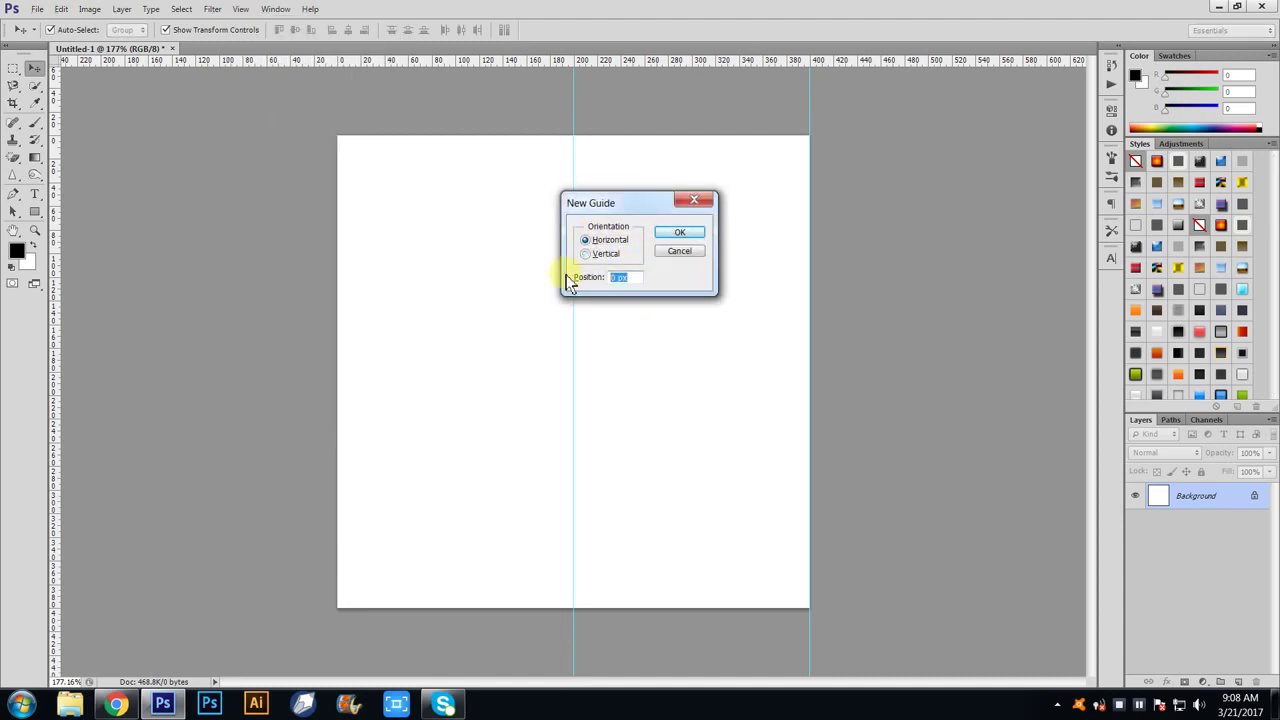
click(678, 236)
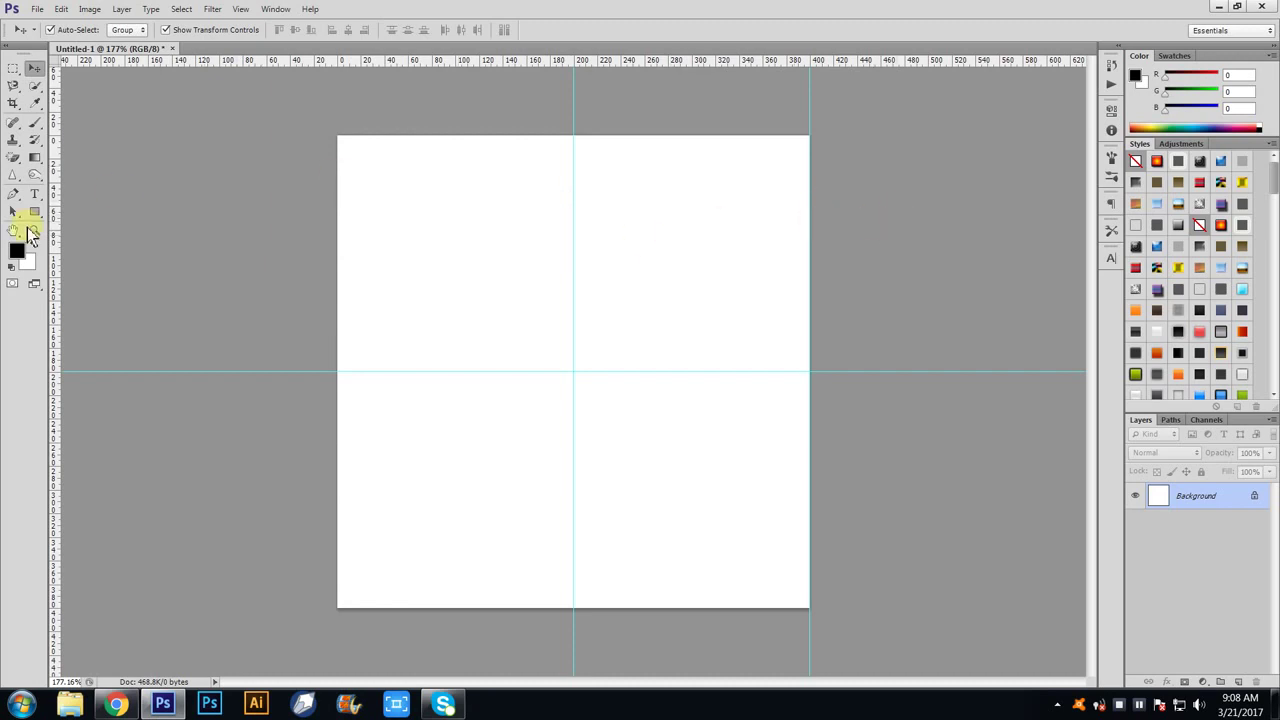
- Drag a vertical guide from the left ruler onto the 0 px edge
drag(57, 229, 332, 247)
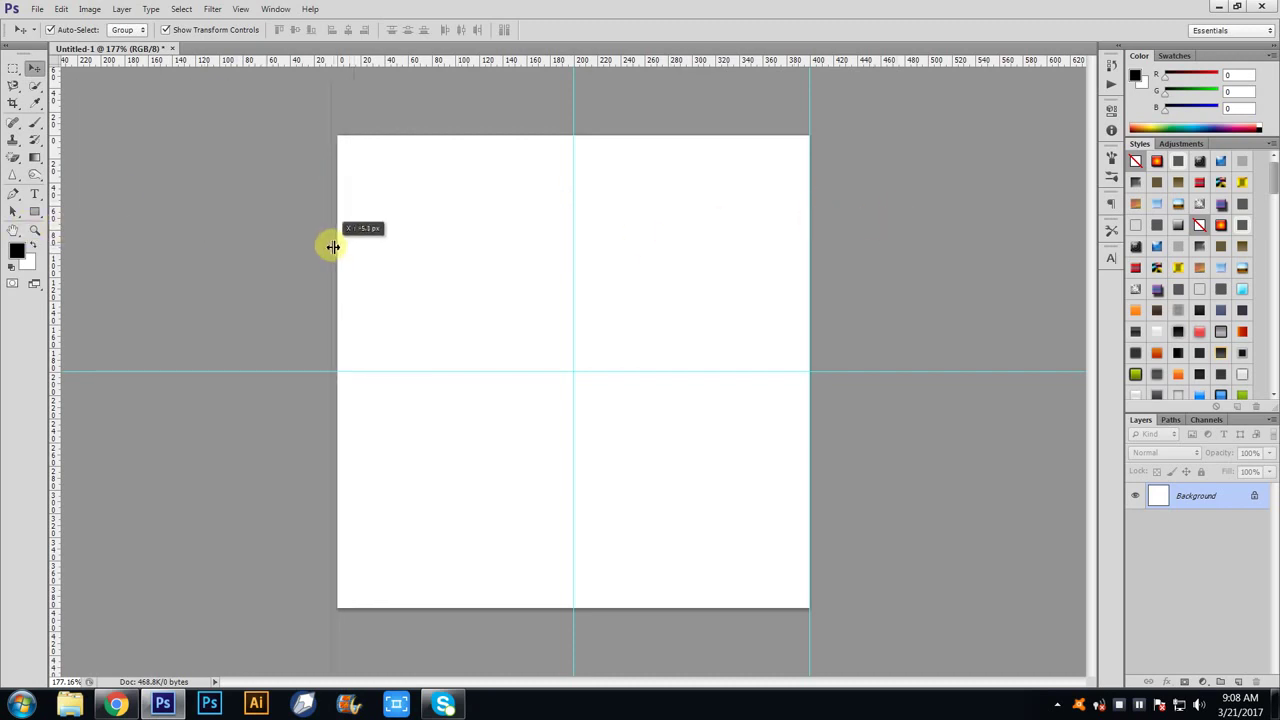
scroll(327, 202, up, 2)
scroll(290, 212, up, 3)
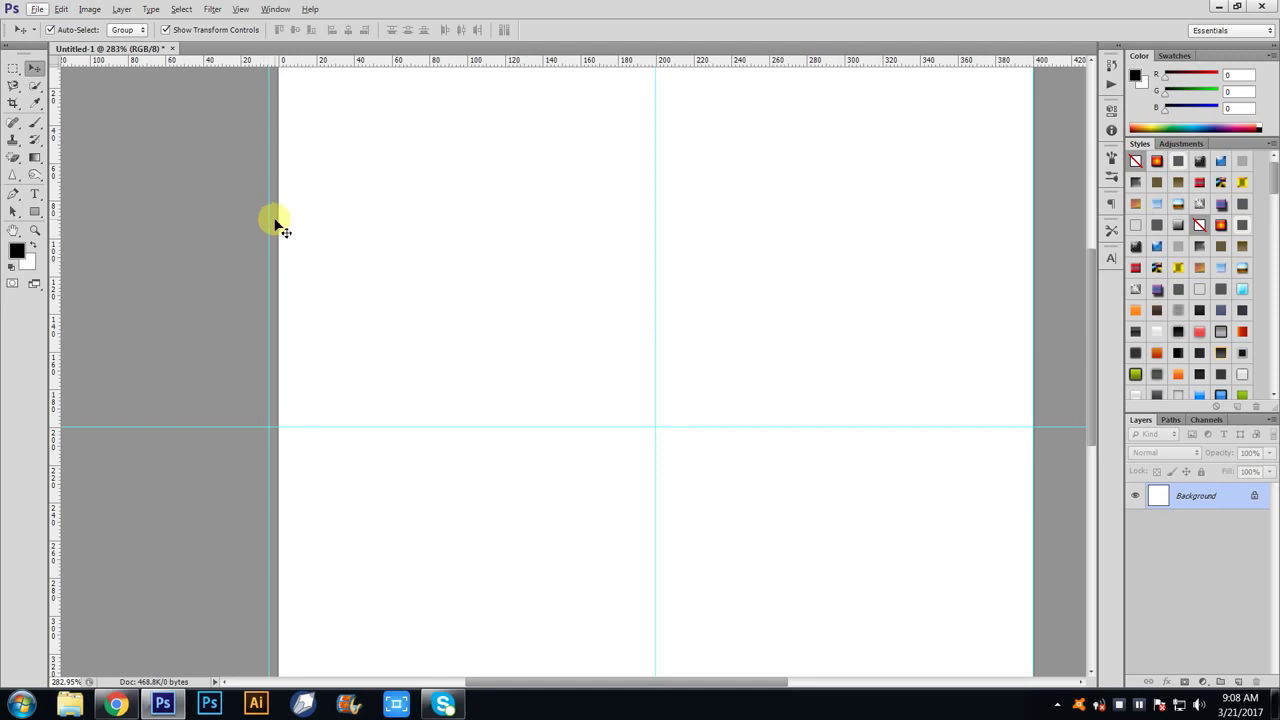
drag(271, 222, 277, 229)
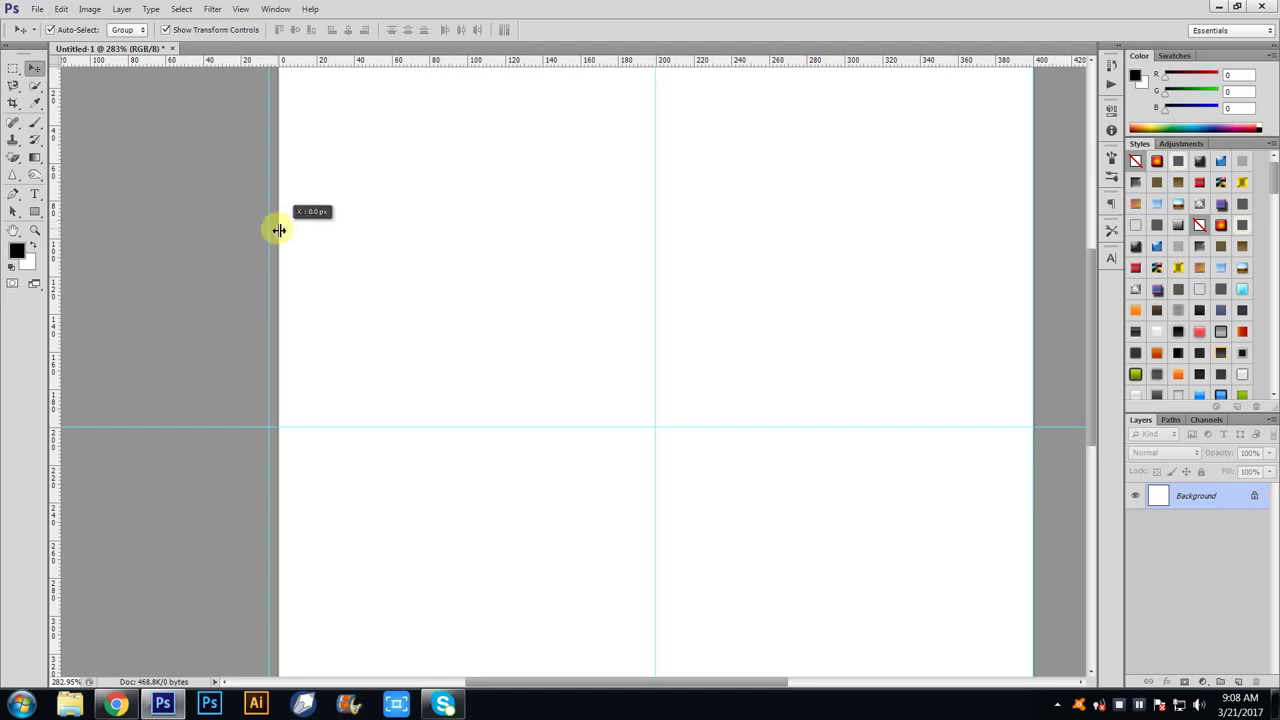
scroll(331, 243, down, 3)
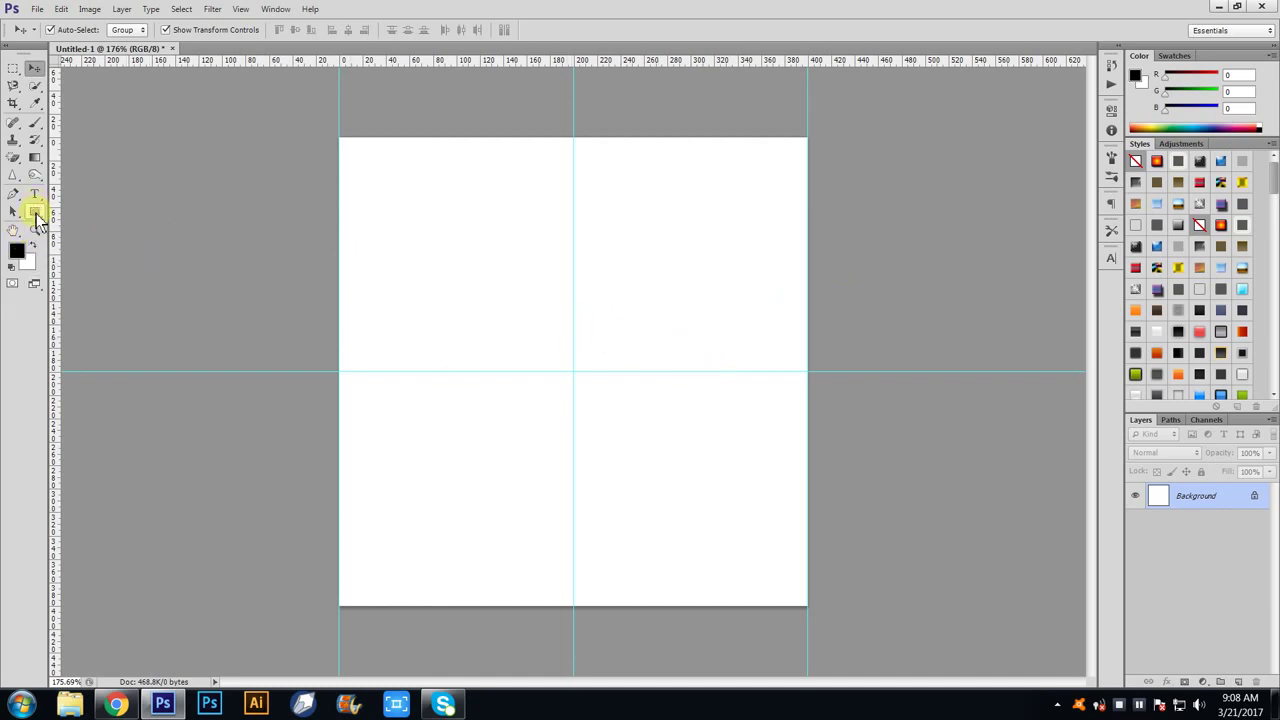
- Draw a thin black rectangle bar across the full width of the page top
click(36, 215)
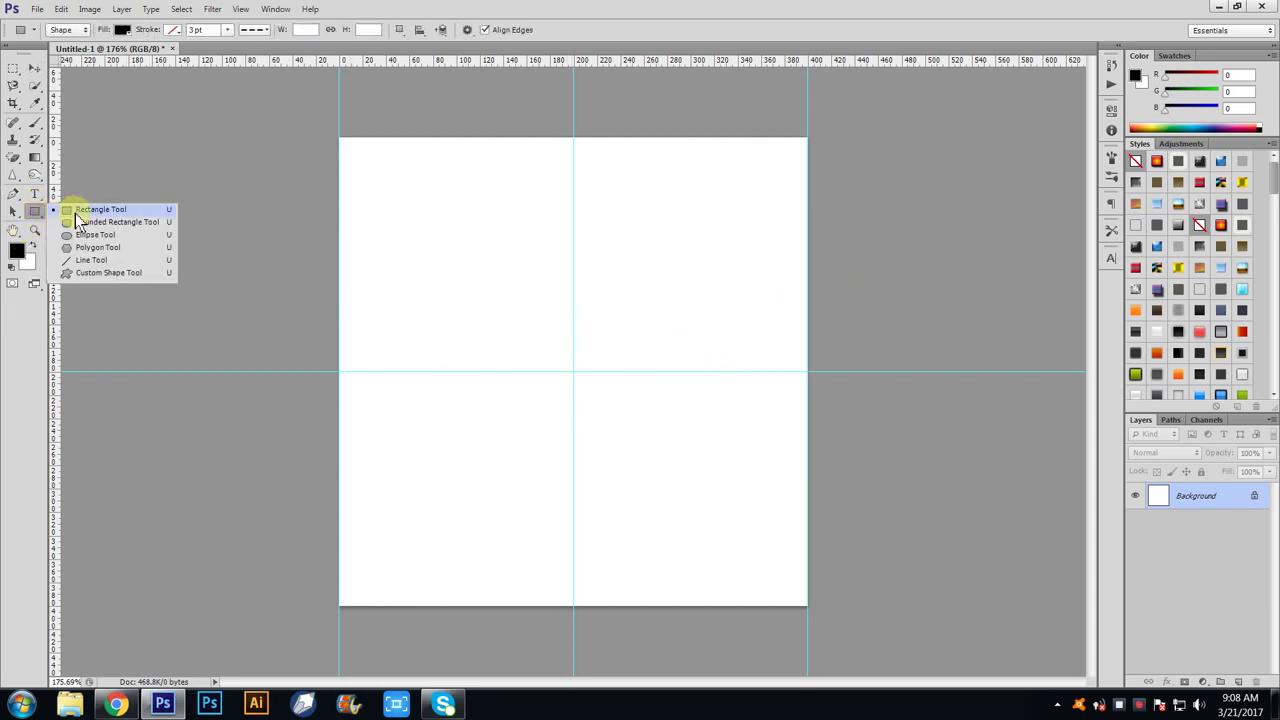
click(76, 212)
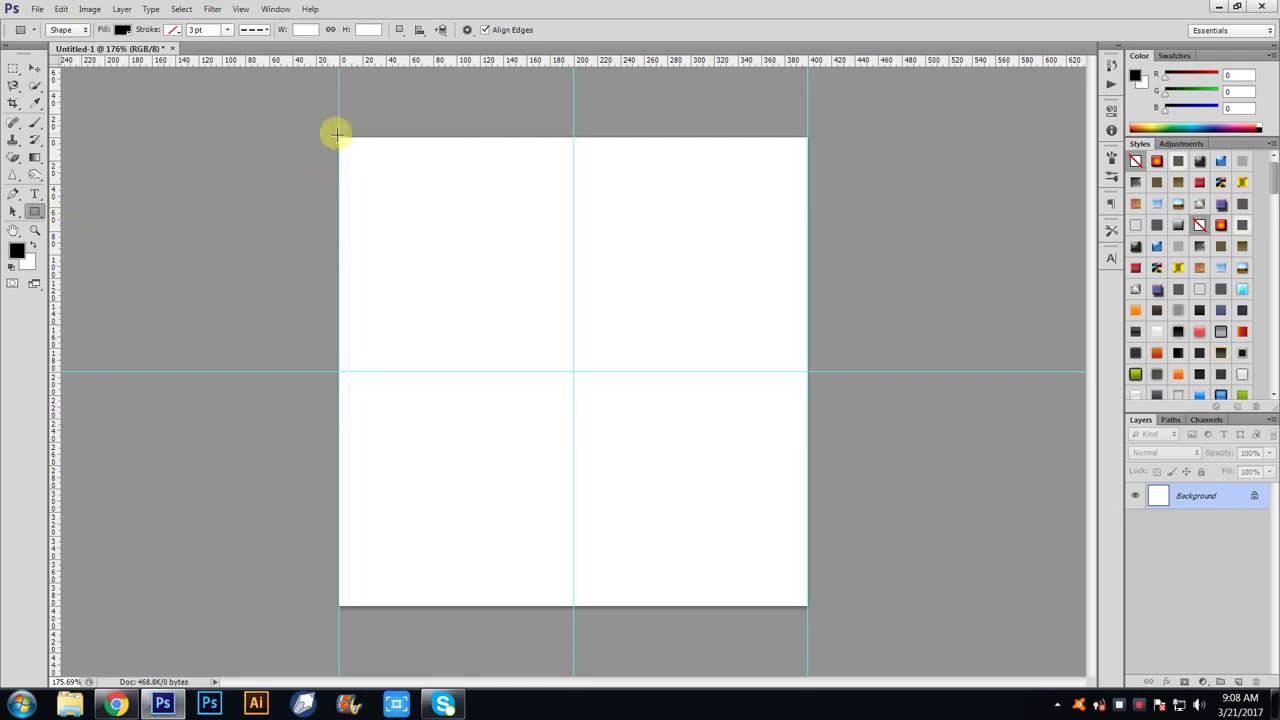
drag(339, 136, 535, 153)
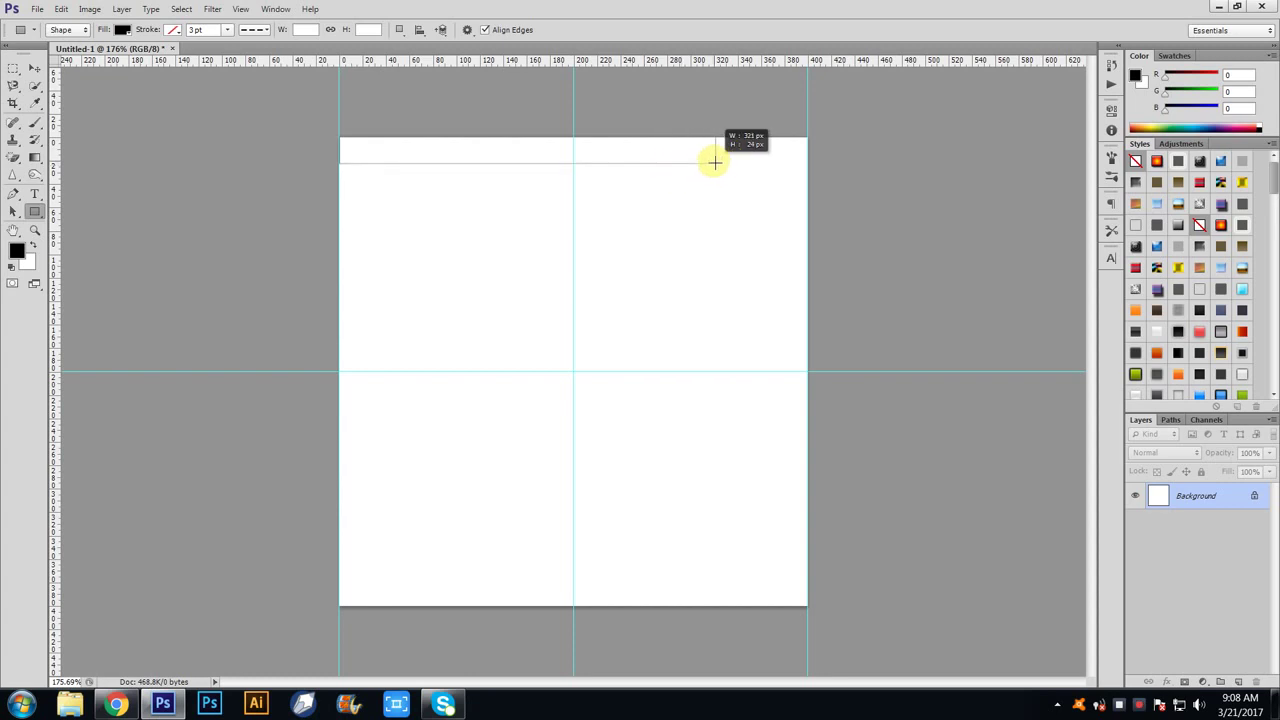
drag(535, 153, 808, 160)
- Alt-drag copies of the top bar down into the upper half and below the centre guide
click(36, 67)
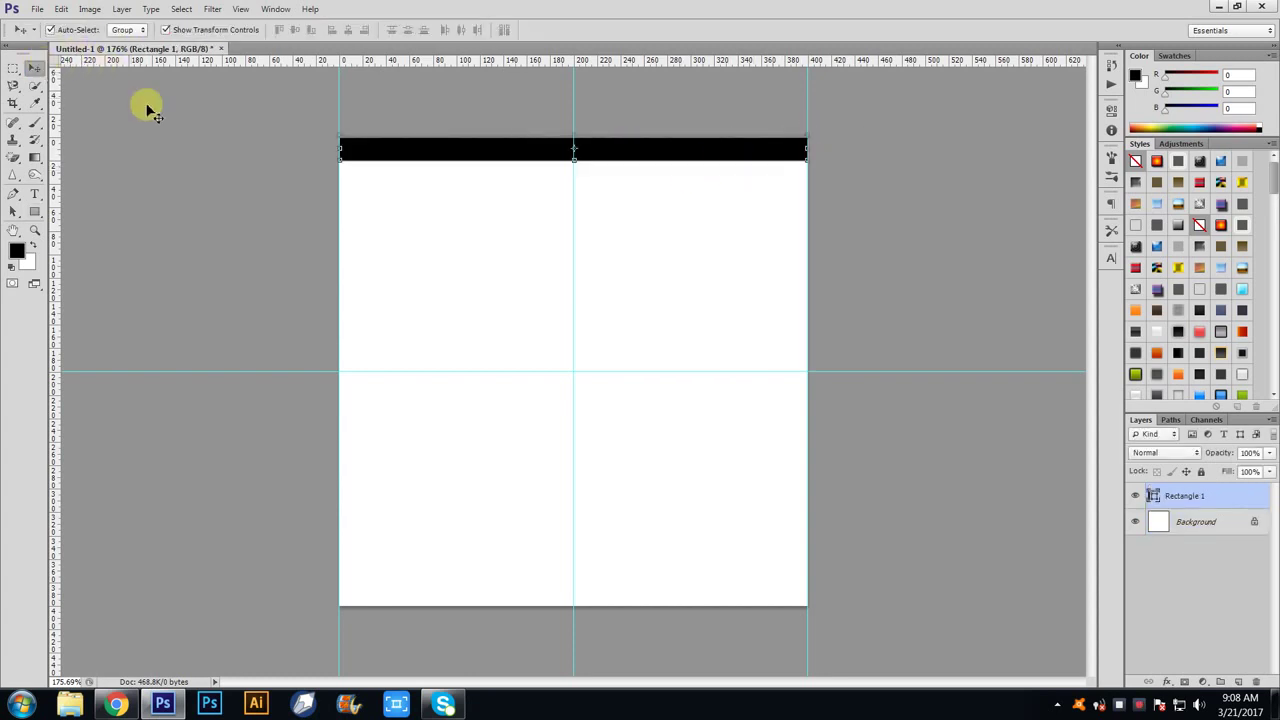
click(143, 108)
scroll(574, 137, up, 2)
scroll(650, 140, up, 2)
scroll(606, 149, down, 1)
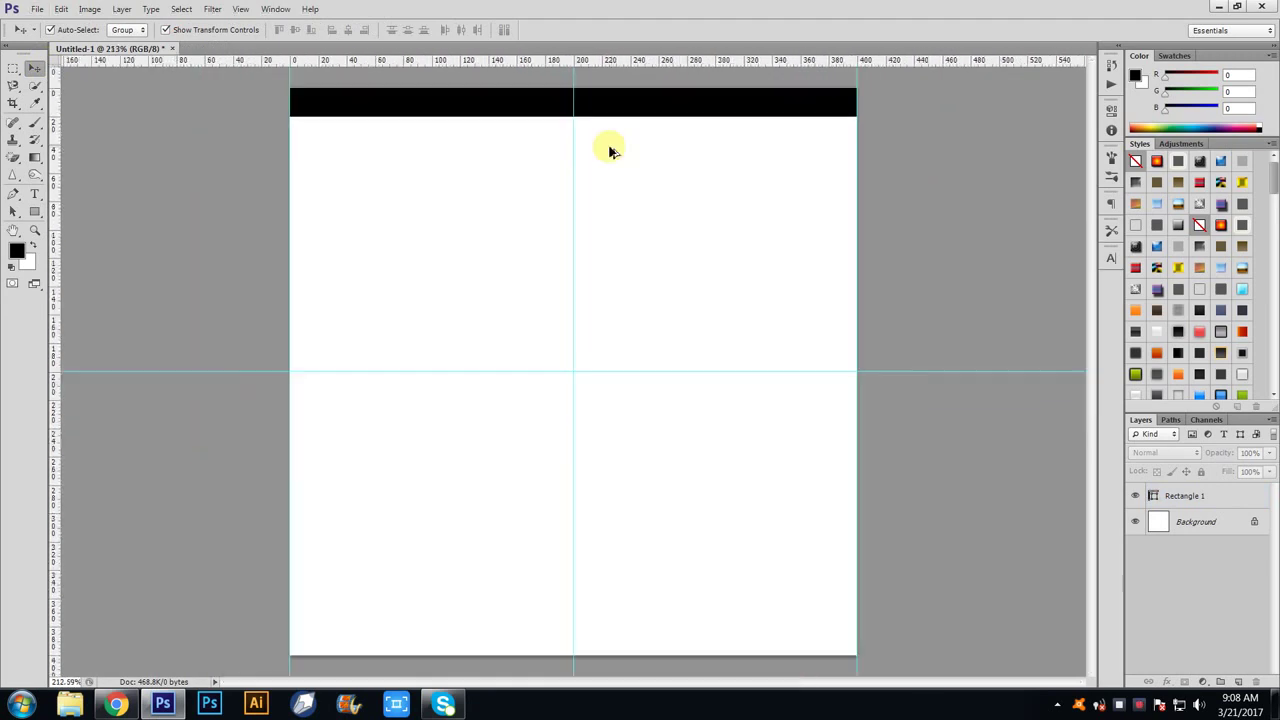
scroll(594, 143, down, 1)
scroll(641, 190, down, 1)
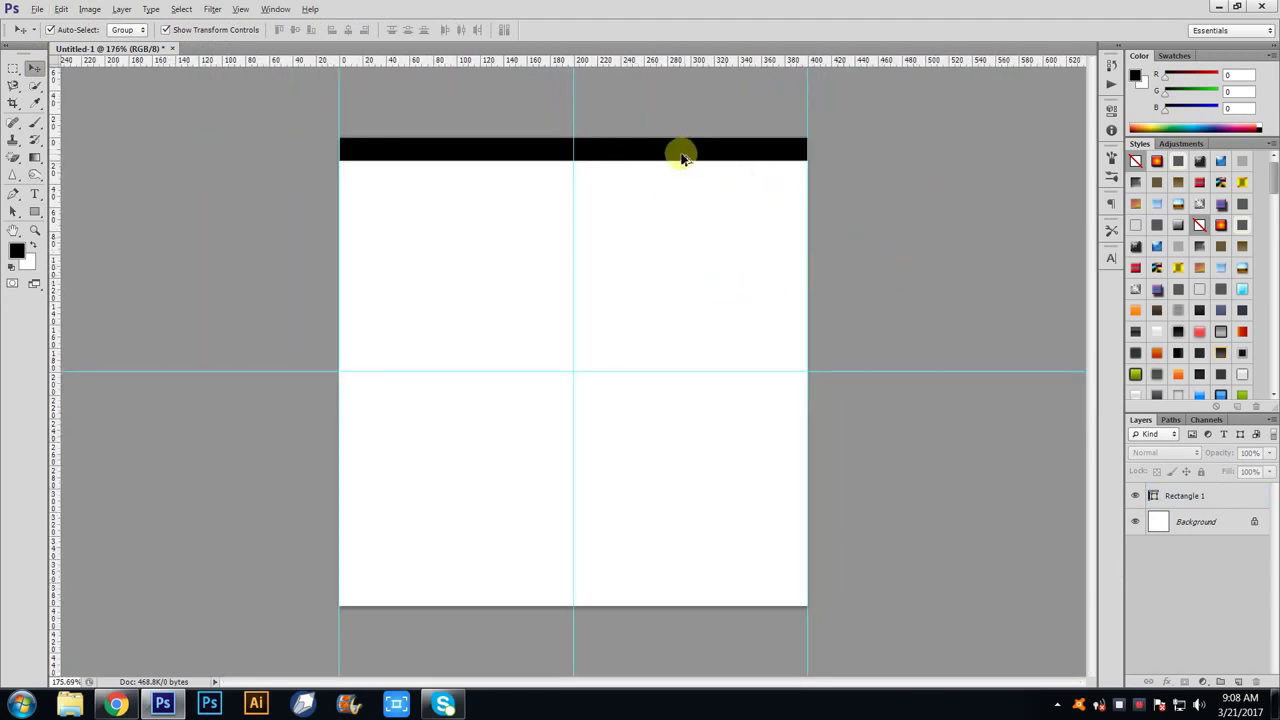
mouse_move(681, 158)
mouse_down()
mouse_move(687, 403)
mouse_move(680, 324)
mouse_up()
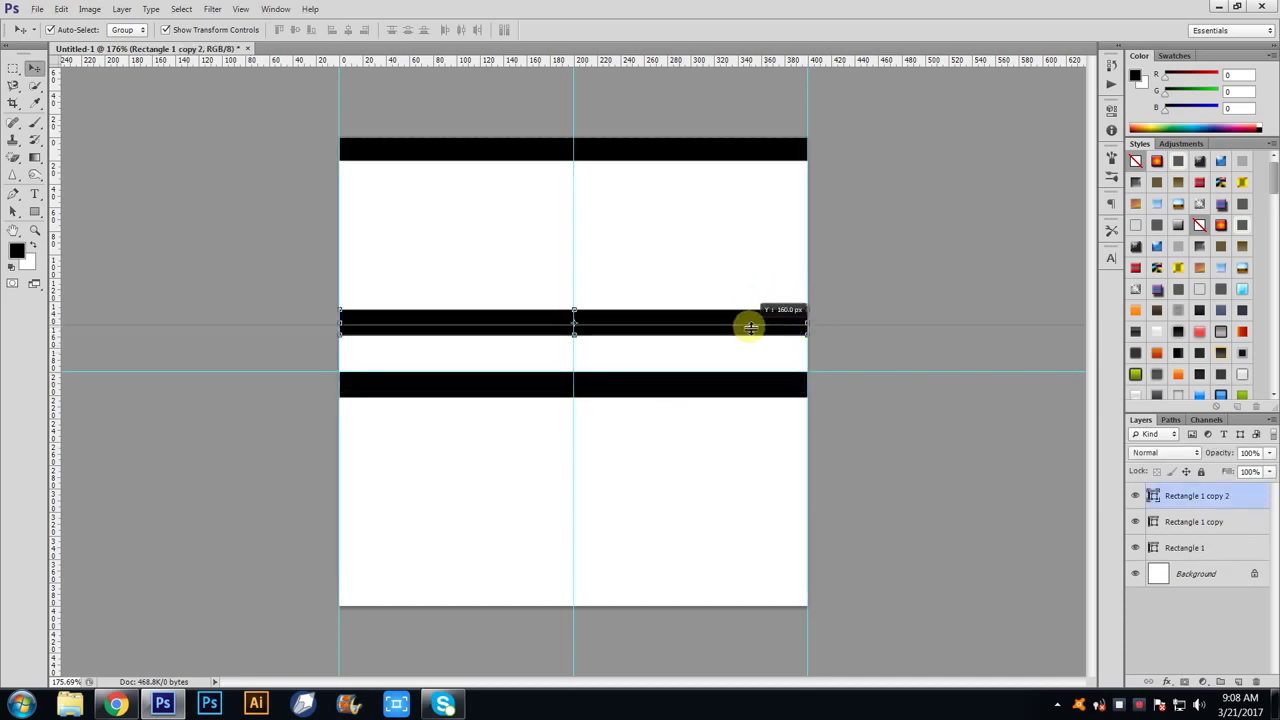
drag(808, 323, 803, 324)
key(alt)
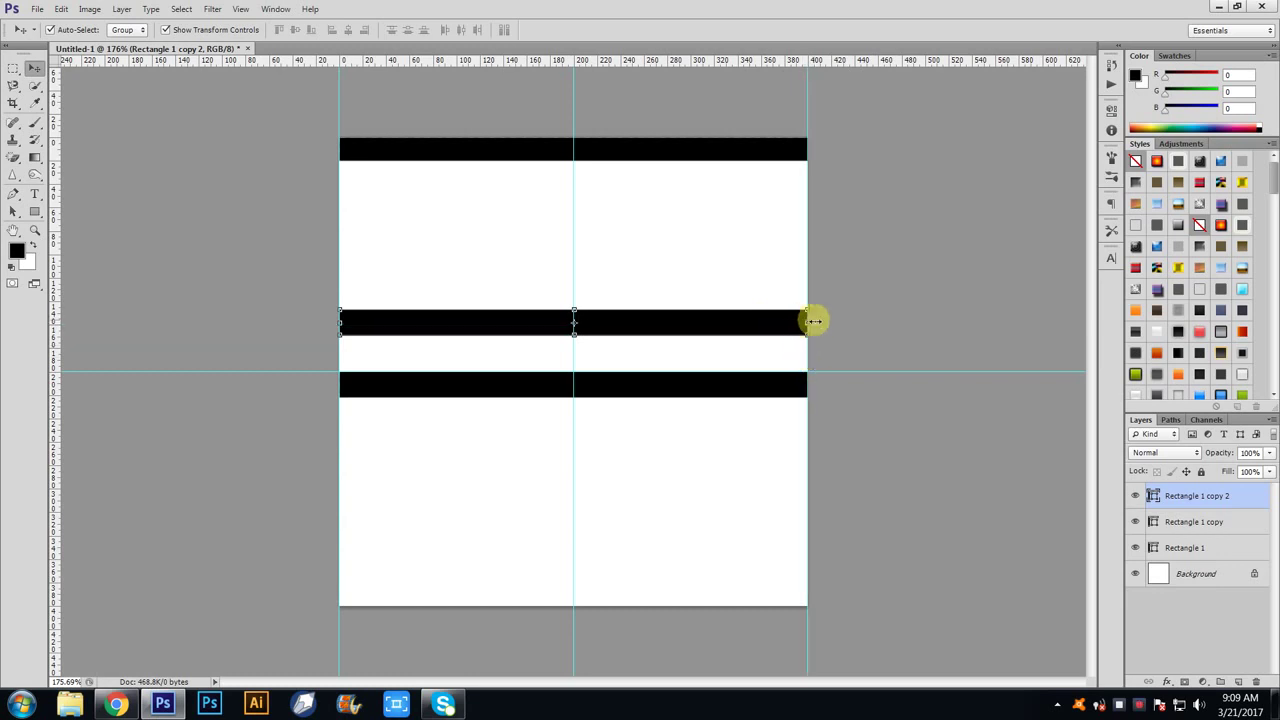
- Shorten the middle bar to half width, ending at the centre guide
drag(813, 321, 607, 320)
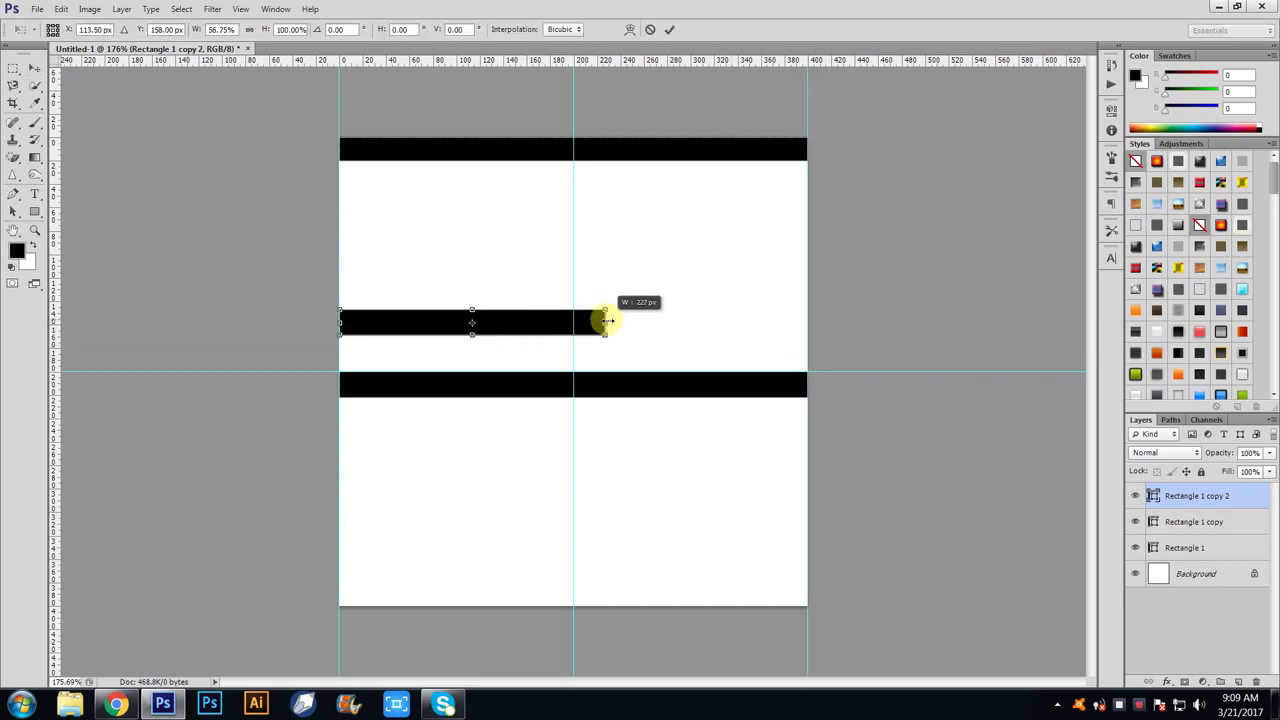
drag(607, 320, 574, 321)
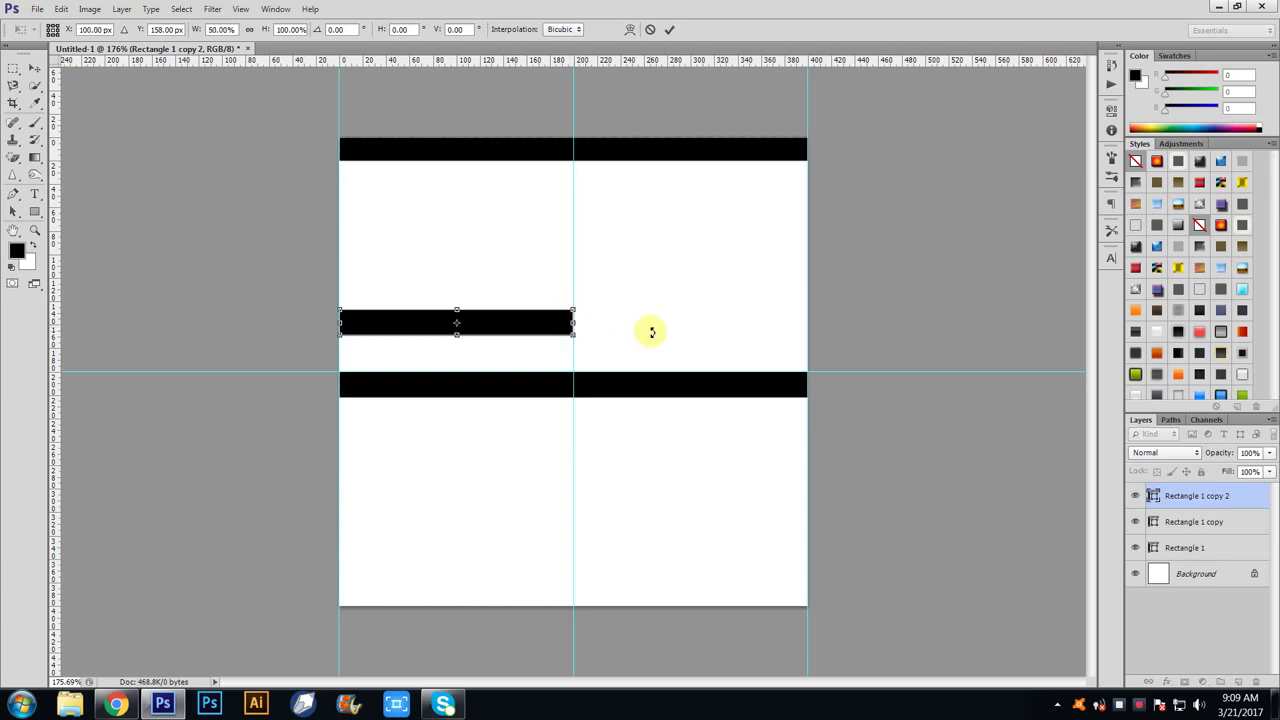
key(Return)
- Flip and rotate the bar upright, place it on the left edge, and copy it right
key(ctrl+t)
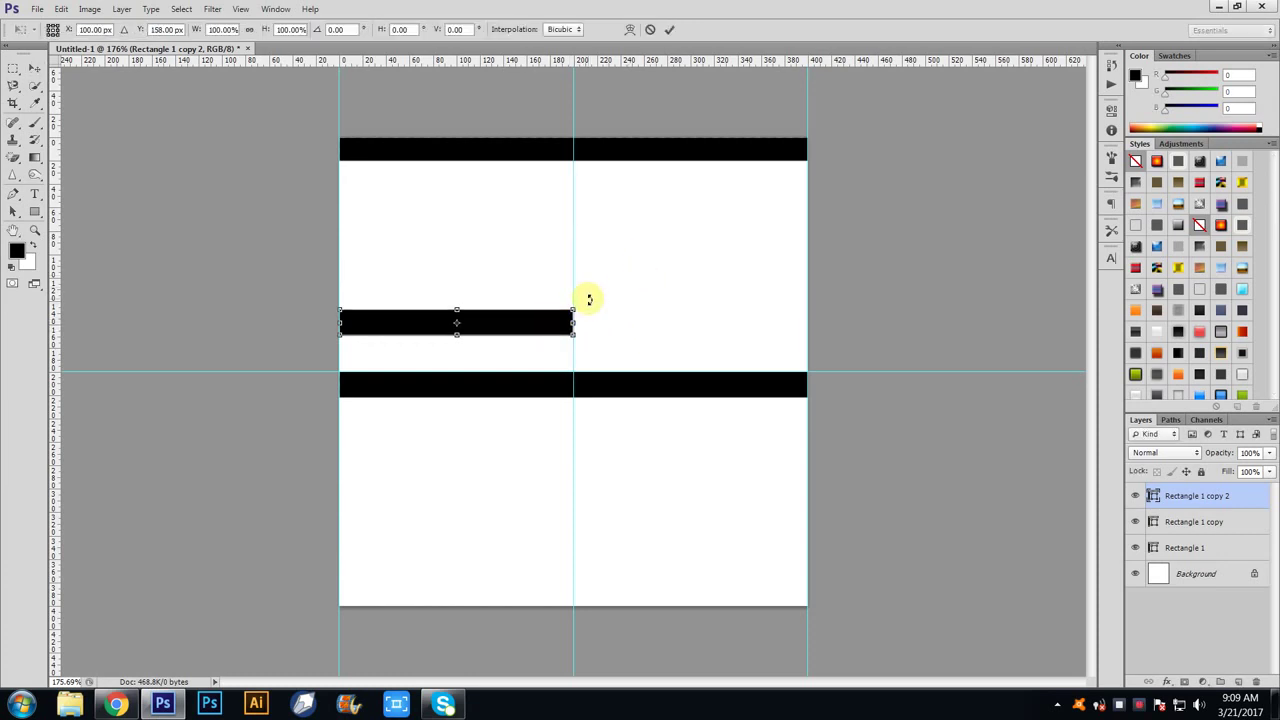
right_click(589, 299)
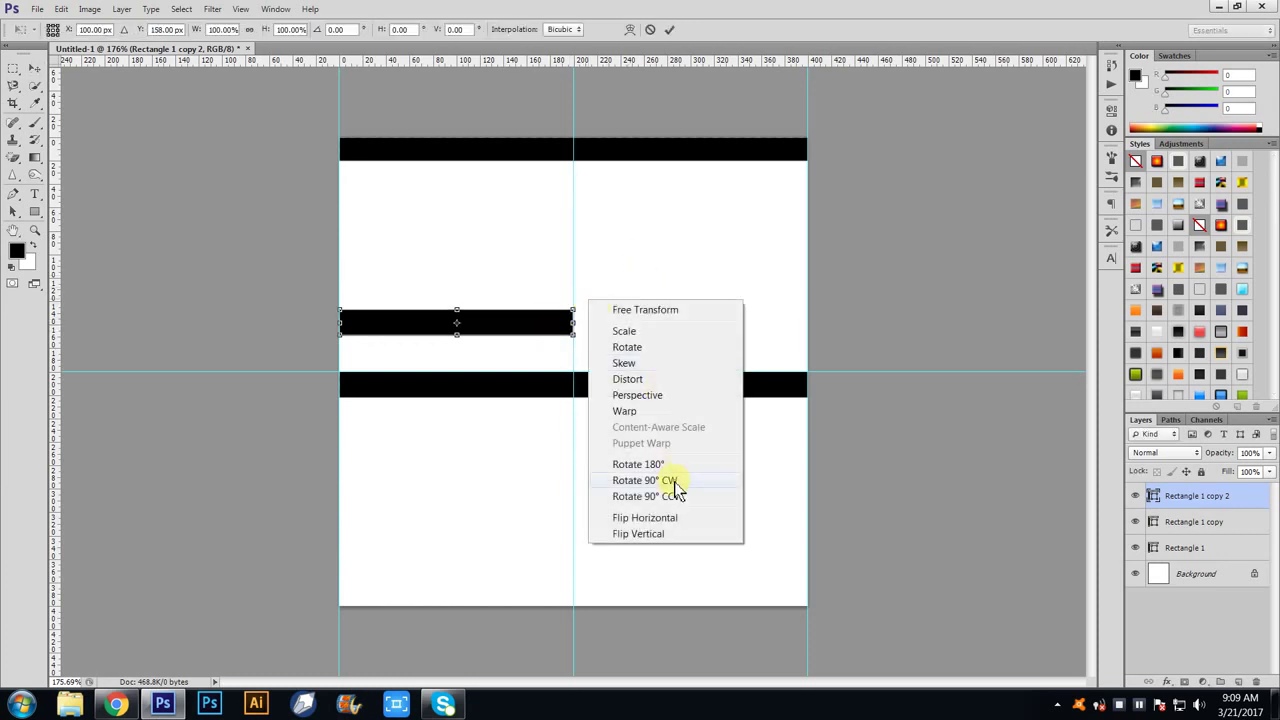
click(676, 535)
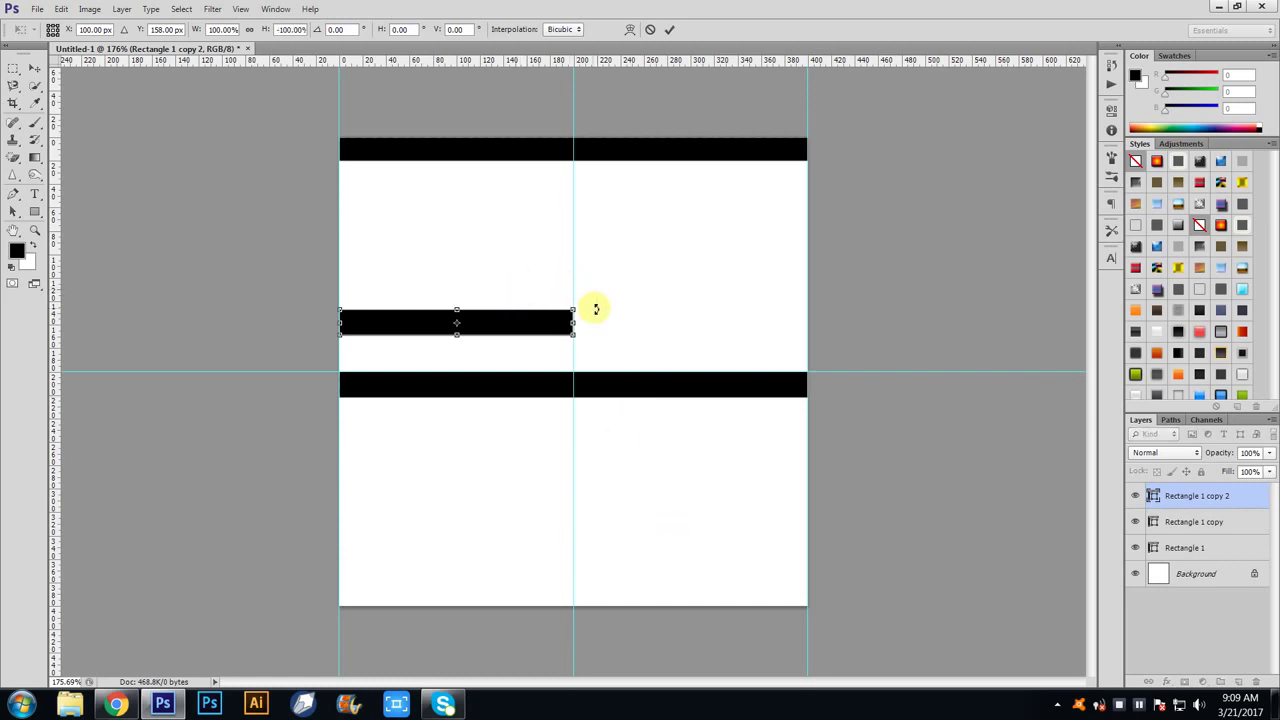
mouse_move(584, 301)
mouse_down()
mouse_move(508, 434)
mouse_move(457, 429)
mouse_up()
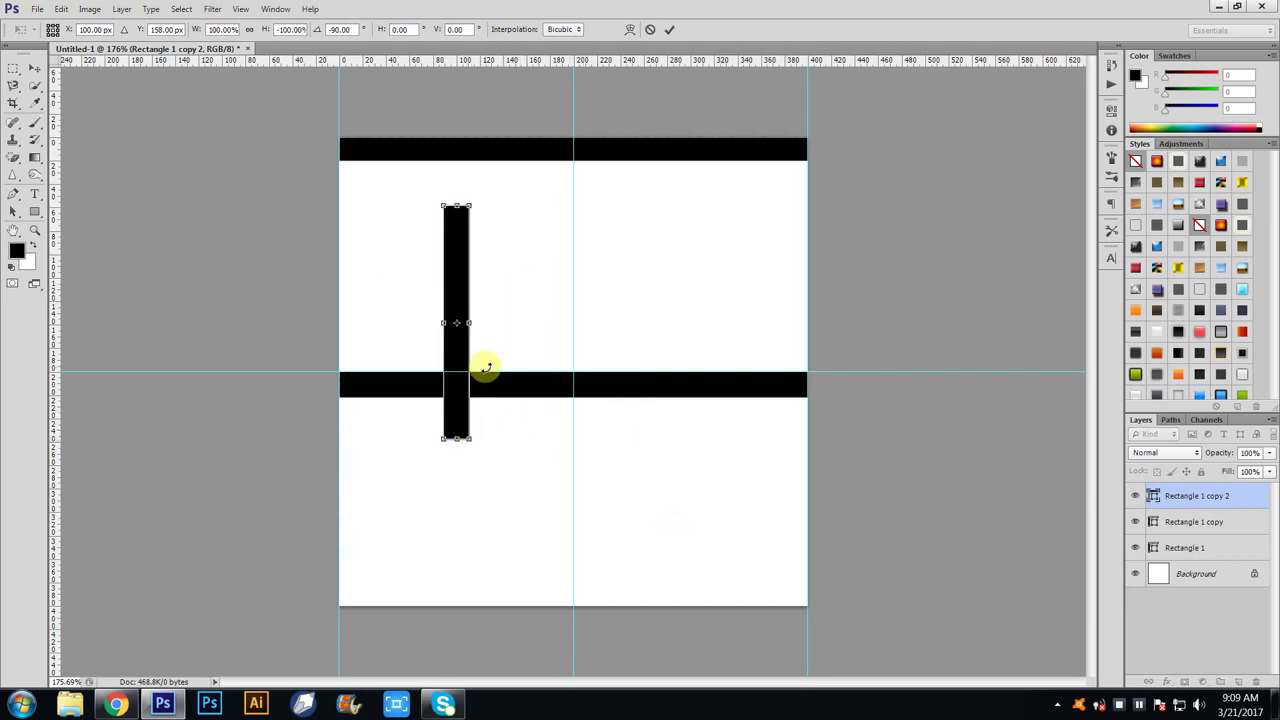
key(Return)
drag(469, 301, 357, 187)
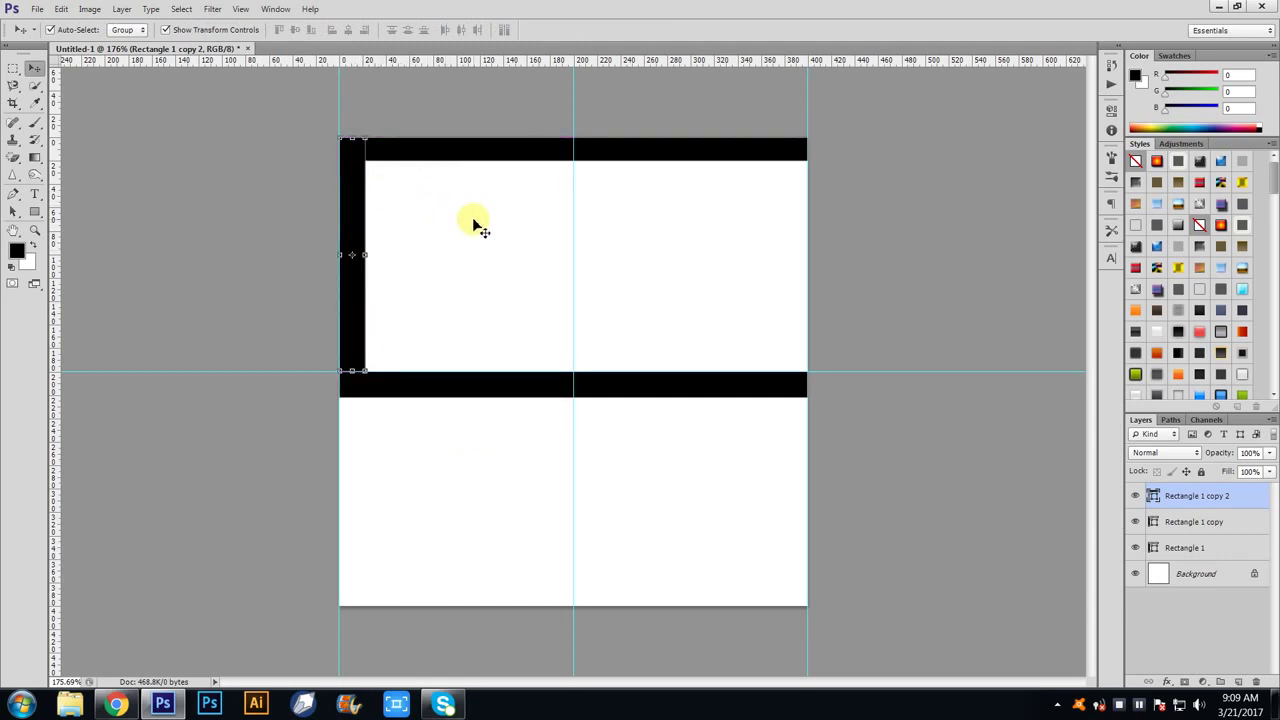
mouse_move(349, 185)
mouse_down()
mouse_move(620, 209)
mouse_move(791, 200)
mouse_up()
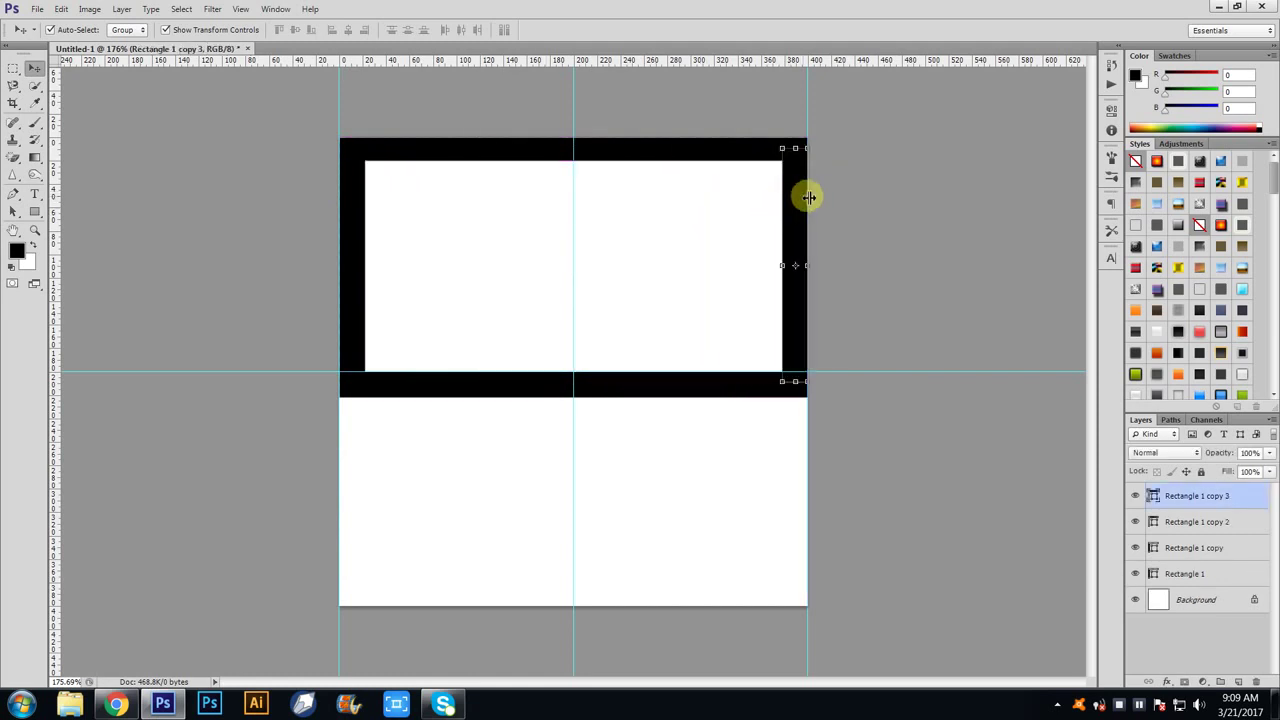
- Zoom in and nudge the left vertical bar flush with the canvas's left edge
click(359, 251)
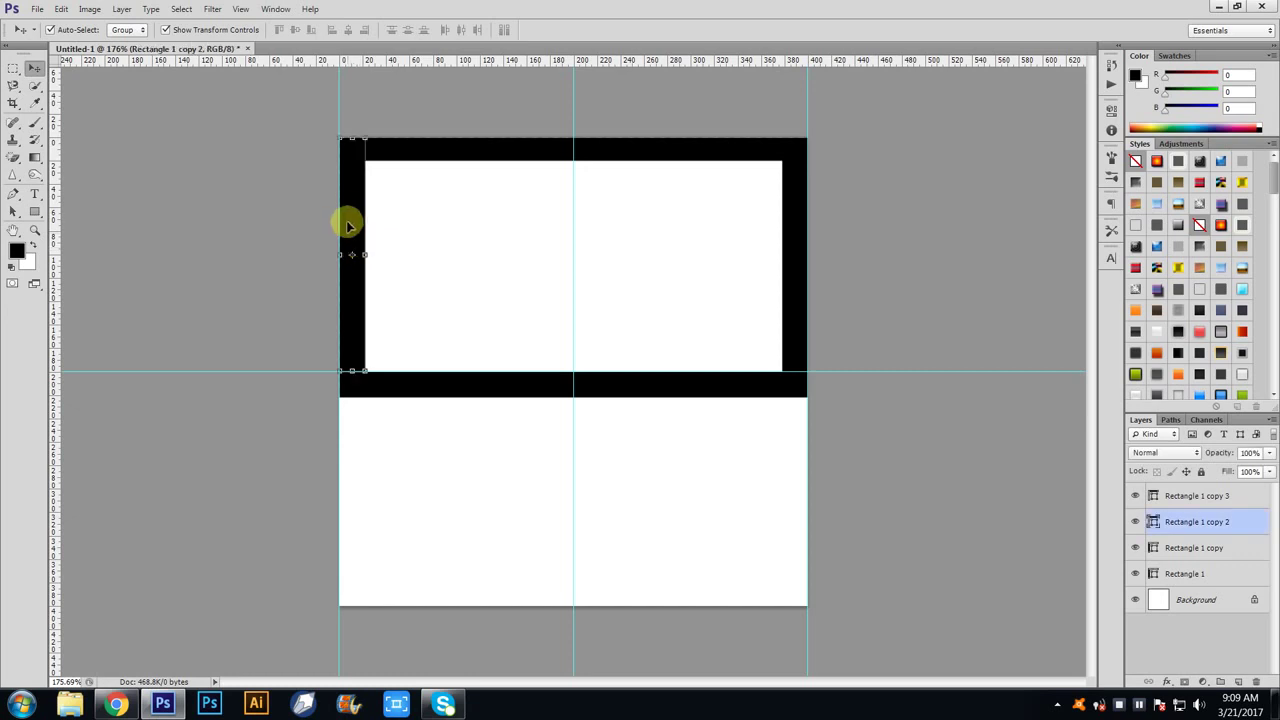
scroll(349, 191, up, 2)
scroll(249, 166, up, 2)
scroll(300, 250, up, 2)
scroll(320, 290, up, 3)
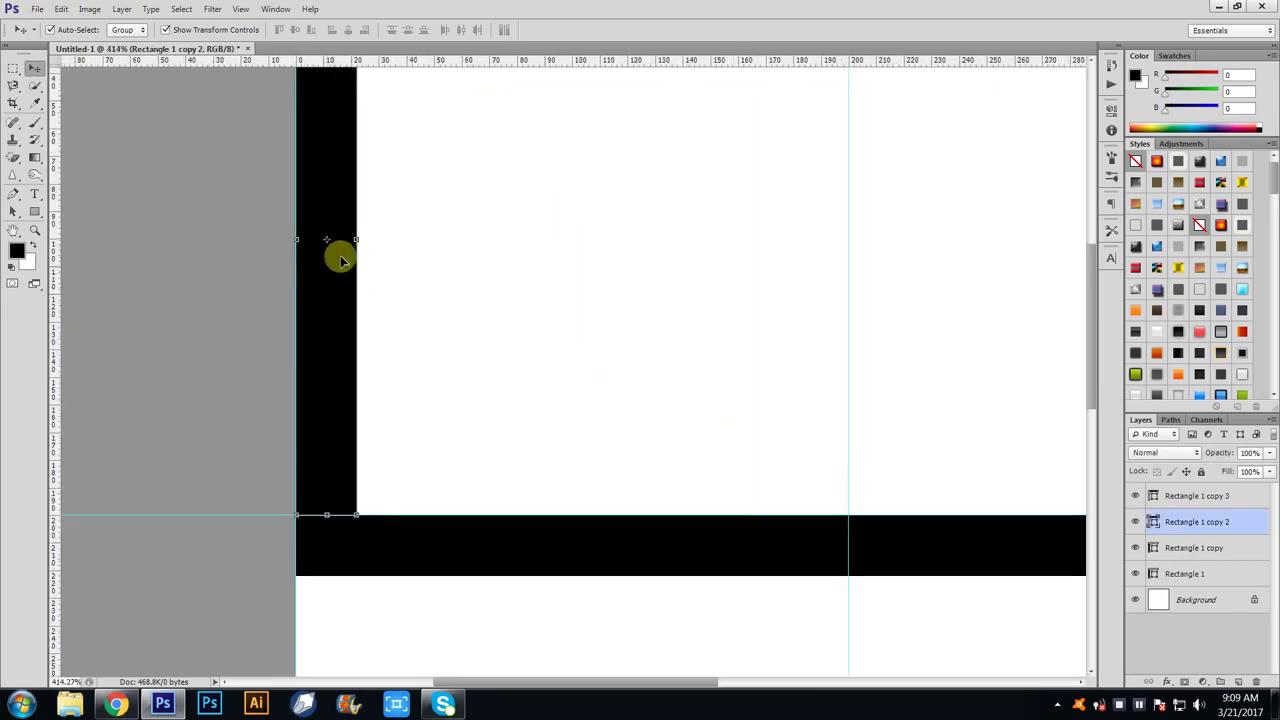
scroll(340, 250, up, 1)
scroll(350, 245, up, 2)
scroll(355, 330, up, 1)
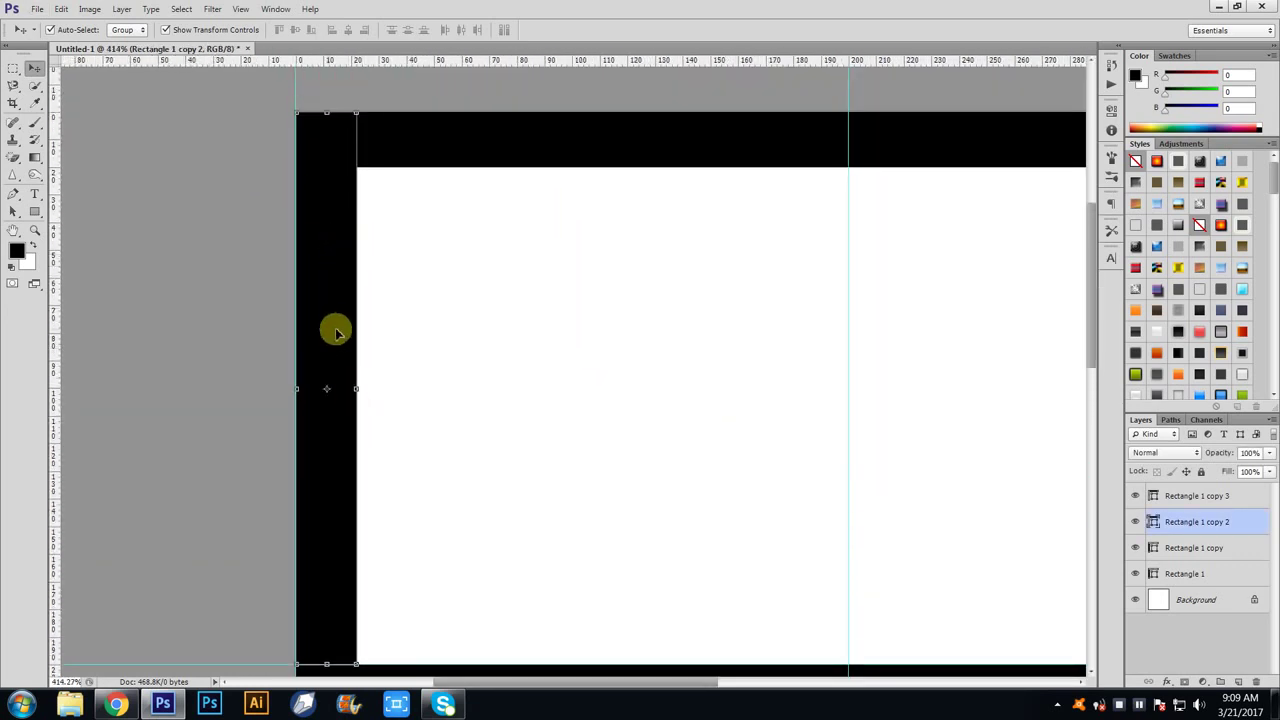
drag(334, 328, 306, 322)
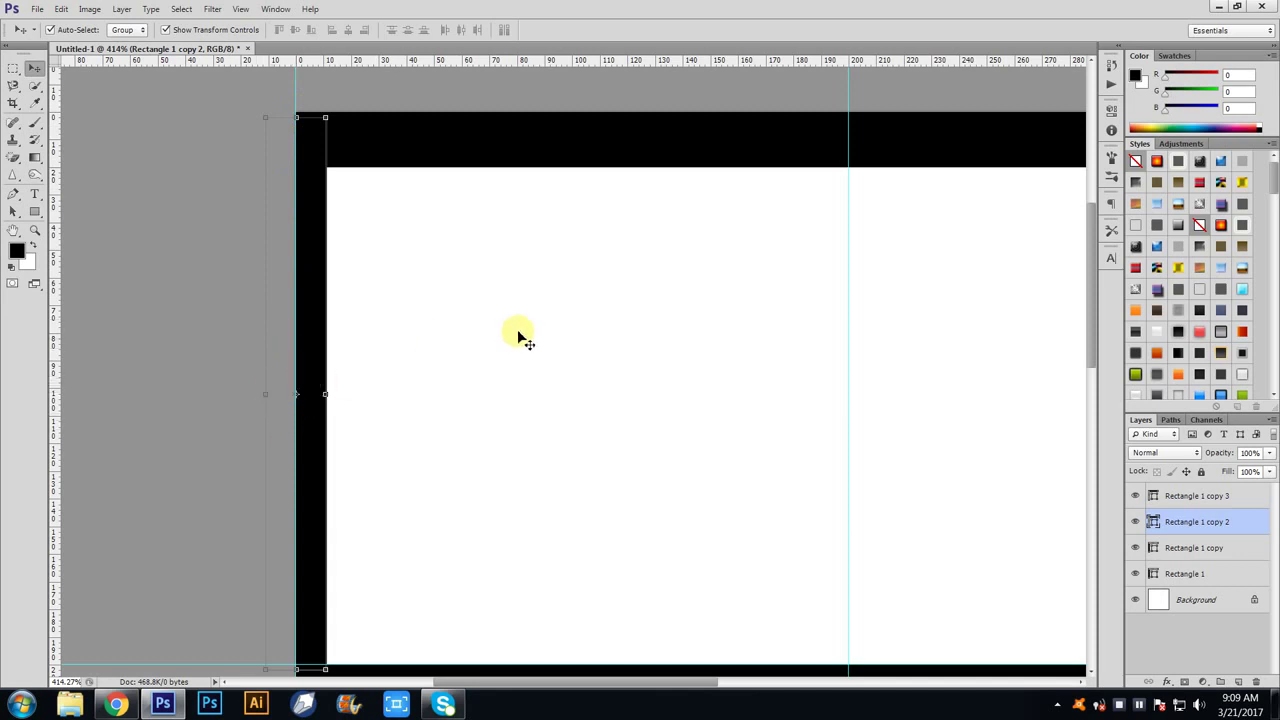
scroll(520, 334, down, 3)
scroll(520, 334, down, 2)
scroll(1000, 355, up, 1)
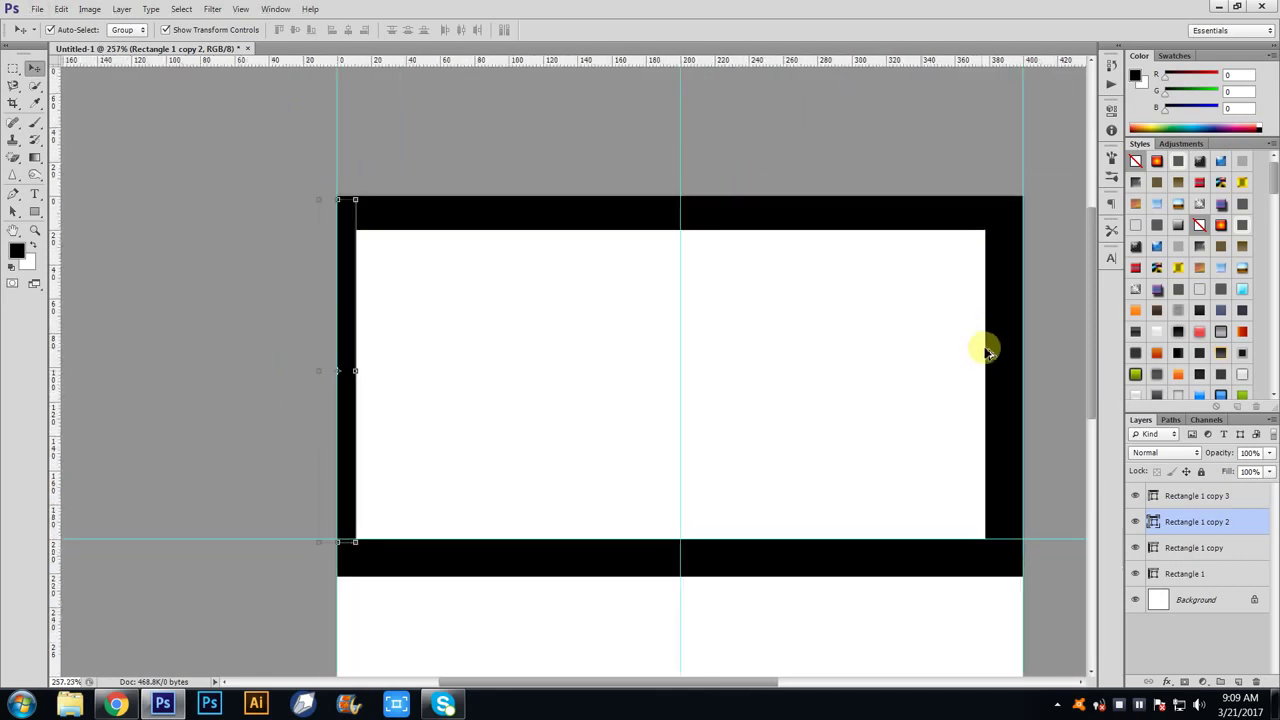
scroll(900, 362, up, 2)
- Nudge the right vertical bar flush with the 400 px right edge
scroll(840, 350, right, 1)
scroll(818, 345, right, 1)
scroll(818, 345, right, 2)
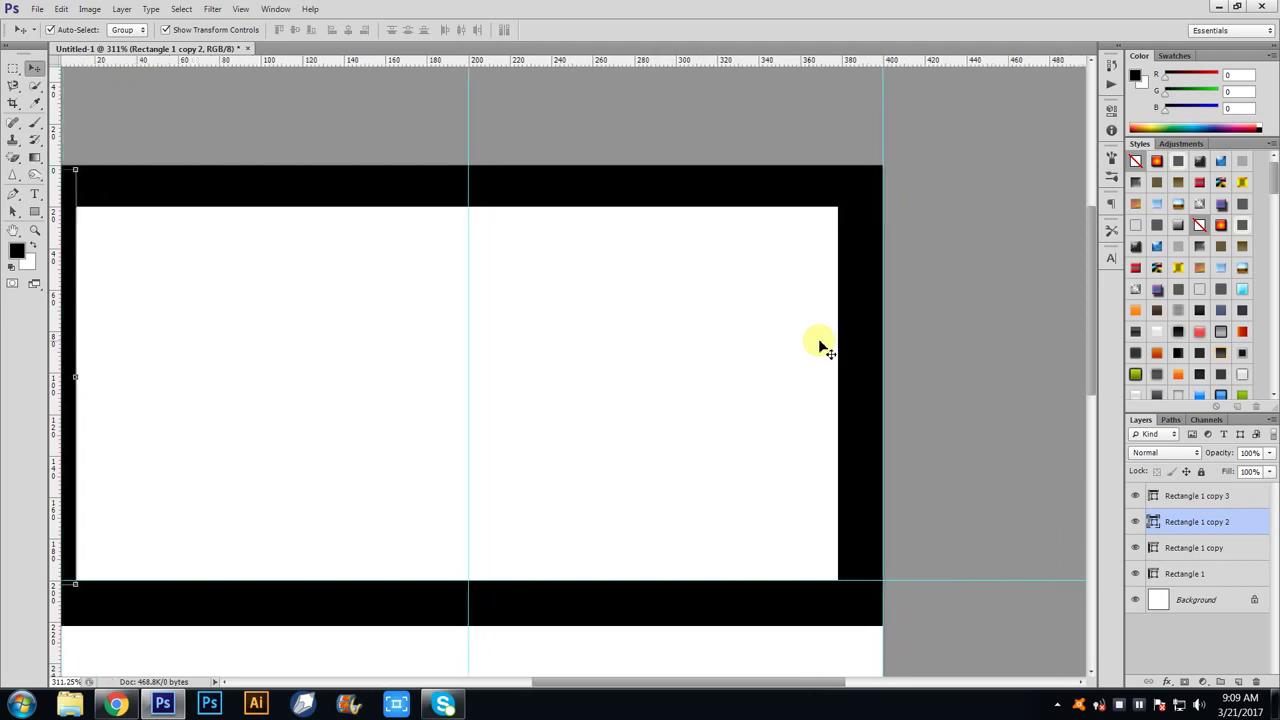
scroll(820, 343, right, 1)
scroll(860, 355, right, 1)
click(800, 369)
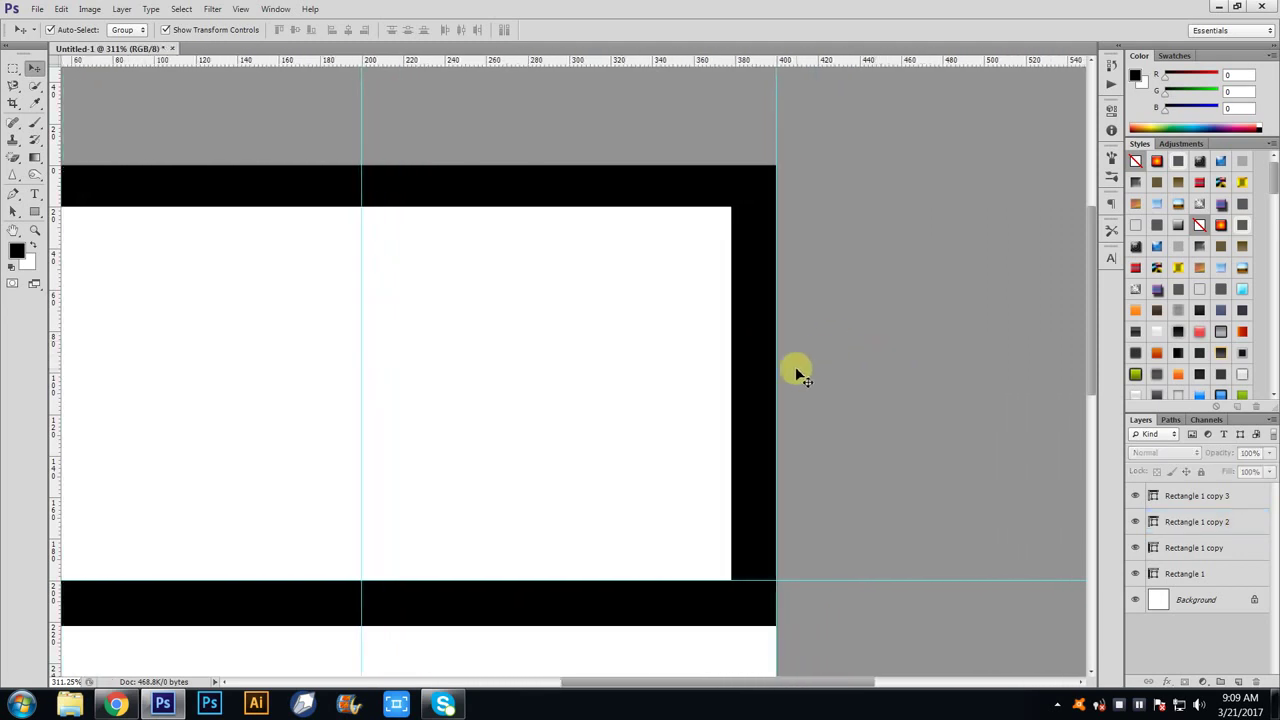
click(750, 365)
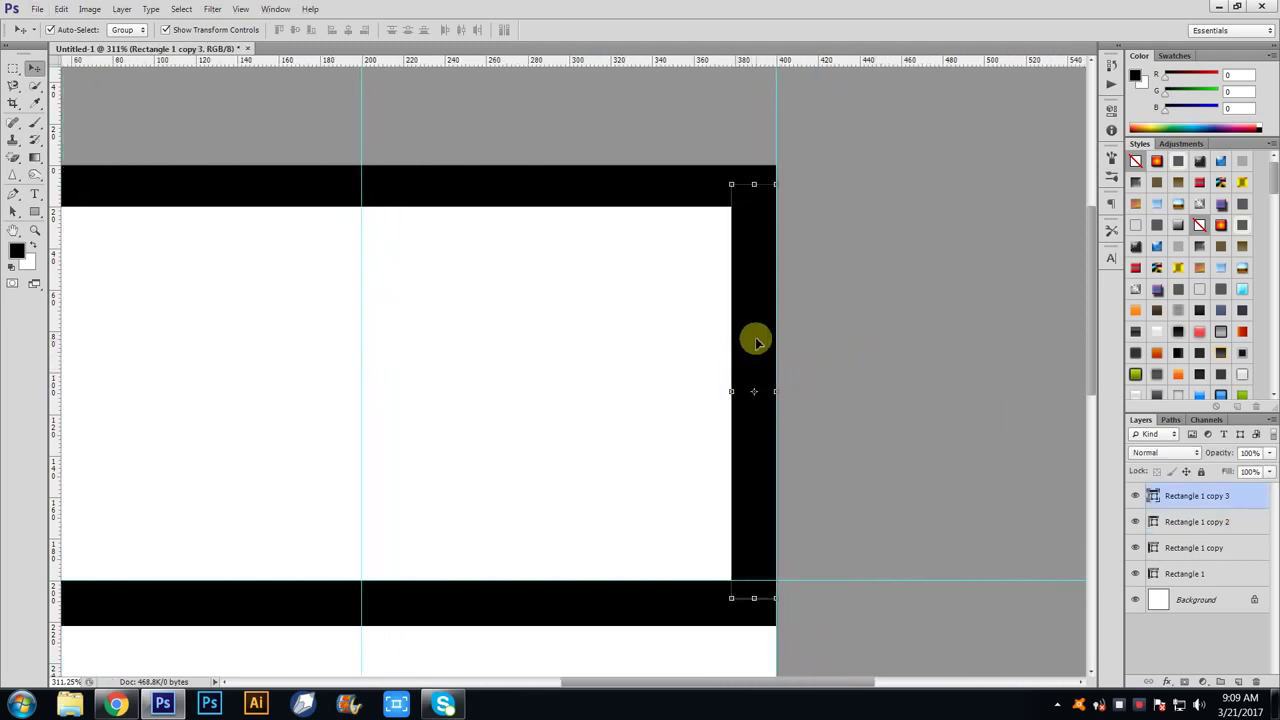
drag(754, 340, 774, 340)
scroll(801, 423, up, 2)
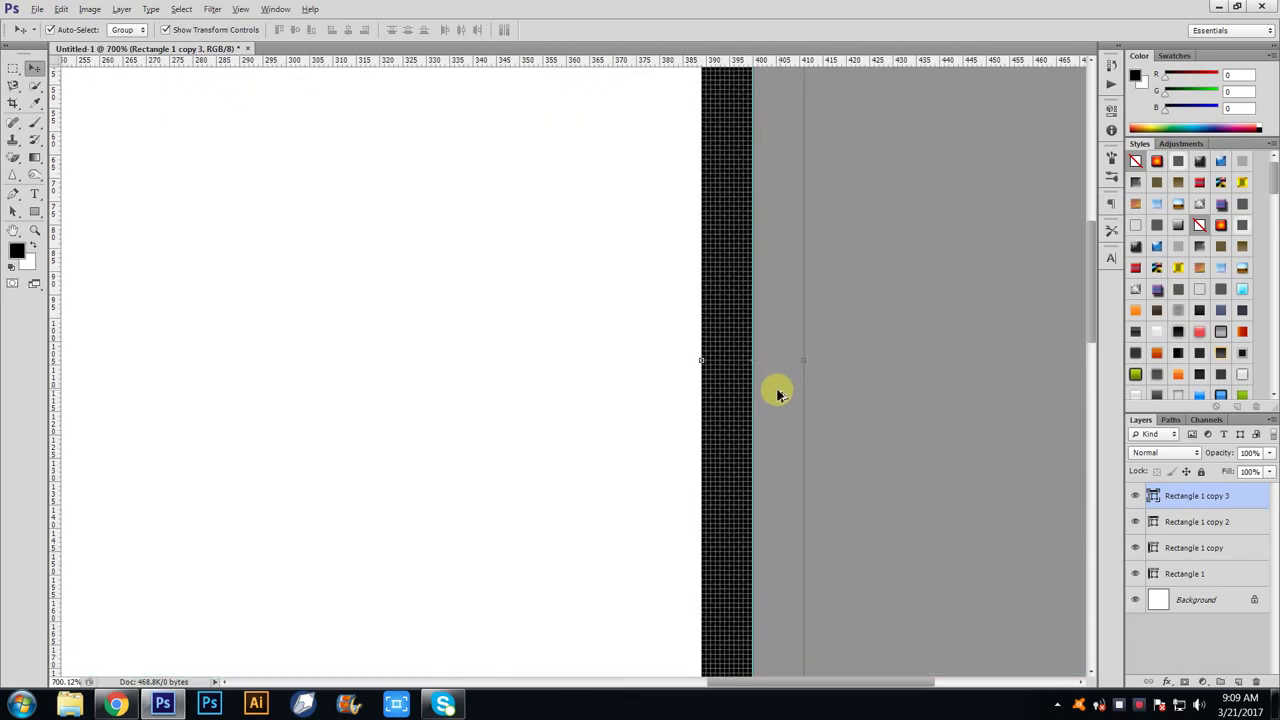
scroll(740, 364, down, 1)
scroll(731, 365, down, 2)
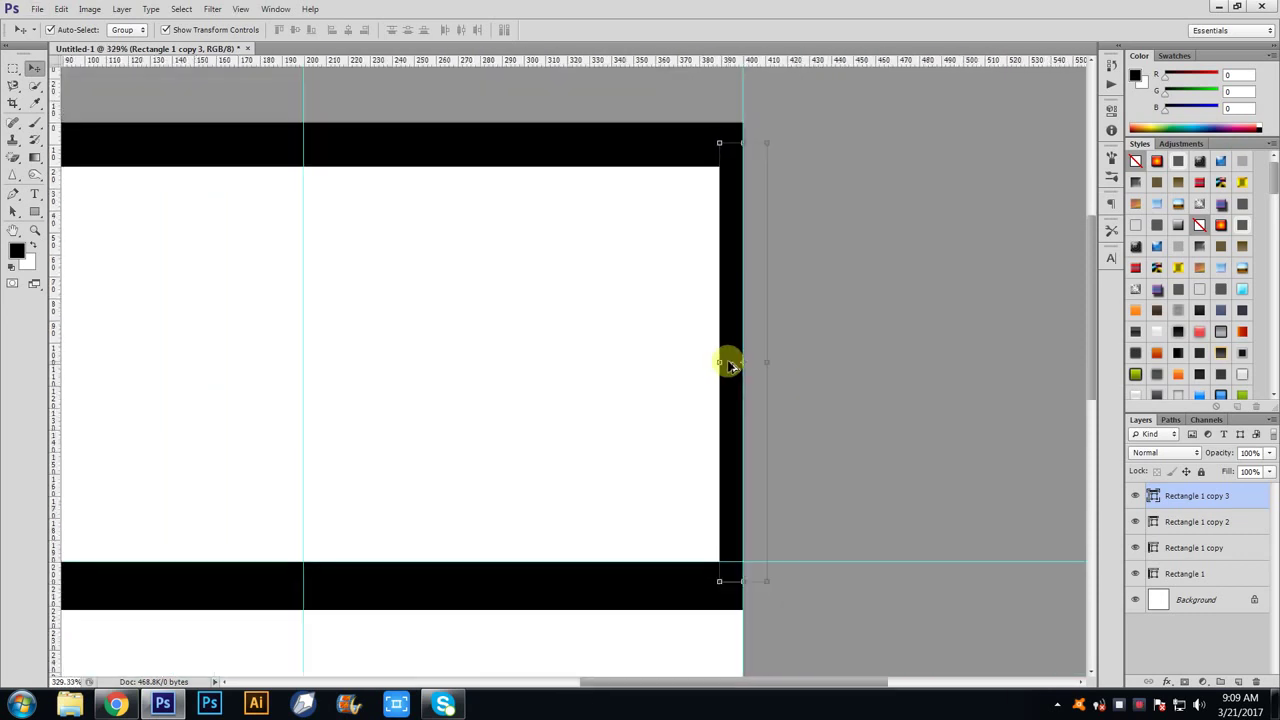
scroll(729, 363, down, 2)
click(834, 320)
scroll(729, 349, down, 1)
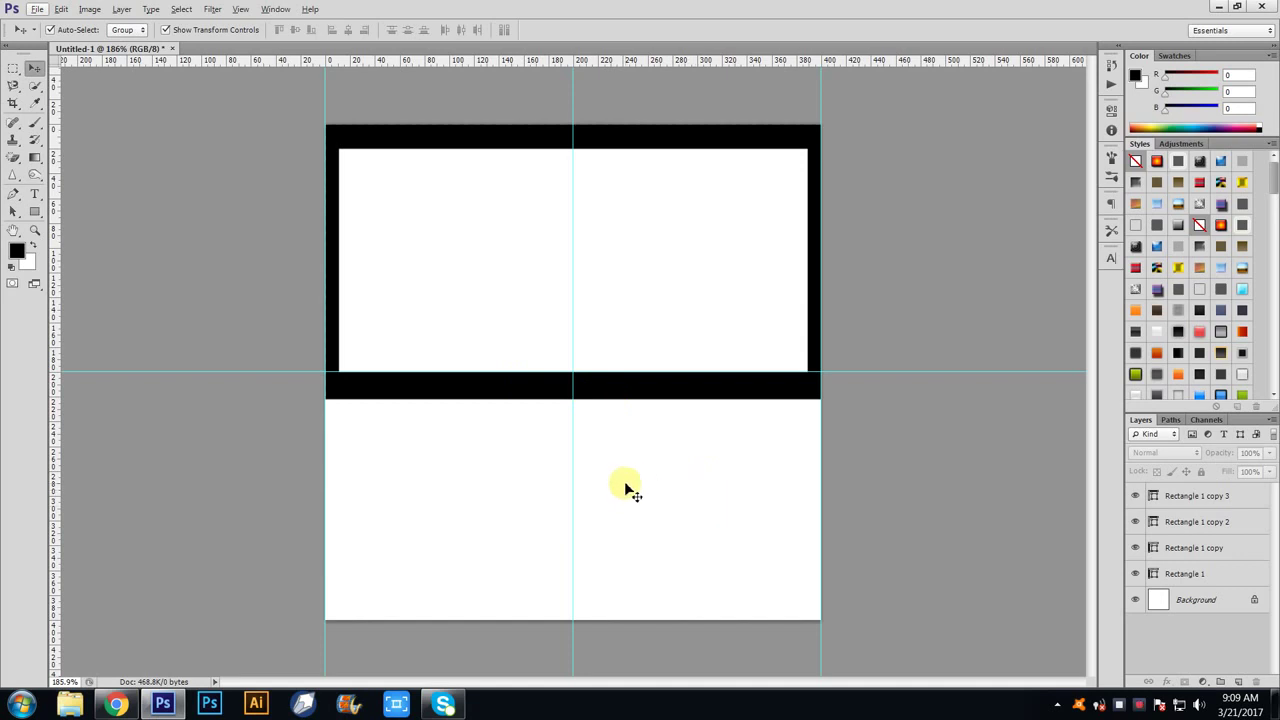
scroll(628, 488, down, 1)
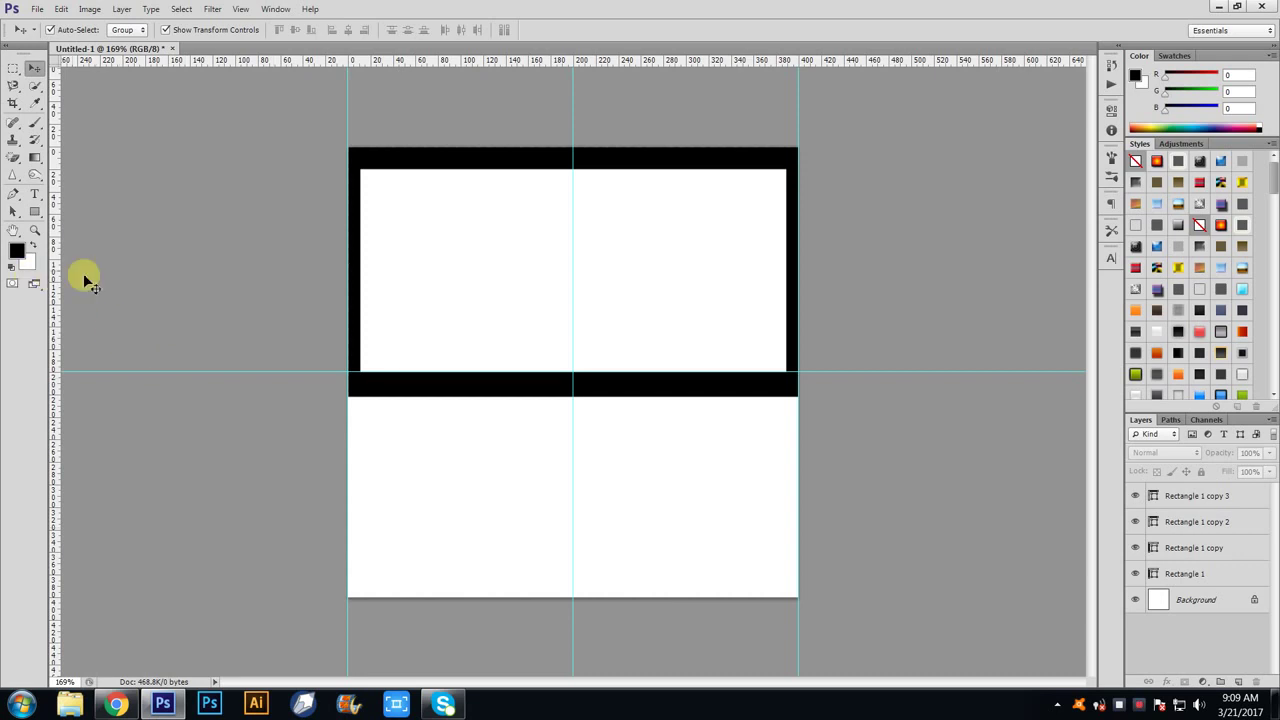
- Alt-drag a copy of the vertical bar onto the 200 px centre guide in the lower half
mouse_move(352, 200)
mouse_down()
mouse_move(582, 400)
mouse_move(580, 433)
mouse_up()
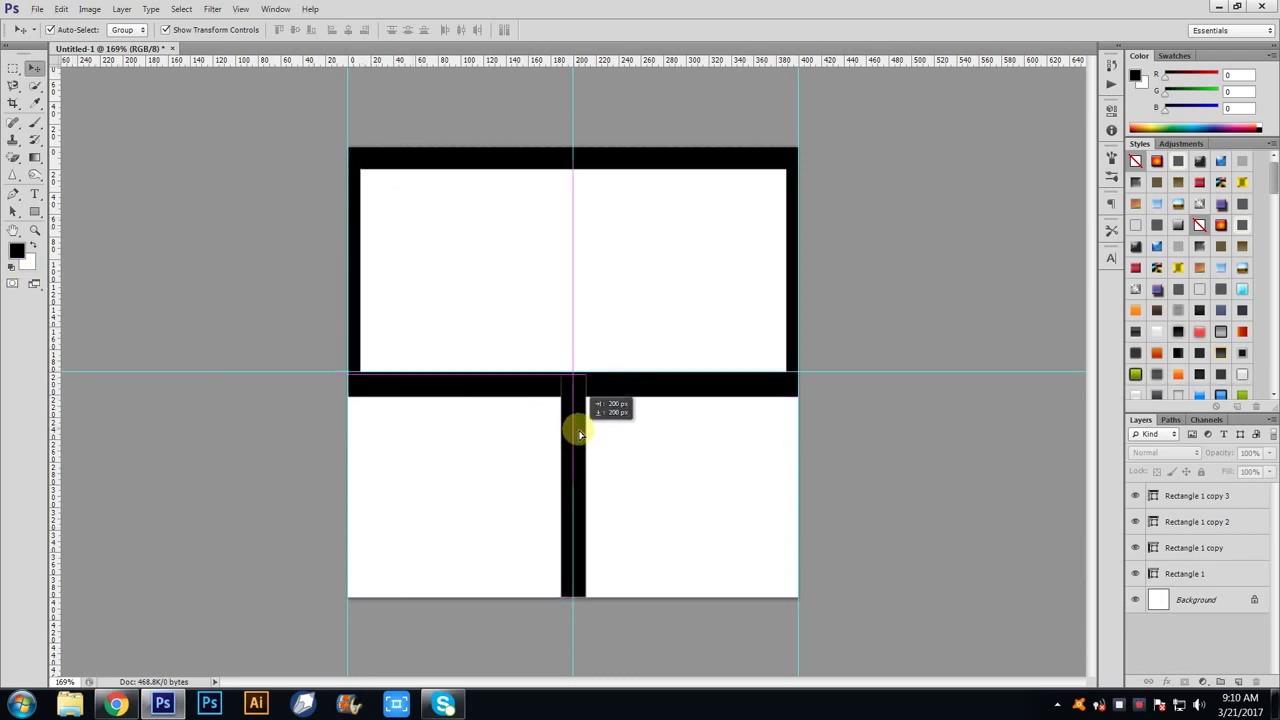
drag(577, 433, 577, 433)
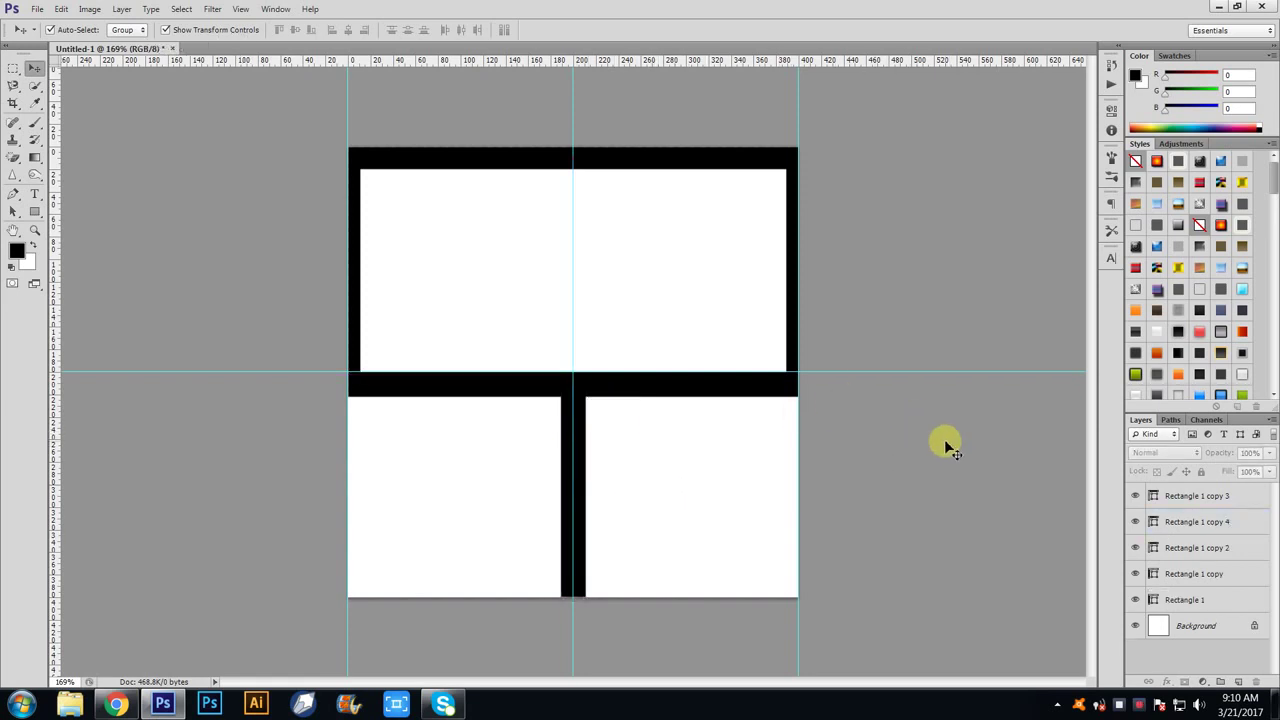
- Set the foreground colour to c85050 and draw a red rectangle over the upper framed panel
click(42, 213)
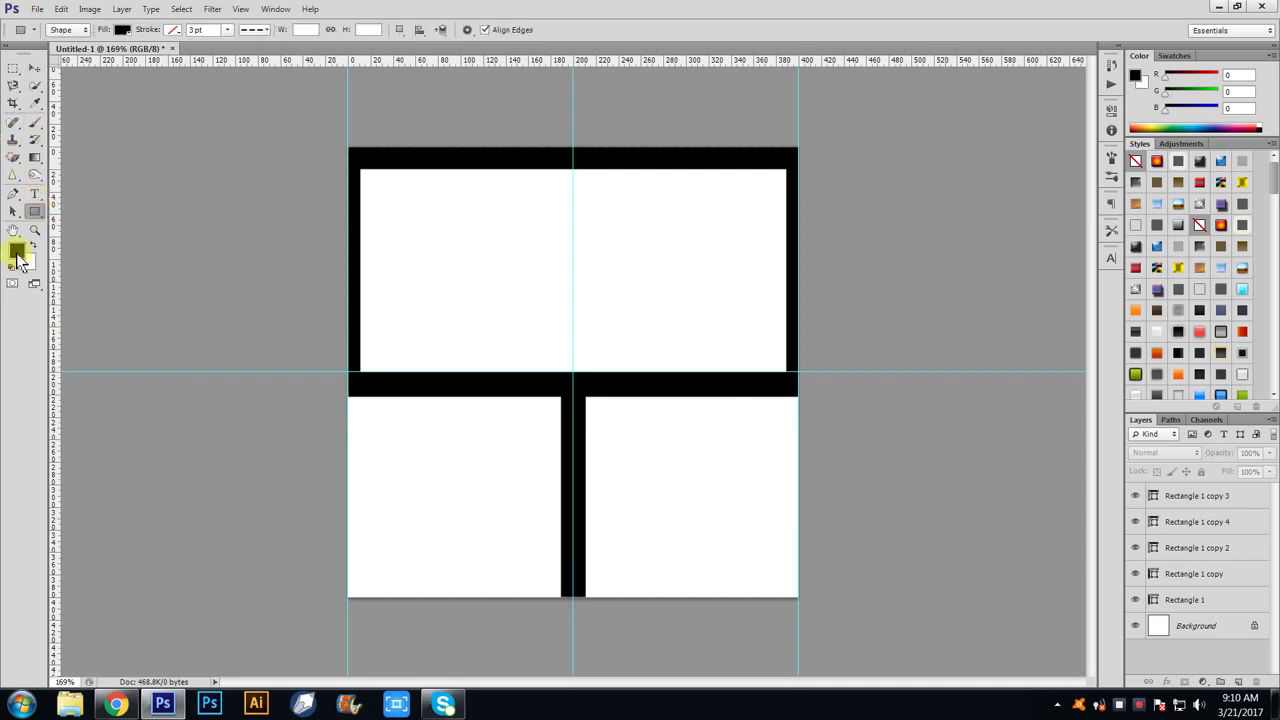
click(16, 250)
drag(991, 194, 1007, 205)
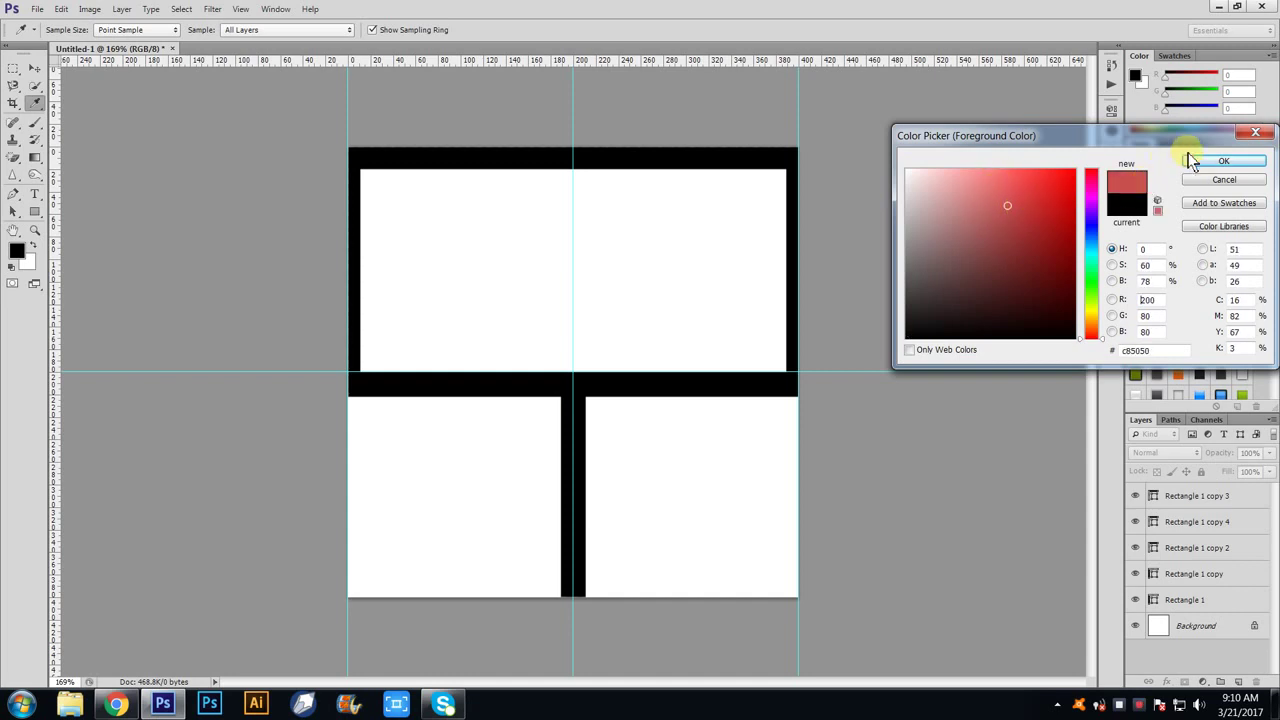
click(1222, 161)
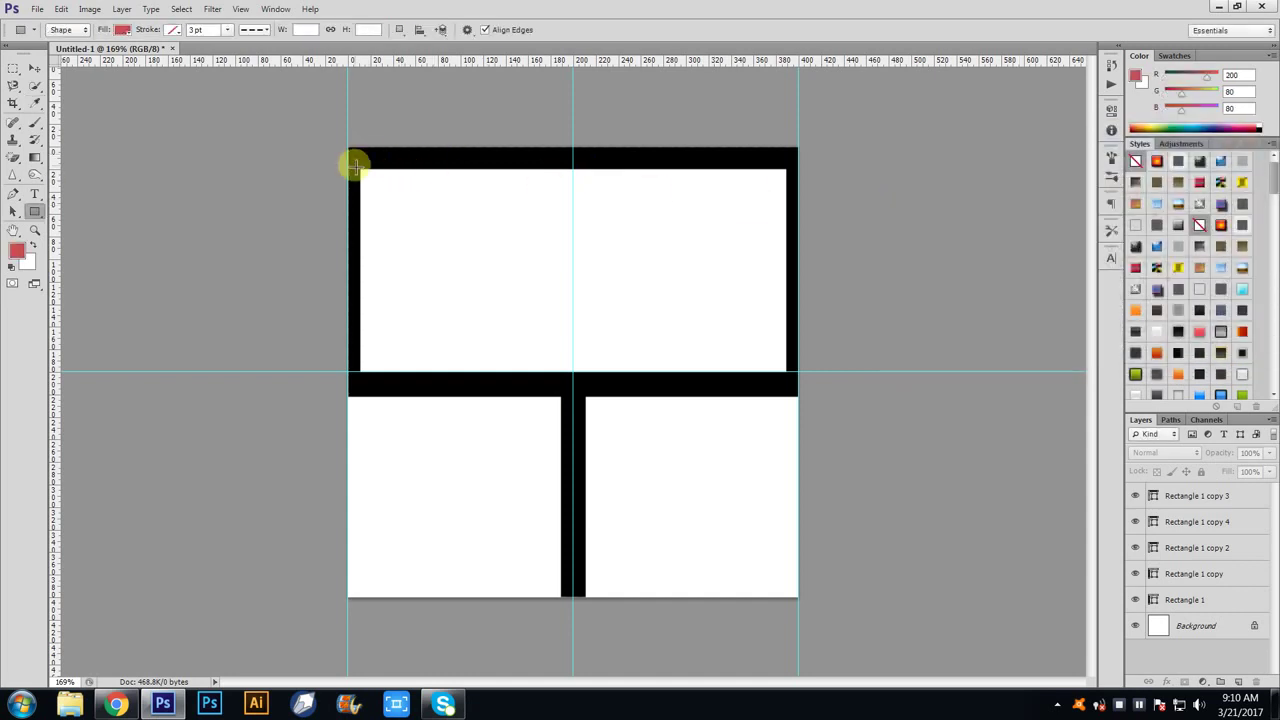
drag(357, 162, 789, 381)
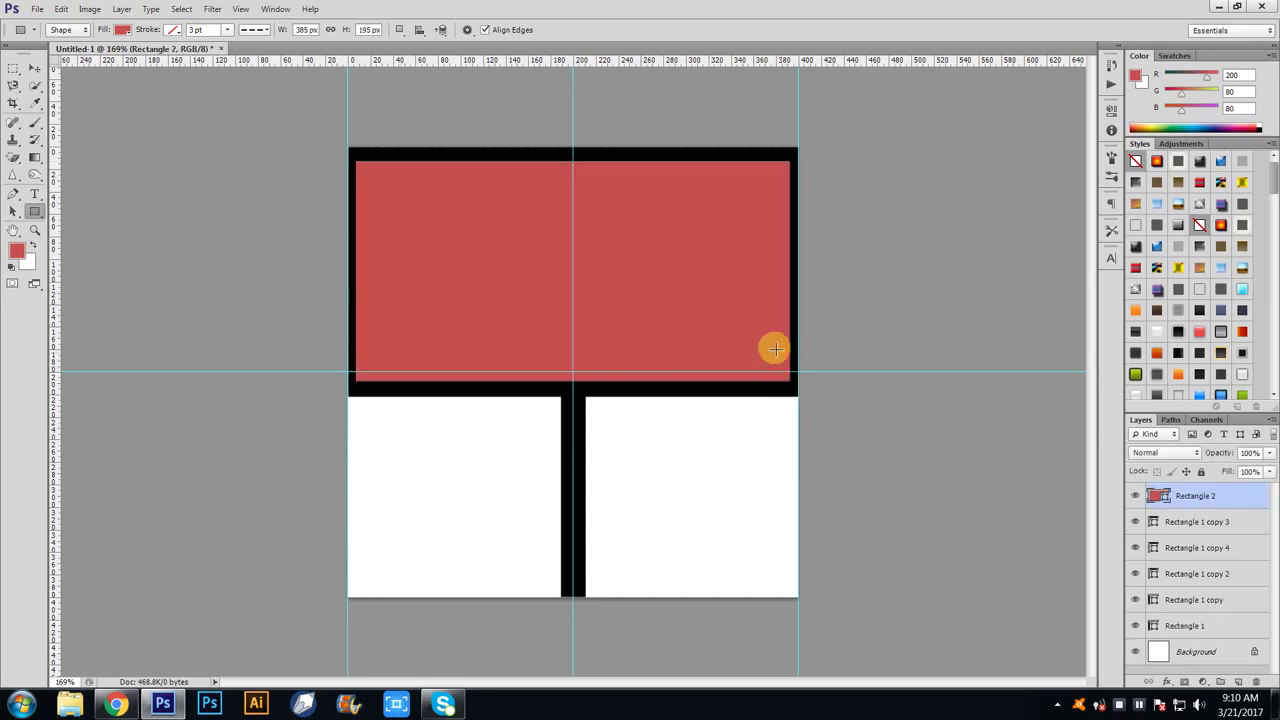
click(34, 67)
- Move the red Rectangle 2 layer down to sit just above Background
click(162, 98)
click(684, 266)
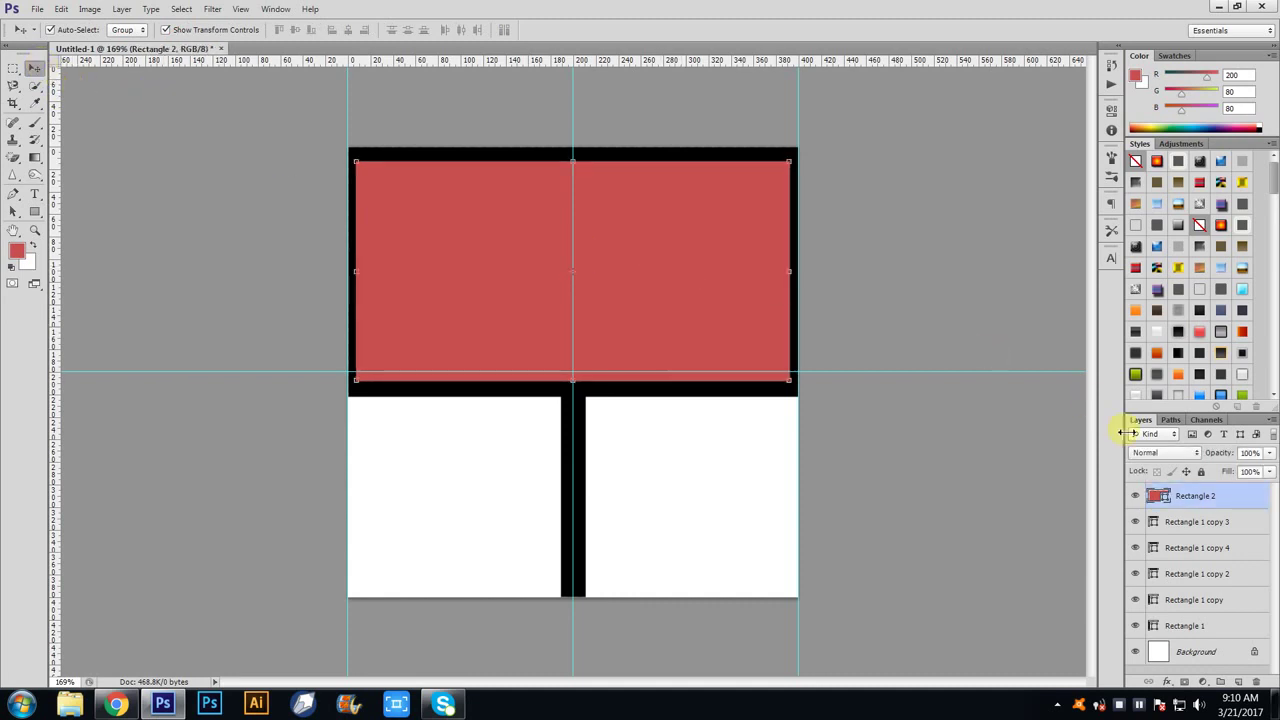
drag(1212, 499, 1250, 638)
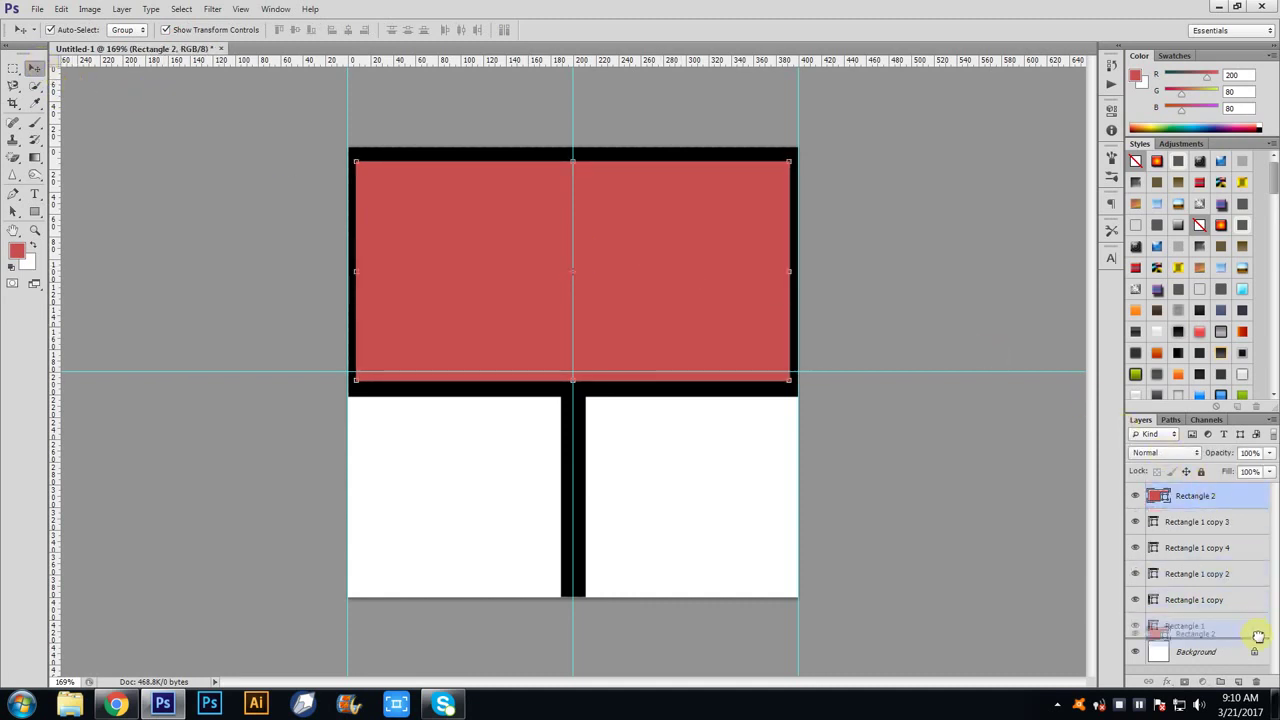
click(678, 230)
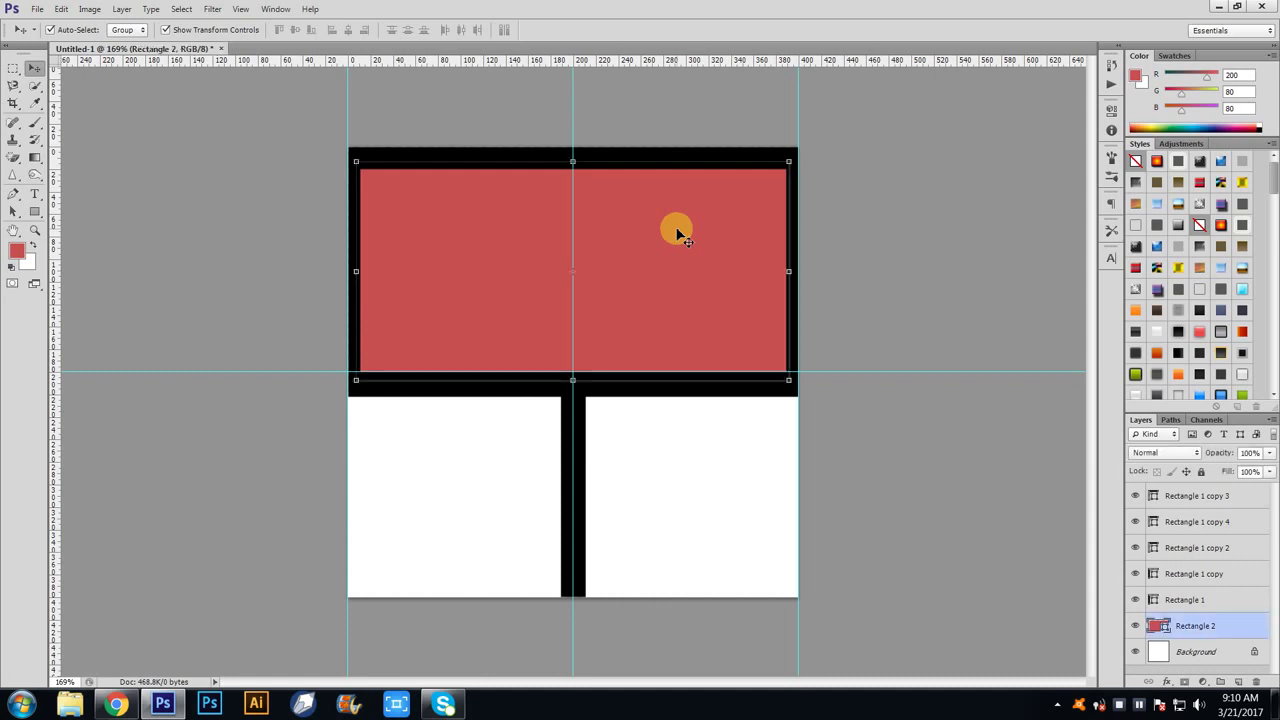
- Shrink the red rectangle on all four sides to fit inside the black frame
key(ctrl+plus)
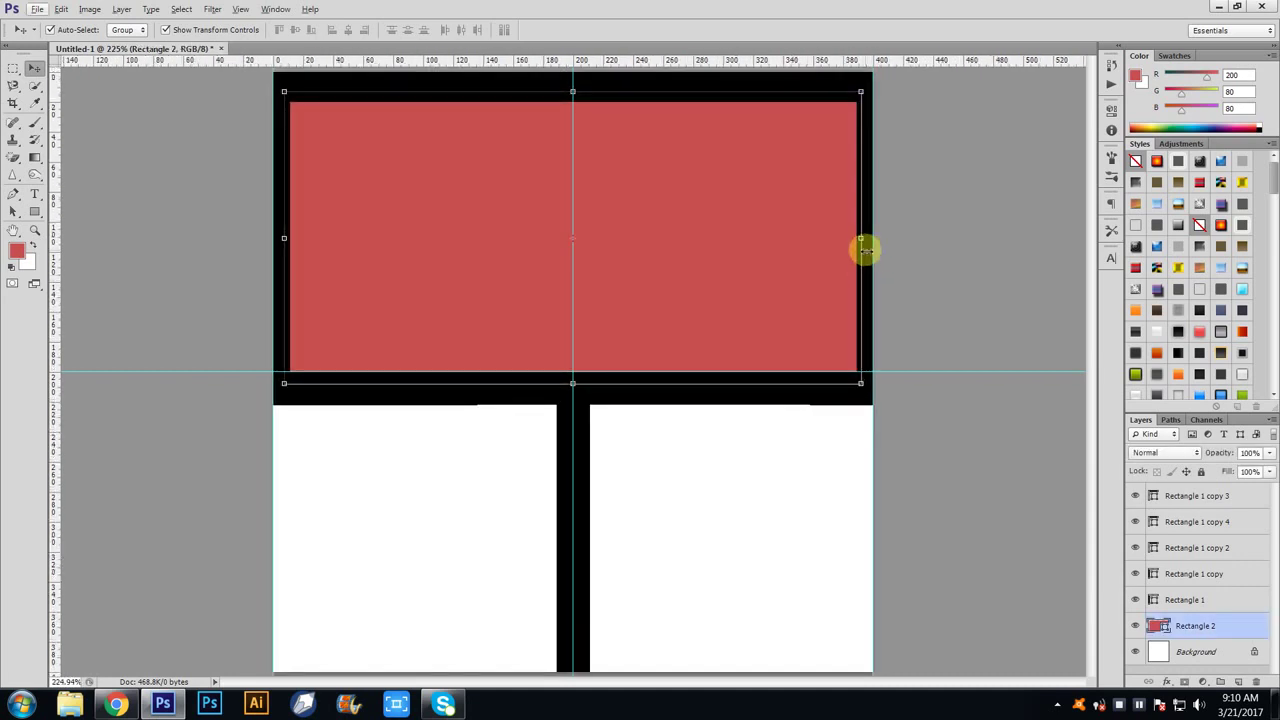
drag(865, 238, 856, 238)
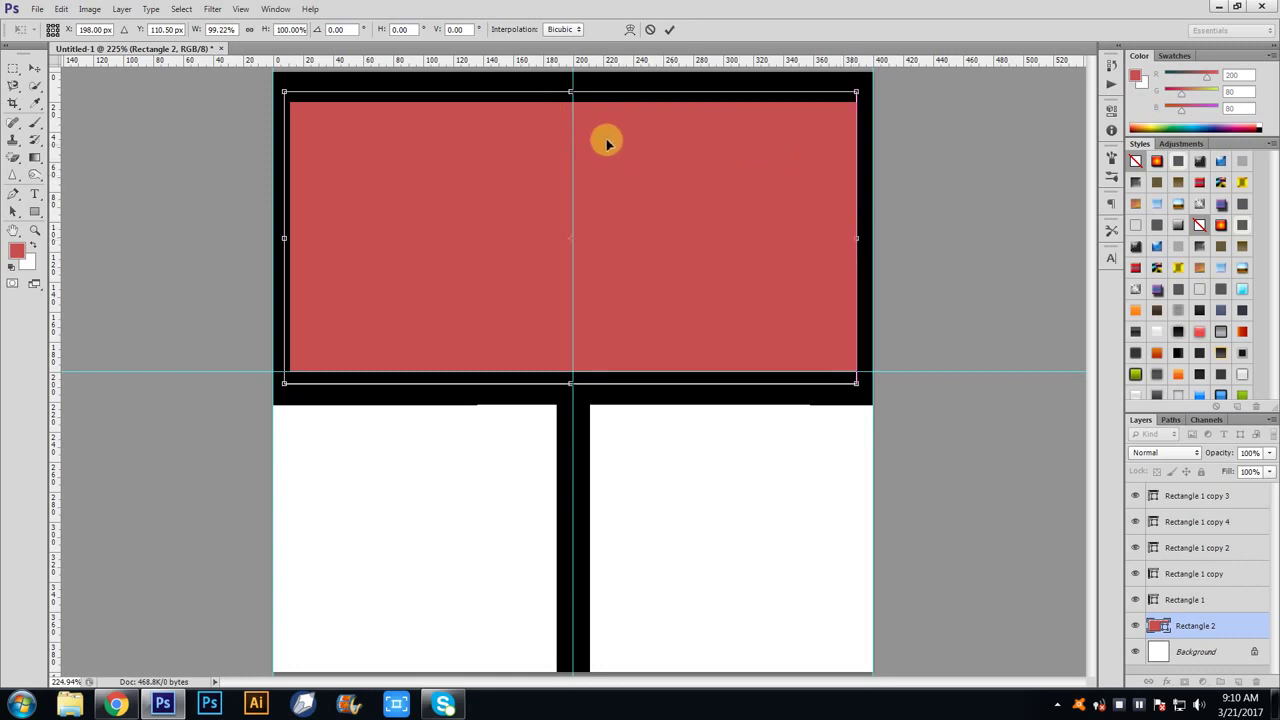
drag(568, 91, 570, 102)
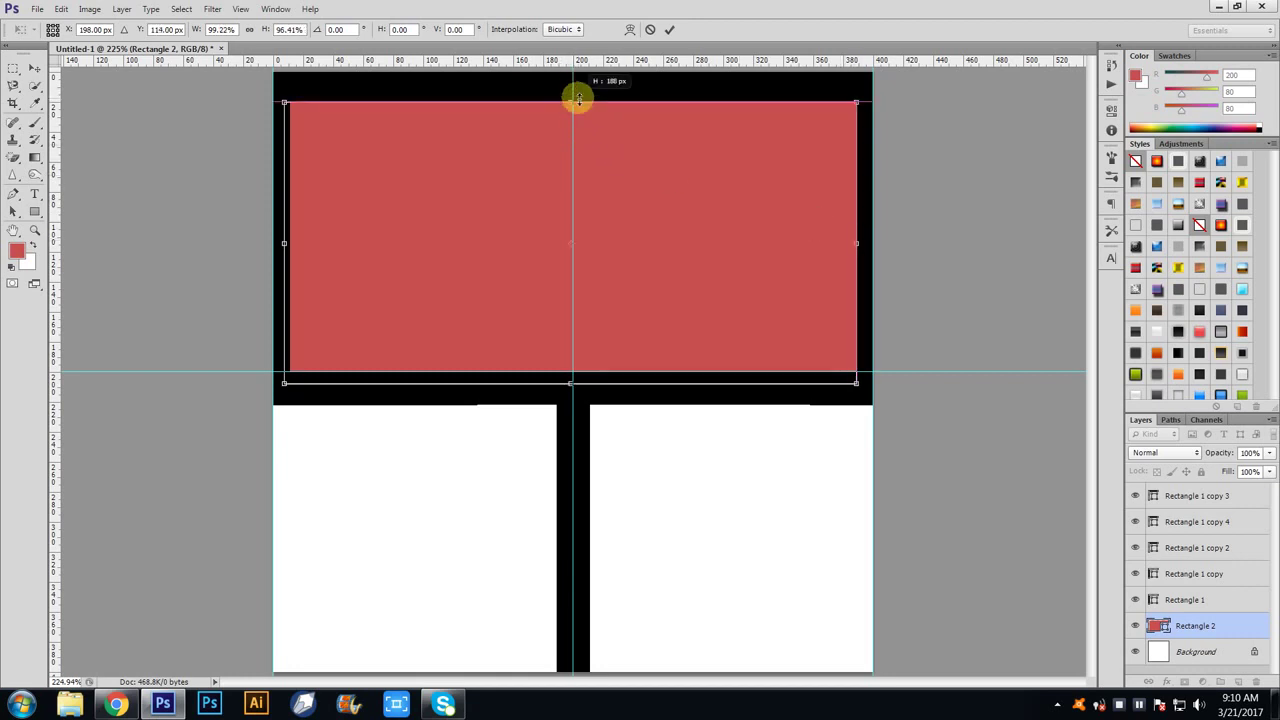
drag(575, 383, 574, 373)
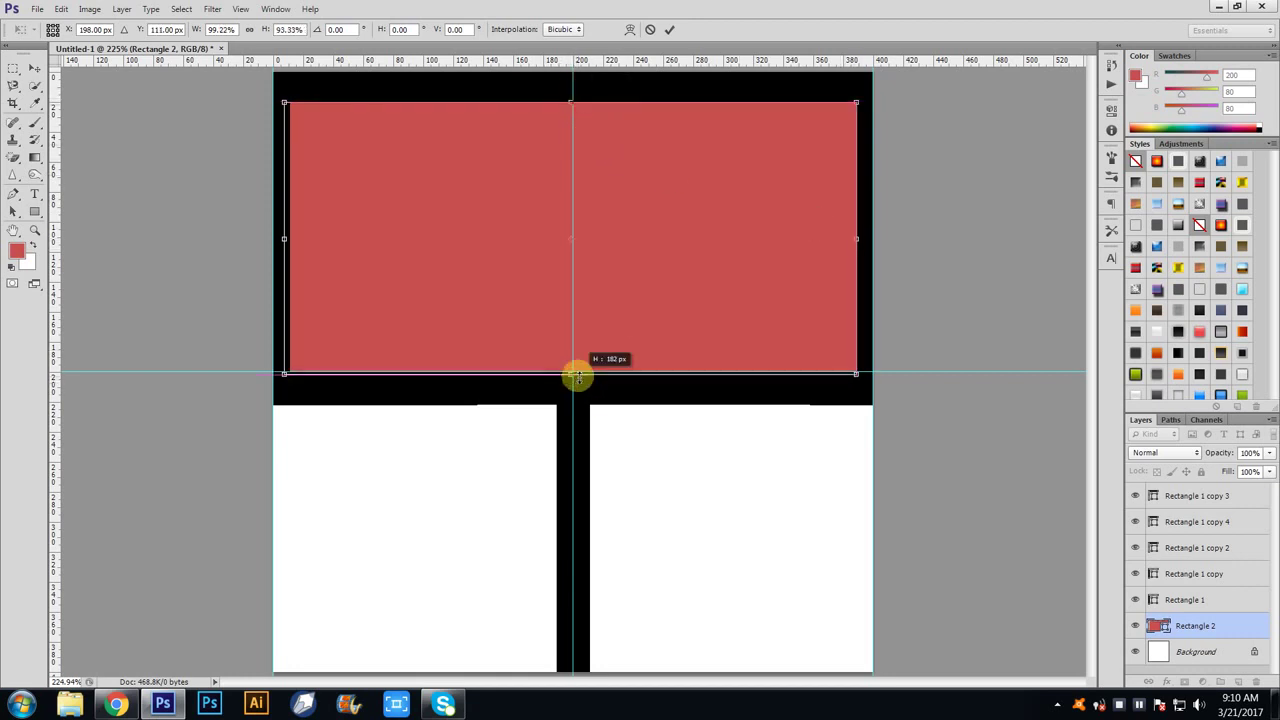
drag(293, 238, 298, 238)
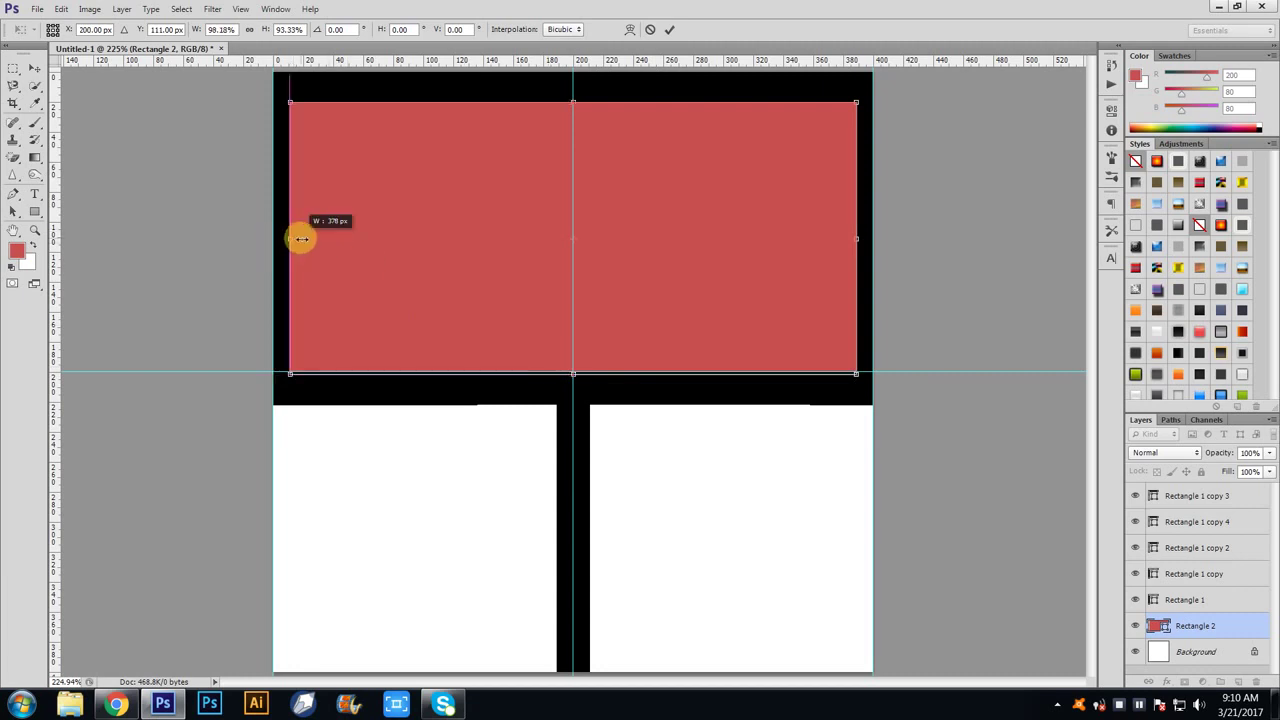
key(Return)
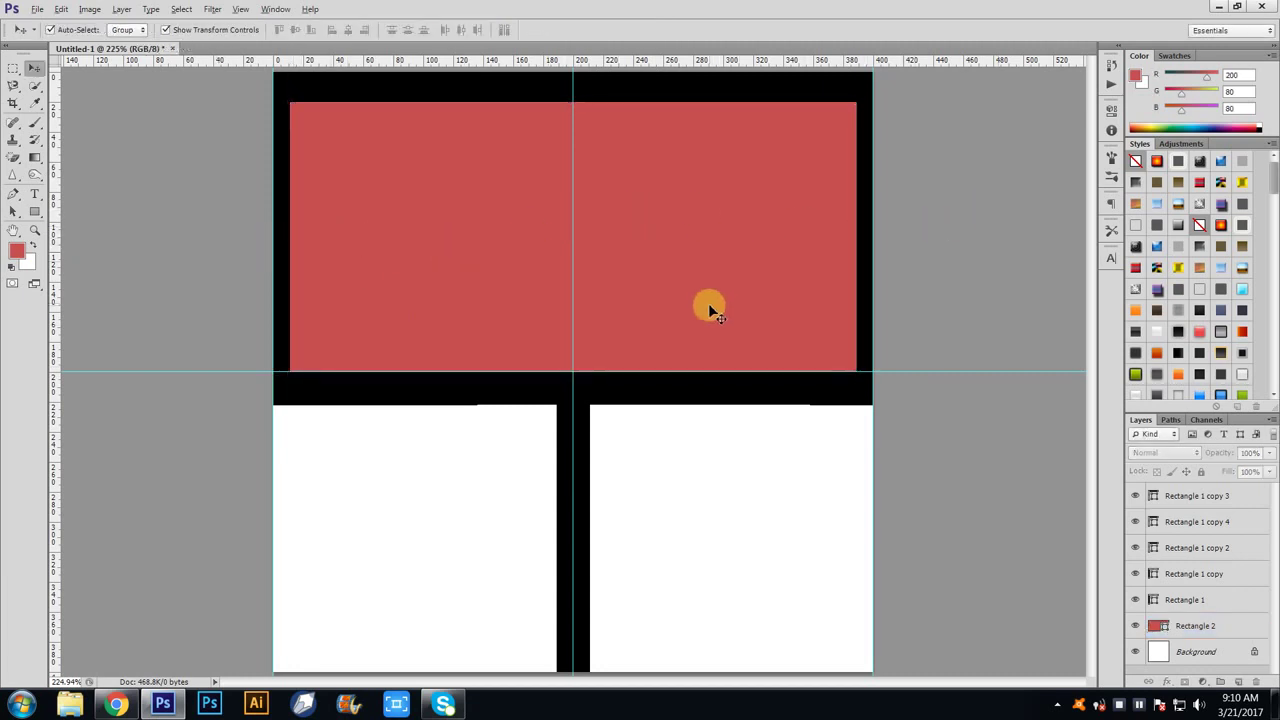
key(ctrl+minus)
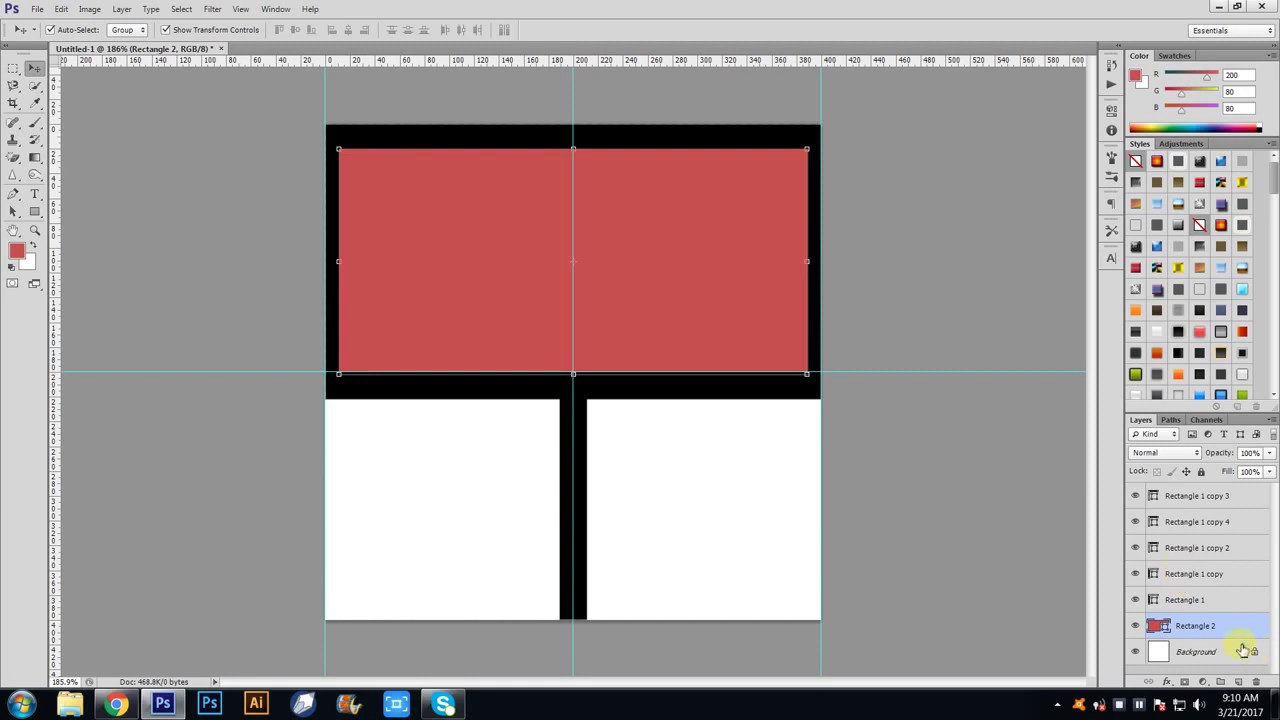
- Add Bevel & Emboss to Rectangle 2 with an increased Size
double_click(1244, 626)
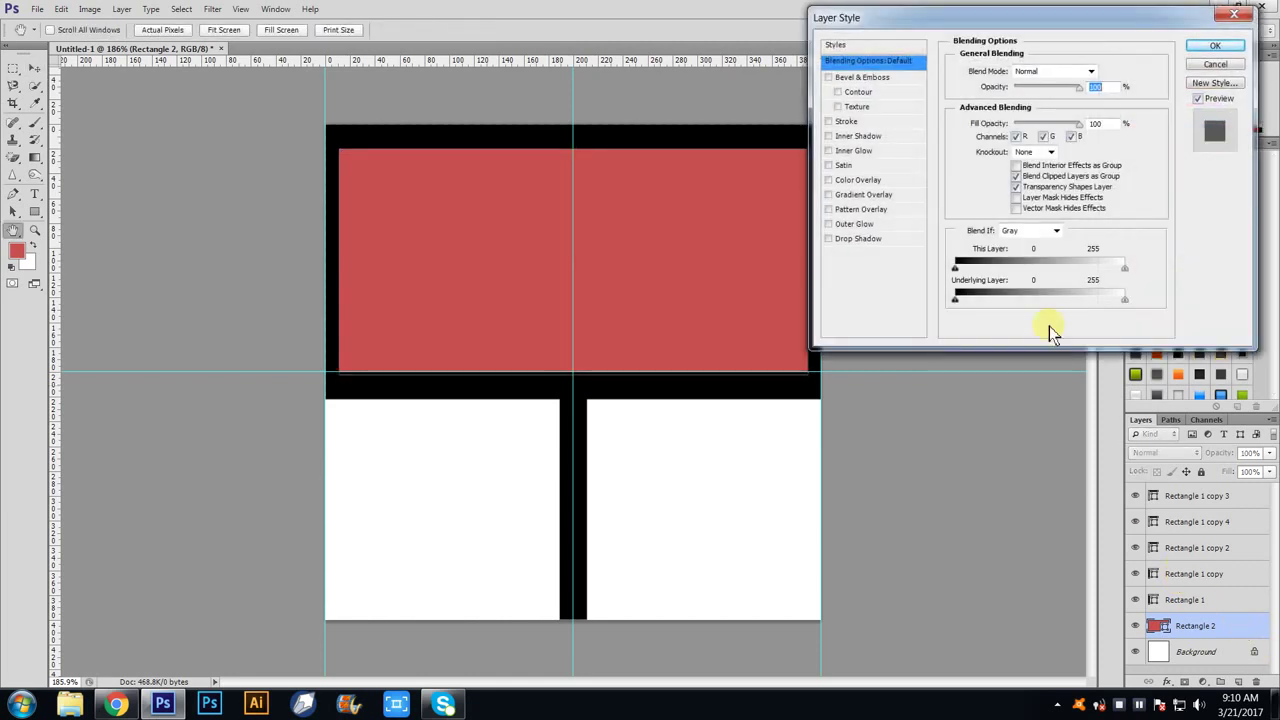
click(828, 77)
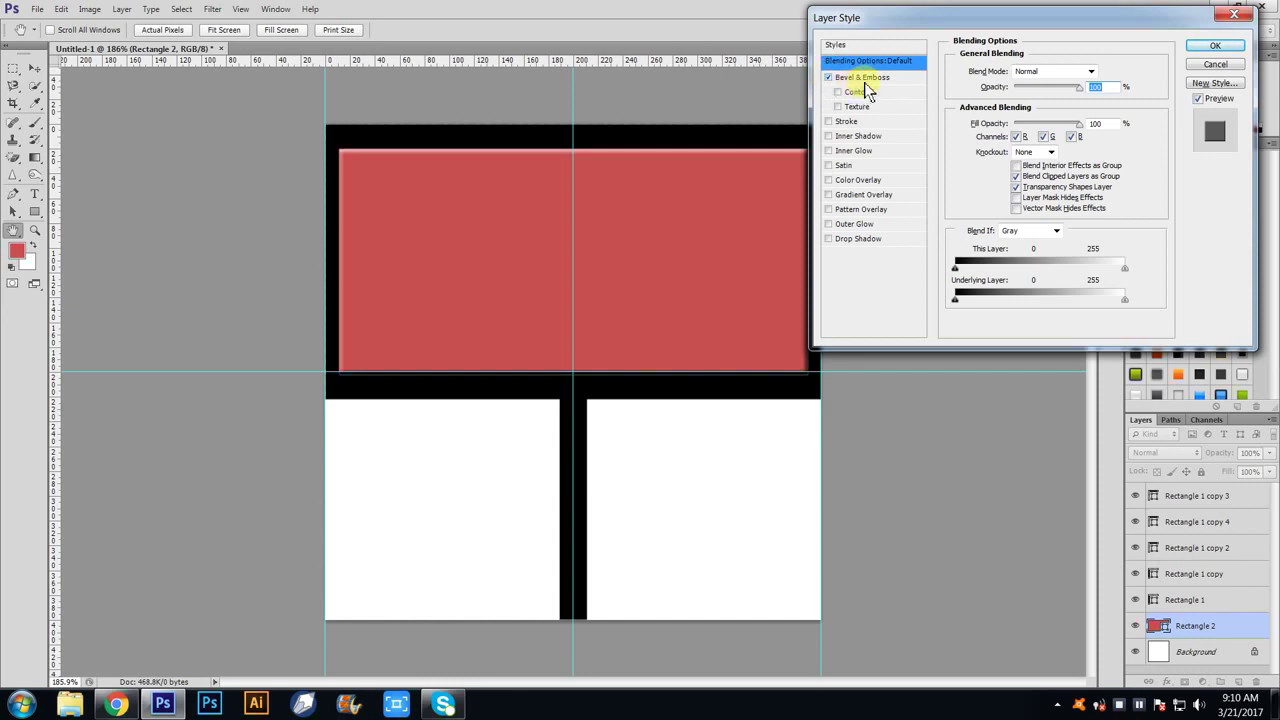
click(865, 80)
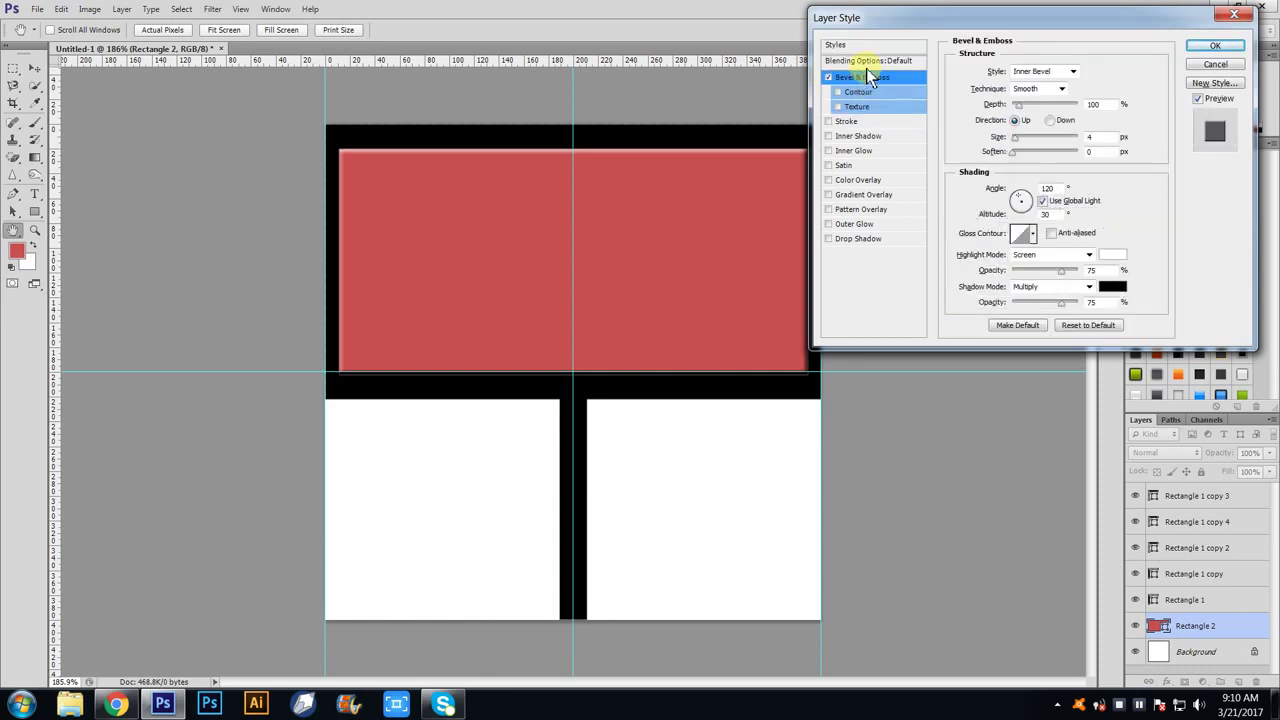
click(869, 80)
drag(1020, 136, 1017, 138)
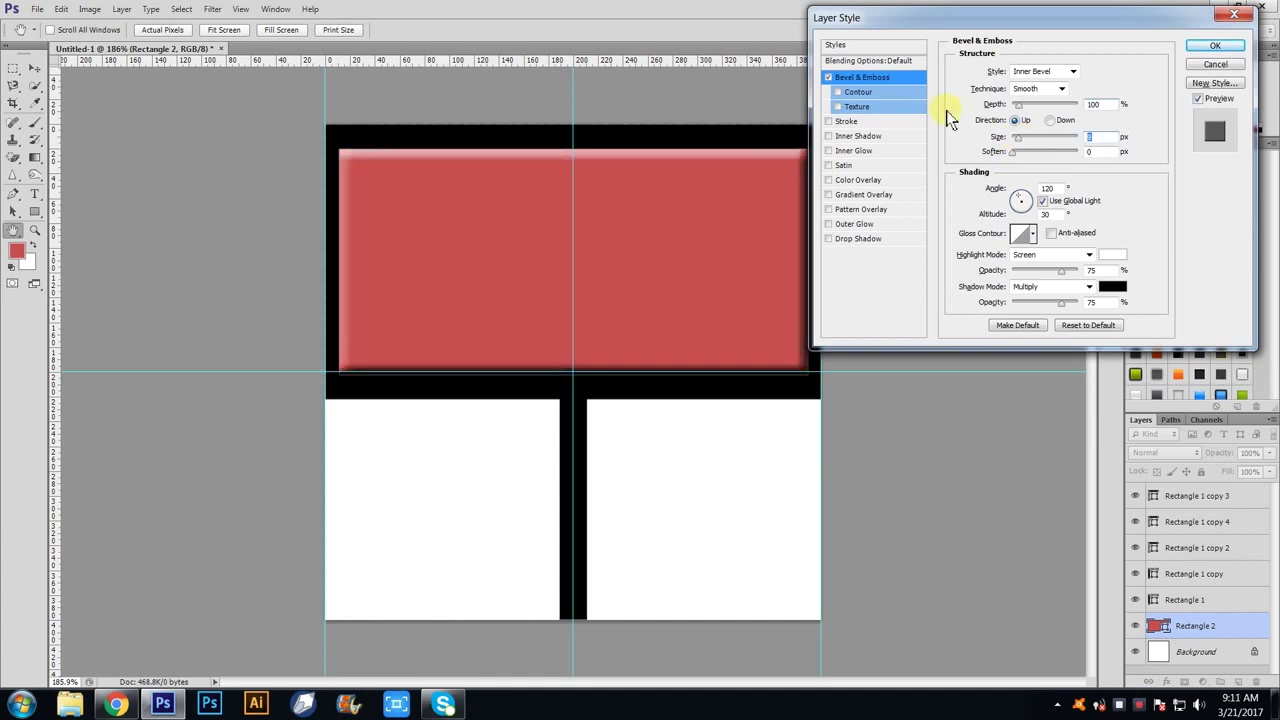
- Enable a patterned Texture at 25% scale and add a Color Overlay
click(838, 106)
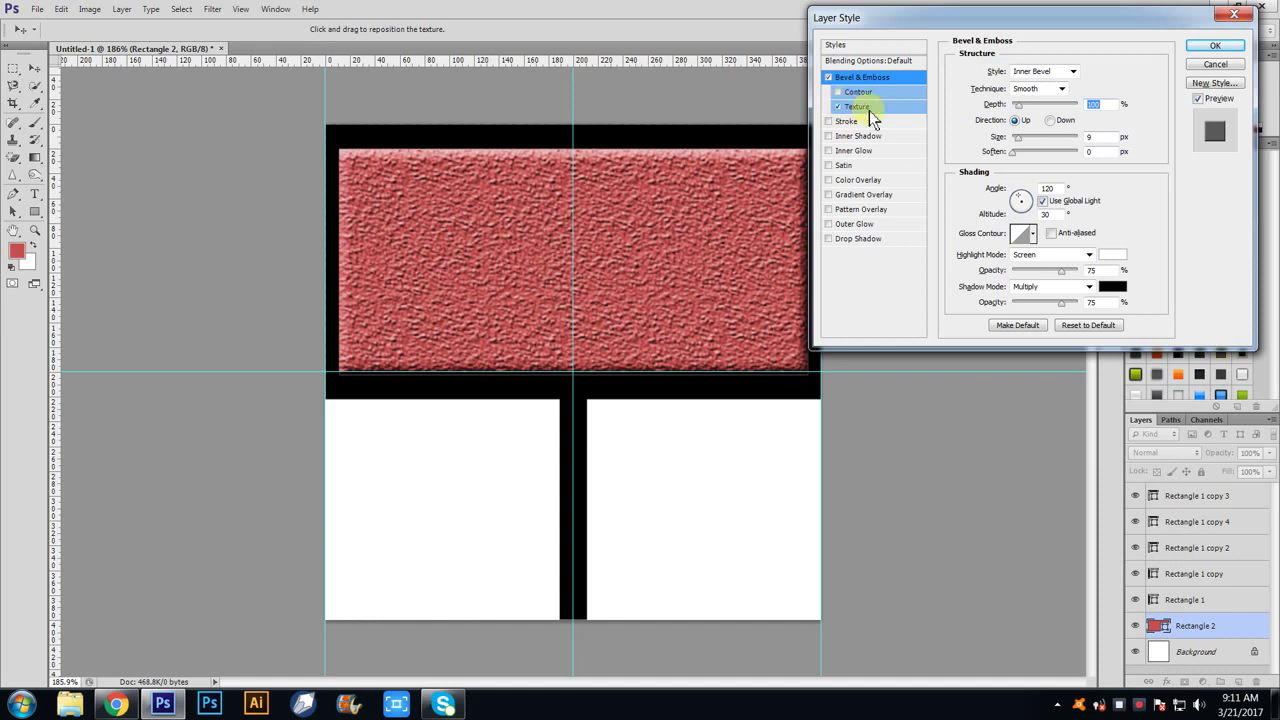
click(860, 107)
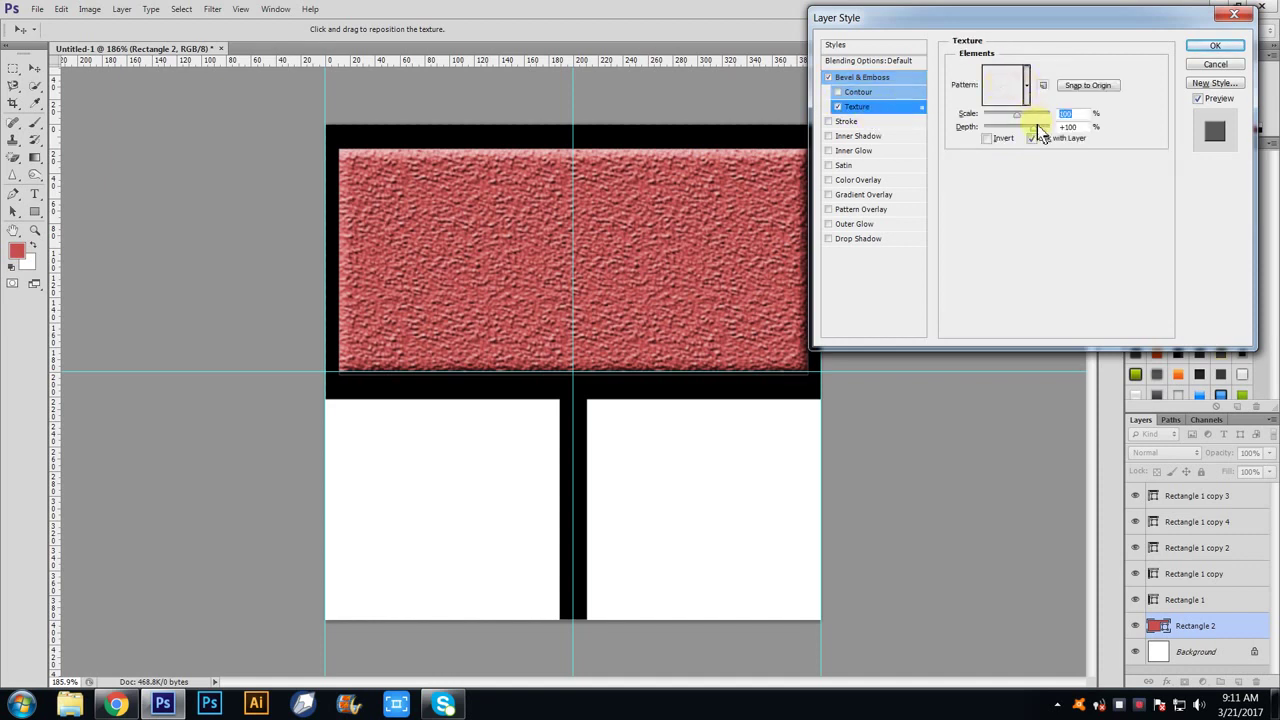
double_click(999, 126)
drag(1009, 113, 993, 121)
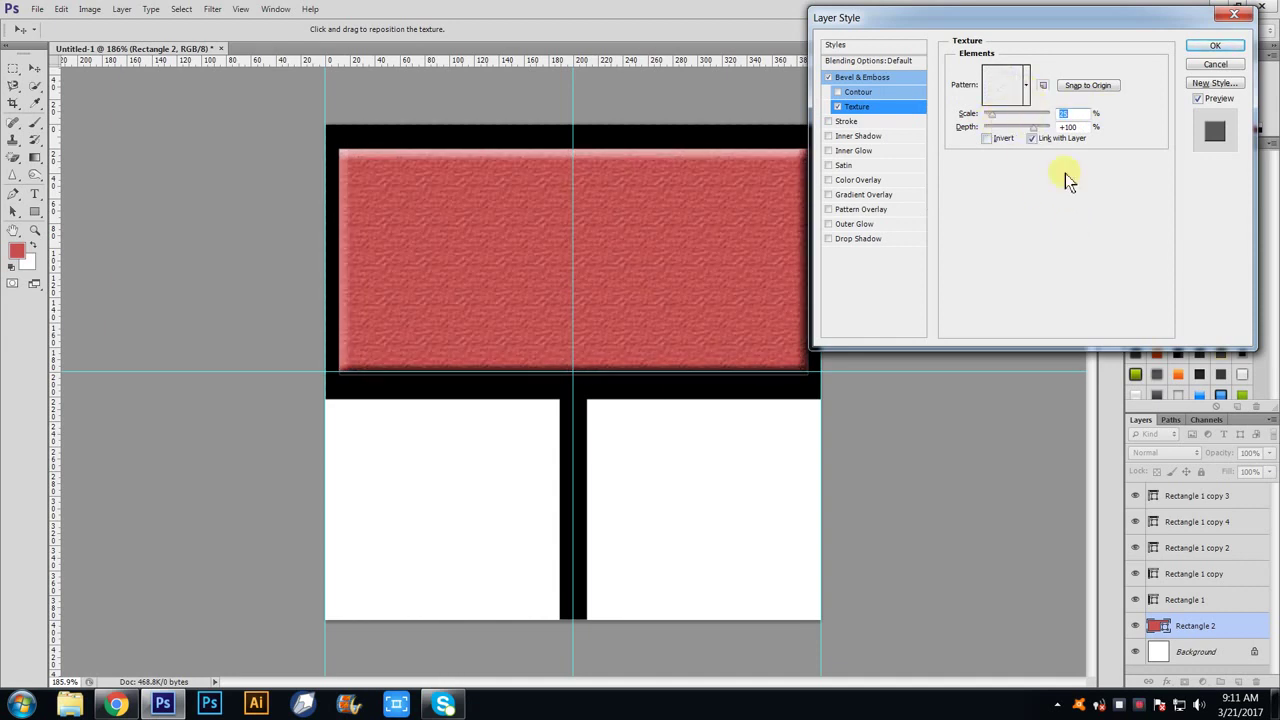
click(830, 183)
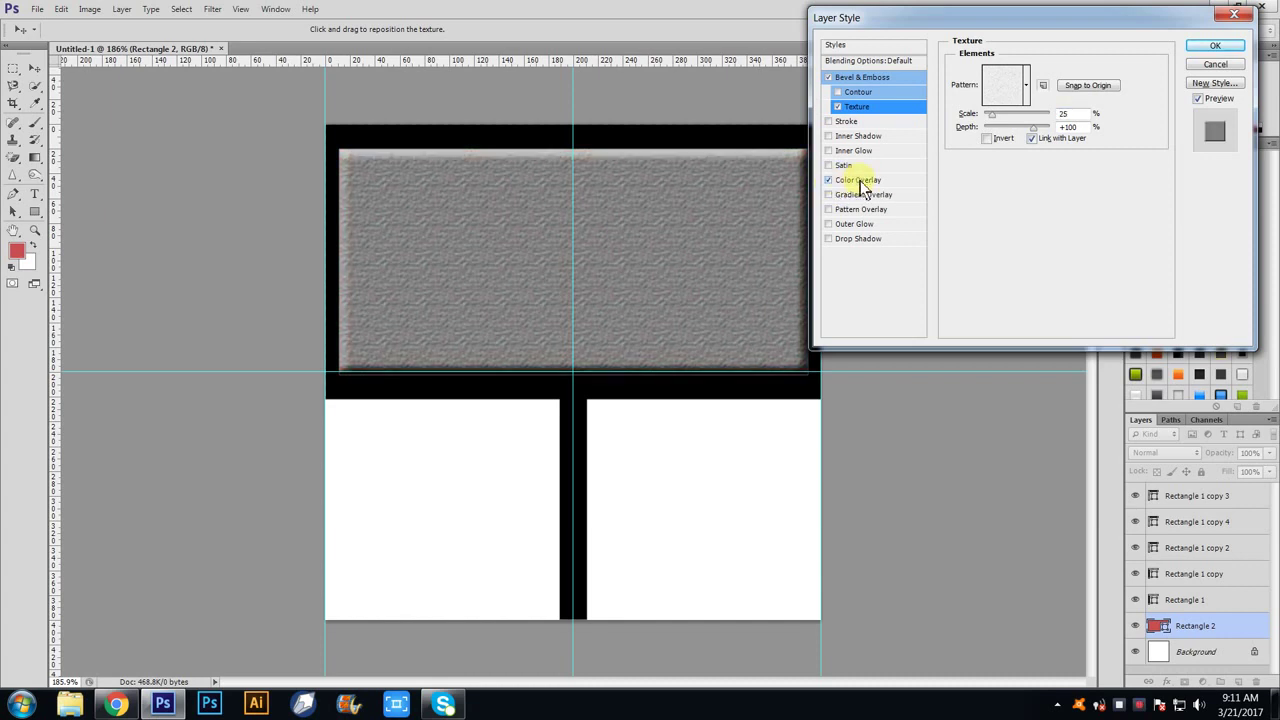
- Replace the brick's colour overlay with a gradient overlay whose left stop is dark red 55000
click(829, 181)
click(828, 195)
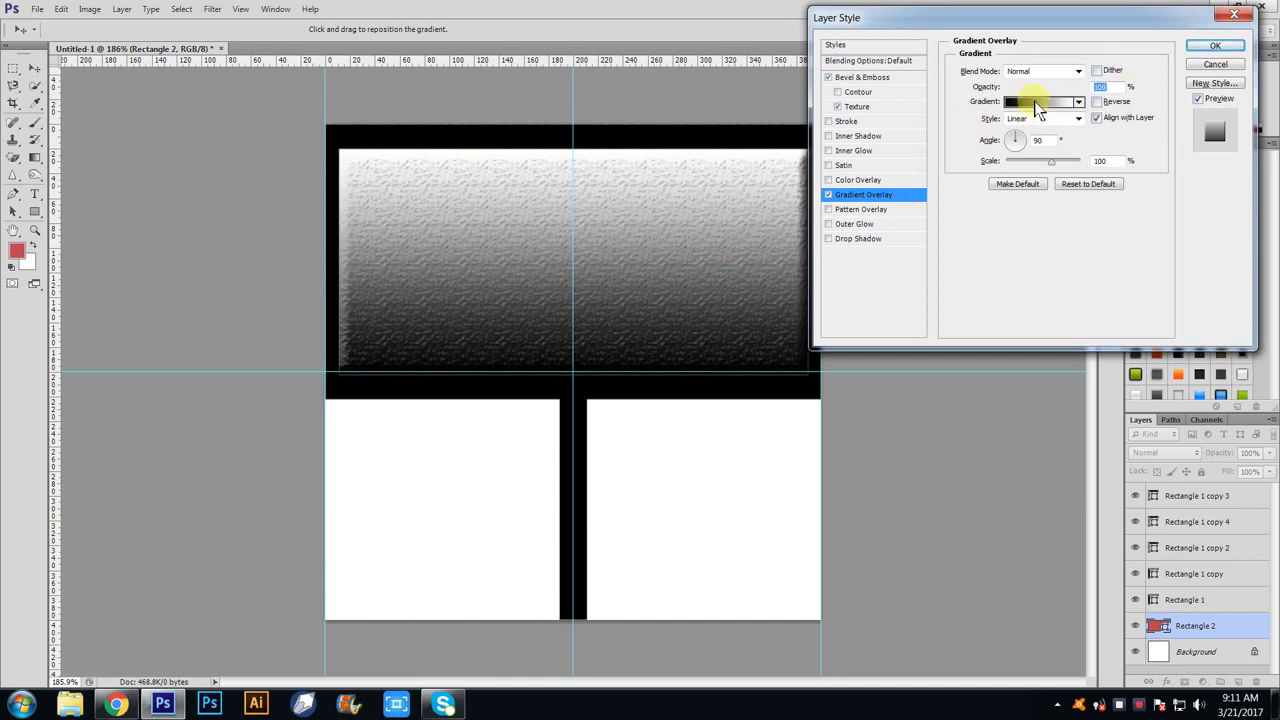
click(1038, 104)
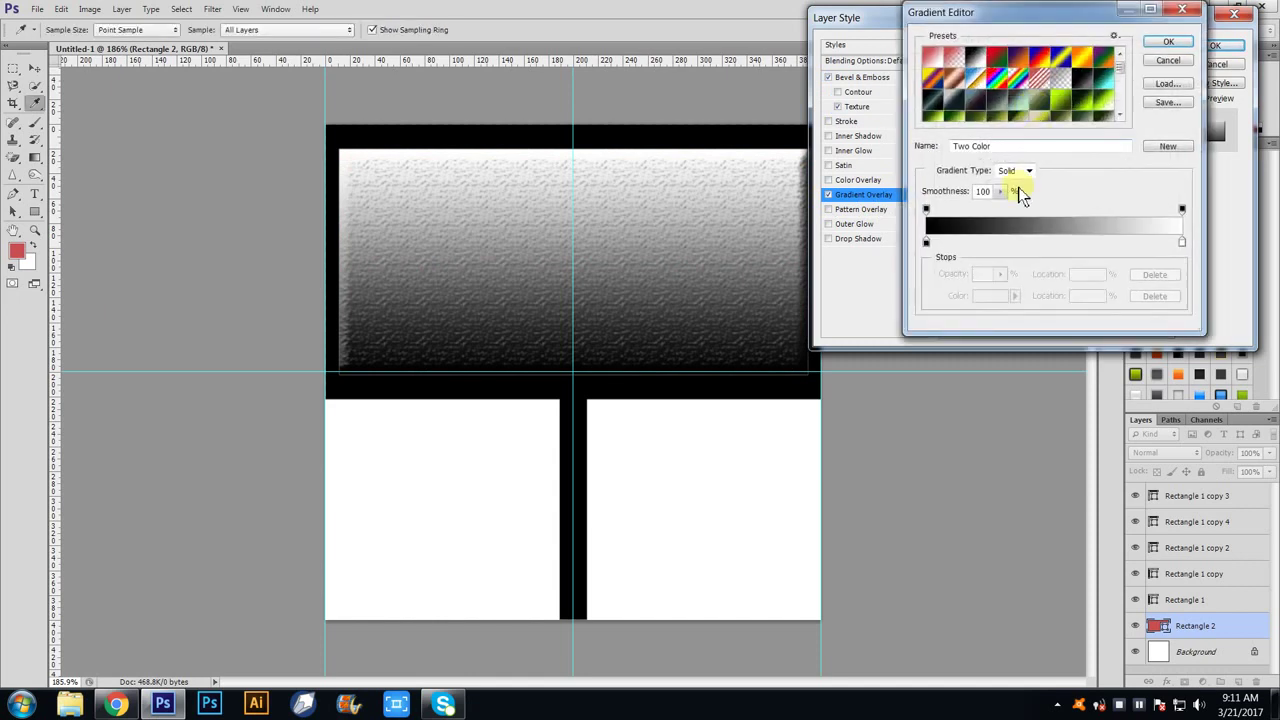
click(928, 242)
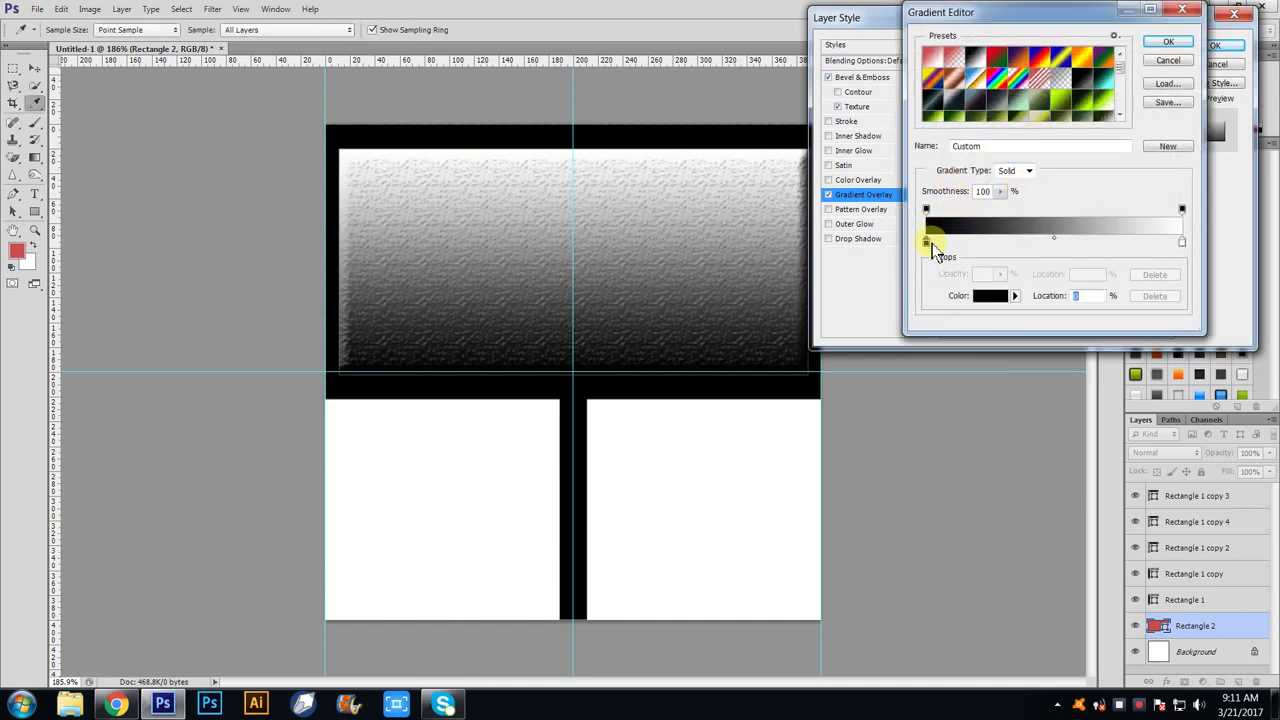
click(995, 294)
click(1090, 186)
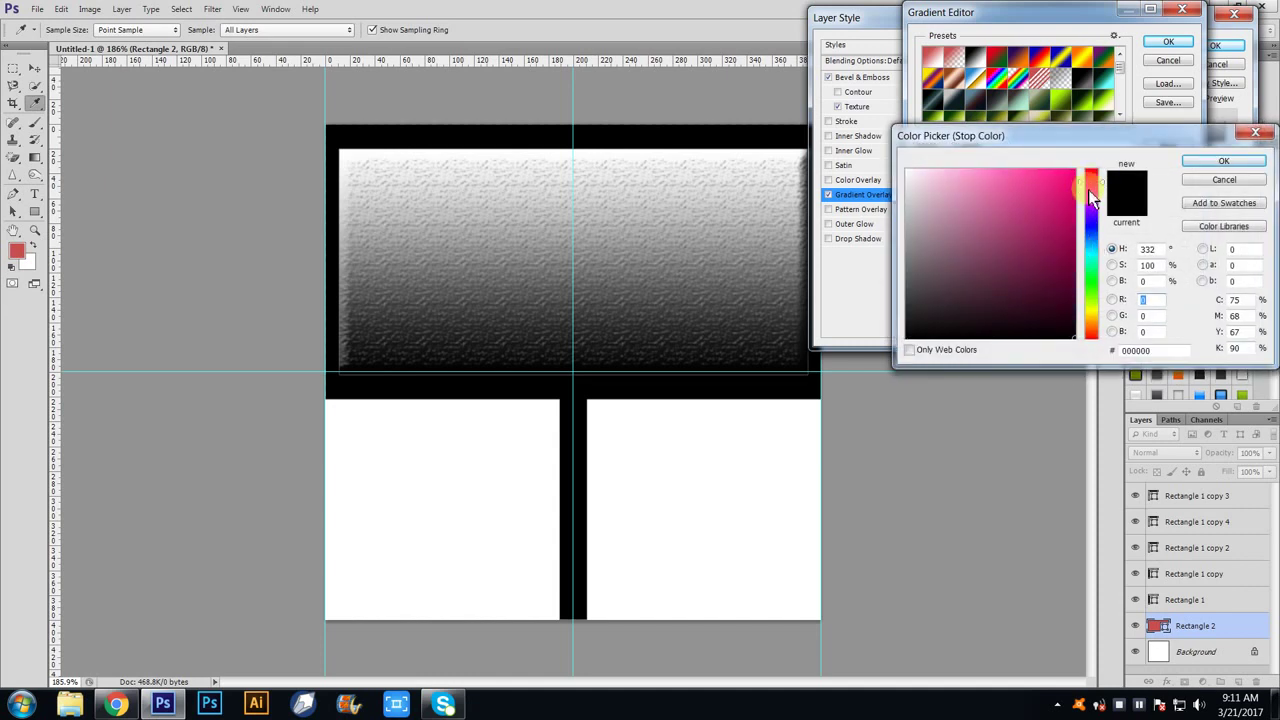
drag(1089, 190, 1096, 158)
click(1160, 352)
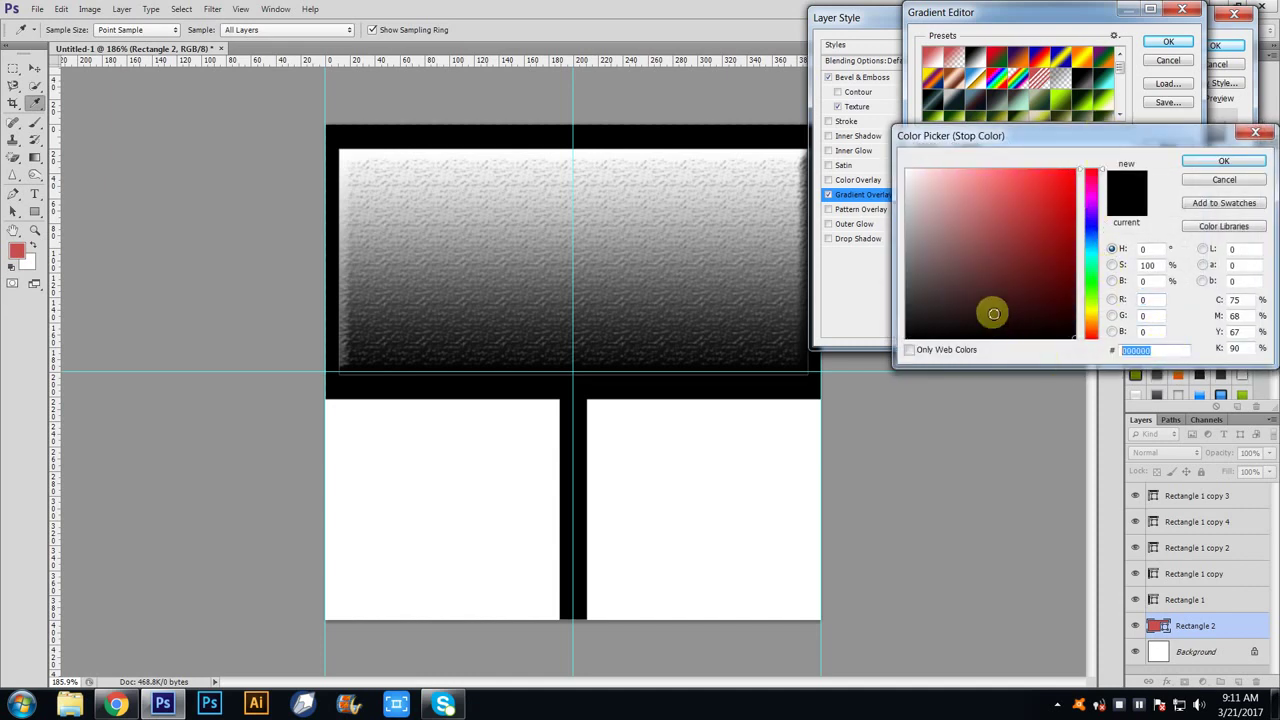
text(55)
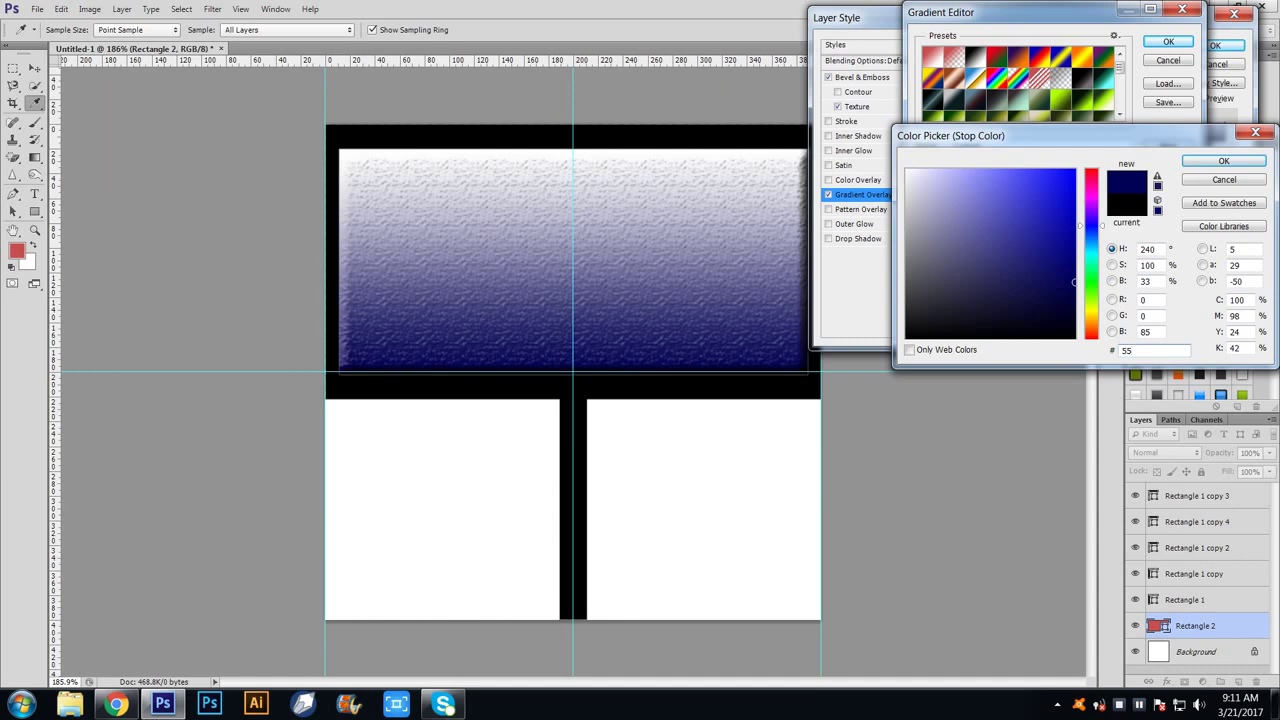
text(0000)
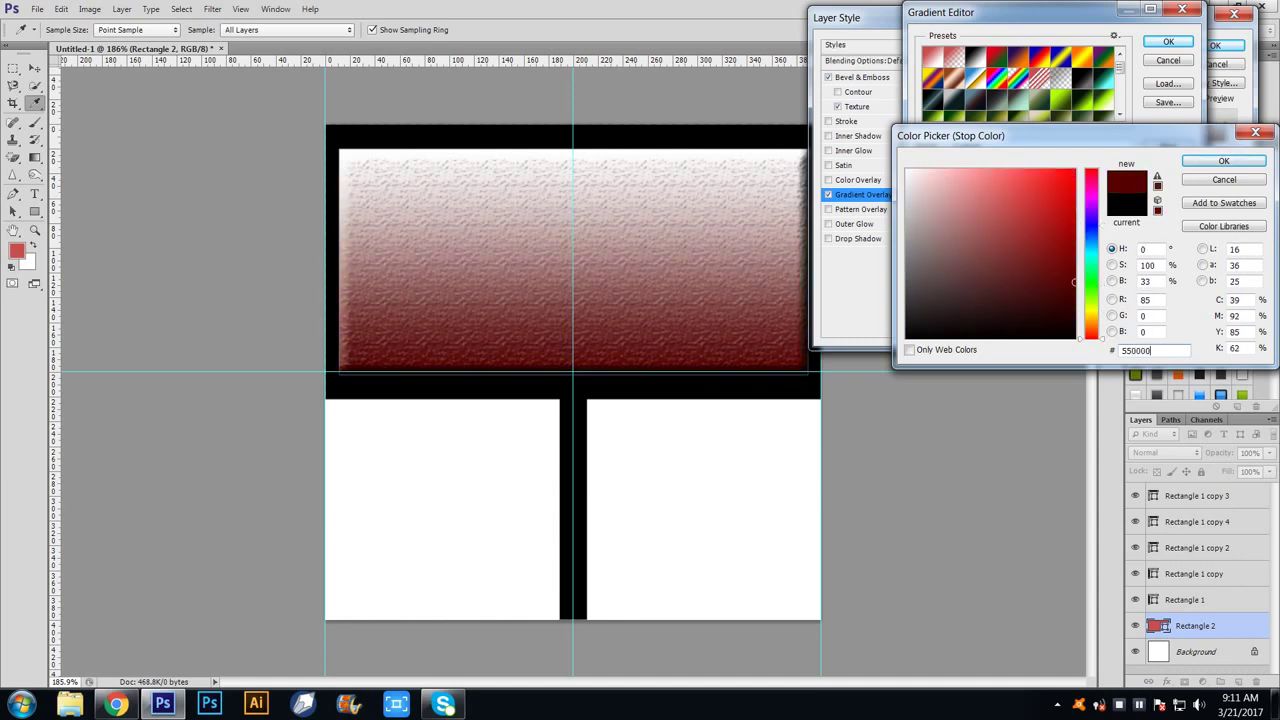
click(1224, 161)
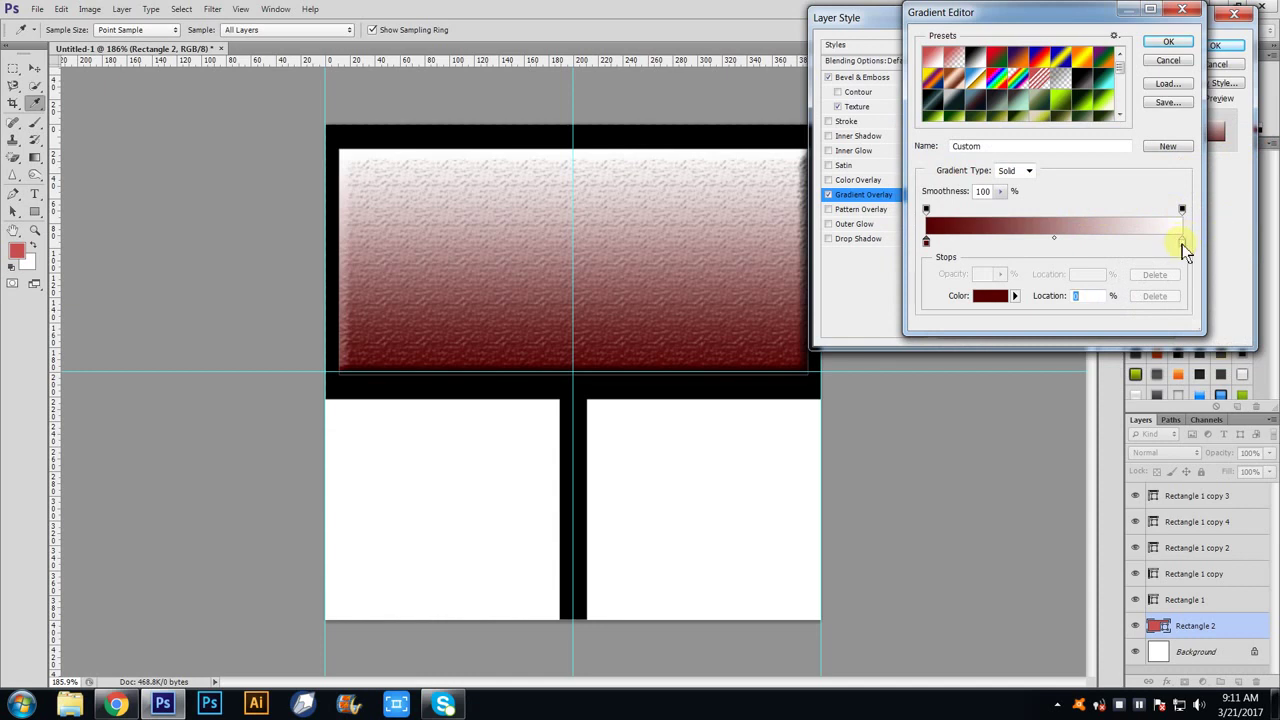
- Make the right gradient stop near-black and apply the gradient overlay at 20% opacity
click(1182, 244)
click(995, 296)
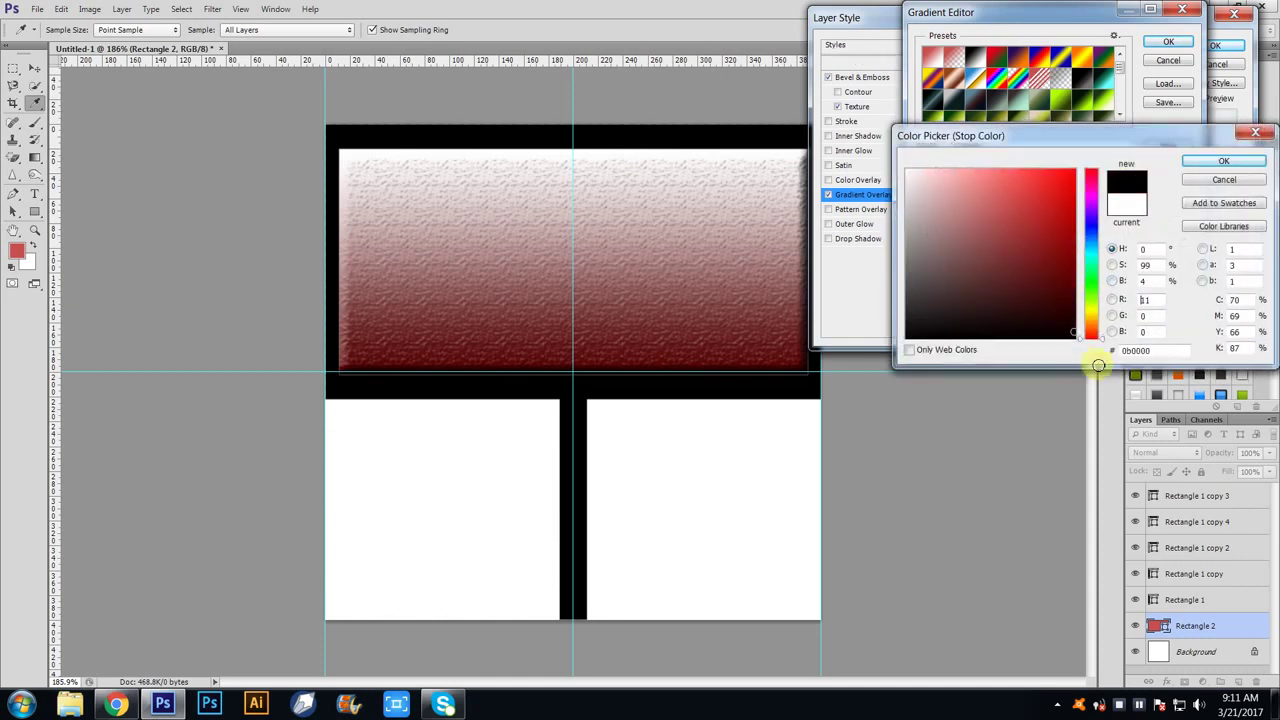
click(1224, 161)
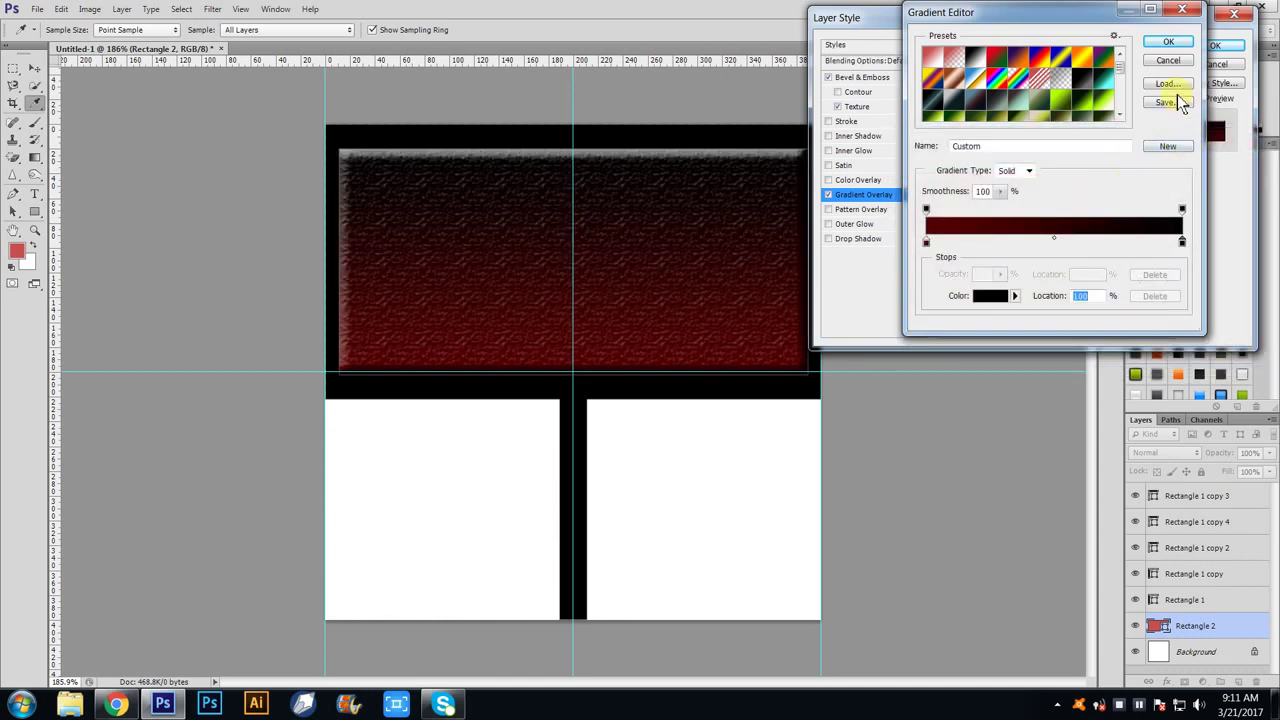
click(1167, 42)
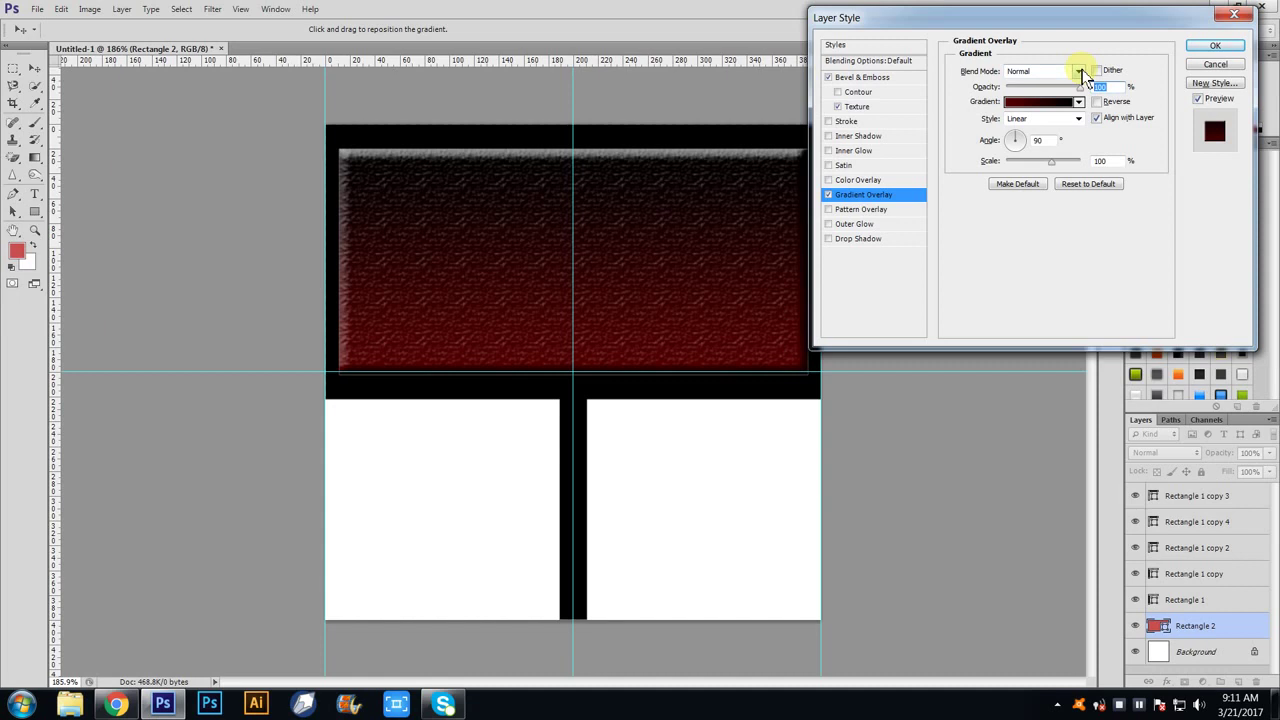
text(20)
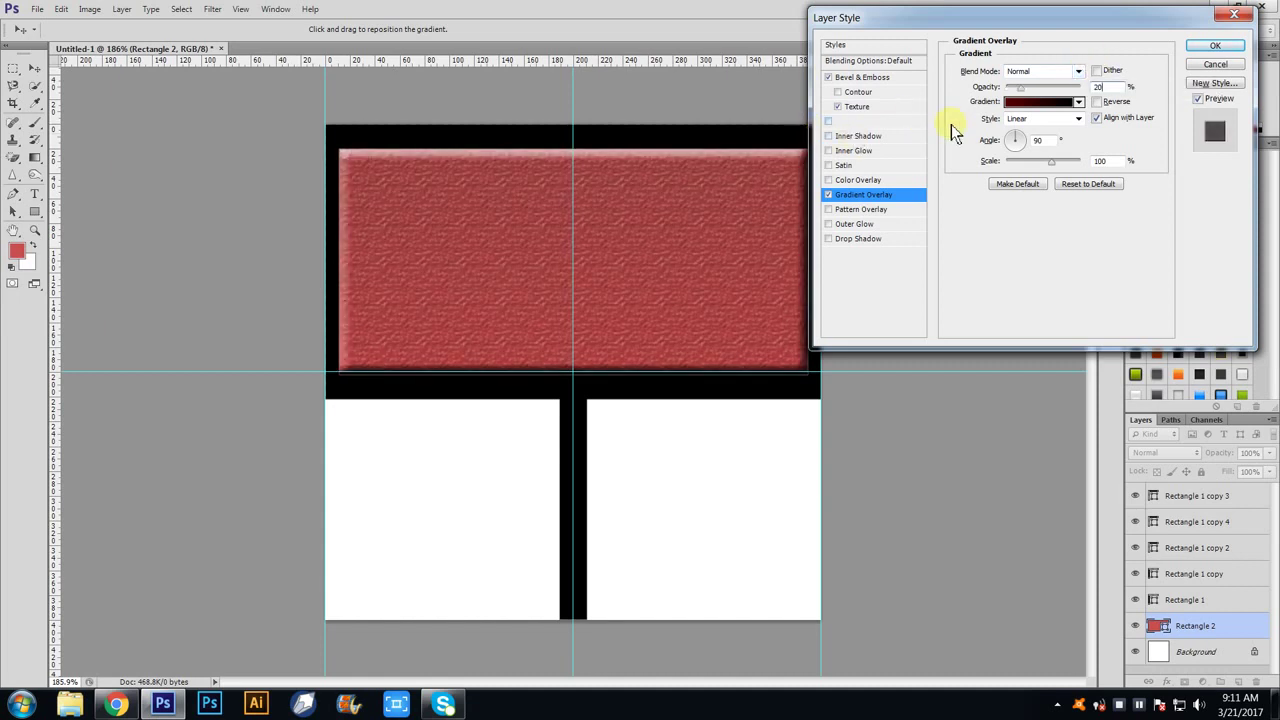
click(1209, 46)
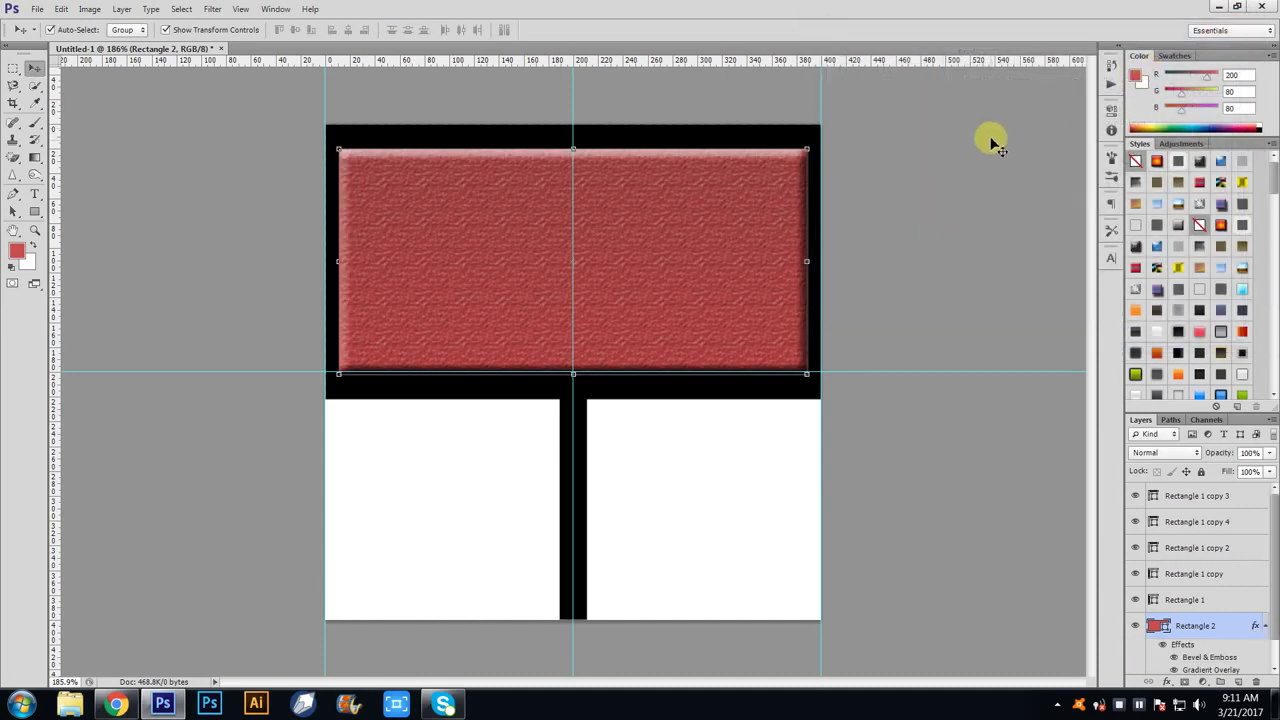
- Select the red brick layer, Rectangle 2, in the Layers panel
click(564, 195)
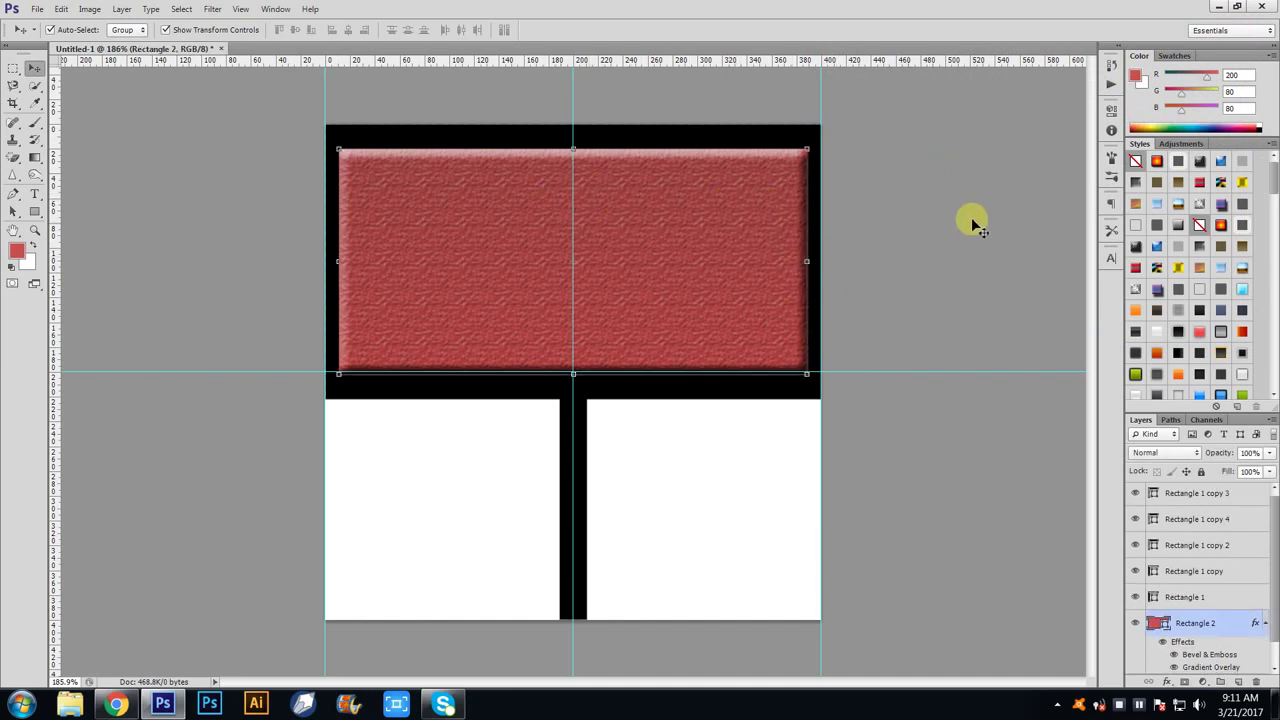
click(850, 260)
click(766, 286)
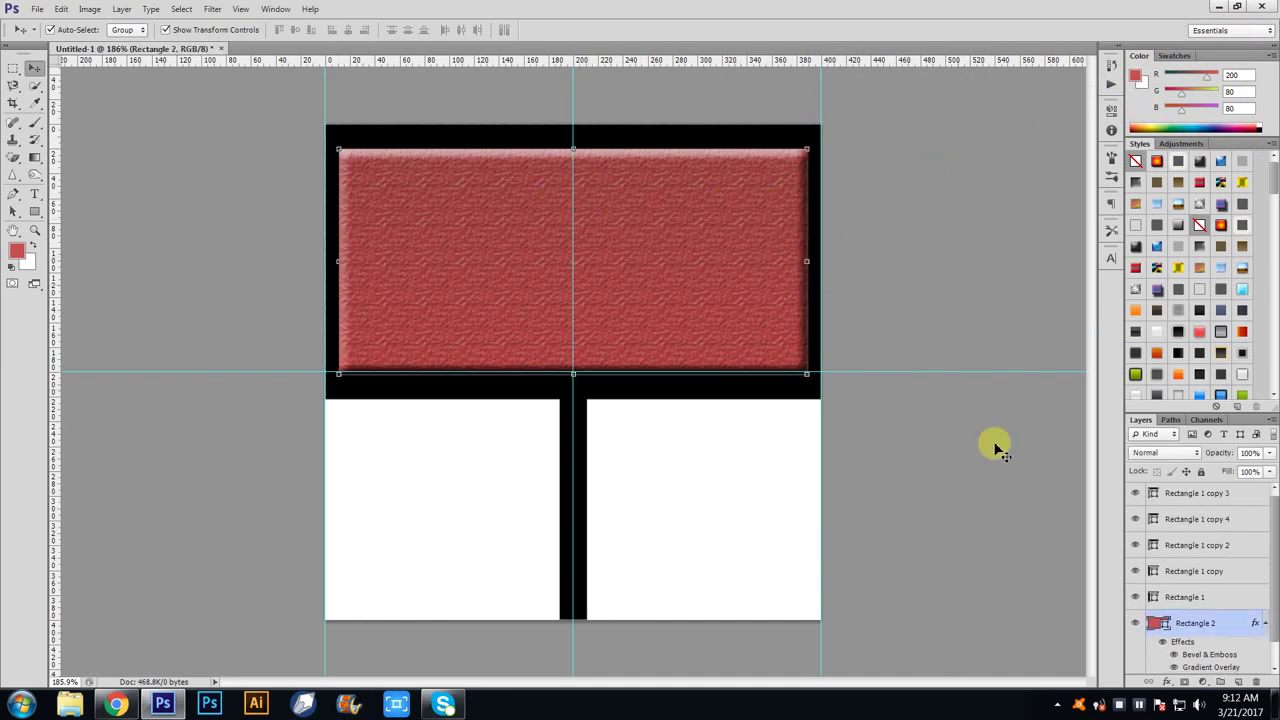
- Give Rectangle 2 a satin effect with 54 px size, 9 px distance and lowered opacity
double_click(1233, 623)
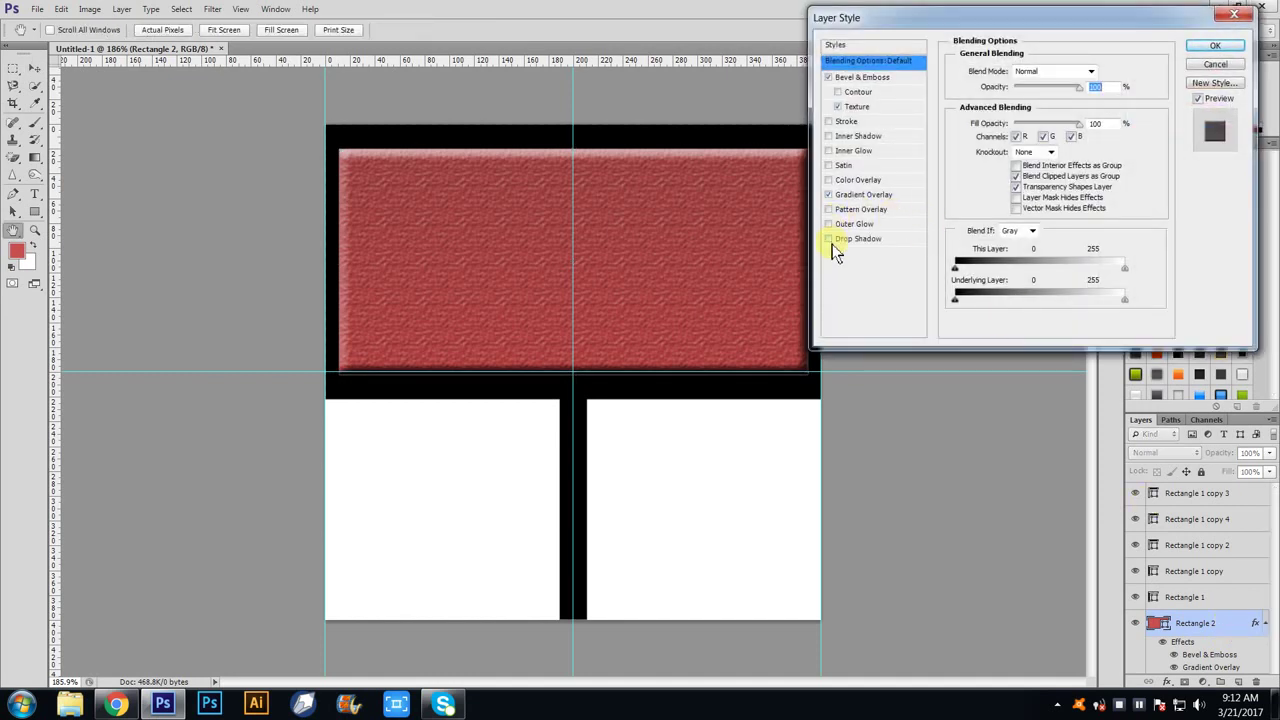
click(830, 226)
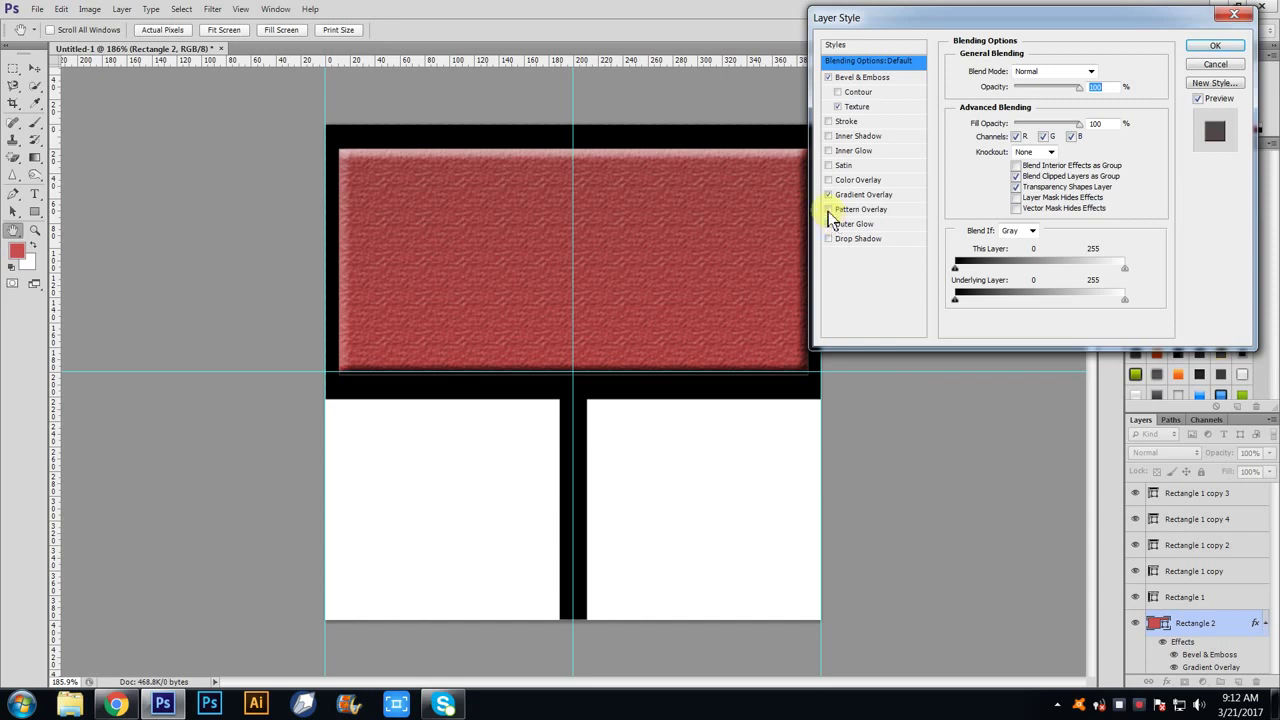
click(829, 210)
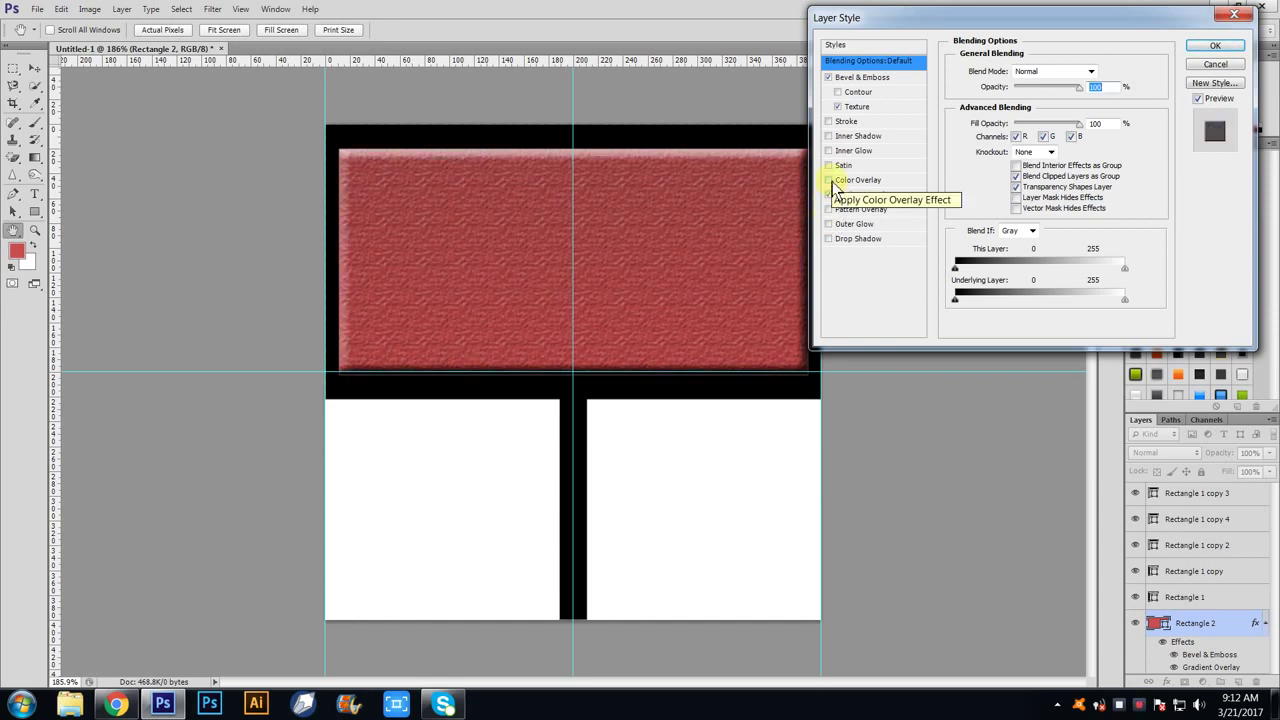
click(829, 167)
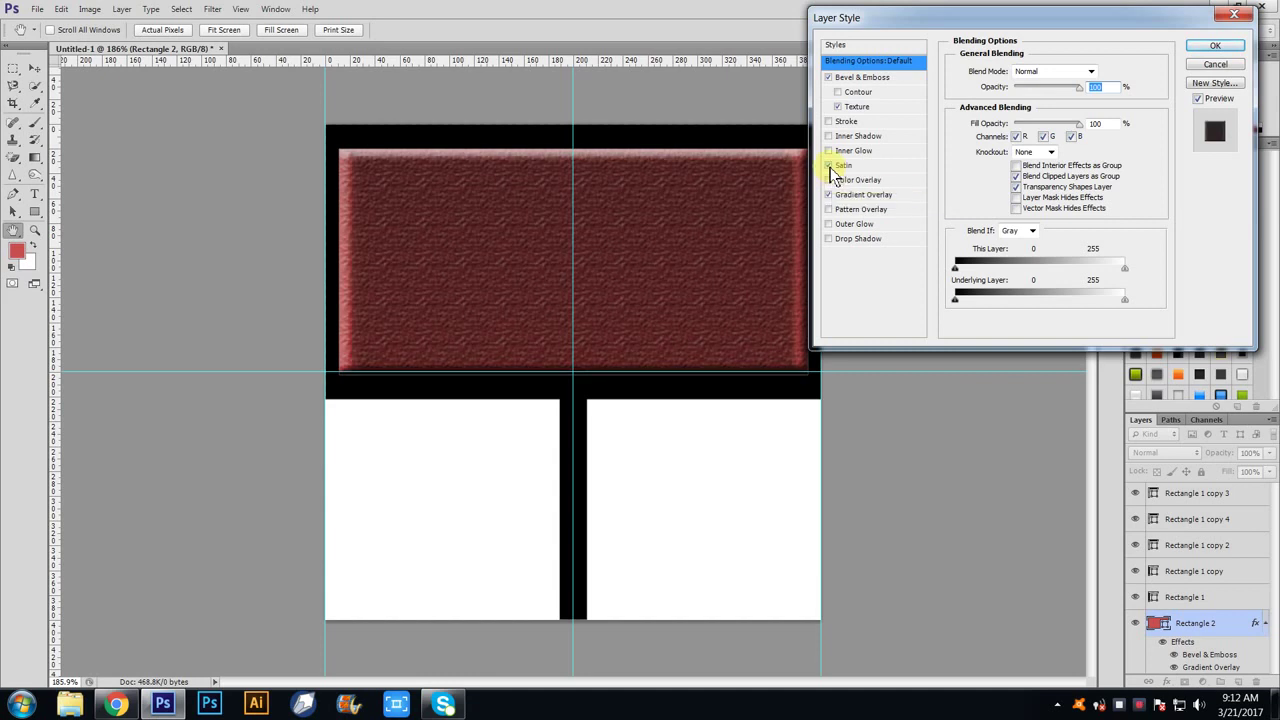
click(838, 165)
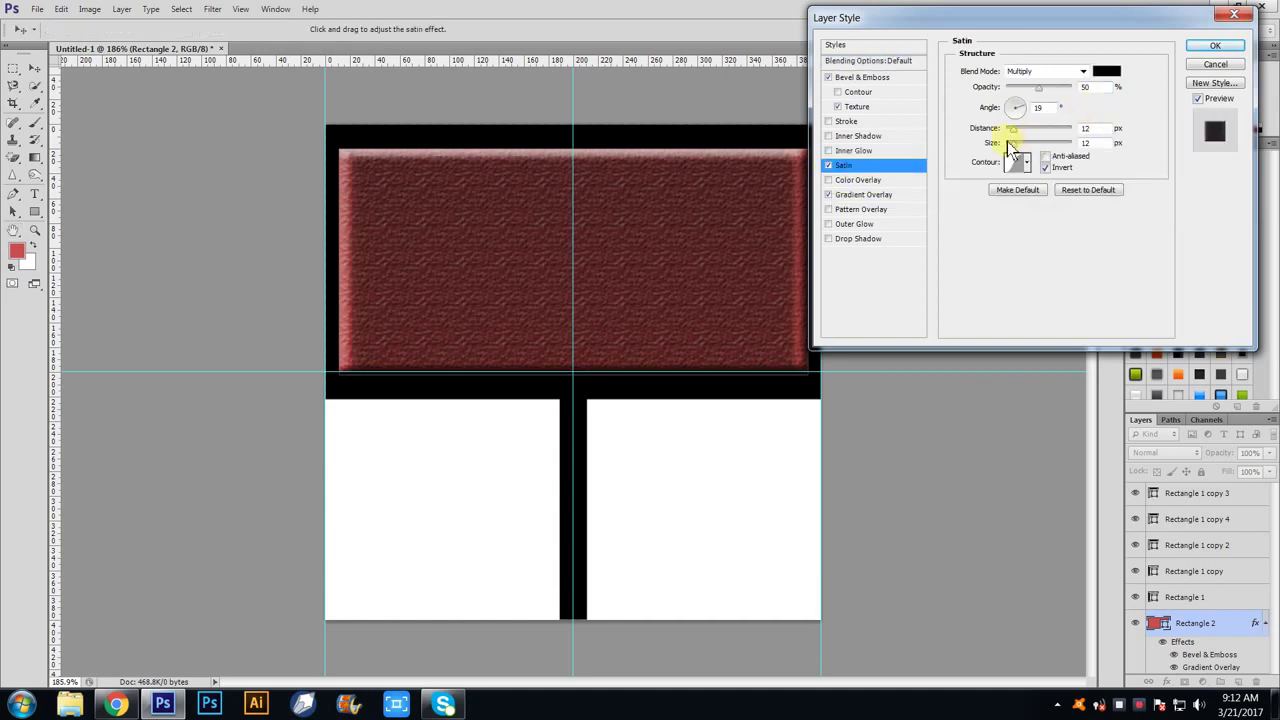
mouse_move(1012, 143)
mouse_down()
mouse_move(1090, 143)
mouse_move(1003, 150)
mouse_move(1036, 135)
mouse_move(1012, 135)
mouse_up()
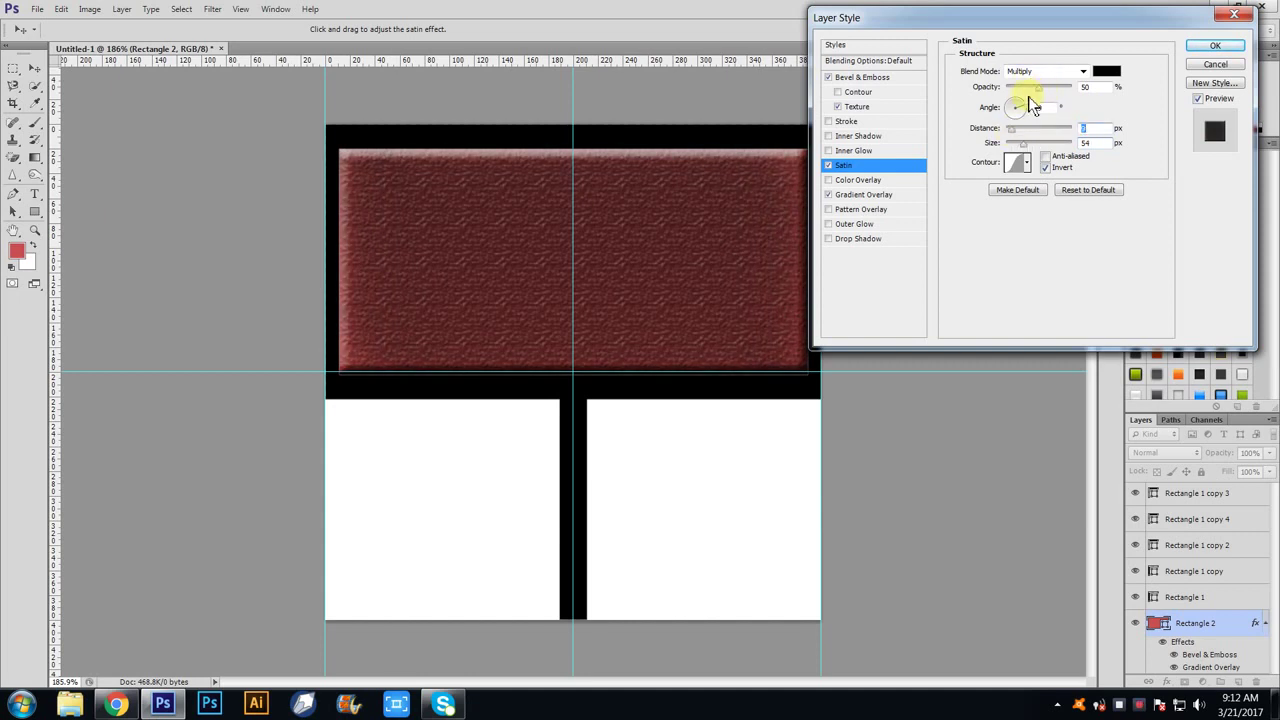
drag(1038, 88, 1013, 90)
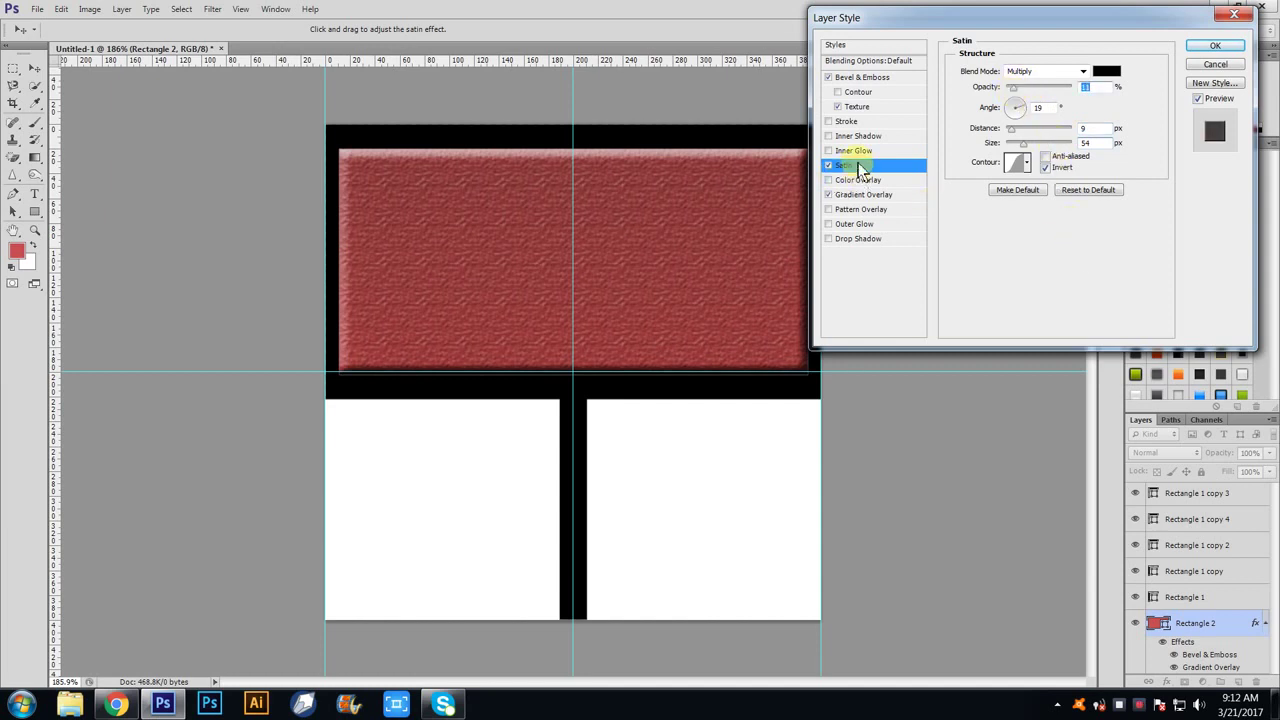
click(1212, 47)
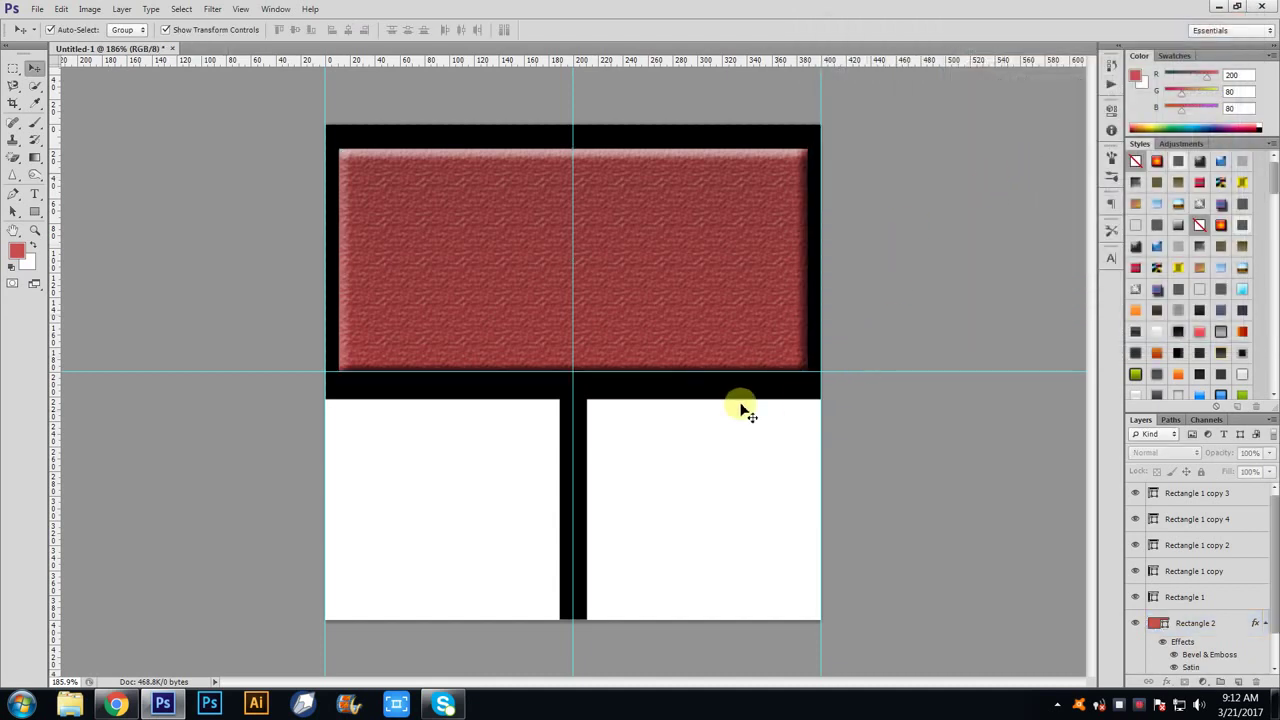
scroll(1240, 622, down, 1)
click(1232, 597)
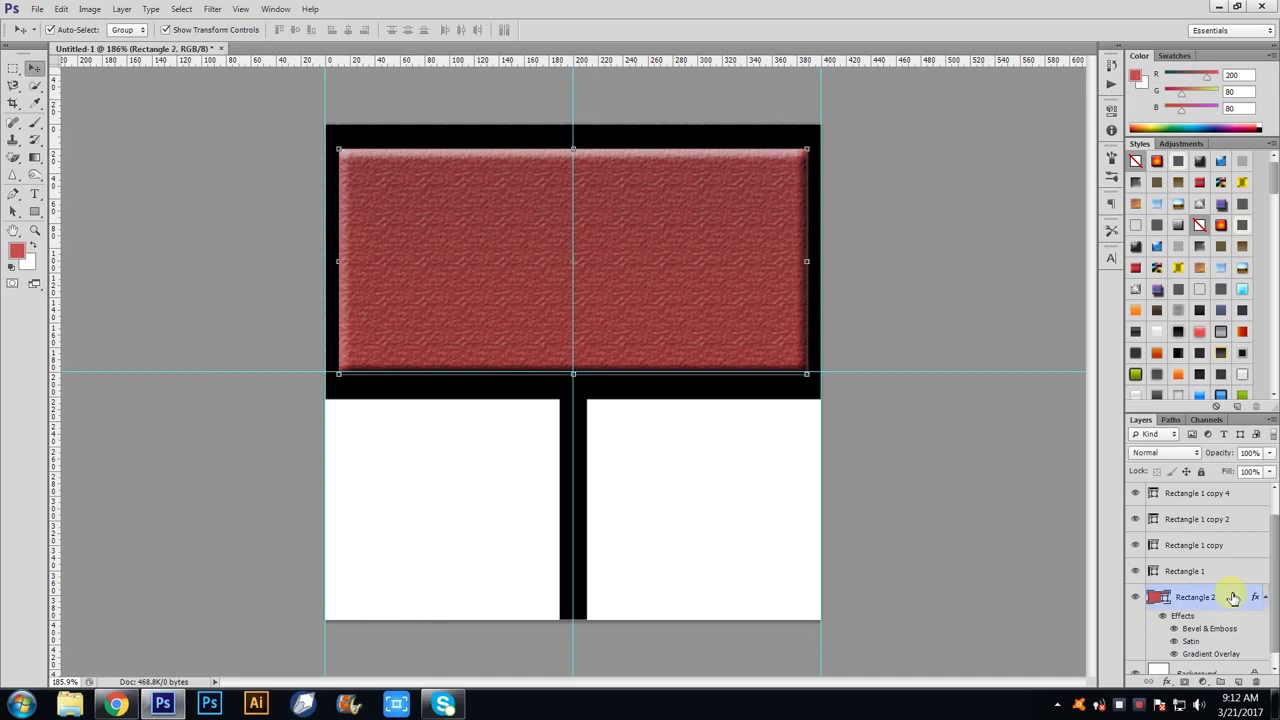
right_click(1232, 597)
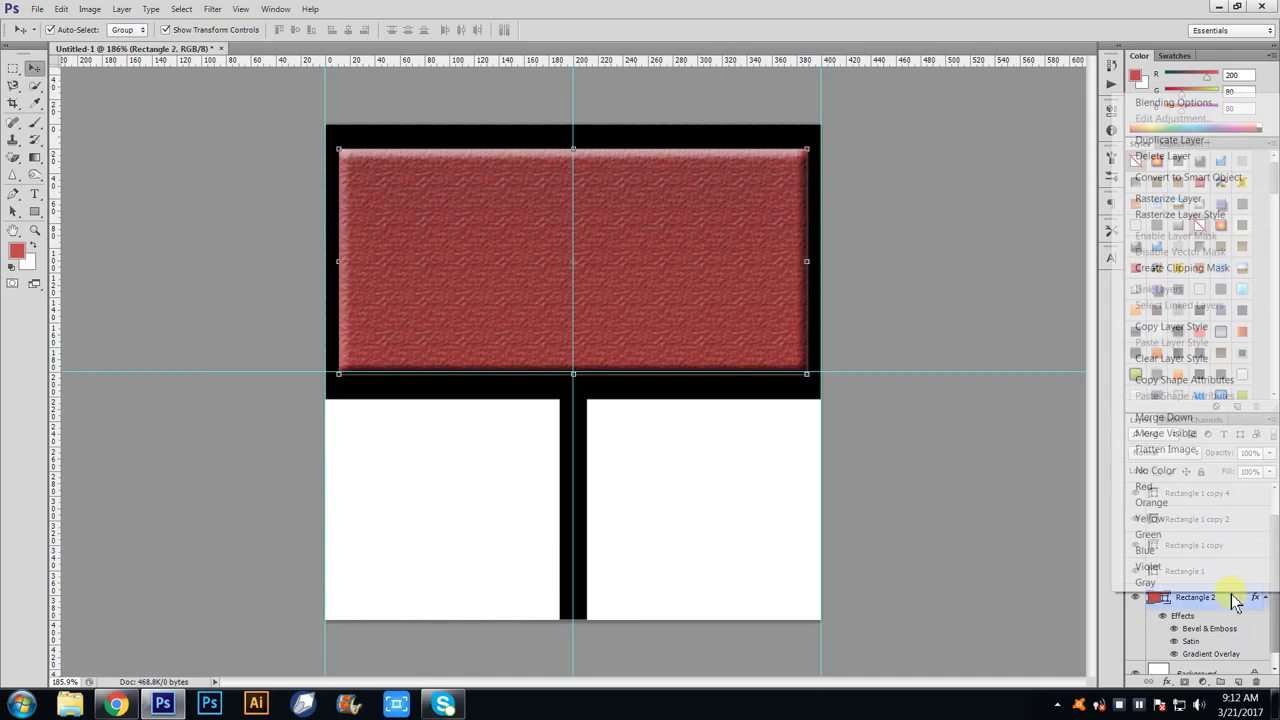
click(1170, 328)
click(945, 282)
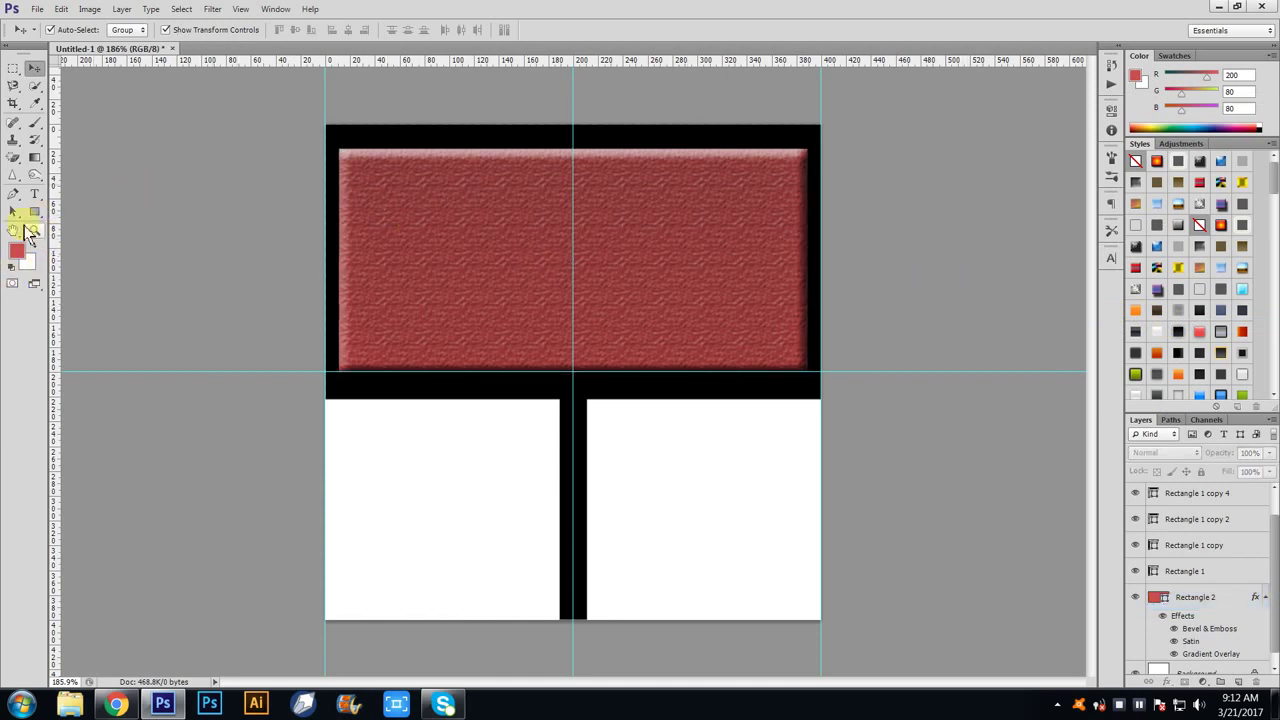
click(35, 211)
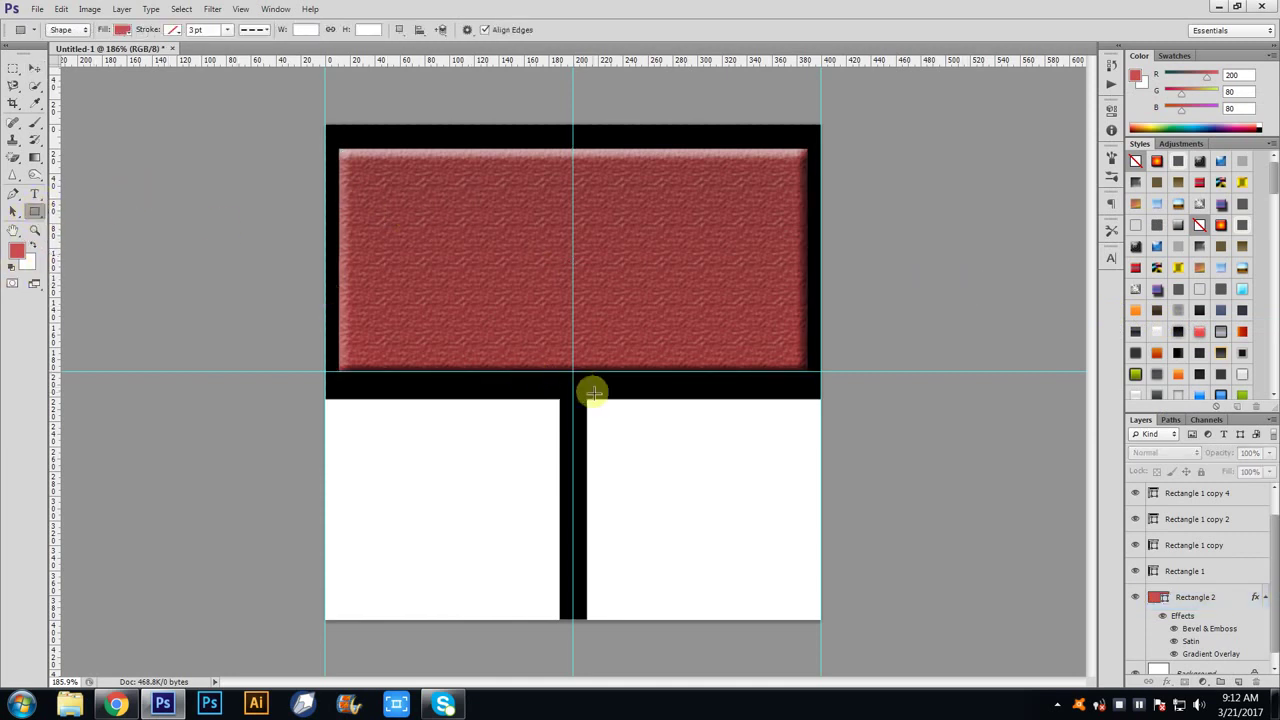
mouse_move(584, 390)
mouse_down()
mouse_move(845, 597)
mouse_move(845, 620)
mouse_move(866, 622)
mouse_up()
key(ctrl+z)
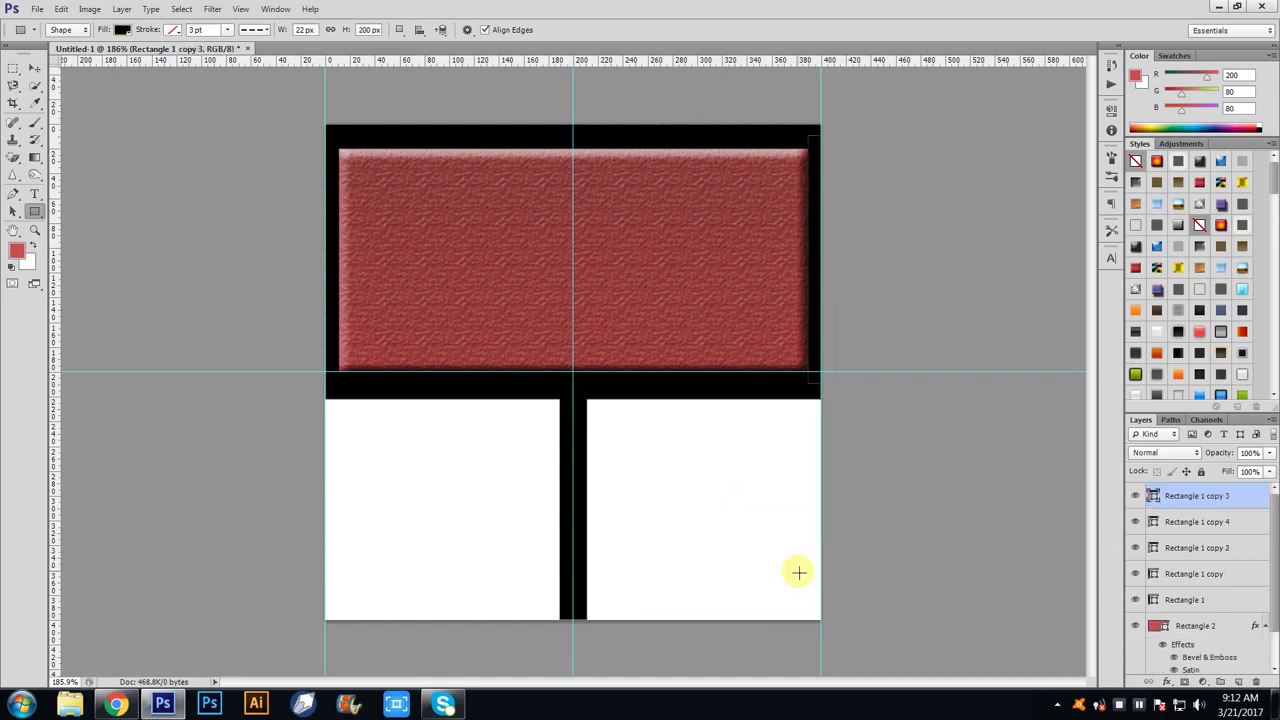
click(34, 68)
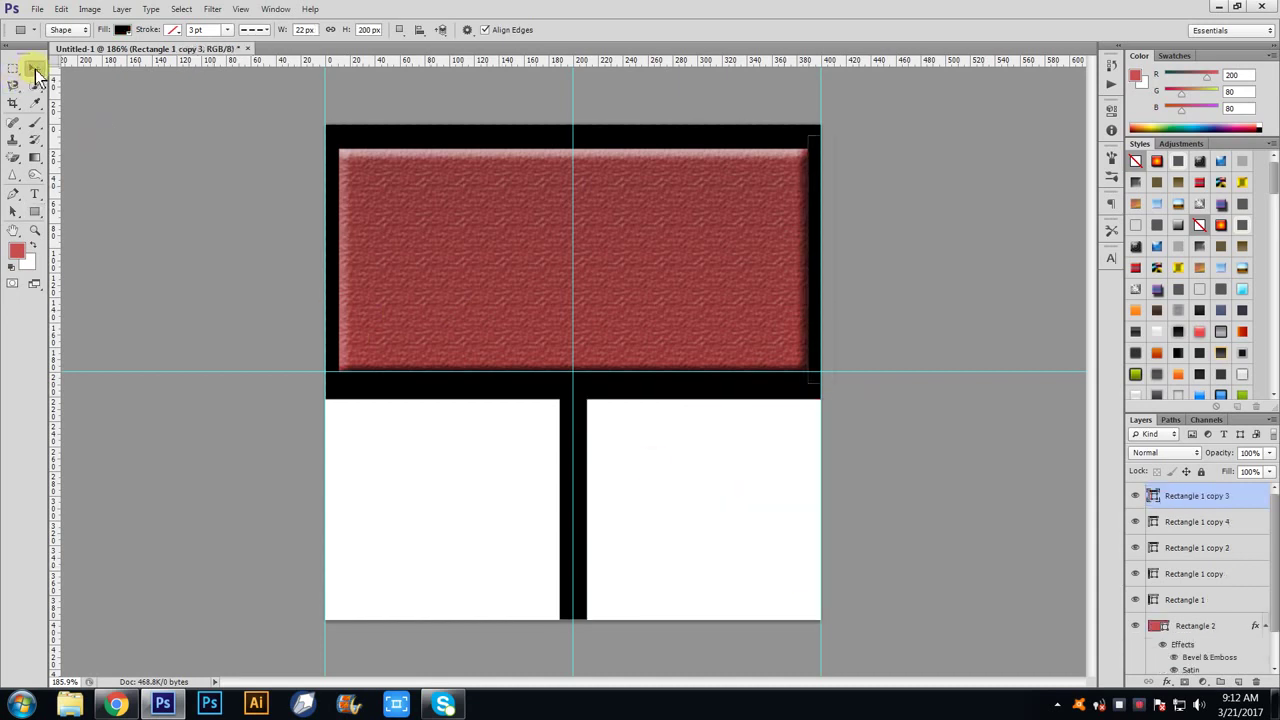
click(669, 240)
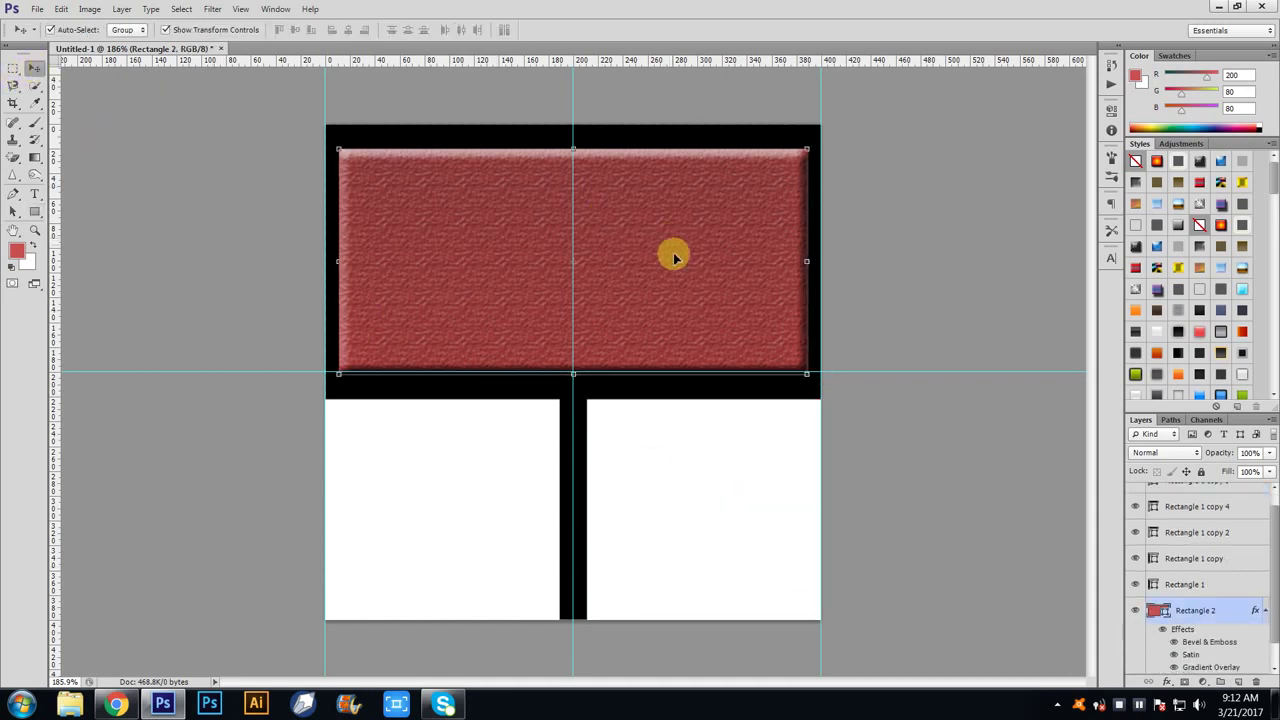
- Duplicate the brick onto the lower-right square and recolour the copy lighter red #e48080
drag(669, 254, 916, 505)
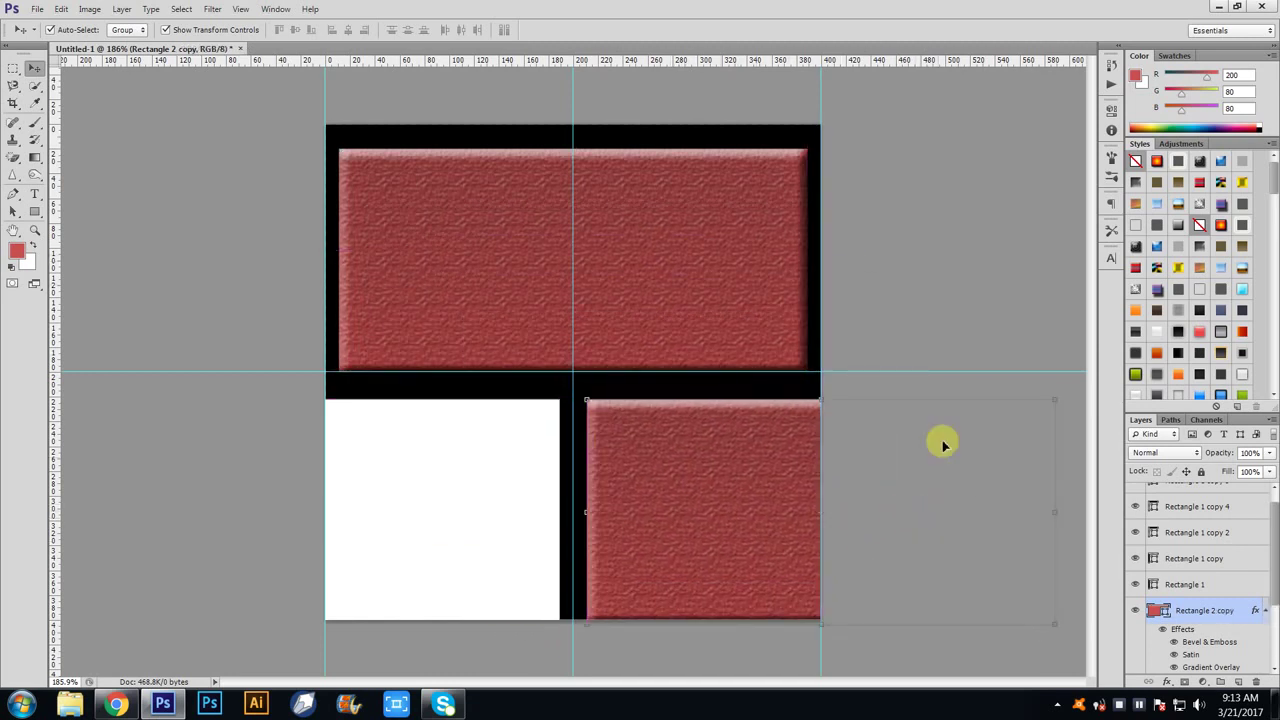
drag(1160, 612, 1150, 605)
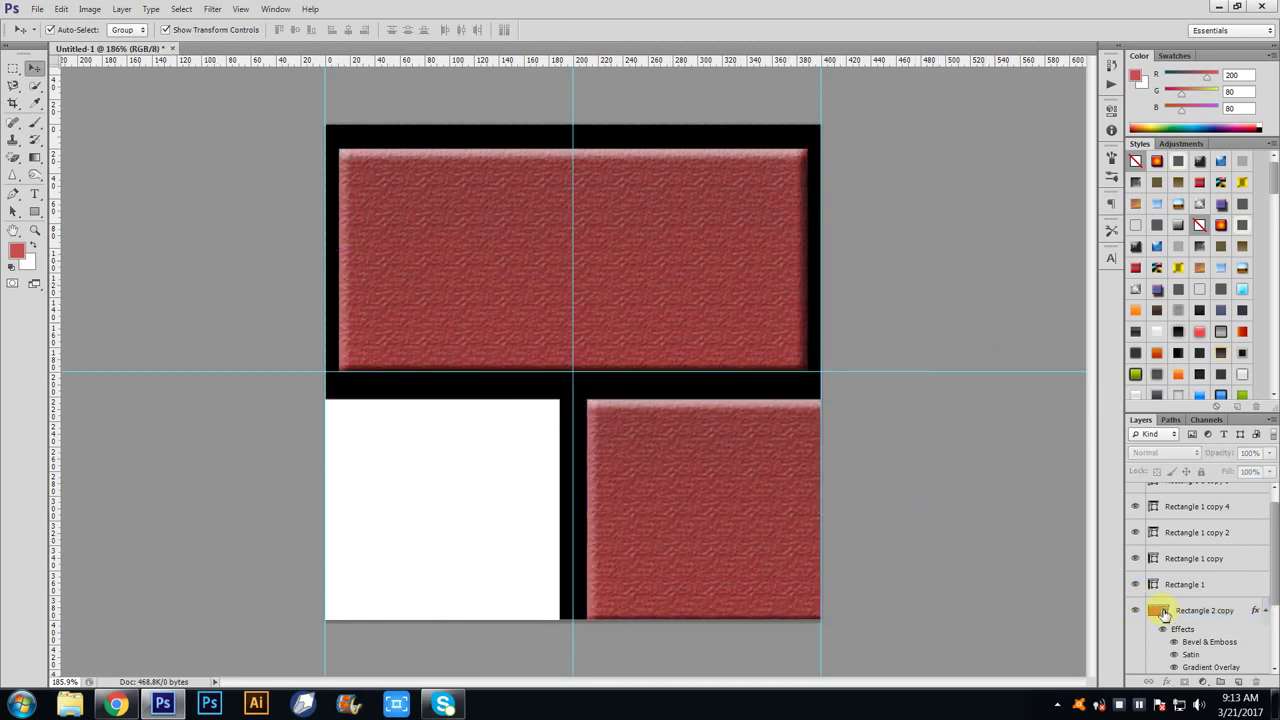
double_click(1160, 612)
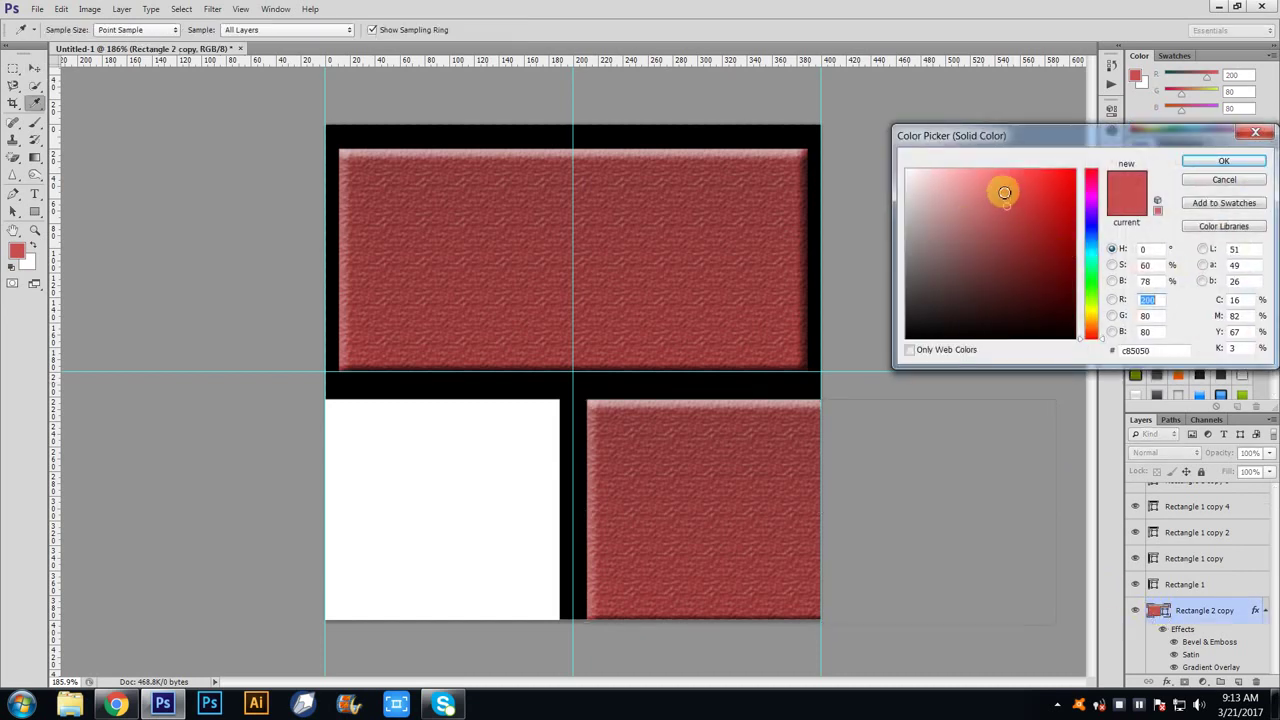
click(988, 185)
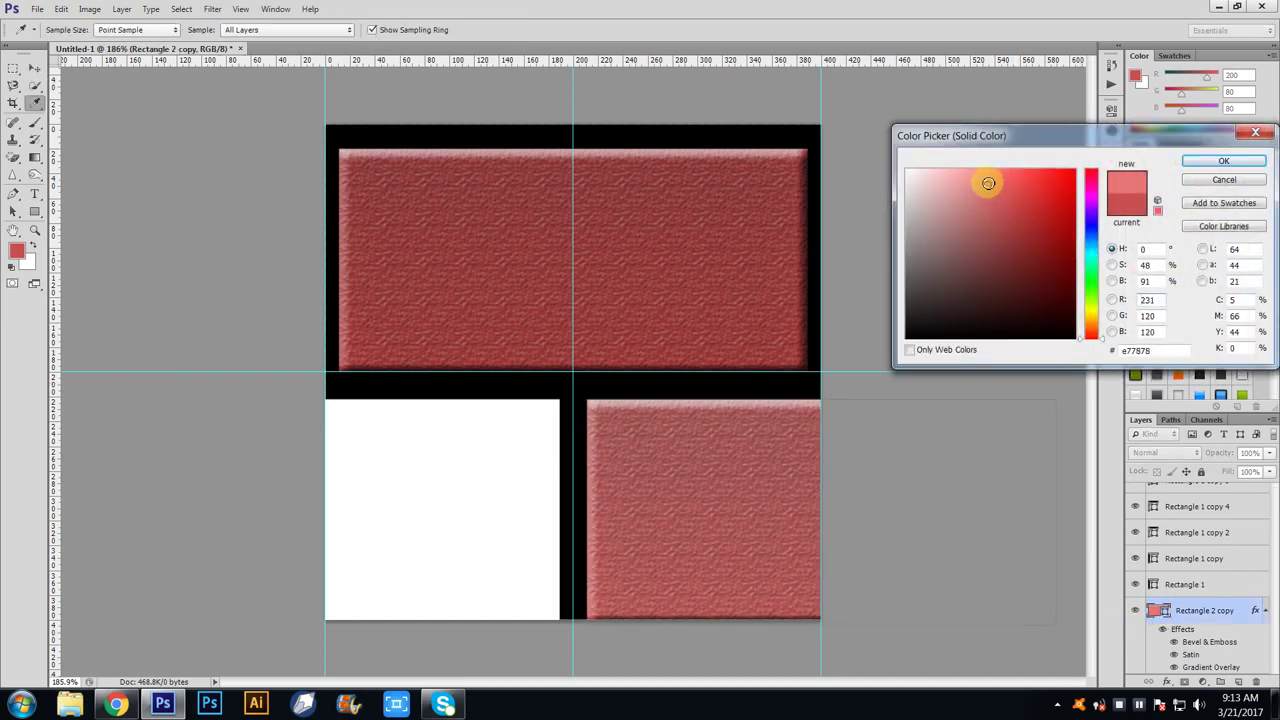
drag(988, 183, 990, 189)
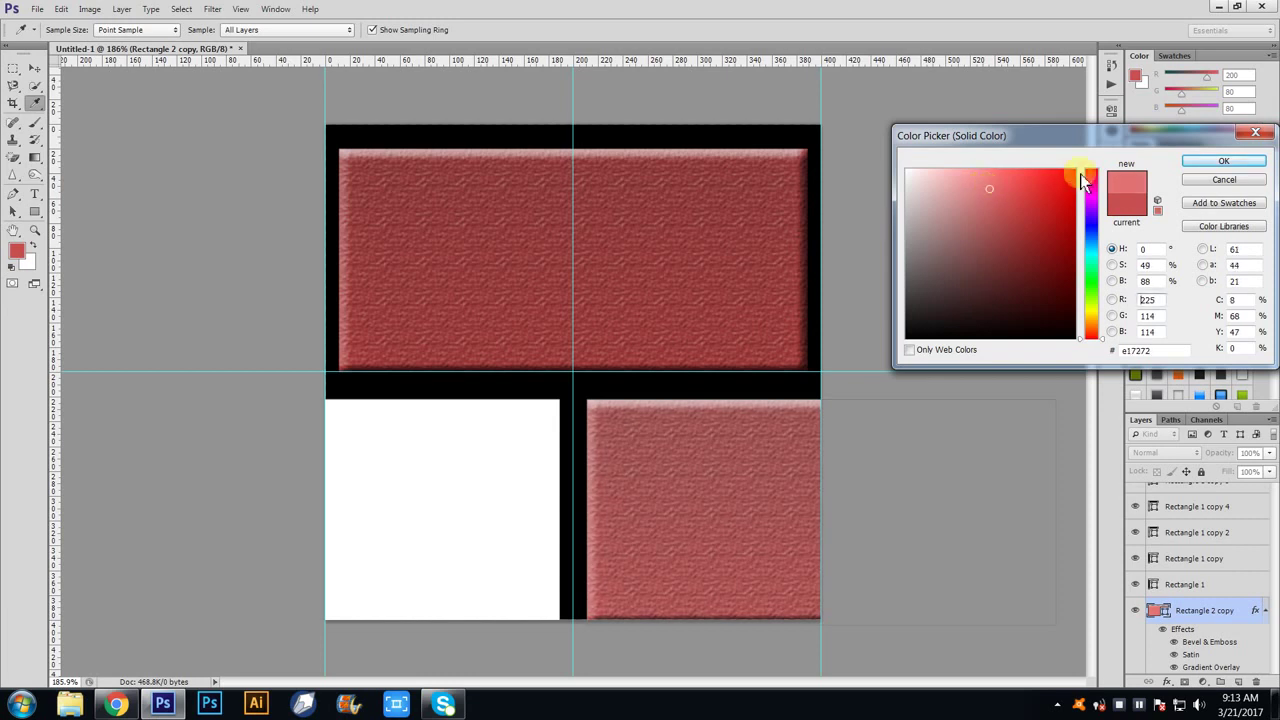
click(1214, 165)
- Copy the lighter brick onto the lower-left square and select the new copy layer
key(v)
click(863, 331)
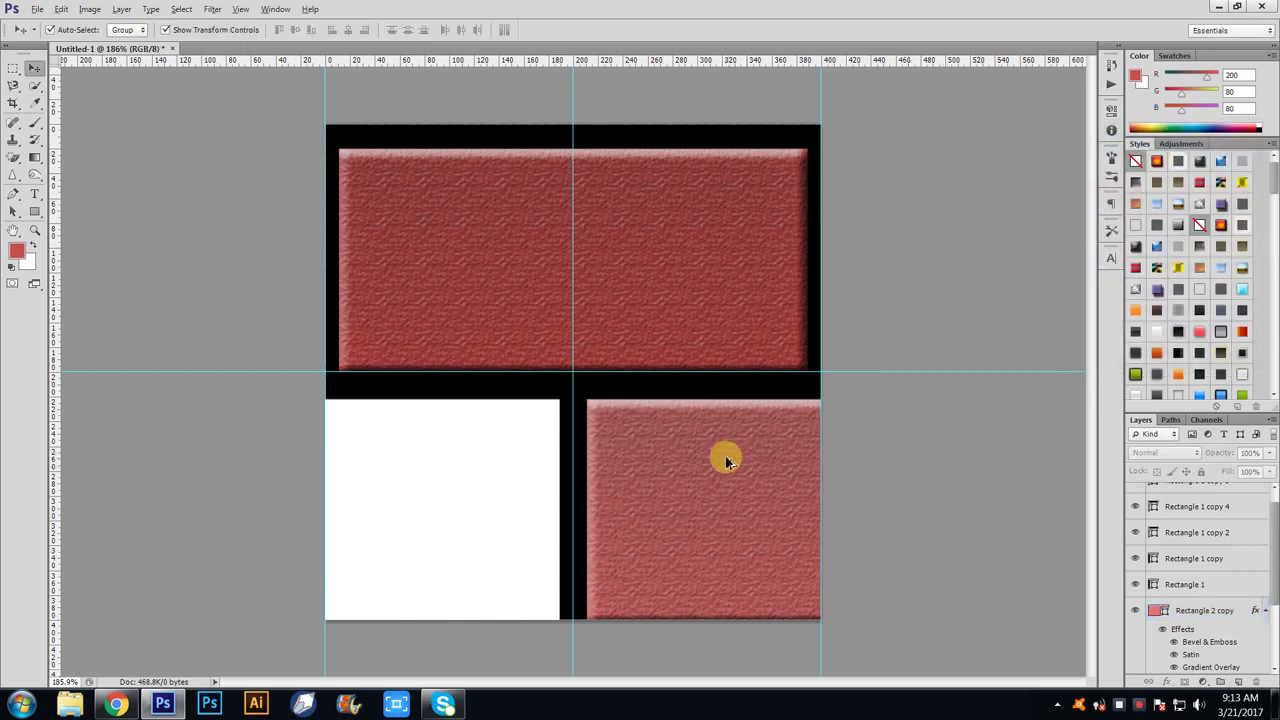
drag(700, 473, 227, 469)
click(928, 220)
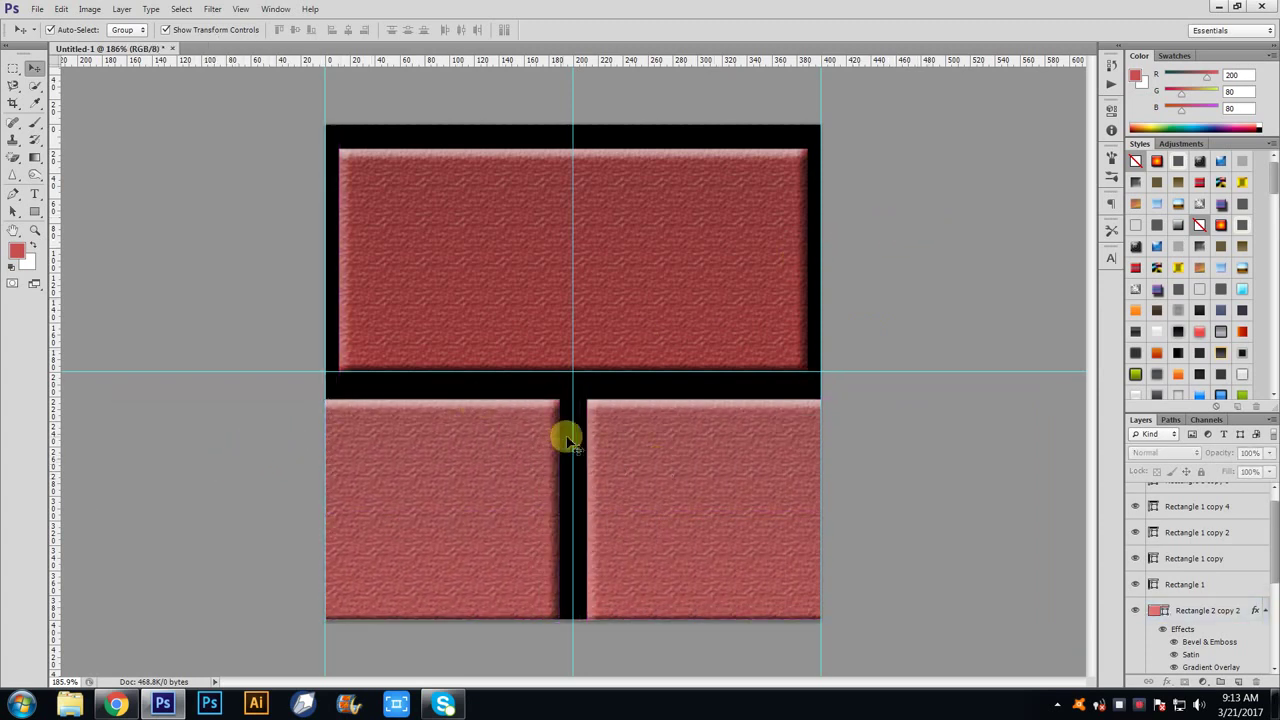
click(497, 517)
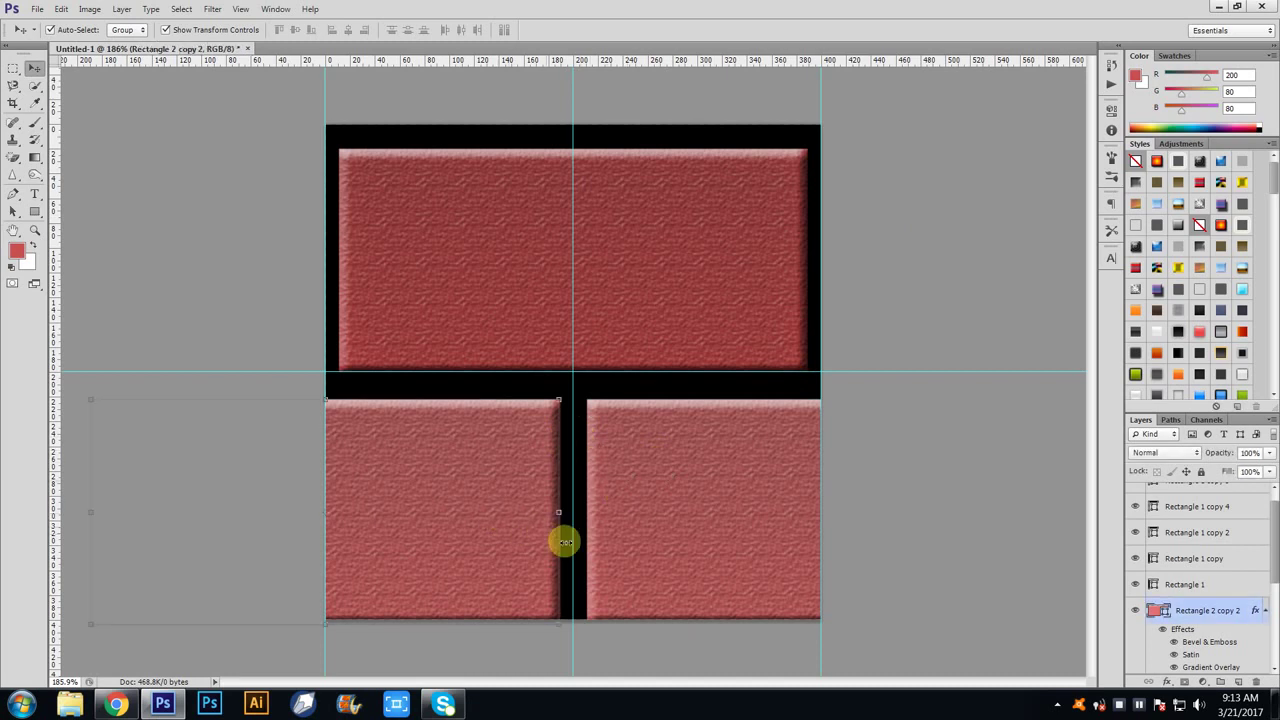
click(877, 468)
scroll(675, 510, up, 1)
scroll(654, 533, up, 1)
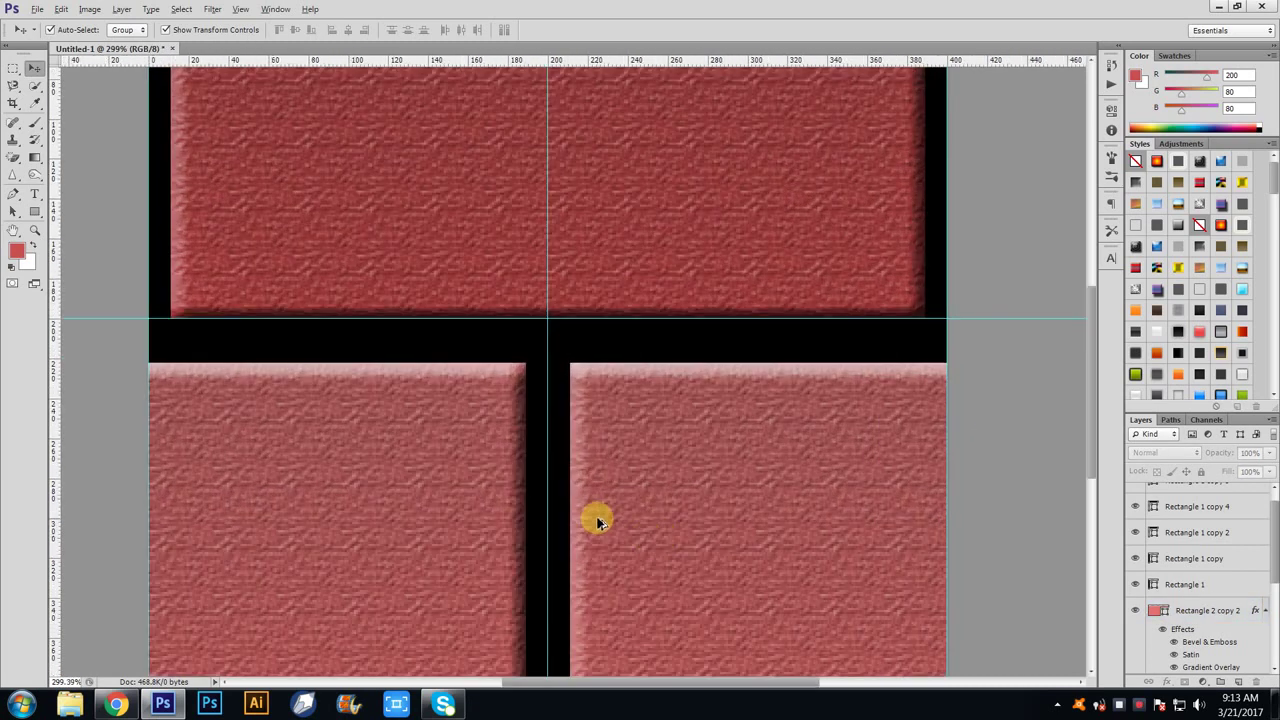
scroll(594, 517, up, 1)
scroll(594, 517, up, 1)
scroll(397, 554, down, 1)
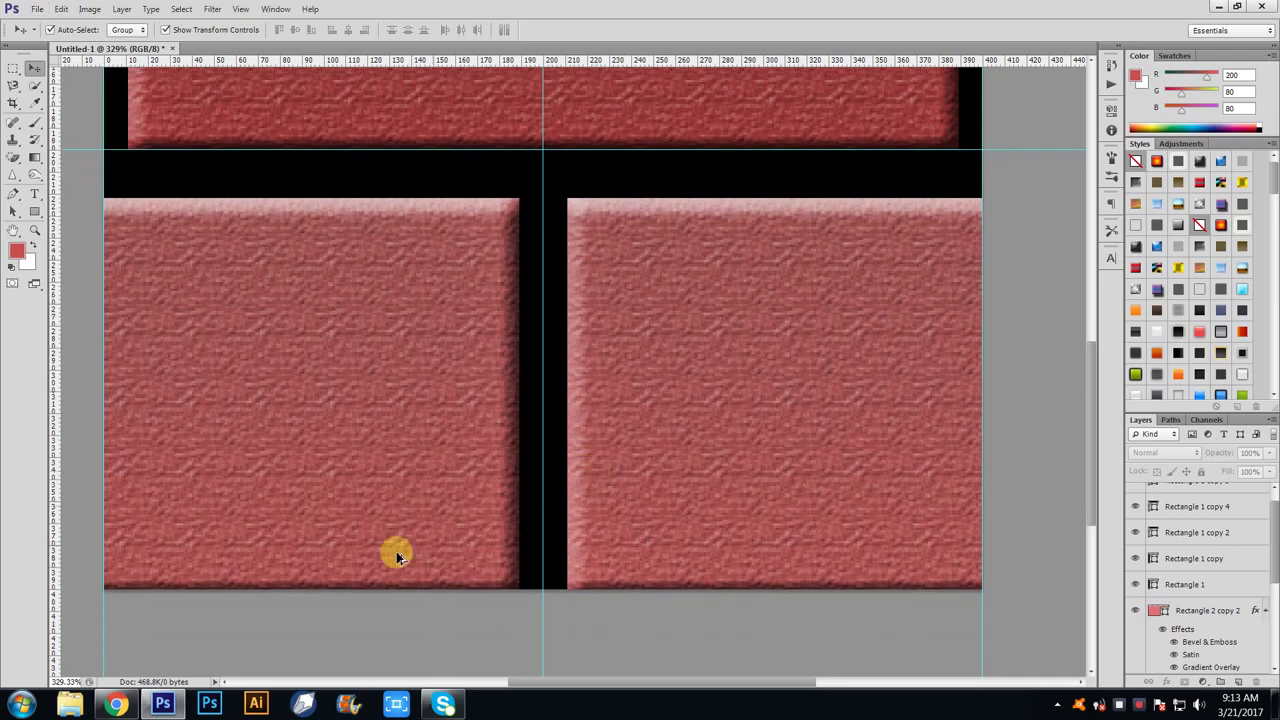
scroll(397, 554, up, 2)
scroll(397, 554, up, 1)
scroll(397, 560, down, 3)
scroll(397, 560, down, 2)
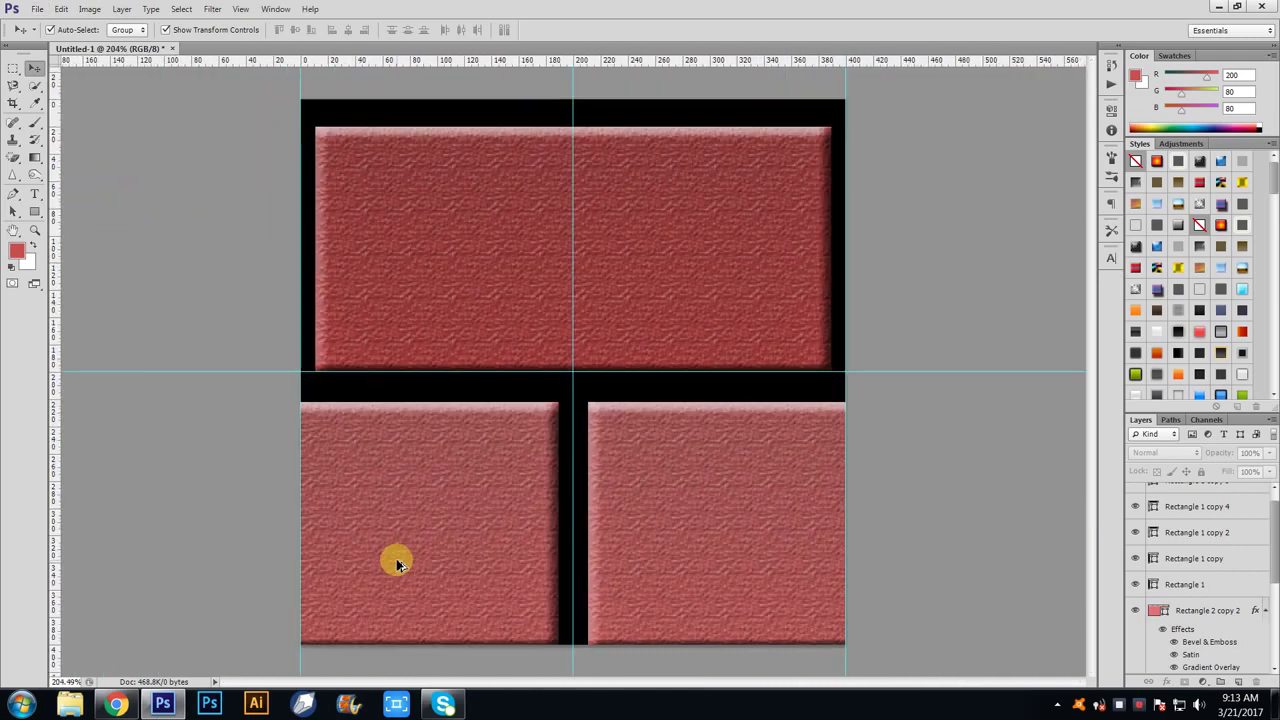
scroll(397, 560, down, 1)
scroll(697, 309, up, 1)
scroll(666, 394, up, 1)
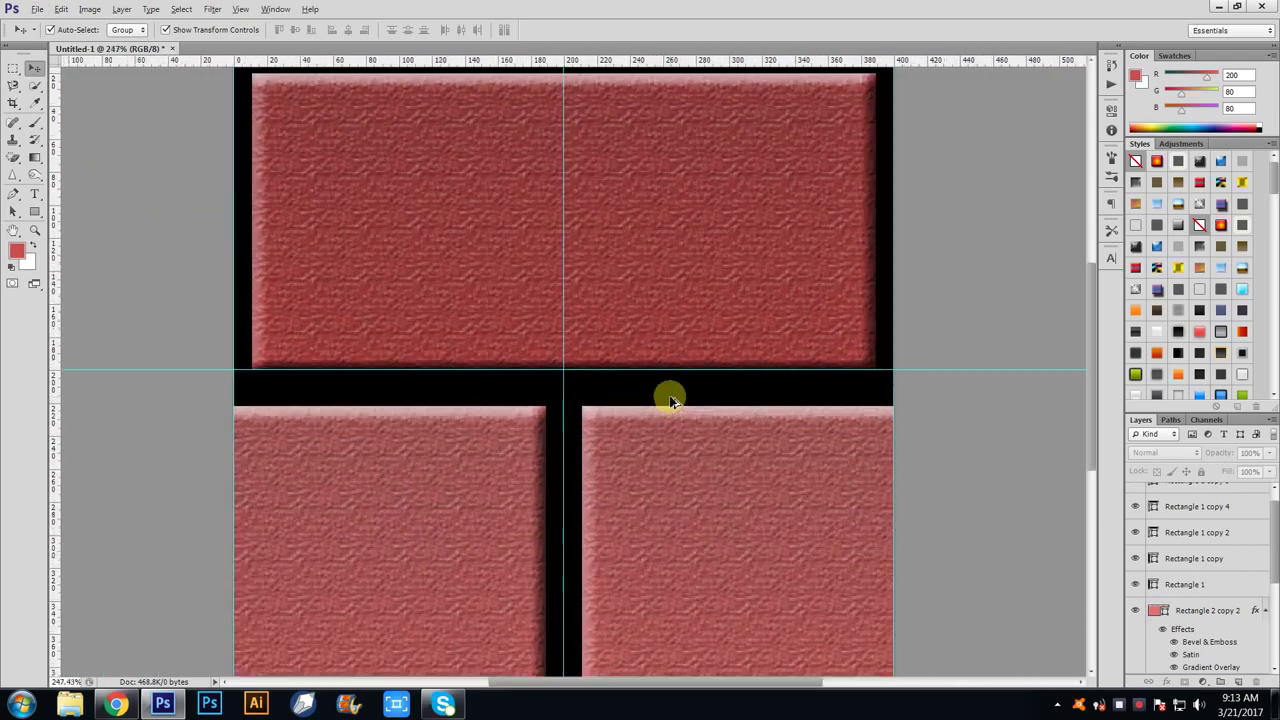
scroll(666, 394, down, 1)
scroll(666, 394, down, 1)
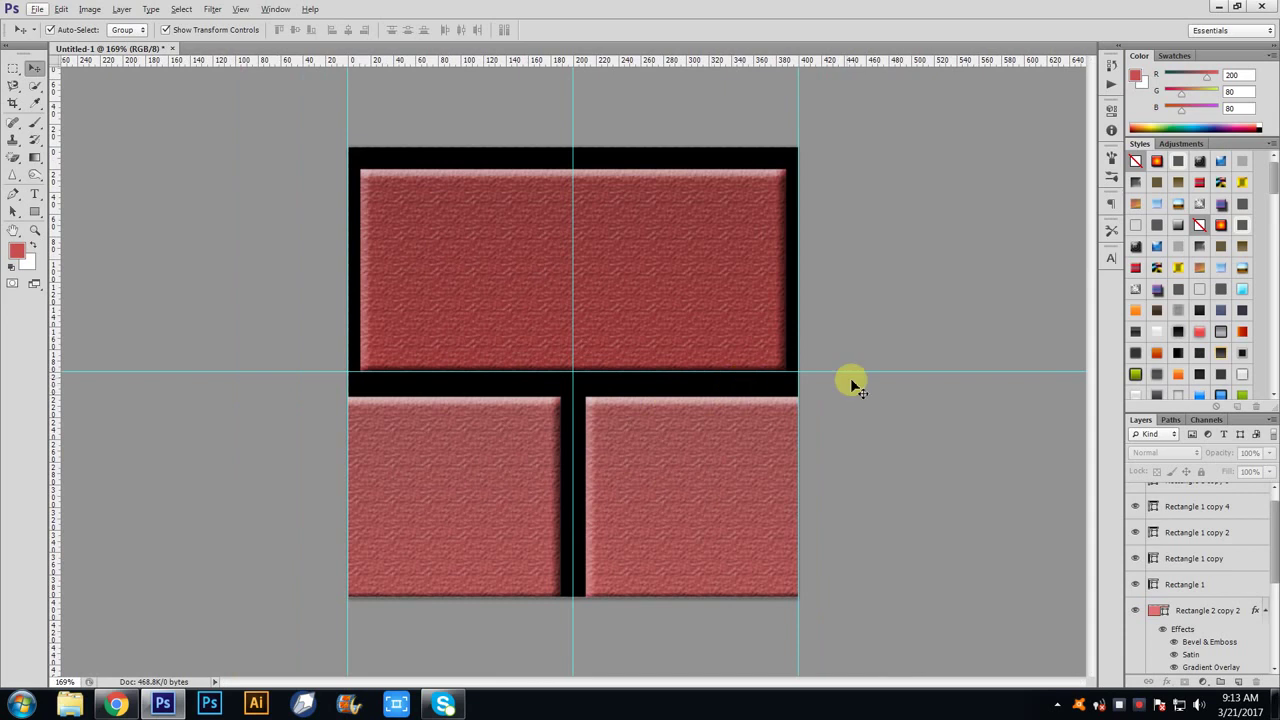
click(763, 380)
click(937, 491)
- Group the selected Rectangle 1 mortar layers into Group 1 with Ctrl+G
click(797, 255)
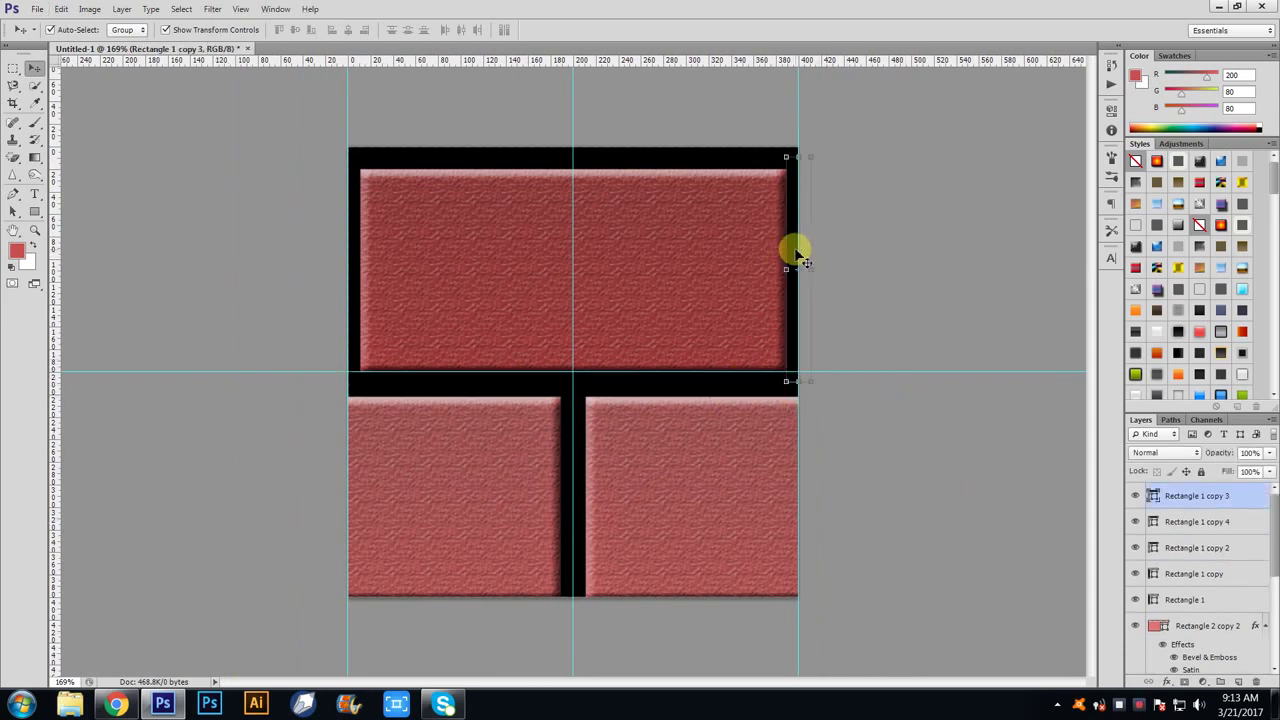
shift+click(709, 157)
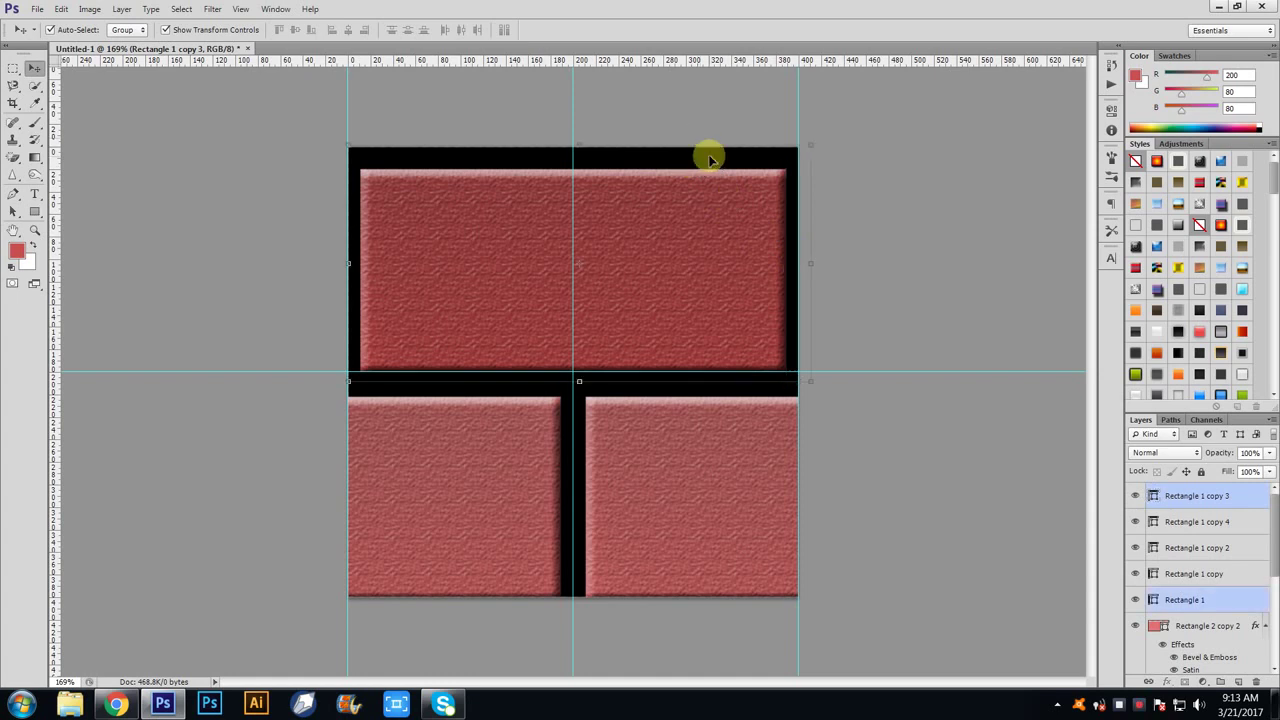
shift+click(353, 192)
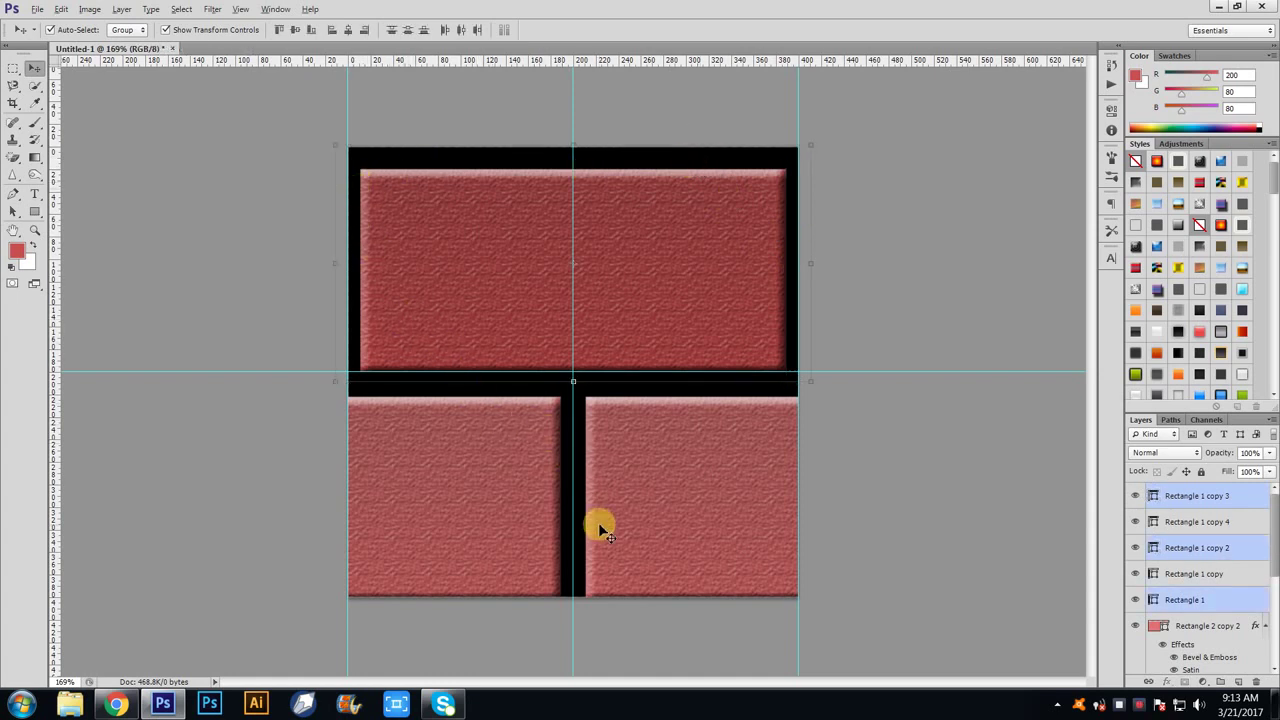
scroll(598, 522, up, 2)
scroll(589, 383, up, 1)
shift+click(590, 362)
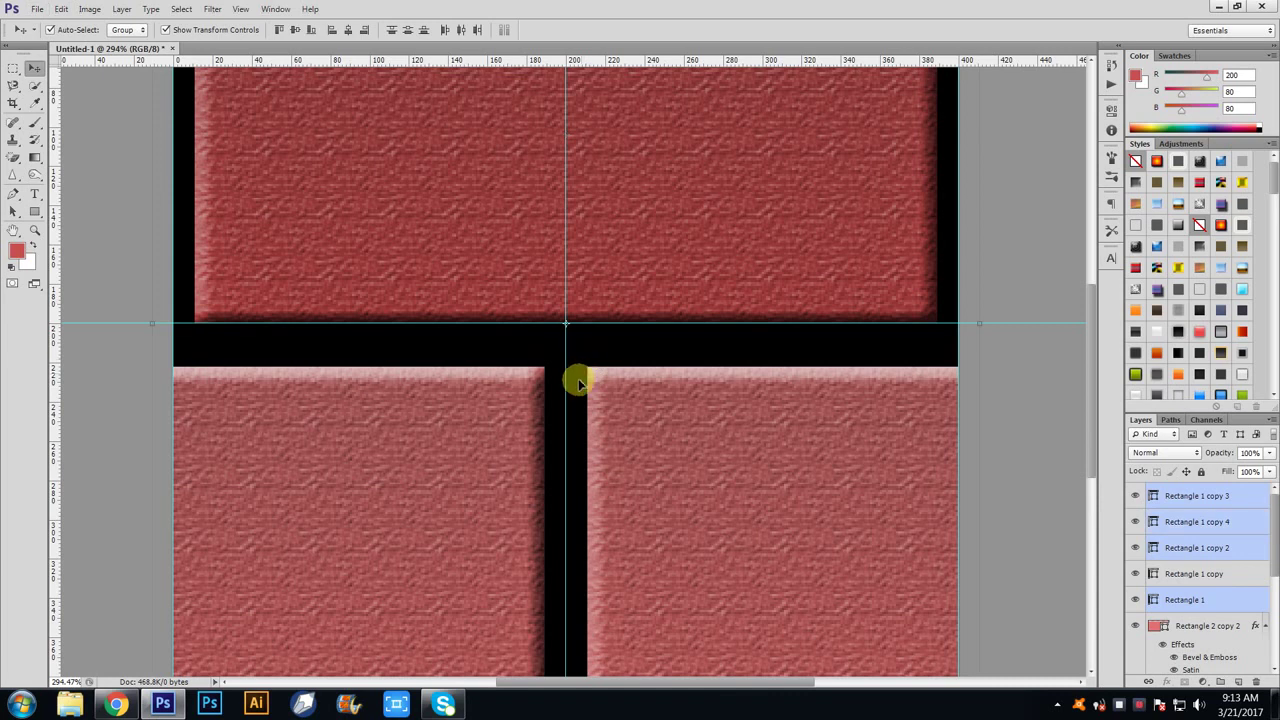
shift+click(579, 441)
scroll(579, 441, down, 3)
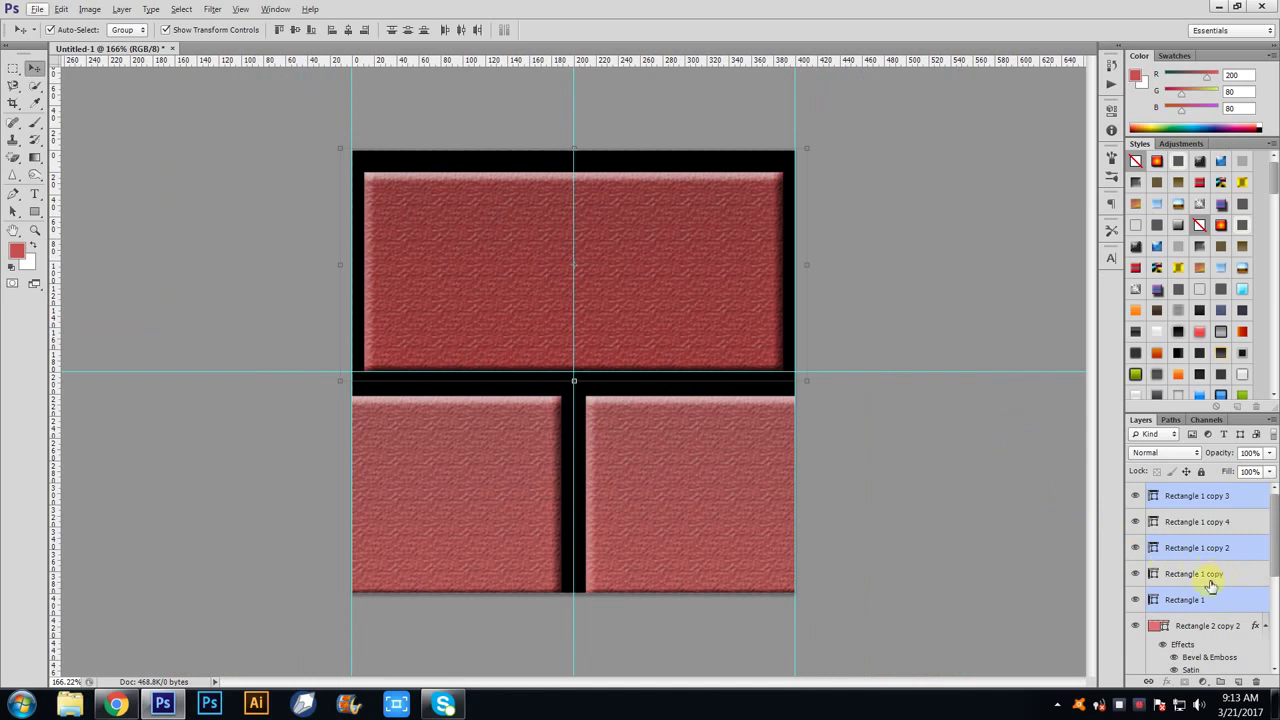
key(ctrl+g)
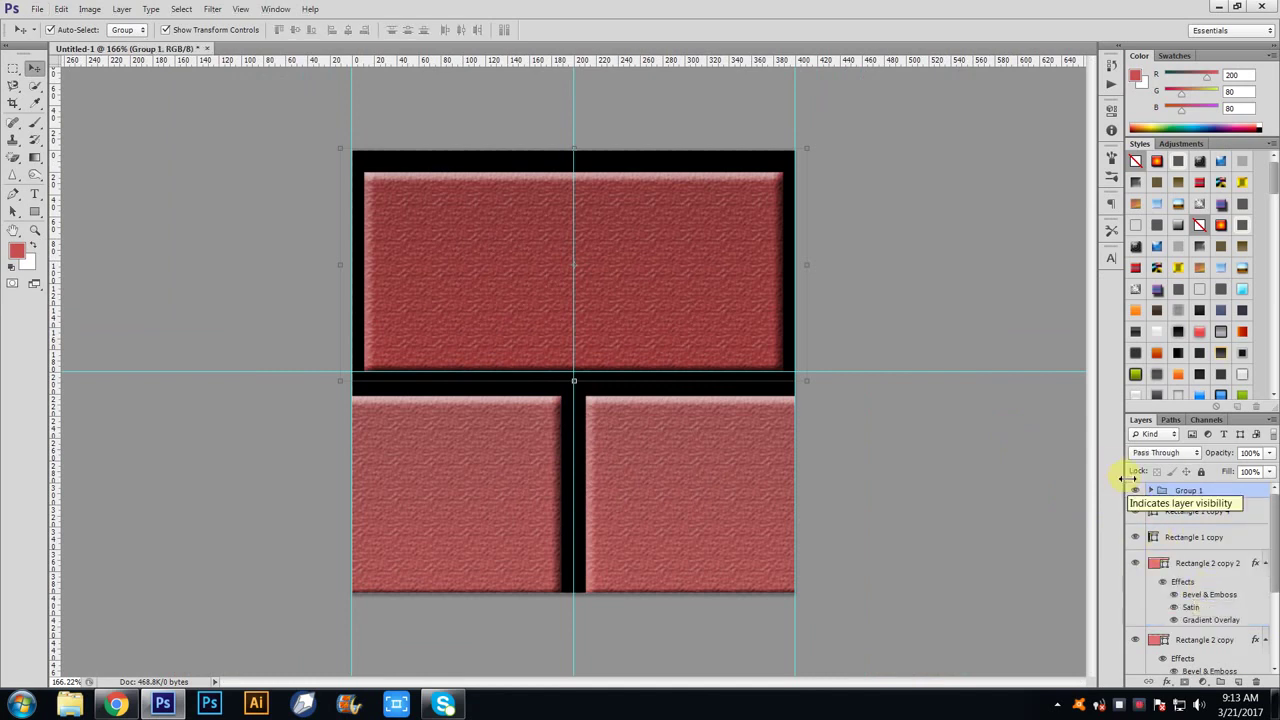
- Move Rectangle 1 copy 4 and Rectangle 1 copy into Group 1
click(1136, 491)
click(1136, 491)
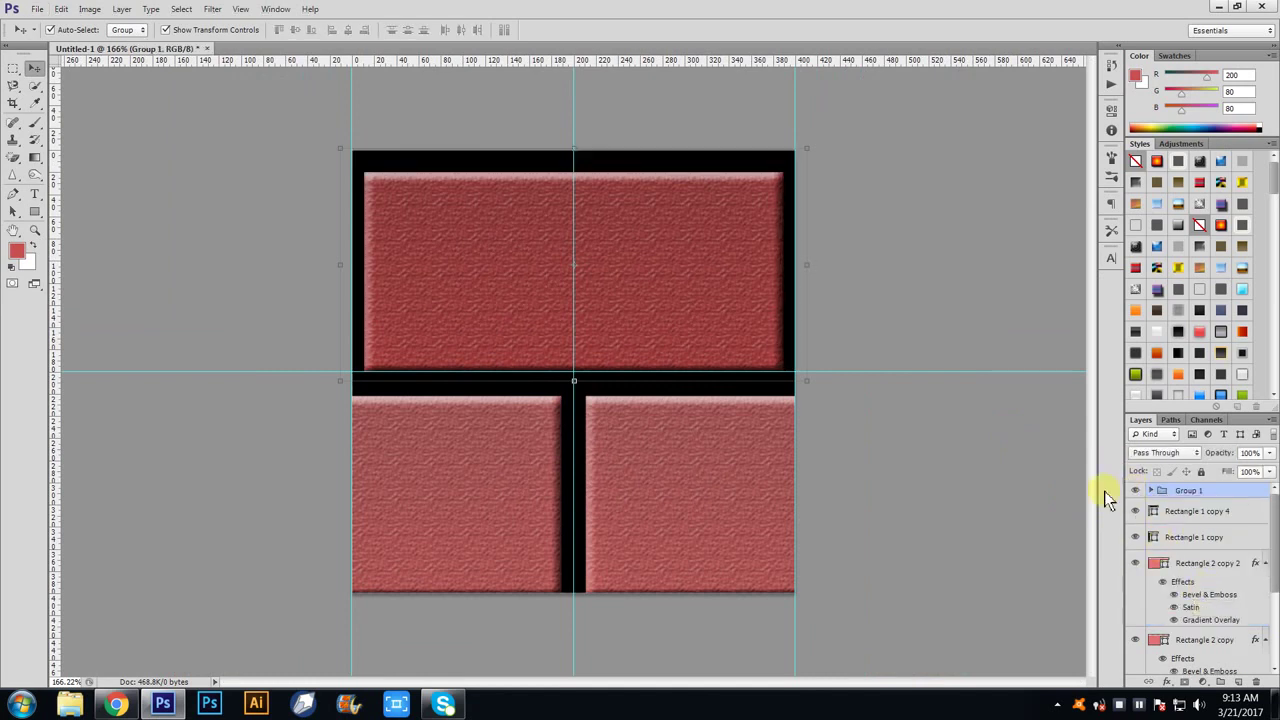
drag(1207, 511, 1206, 491)
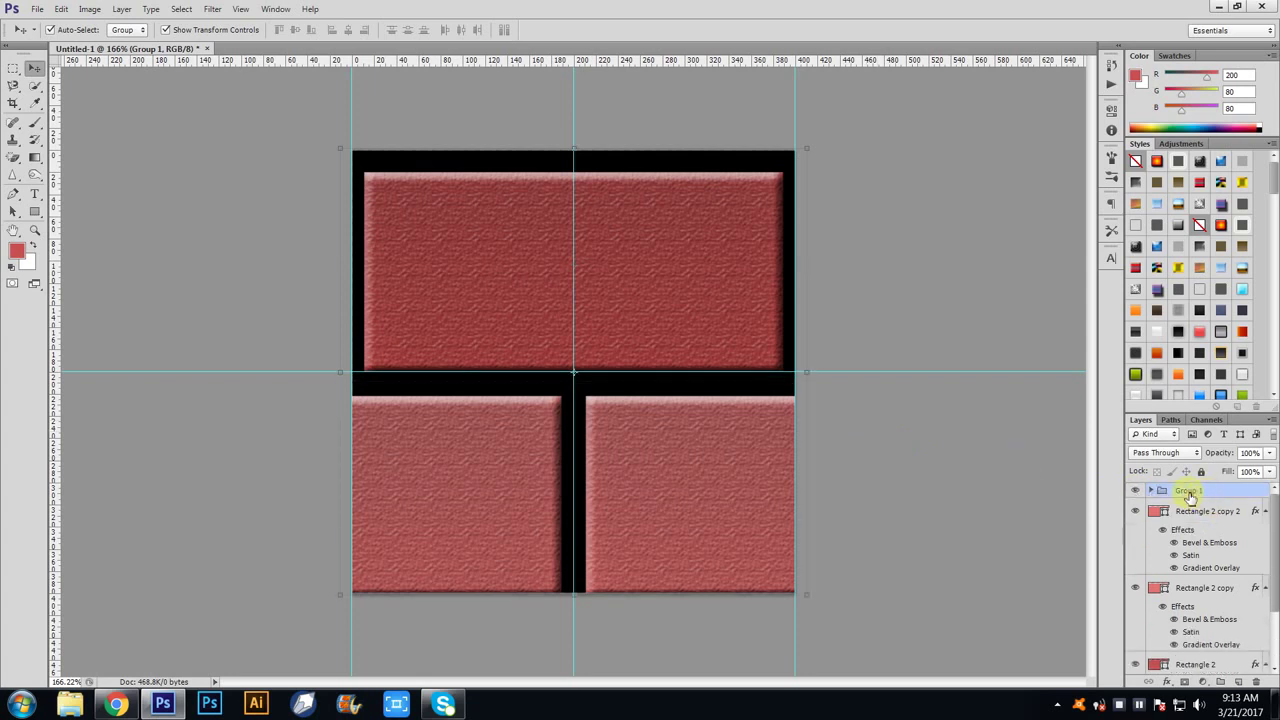
click(1134, 492)
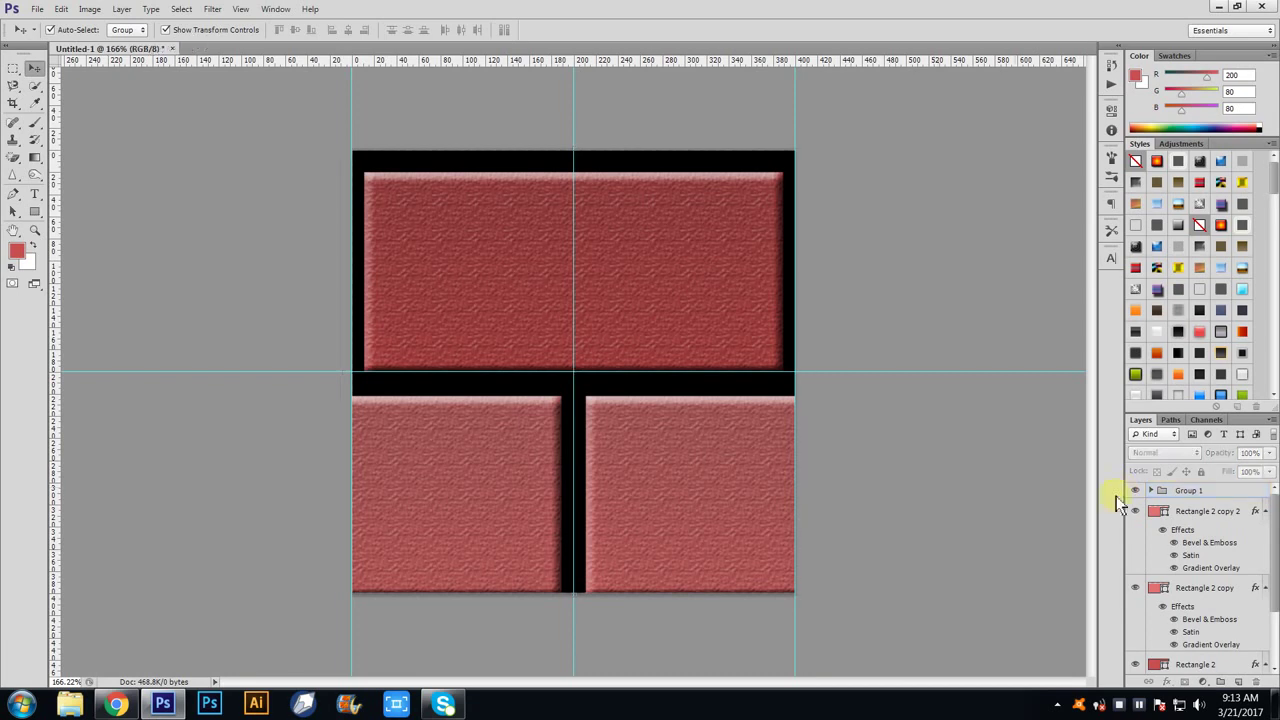
- Give Group 1 a medium gray 6d6d6d colour overlay
double_click(1222, 493)
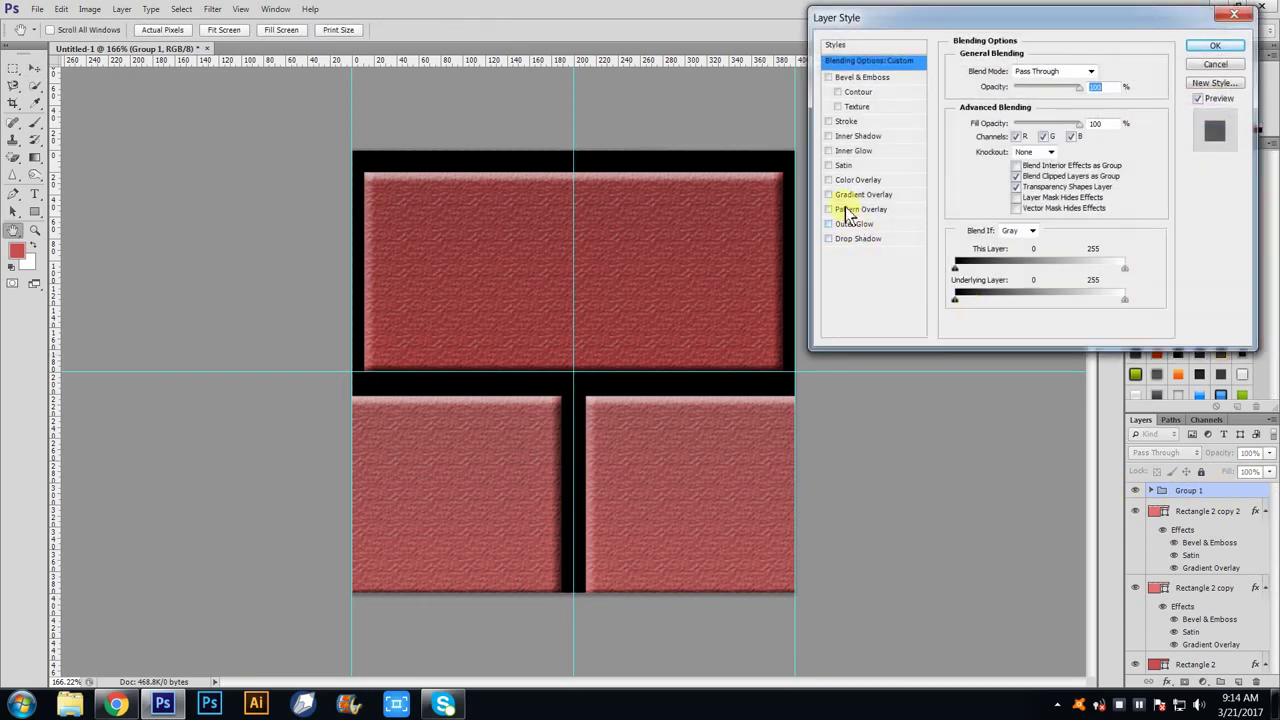
click(829, 182)
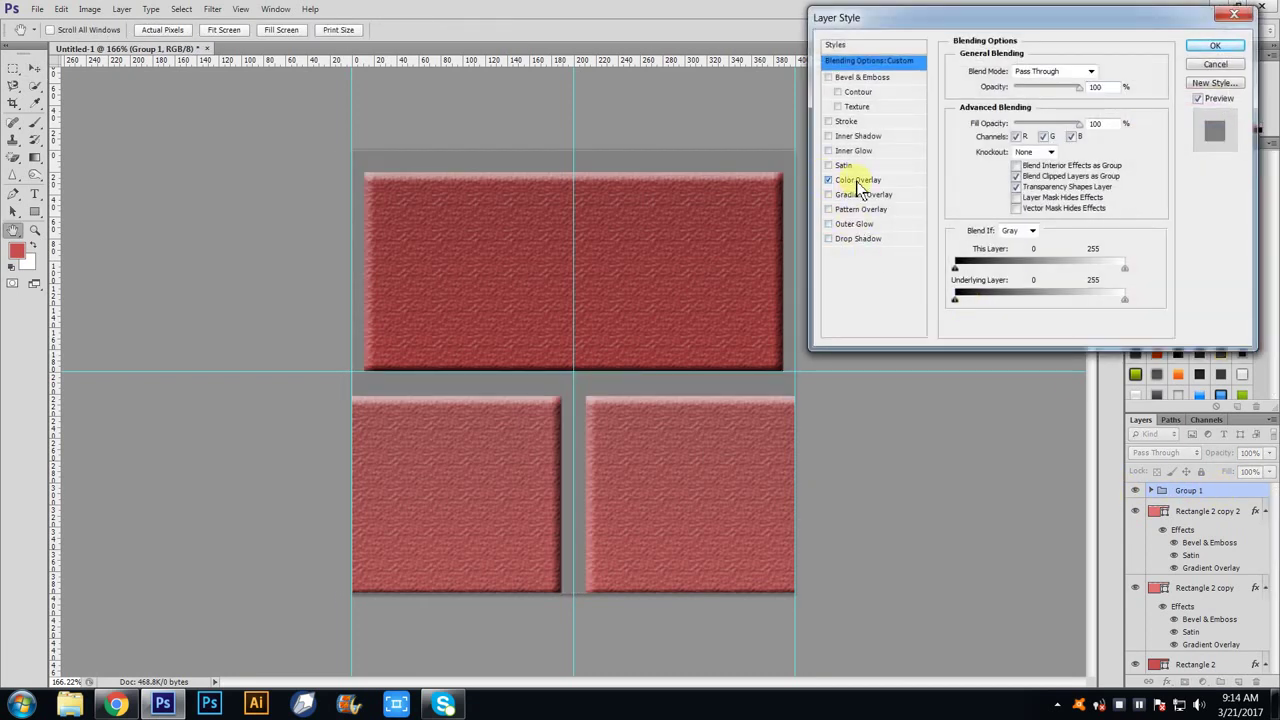
click(857, 181)
click(1110, 76)
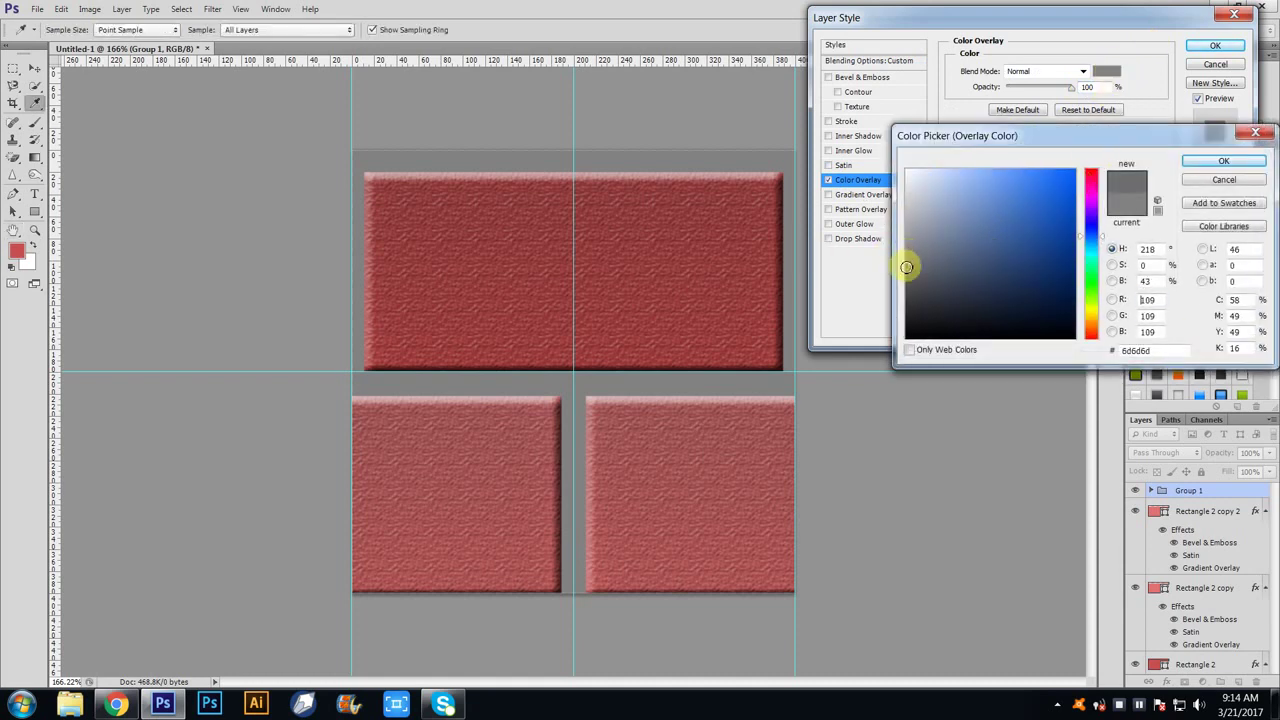
drag(911, 253, 906, 267)
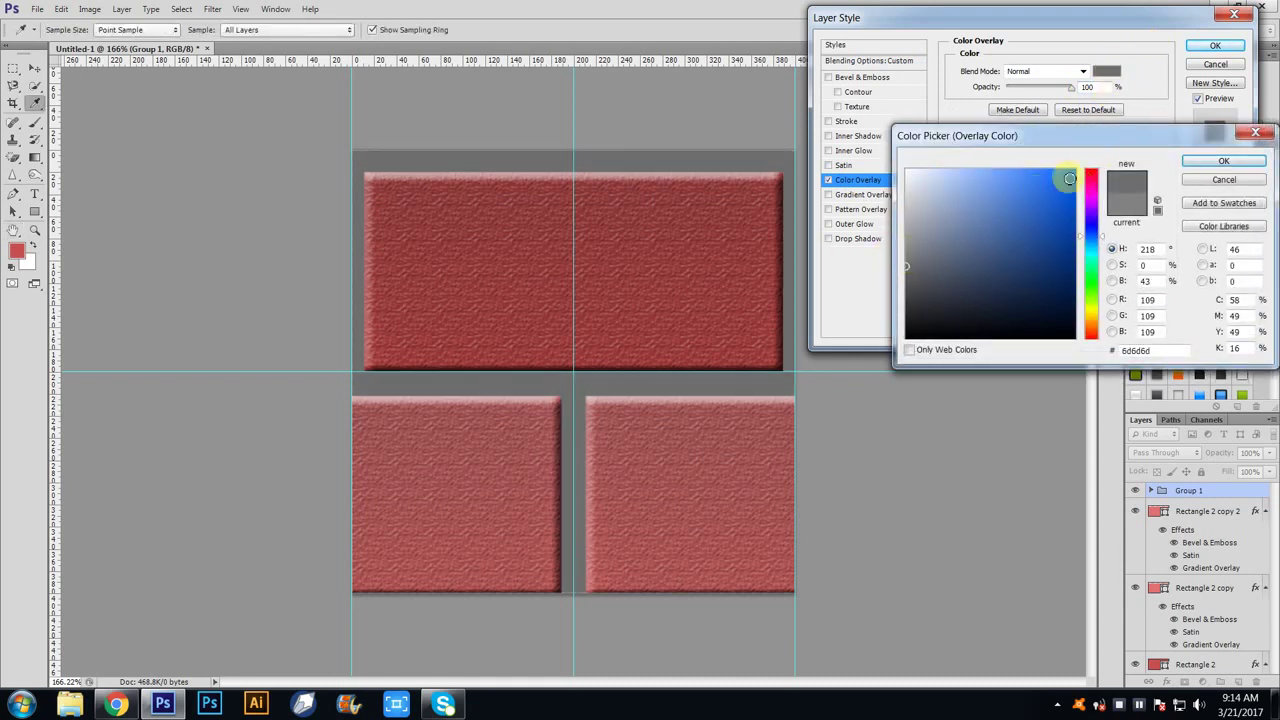
click(1224, 161)
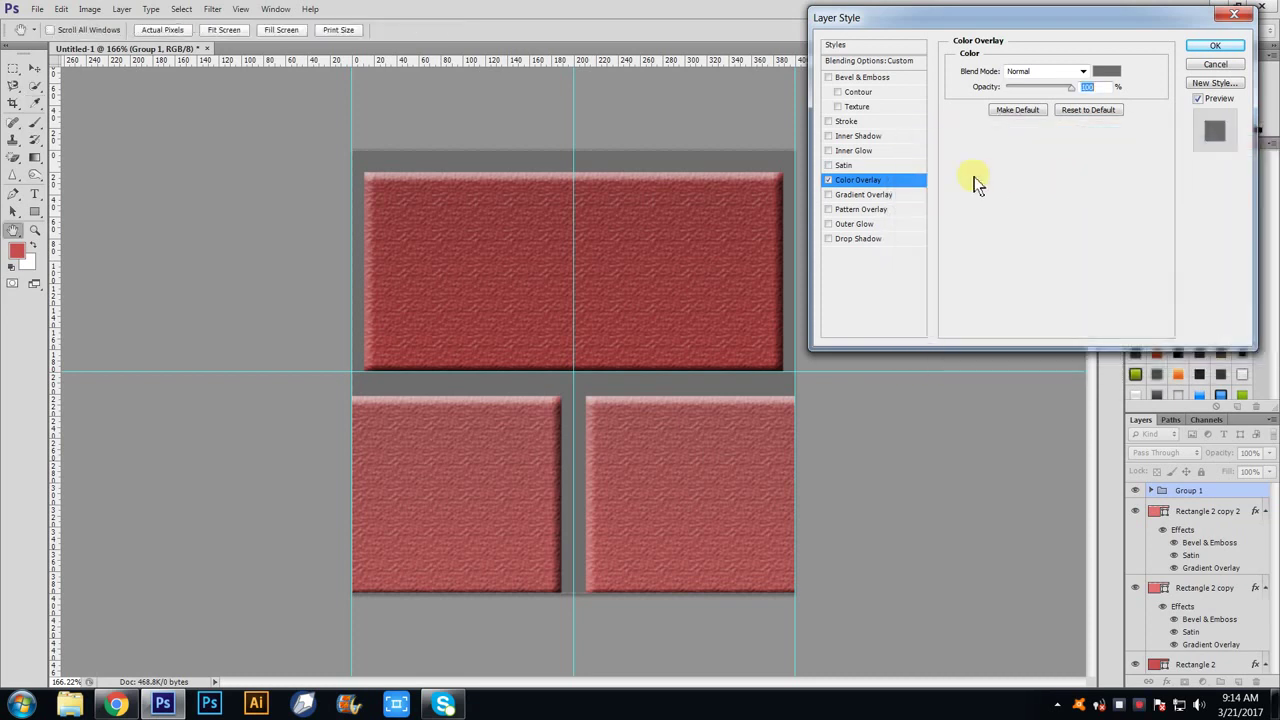
- Add a black inner glow to the mortar with 100 px size and 50% opacity
click(828, 150)
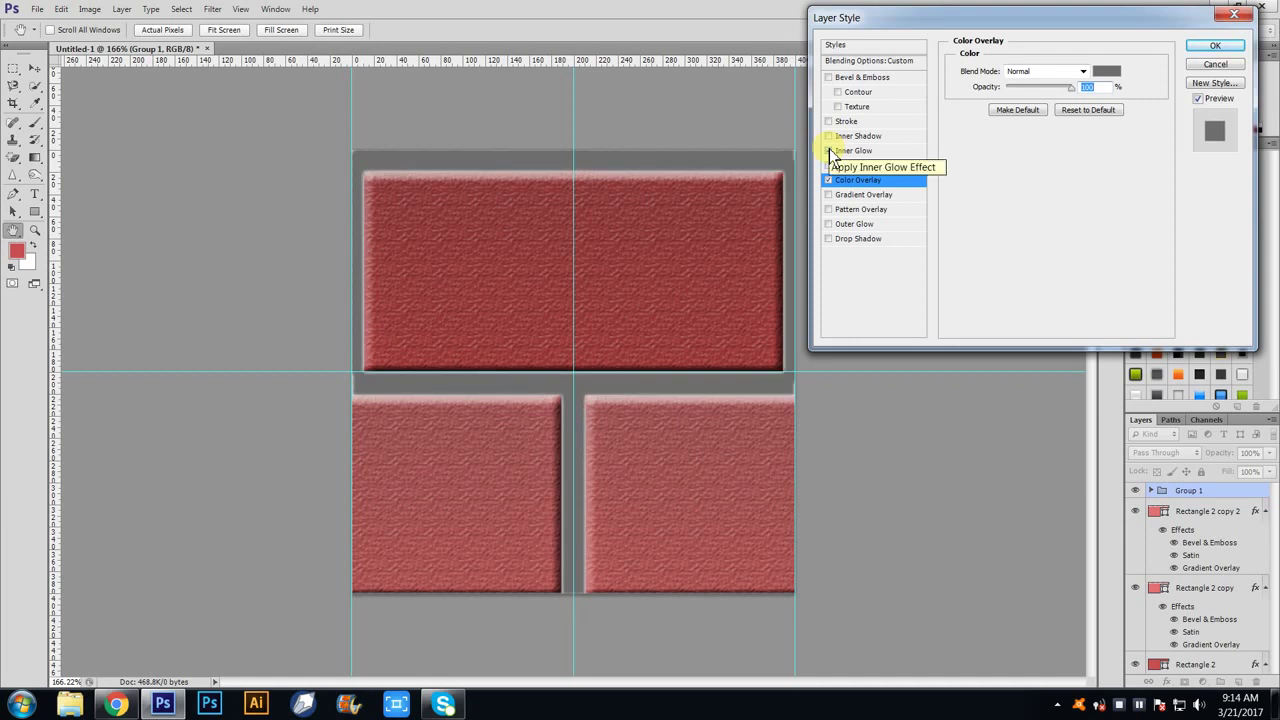
click(855, 151)
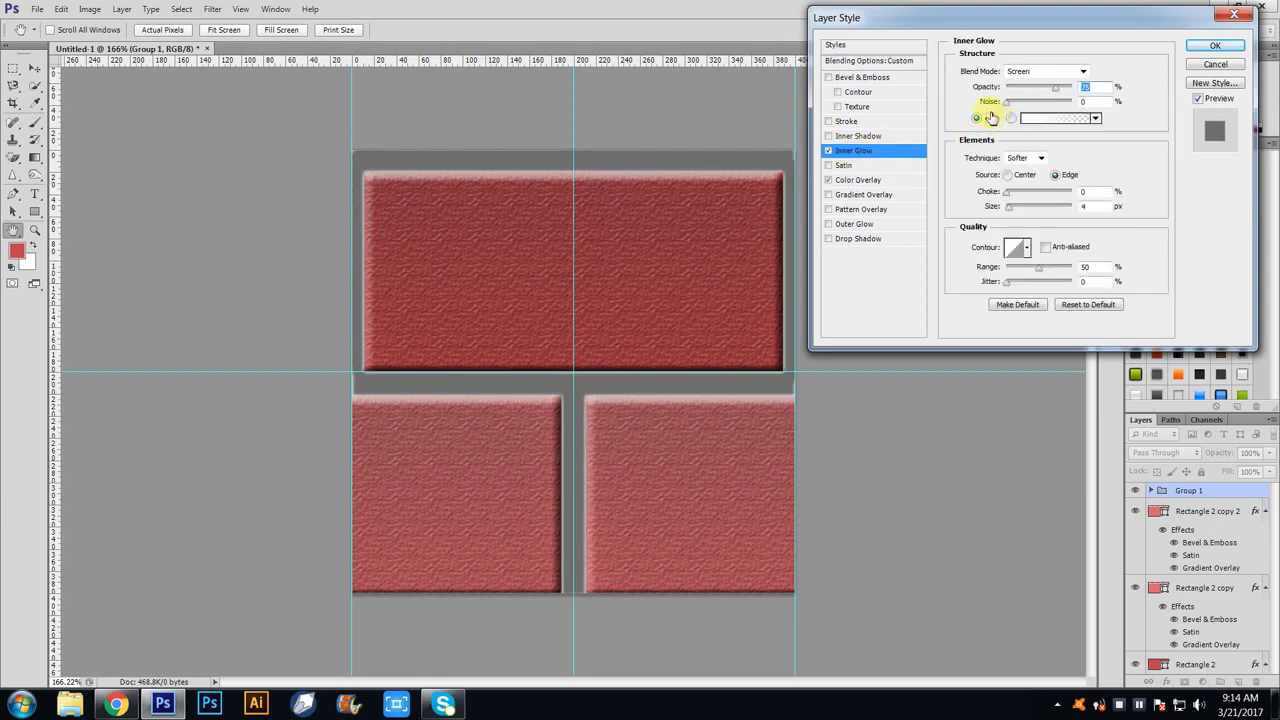
click(991, 118)
drag(1011, 177, 1099, 367)
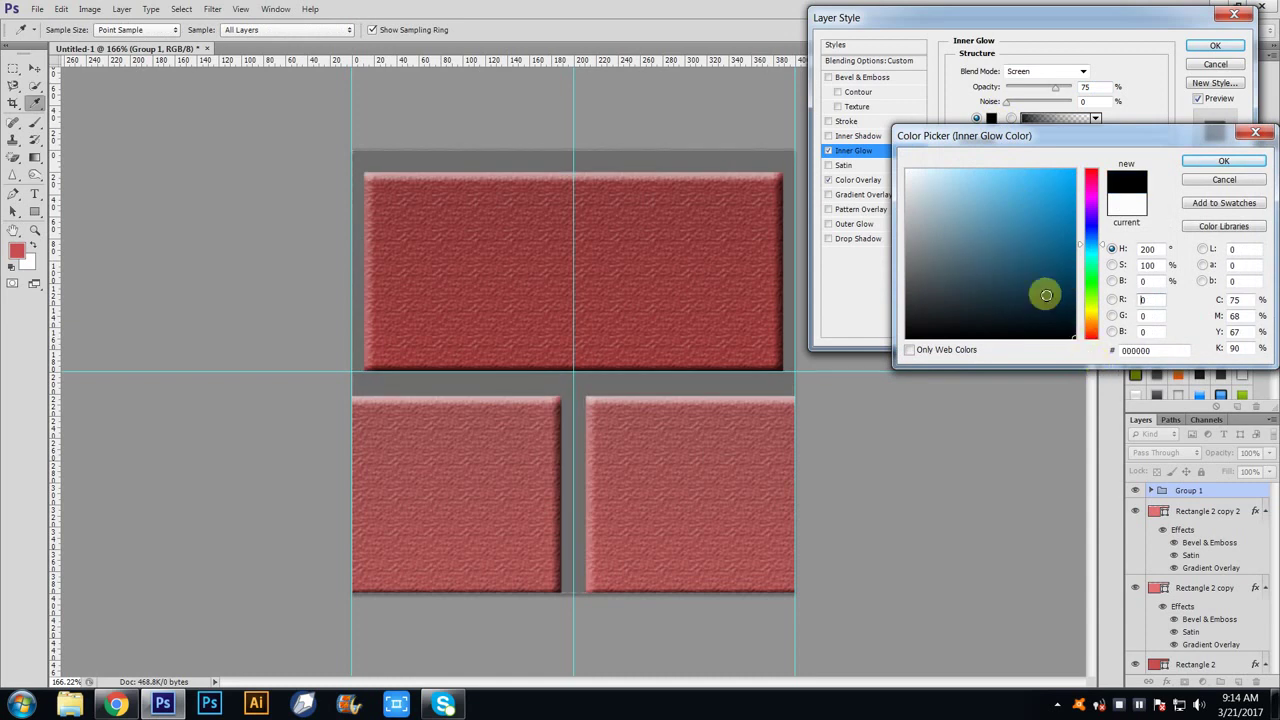
click(1224, 161)
drag(1010, 205, 1018, 208)
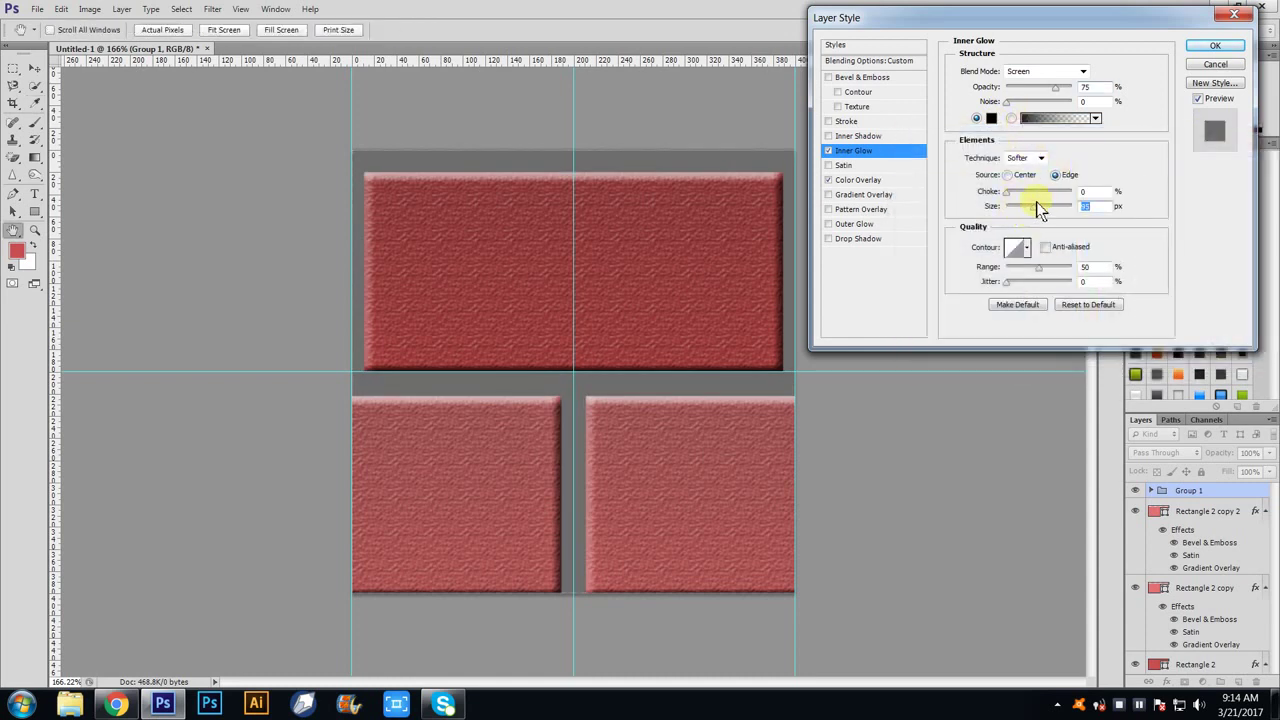
drag(1034, 213, 1039, 215)
click(1007, 191)
drag(1100, 207, 1052, 205)
text(100)
drag(1056, 88, 1075, 88)
text(5)
click(810, 326)
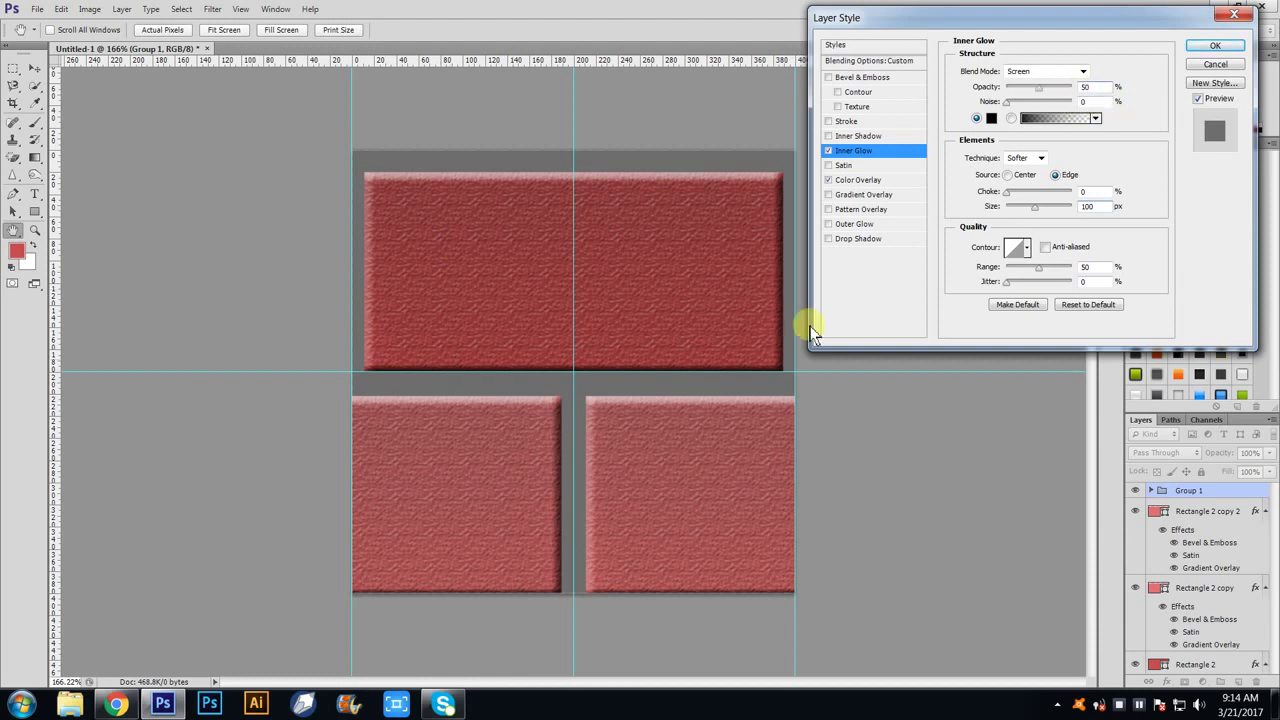
- Briefly test toggling the colour overlay and a satin effect, keeping the colour overlay on
click(828, 179)
click(829, 166)
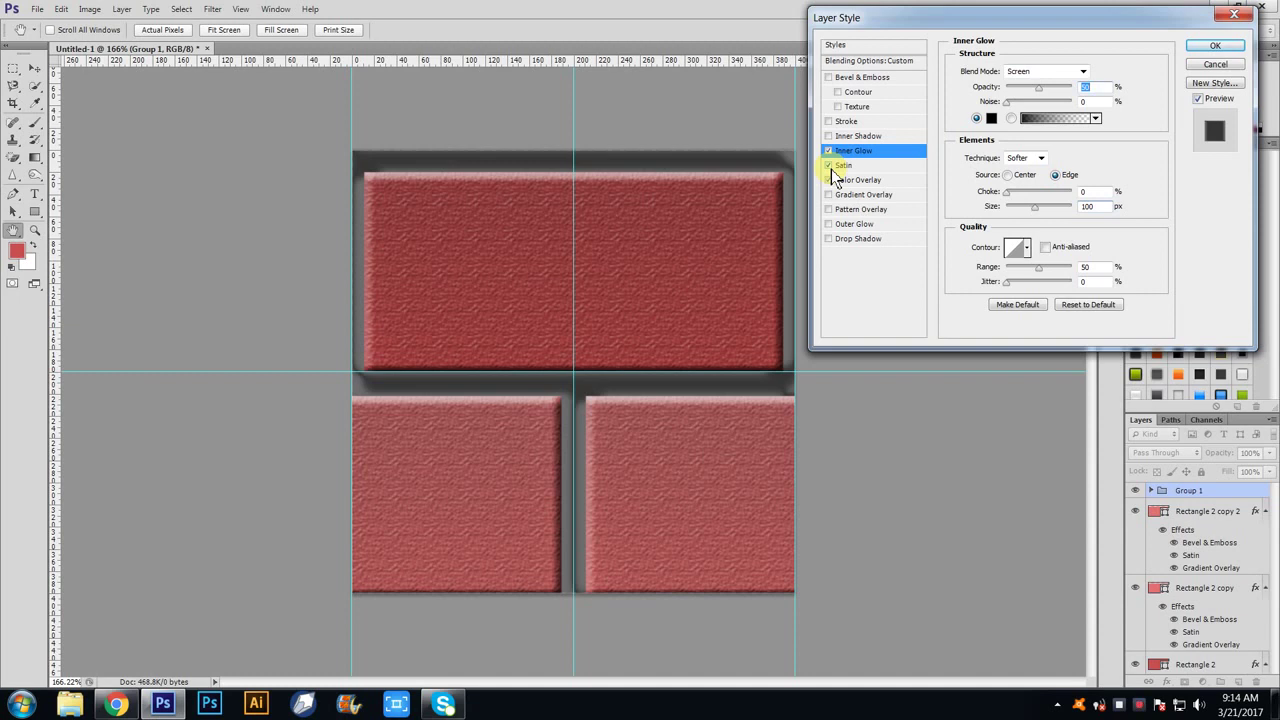
click(828, 179)
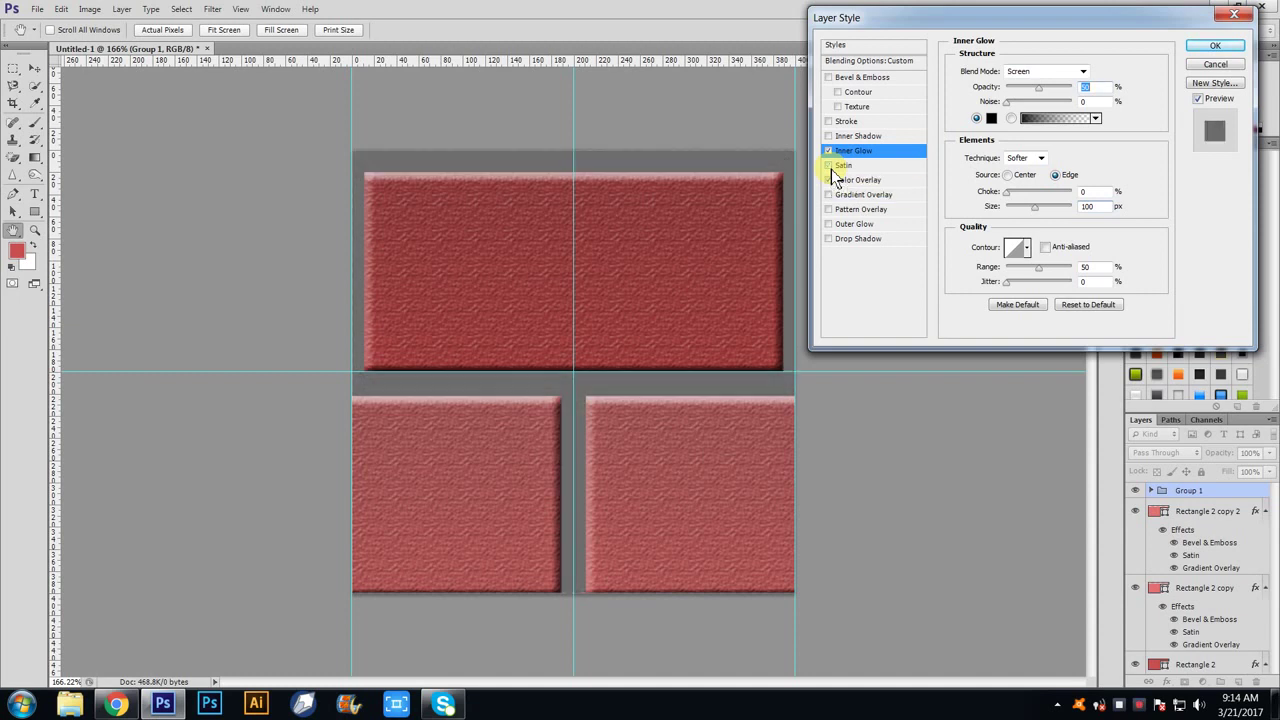
- Give the mortar group an Inner Bevel with Chisel Hard technique and 2 px size
click(828, 77)
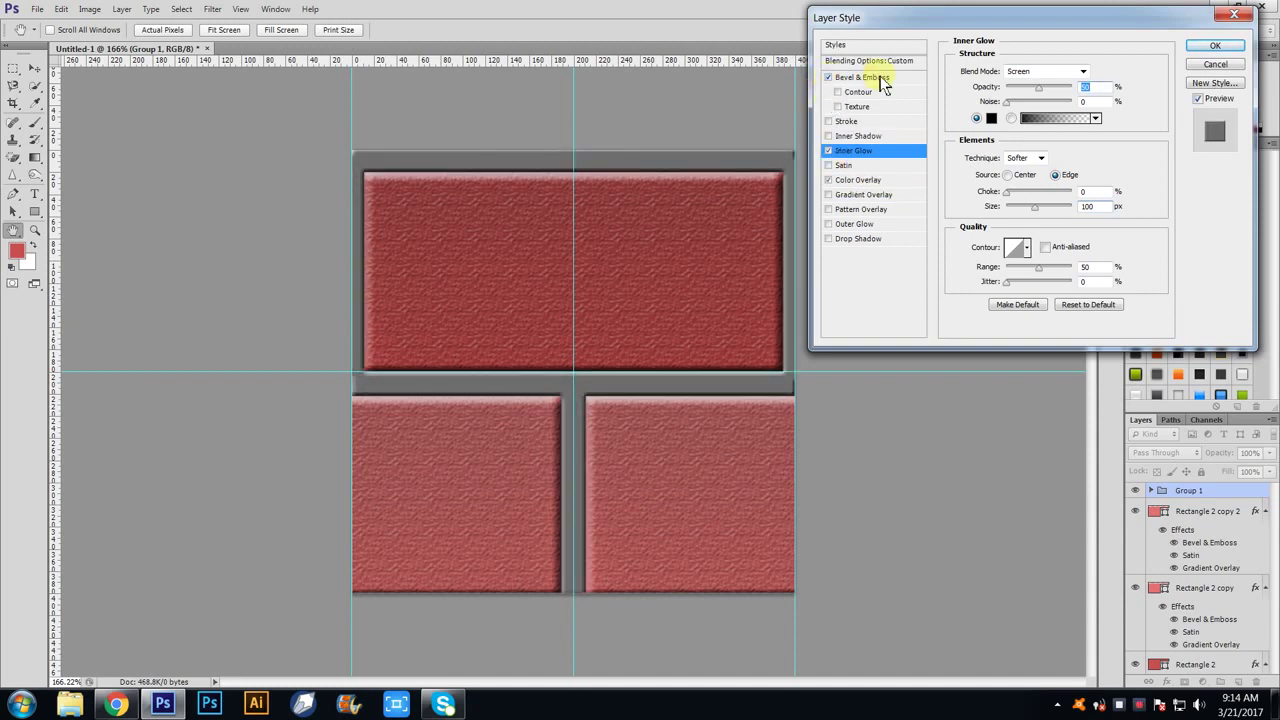
click(876, 78)
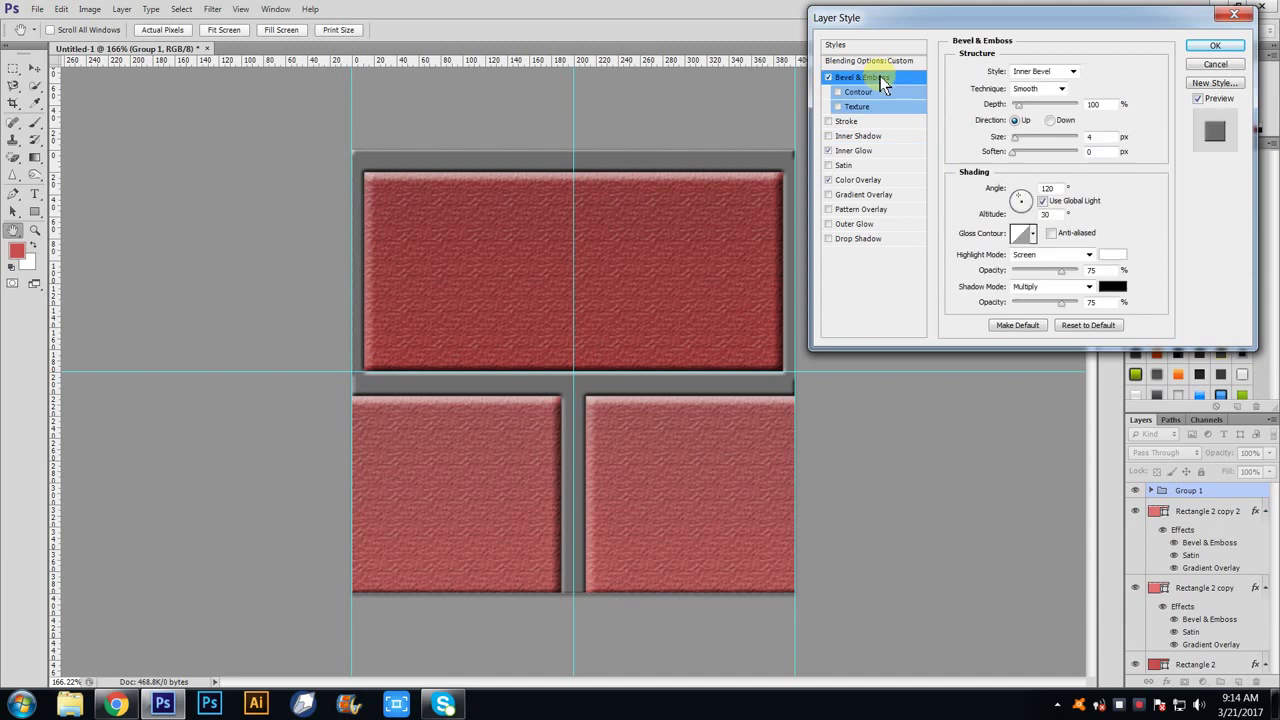
click(1062, 89)
click(1073, 72)
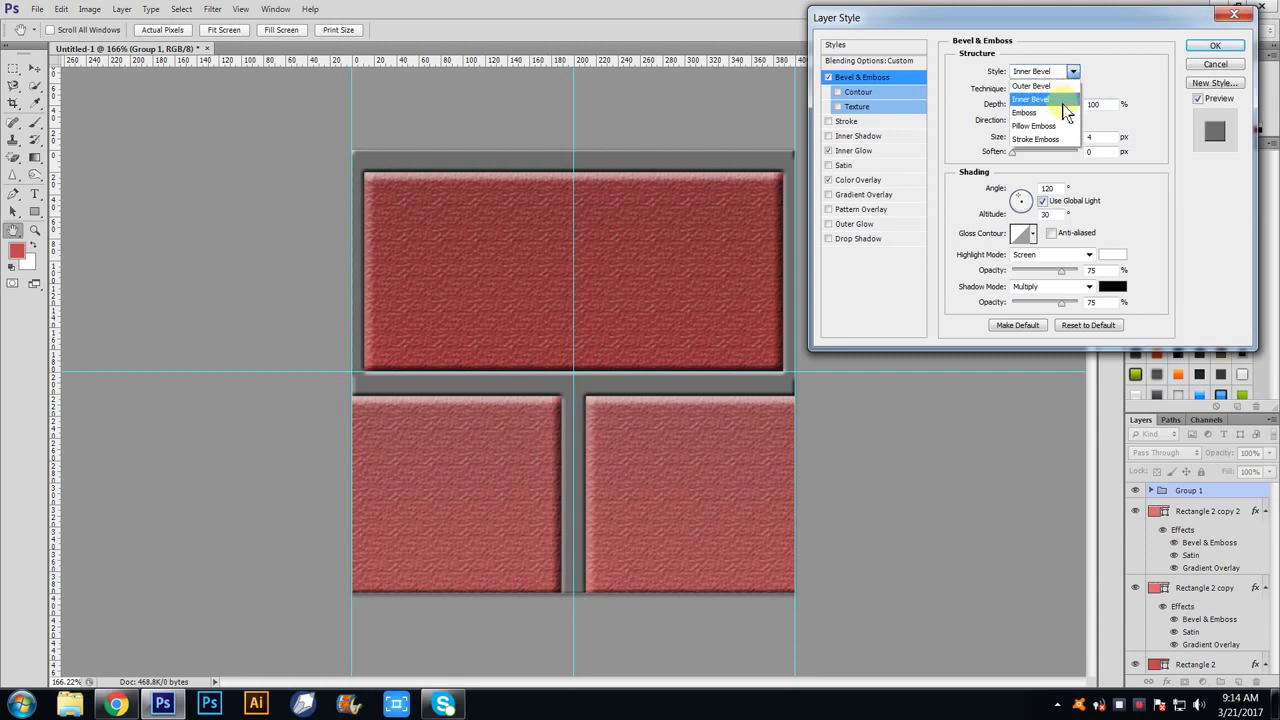
click(1058, 99)
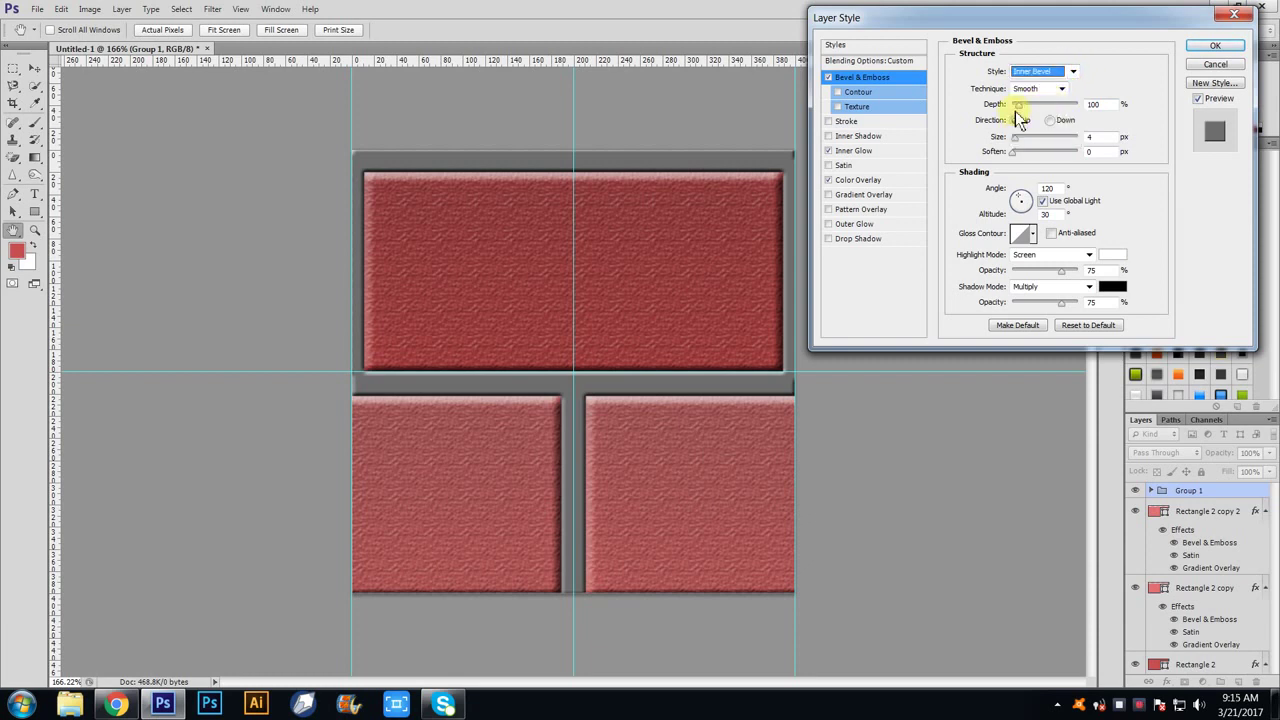
drag(1018, 138, 1011, 138)
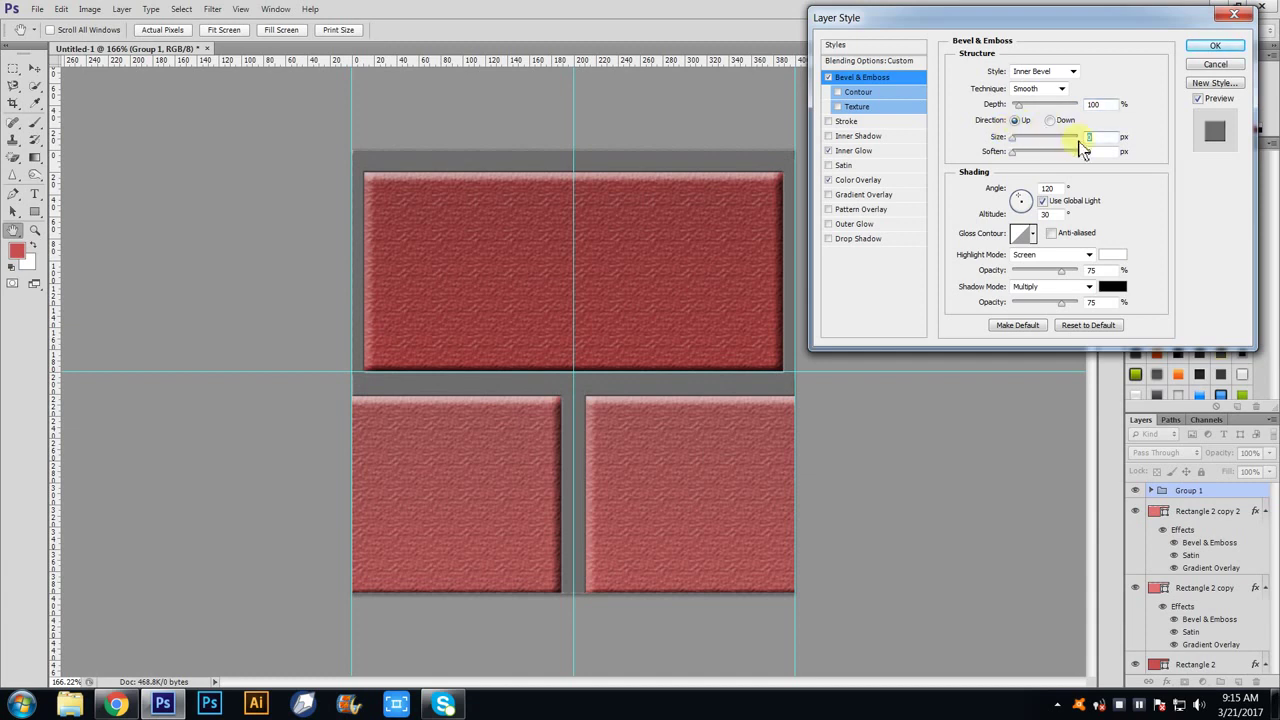
text(2)
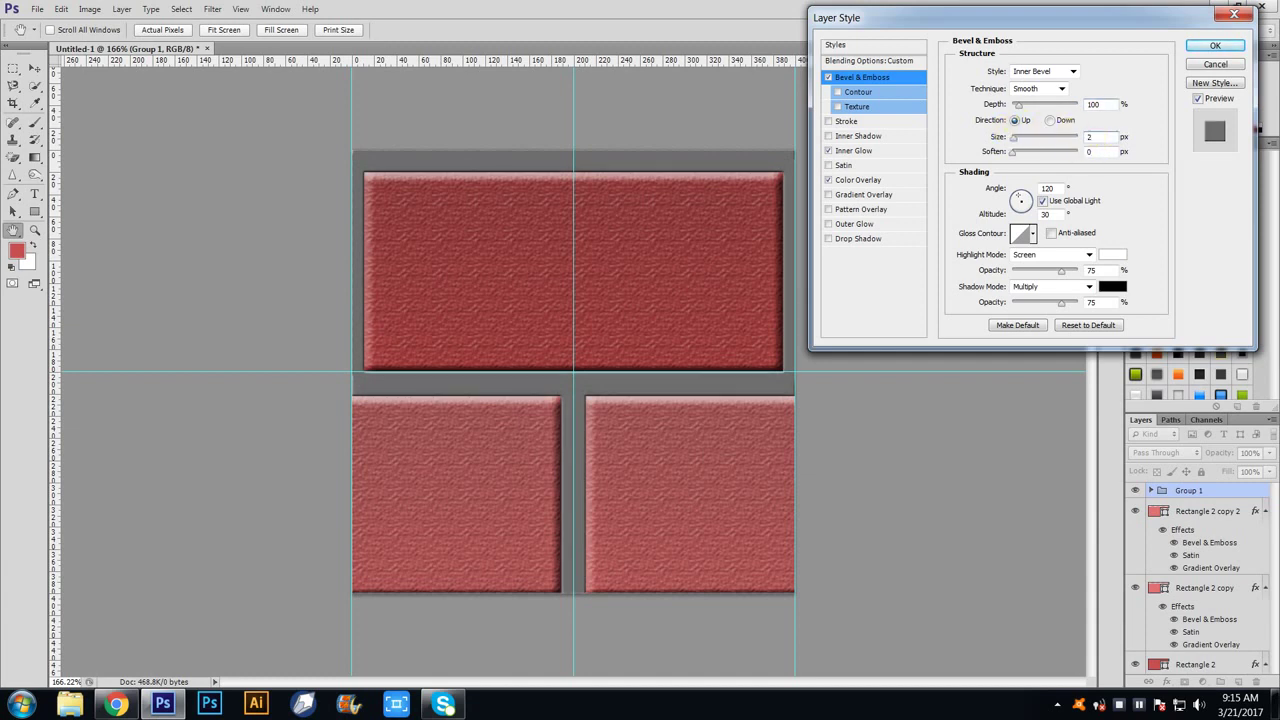
click(1040, 88)
click(1045, 114)
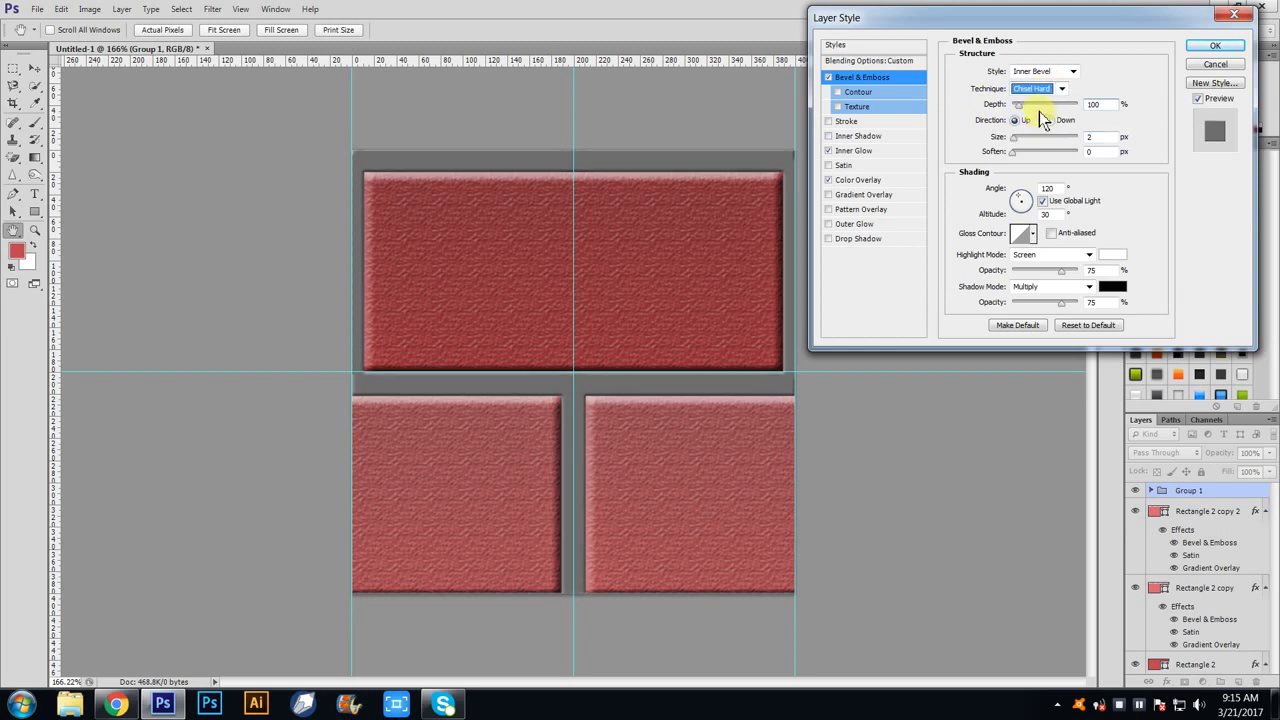
- Enable contour and texture on the mortar bevel, texture scale about 40 and depth +71
click(839, 107)
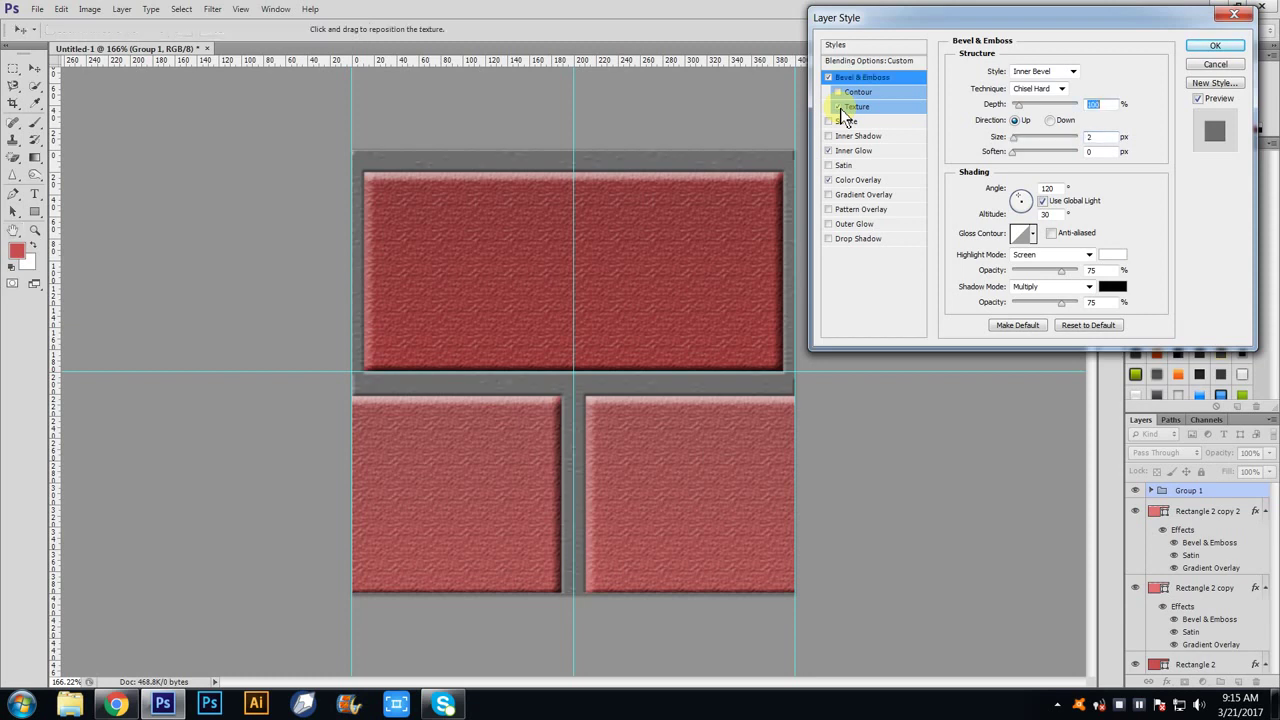
click(858, 91)
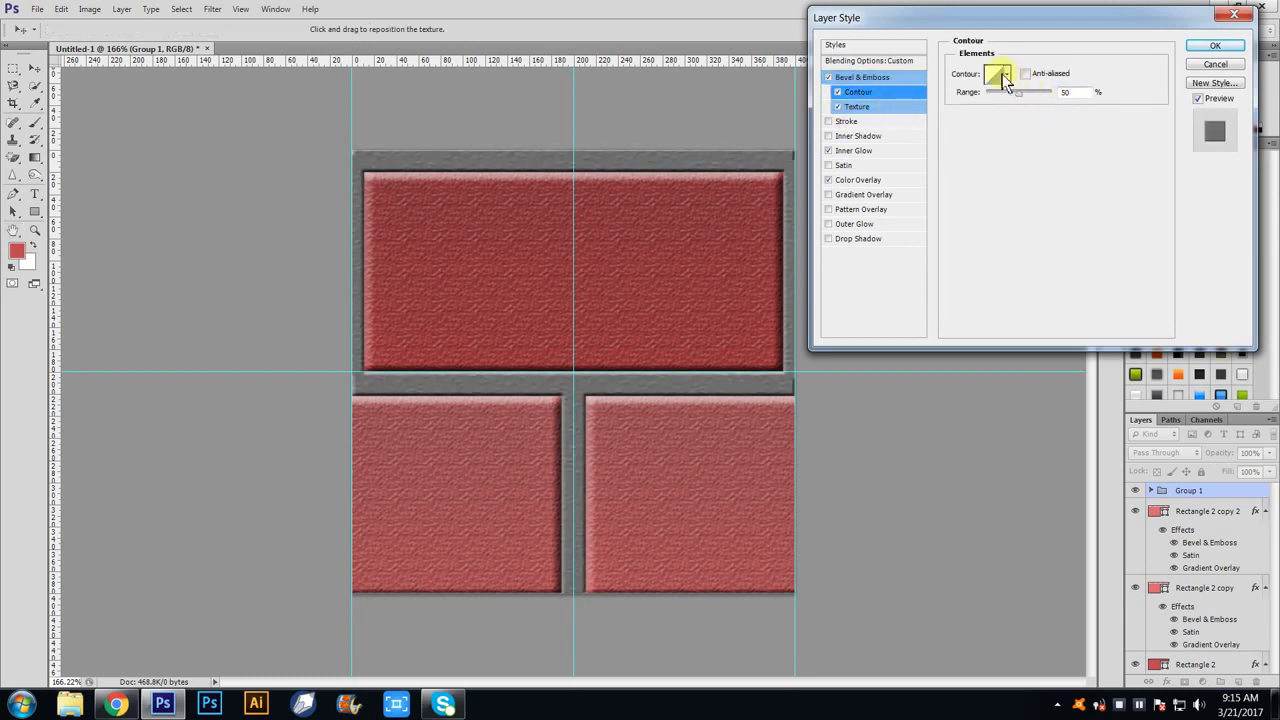
click(837, 92)
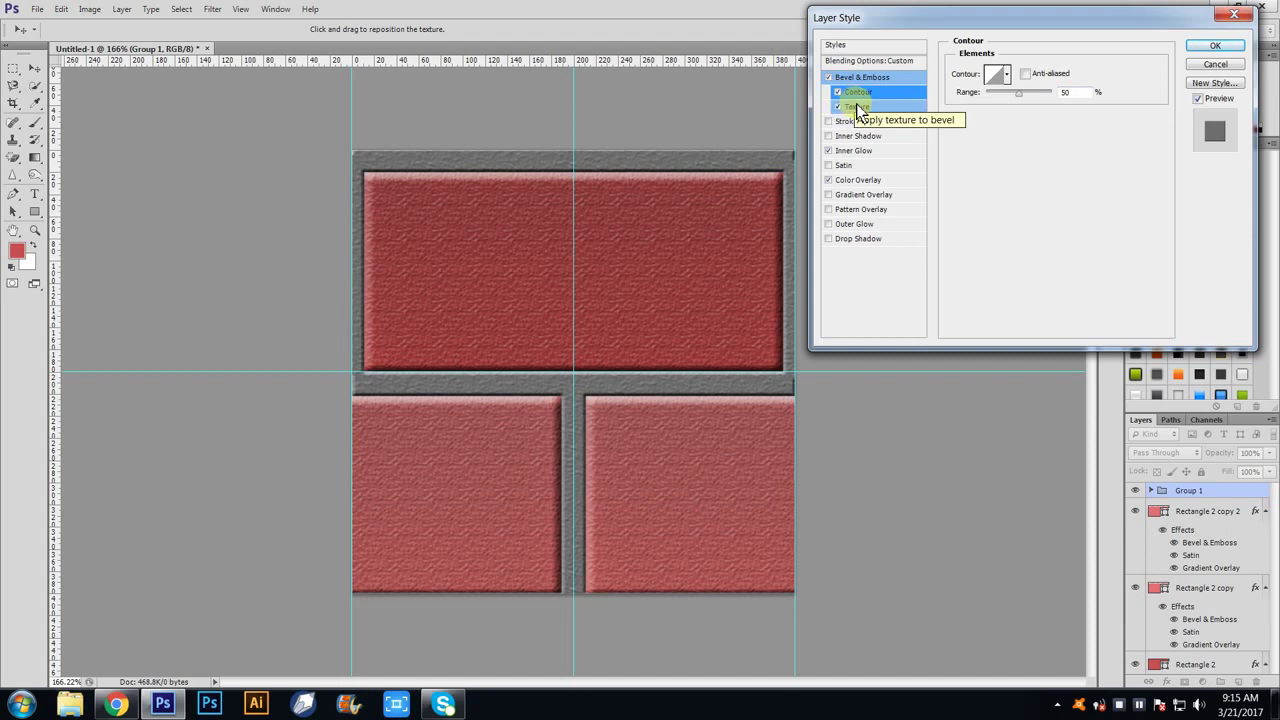
click(857, 106)
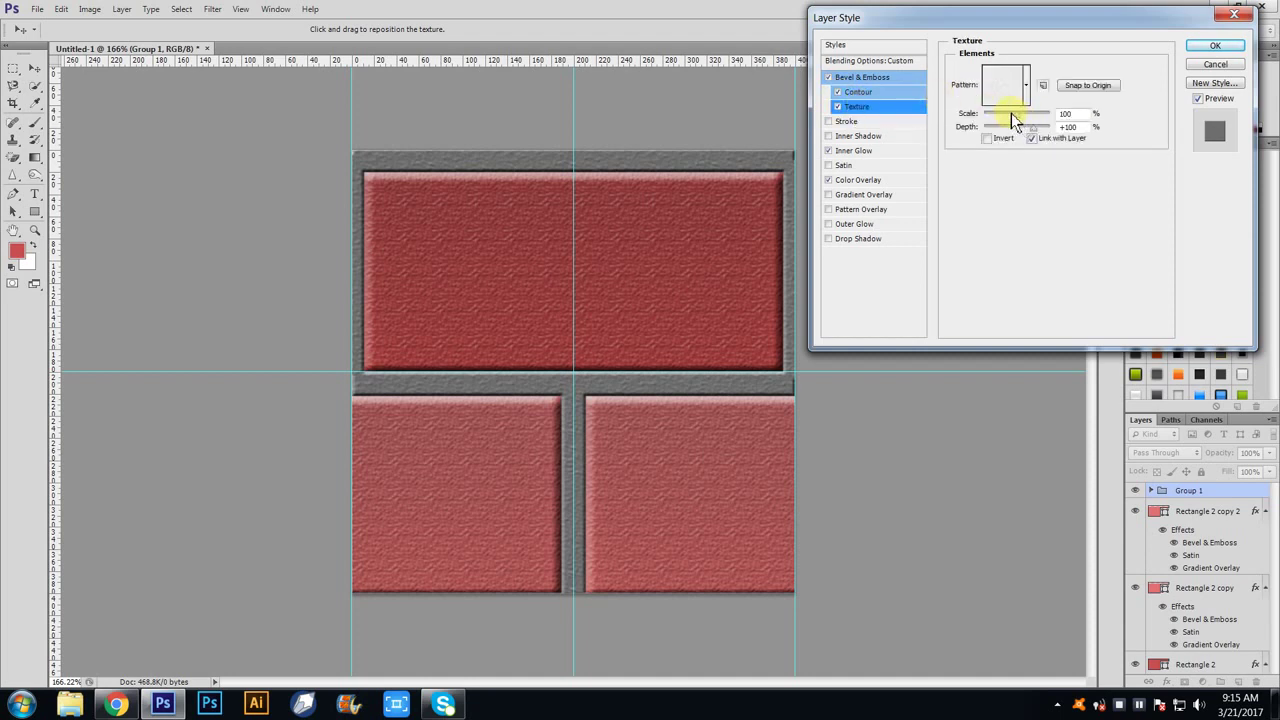
click(1011, 113)
drag(1011, 113, 1002, 113)
click(1029, 127)
drag(1018, 128, 1030, 130)
click(1024, 112)
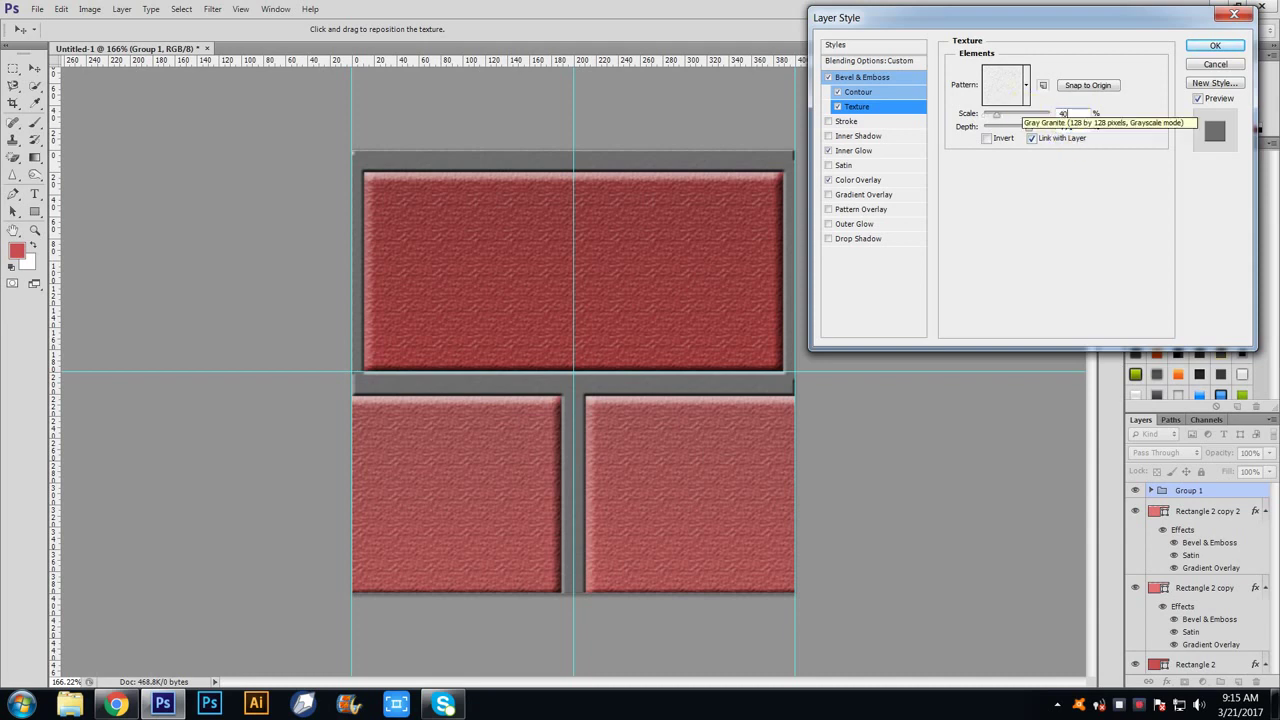
- Try a gradient overlay, turn it back off, and apply the group's layer style
click(829, 195)
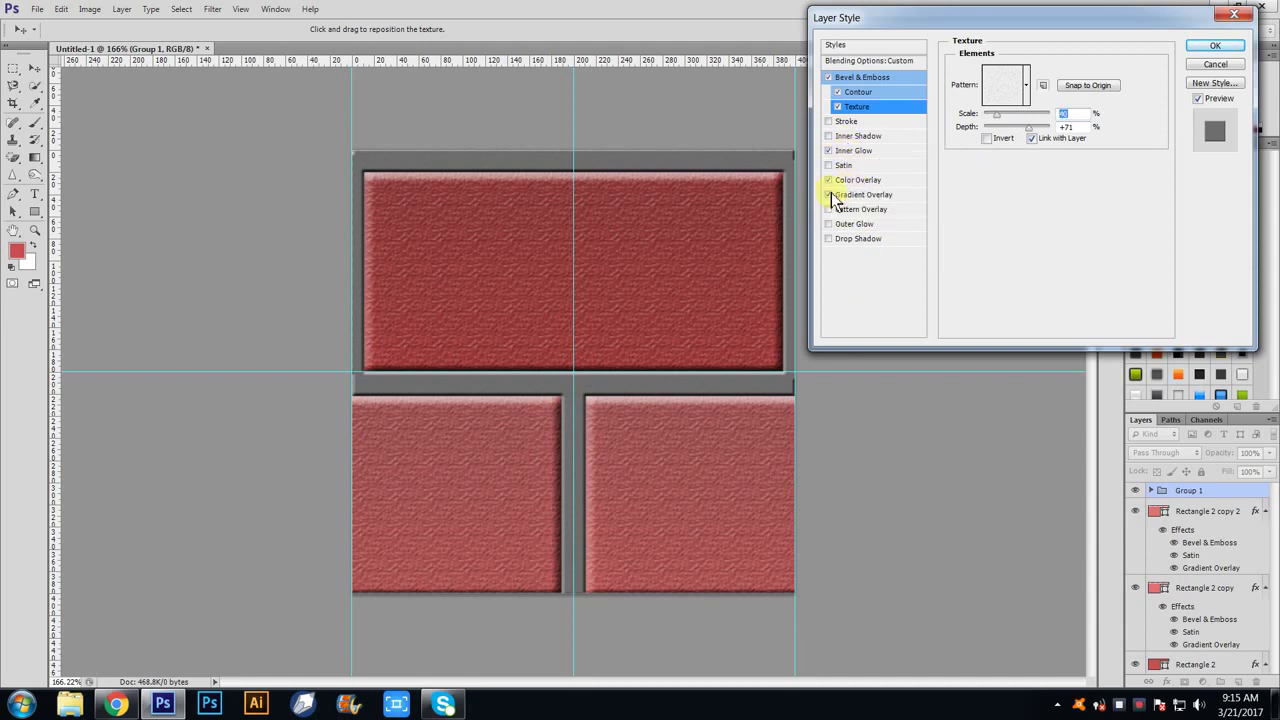
click(876, 196)
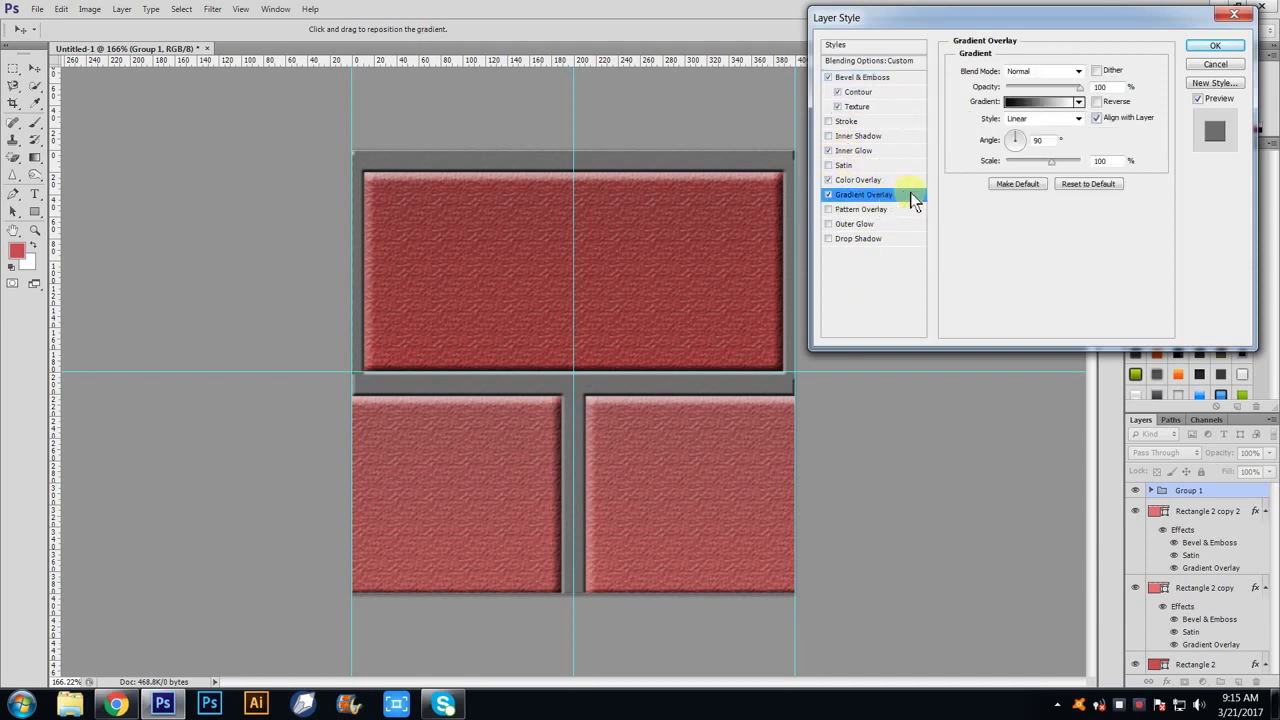
mouse_move(1080, 87)
mouse_down()
mouse_move(1035, 90)
mouse_move(1068, 97)
mouse_up()
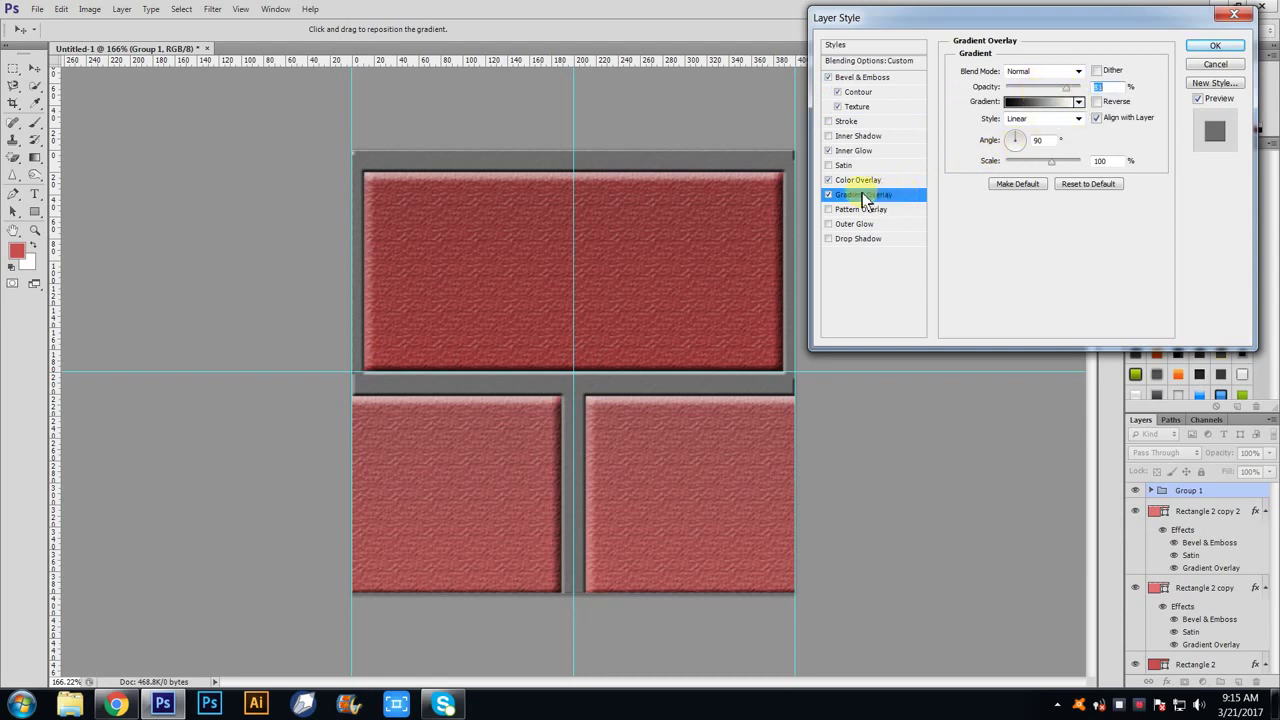
click(828, 195)
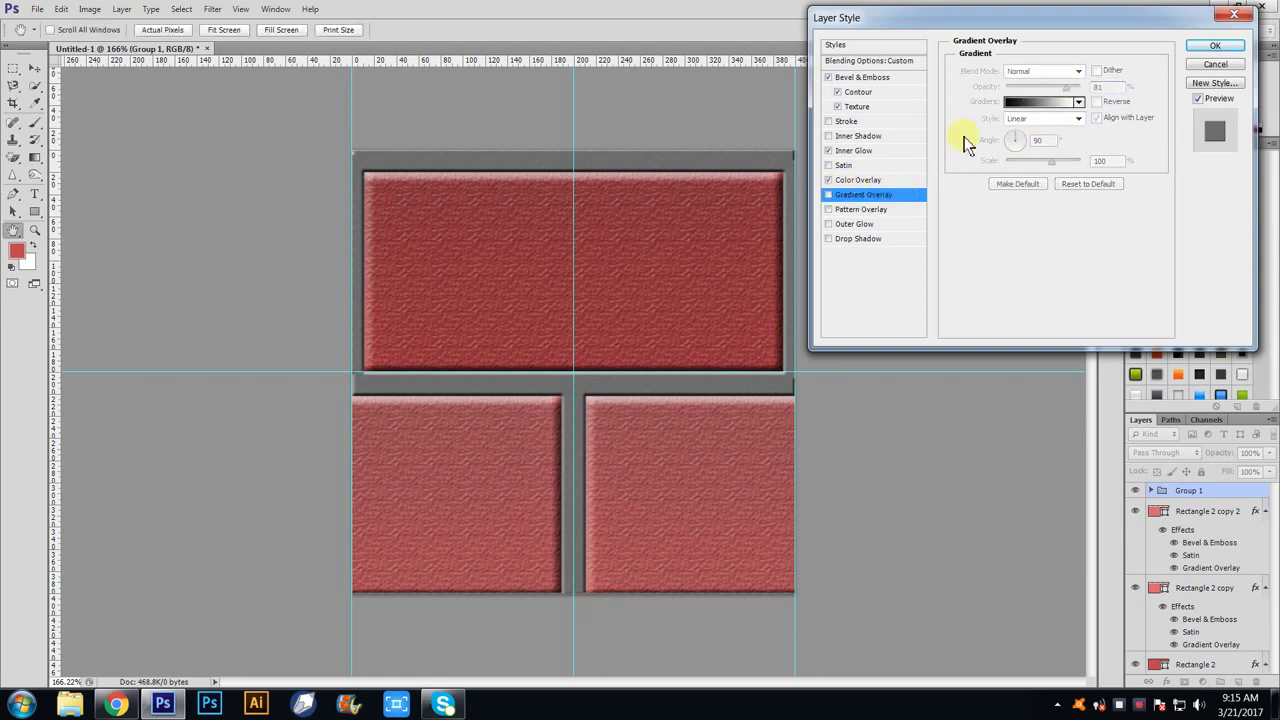
click(1227, 46)
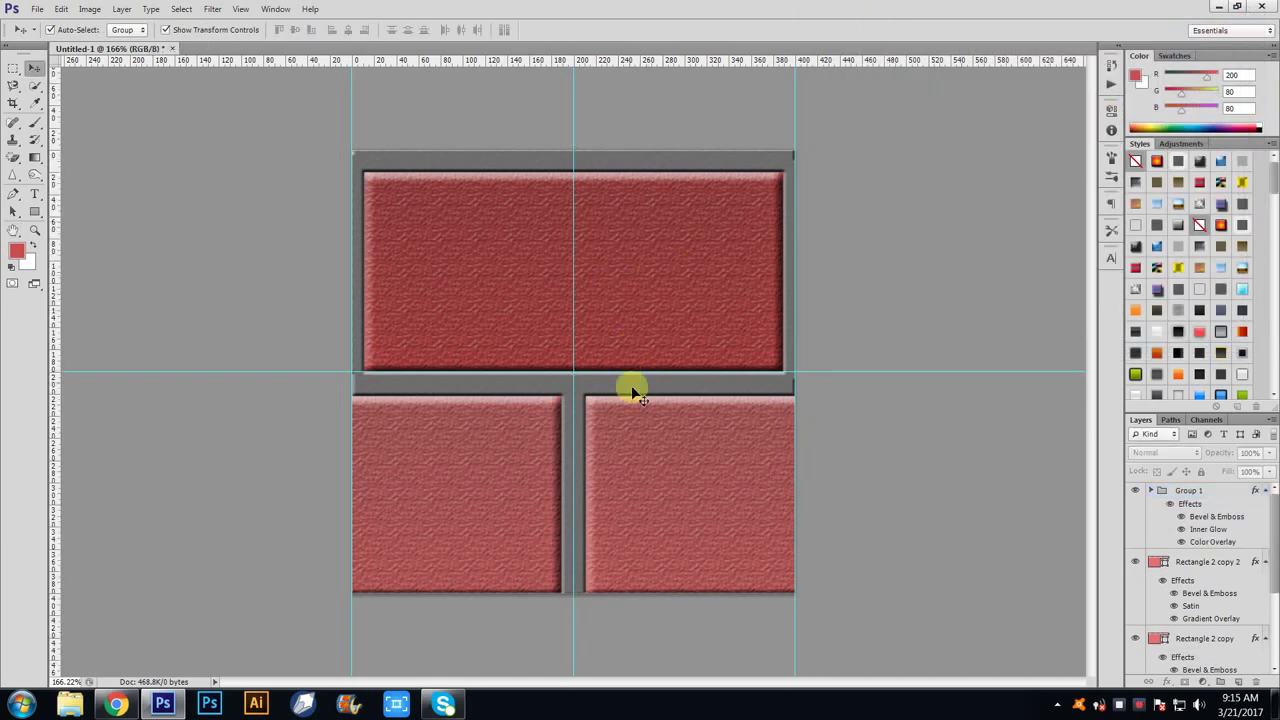
- Define the finished tile as a pattern named Brick via Edit > Define Pattern
scroll(646, 440, up, 2)
scroll(660, 414, up, 2)
scroll(660, 411, down, 3)
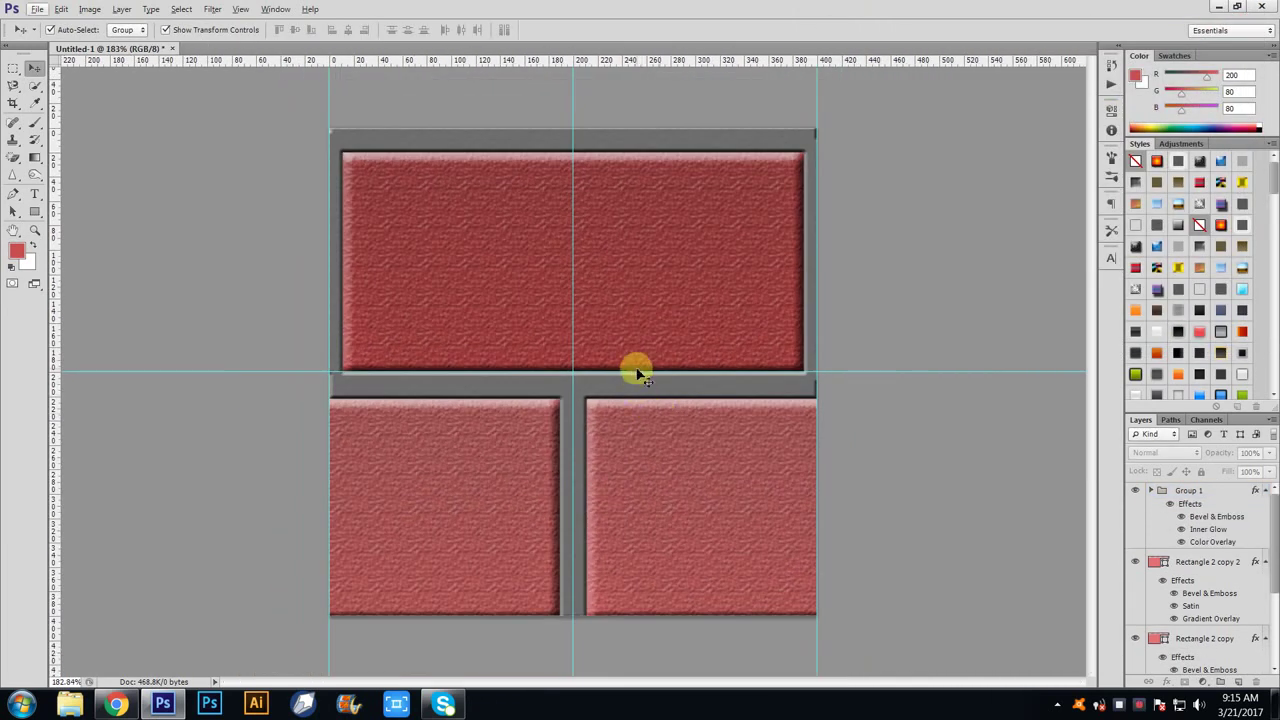
click(62, 10)
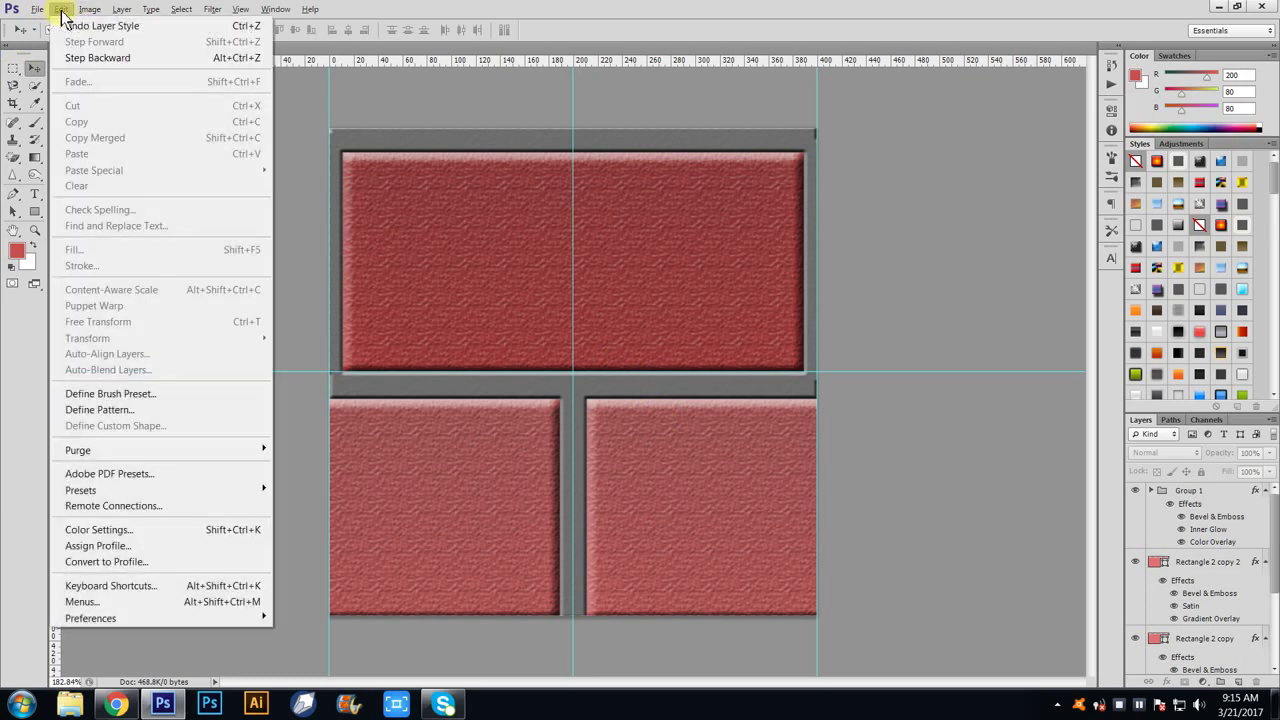
click(117, 410)
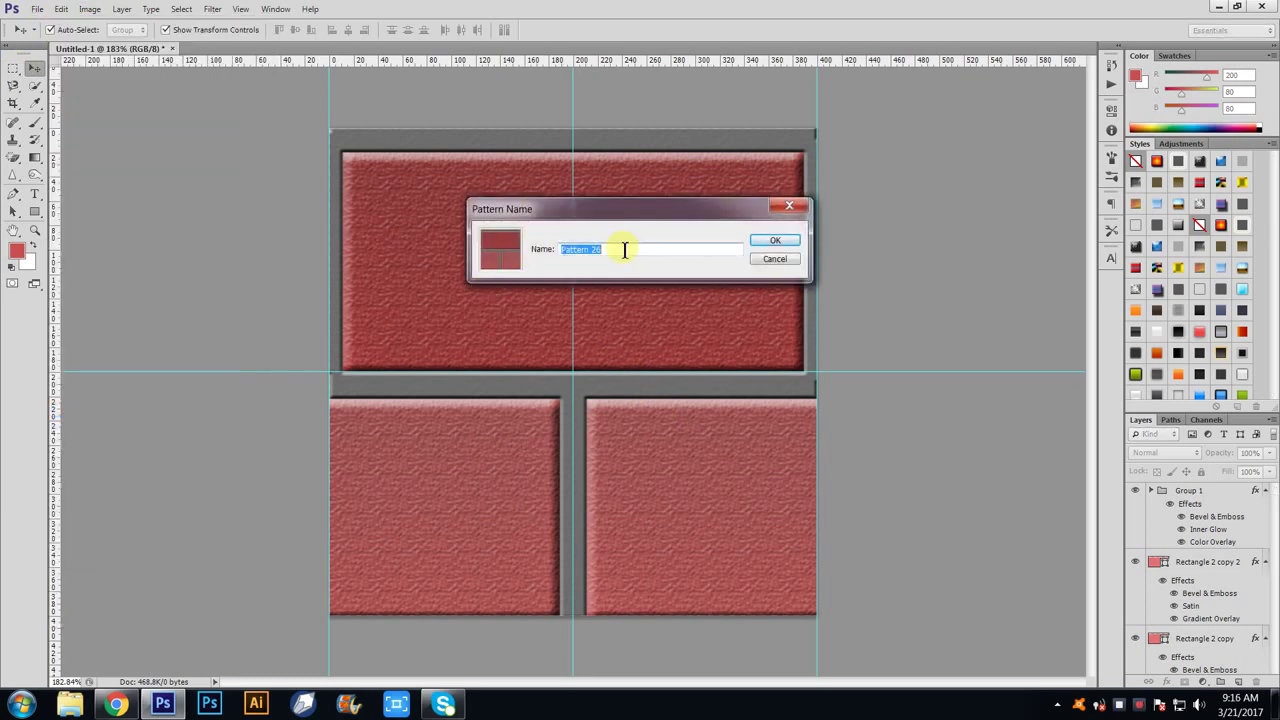
text(Brick)
key(Return)
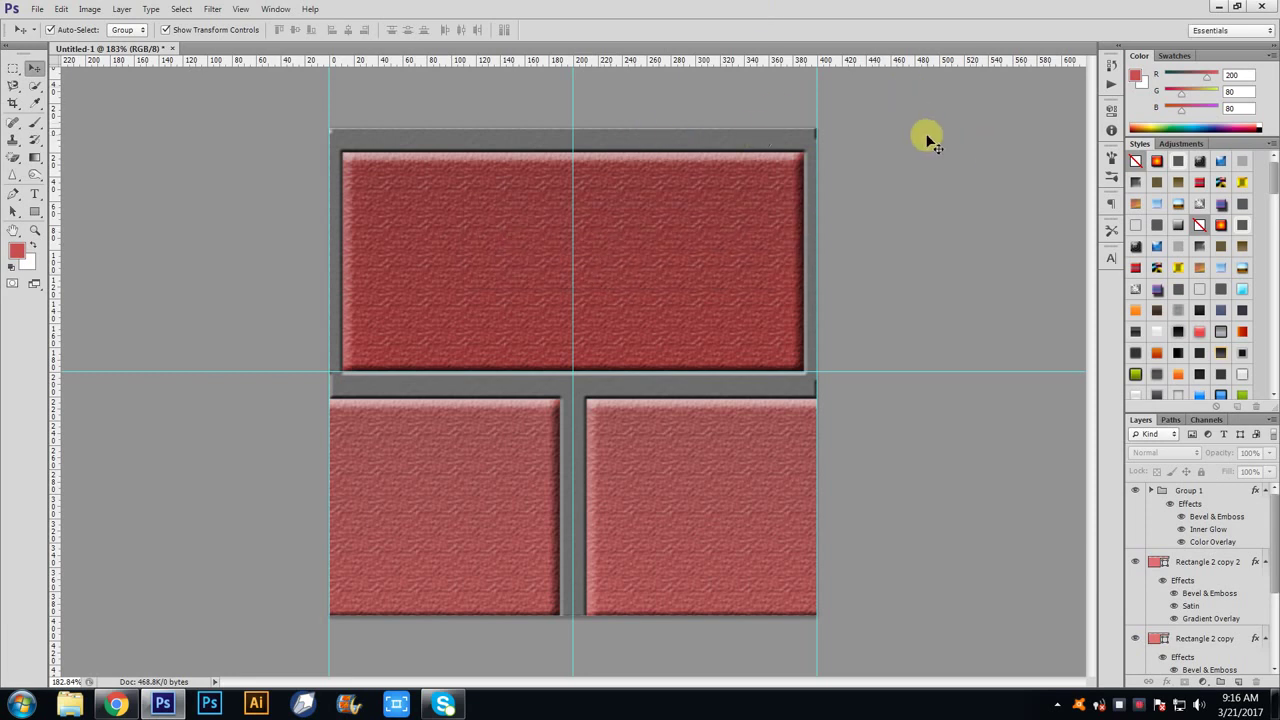
- Create International Paper document Untitled-2, duplicate its Background, and open the copy's Layer Style
click(36, 9)
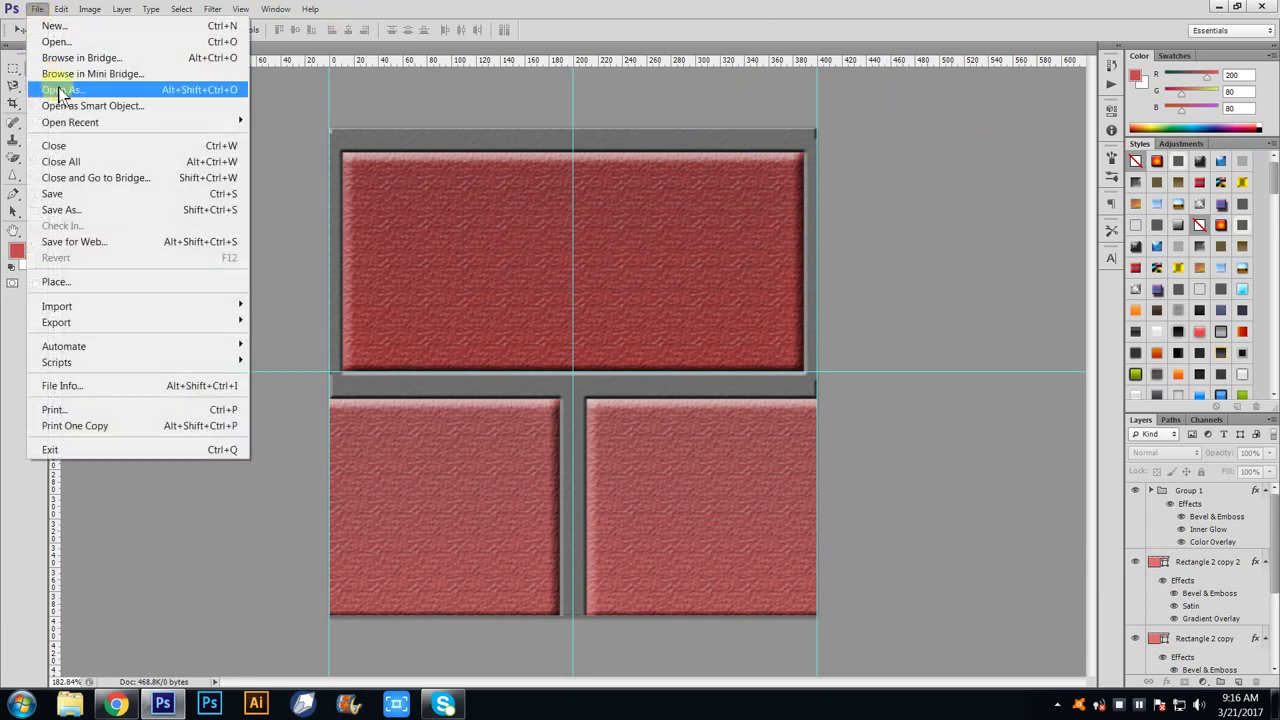
click(78, 27)
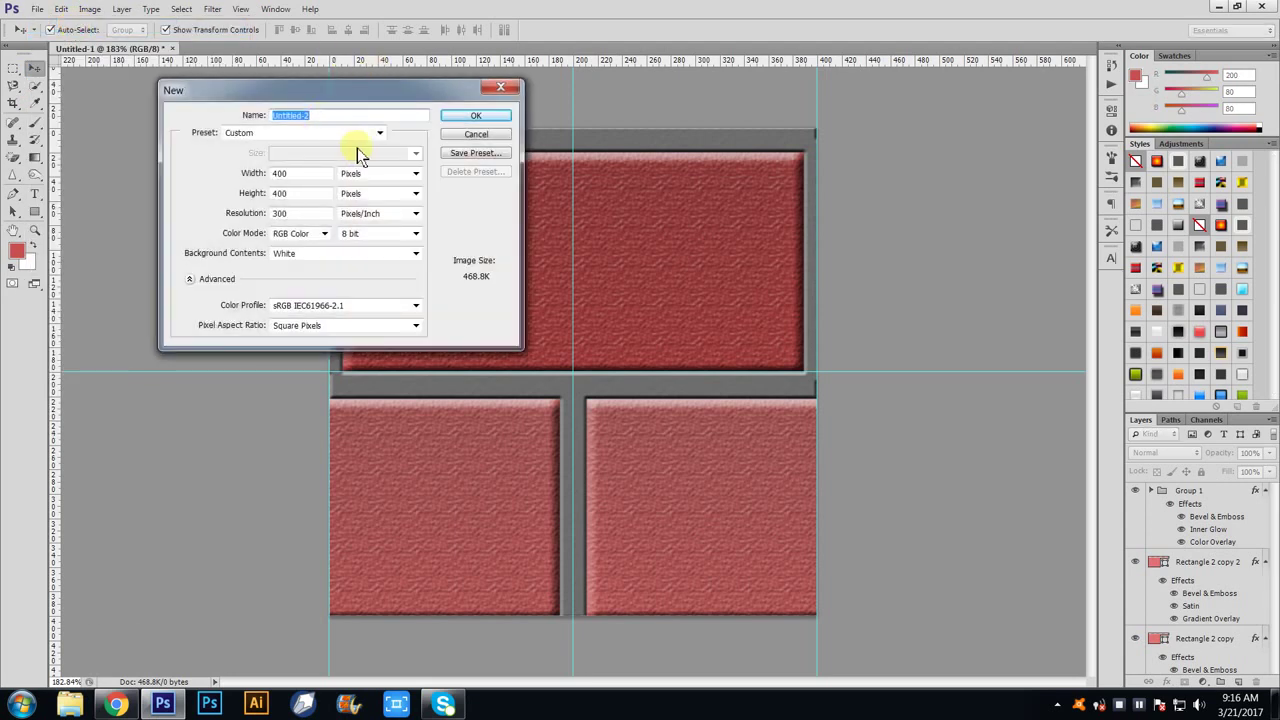
click(381, 132)
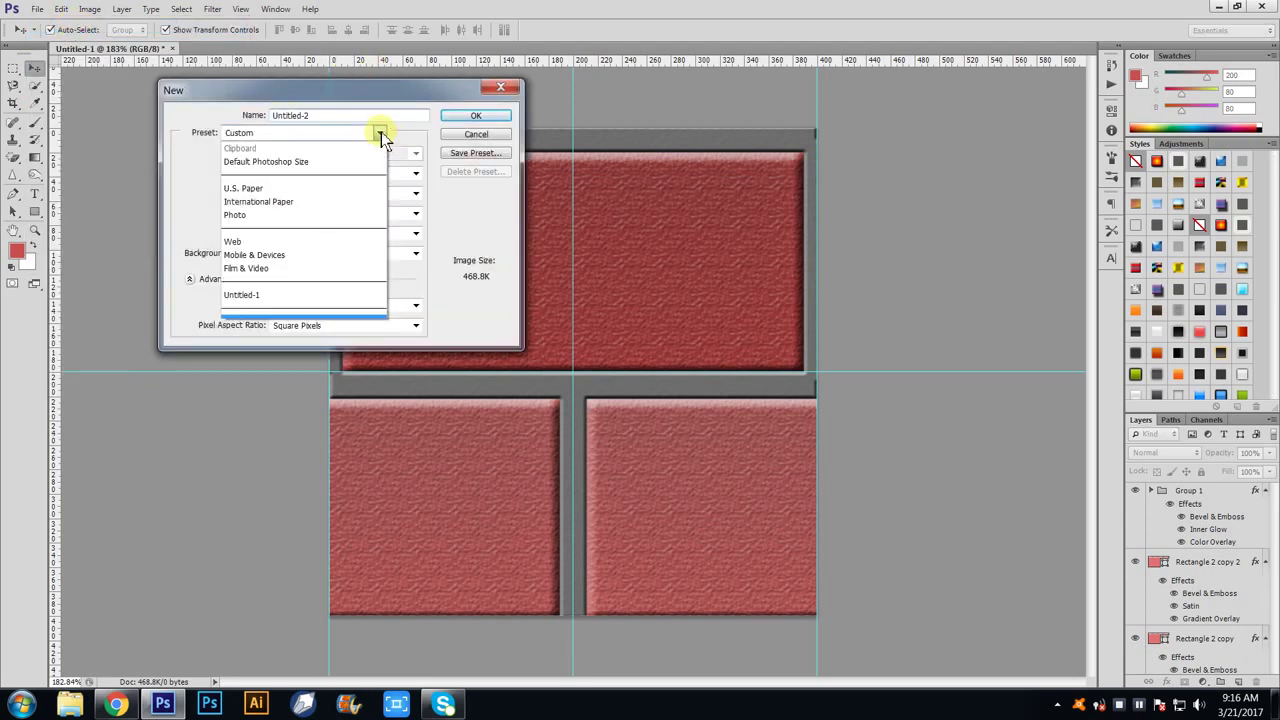
click(313, 206)
click(478, 115)
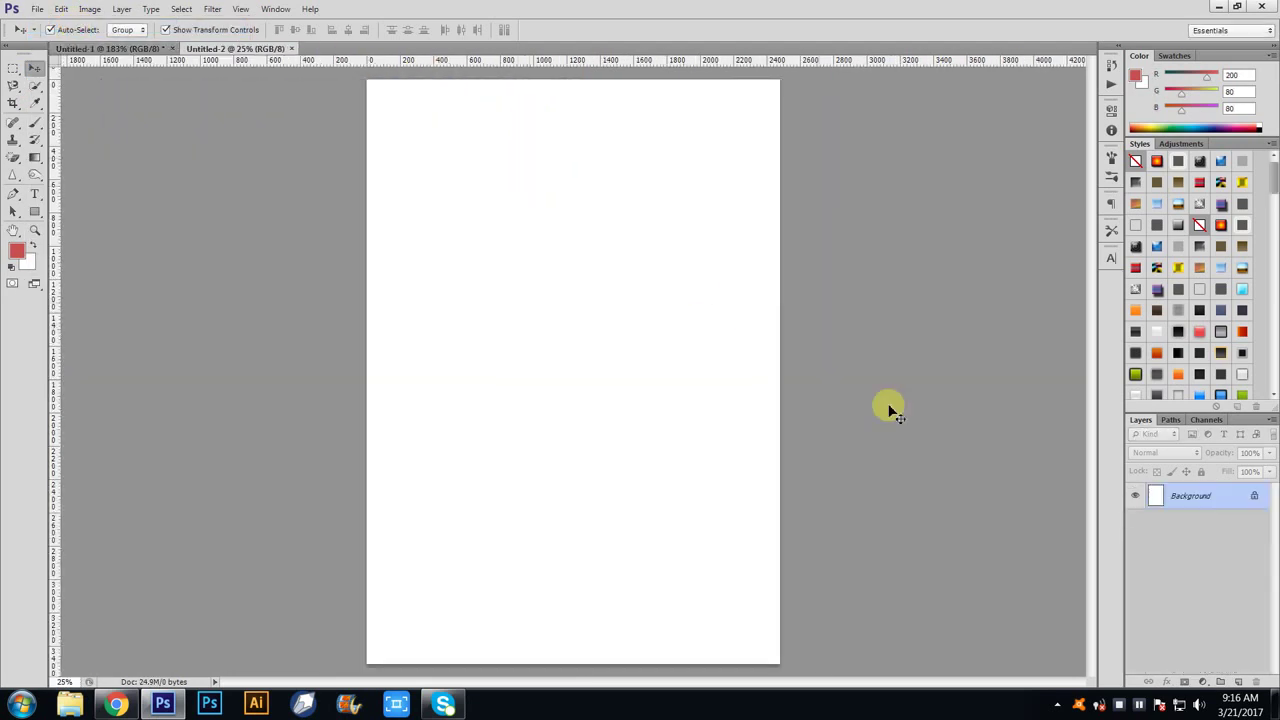
drag(1227, 509, 1238, 681)
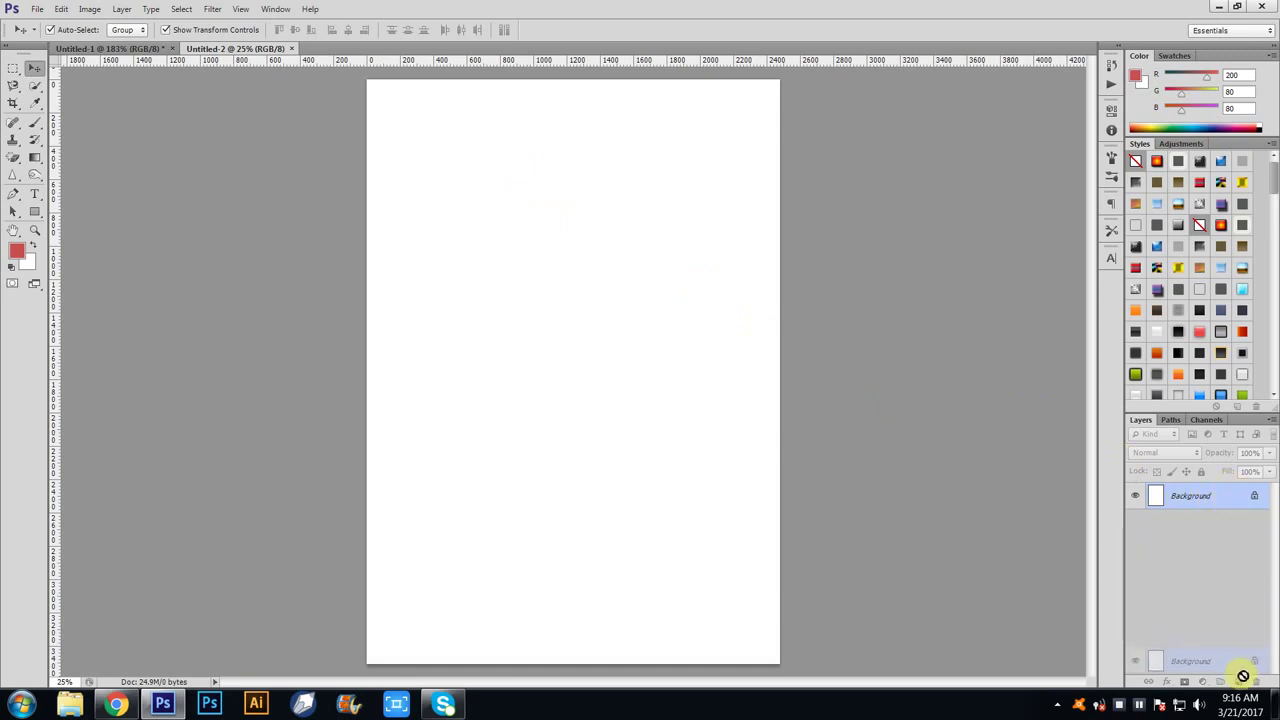
double_click(1245, 498)
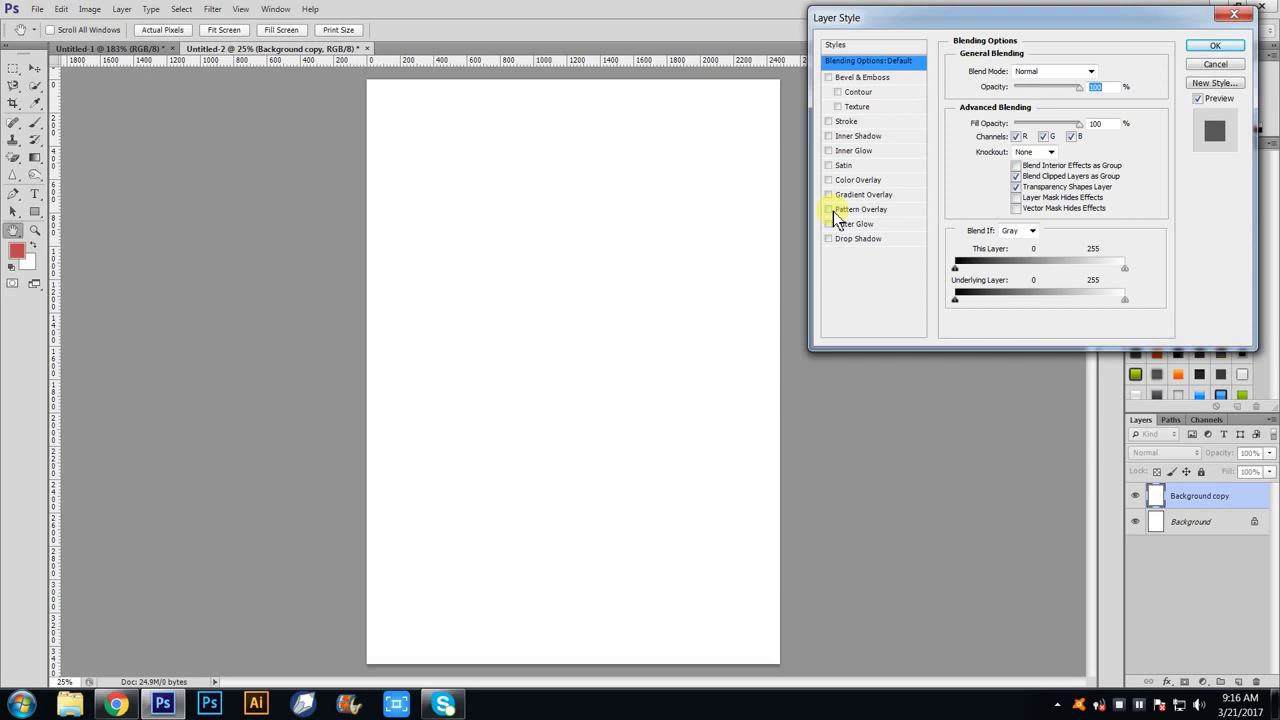
- Preview a Brick pattern overlay on the Background copy, scaled to 406%
click(828, 209)
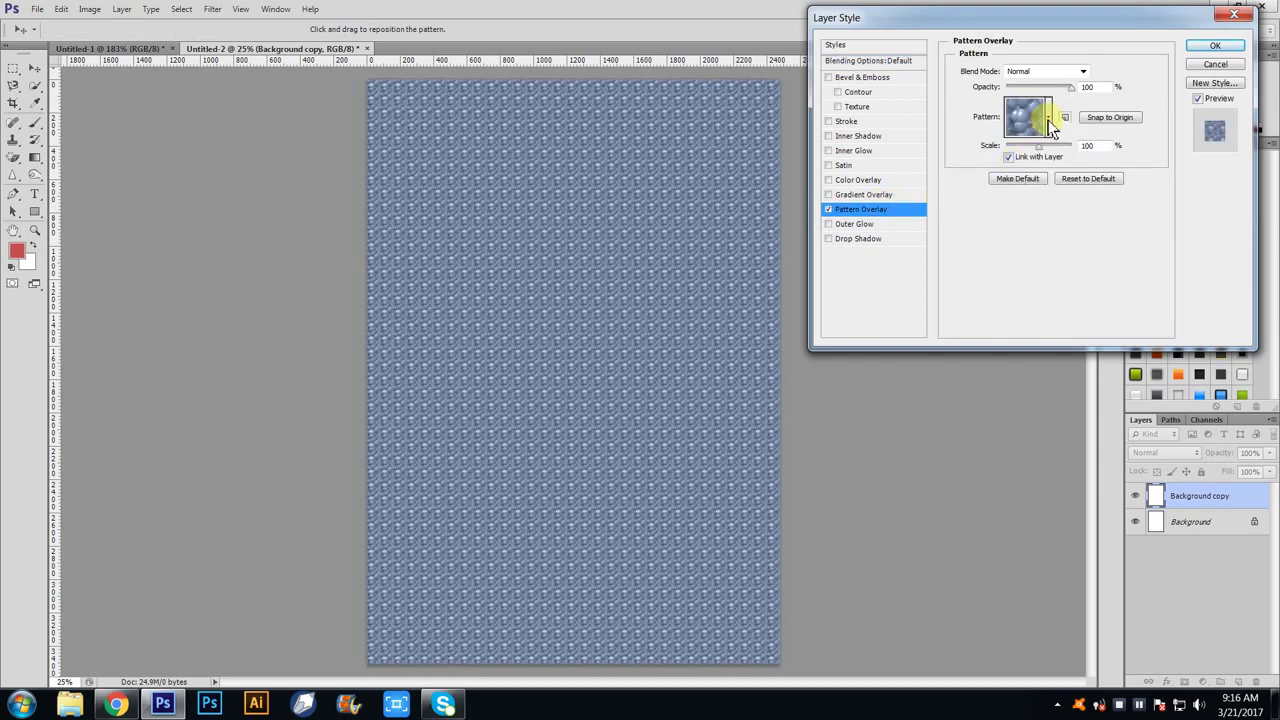
click(1052, 120)
scroll(1055, 178, down, 2)
scroll(1055, 180, down, 1)
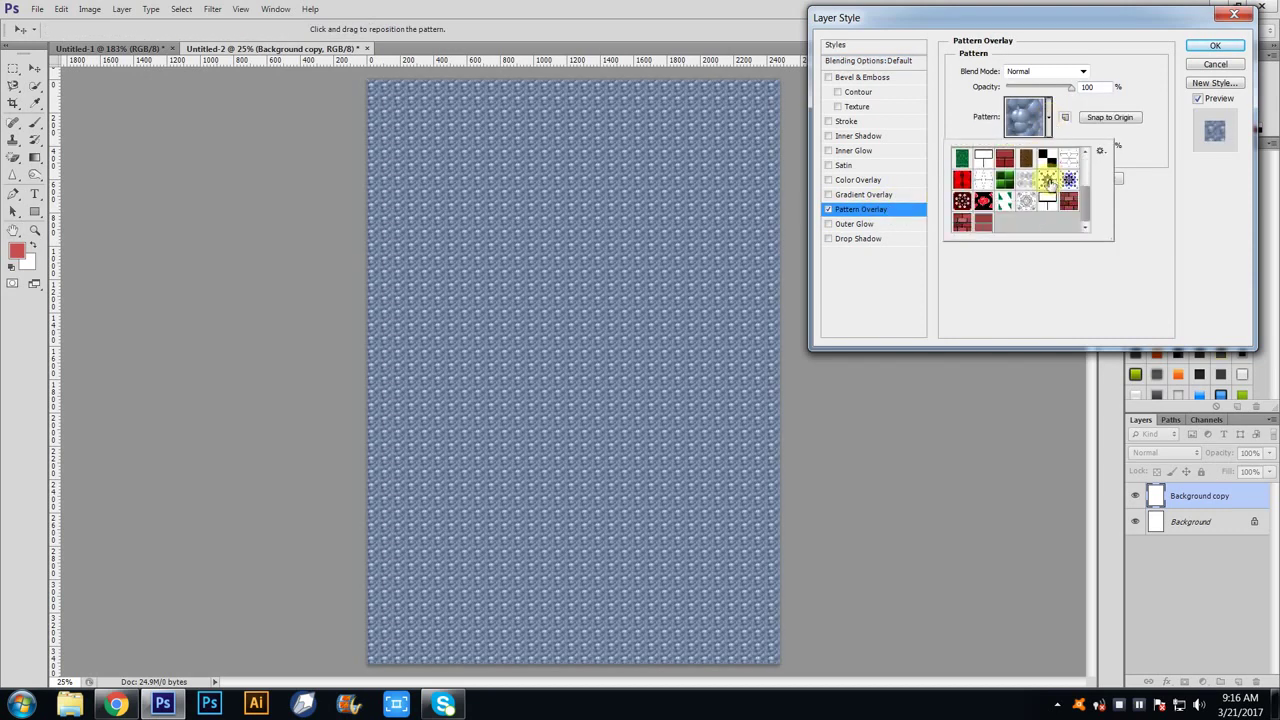
click(985, 223)
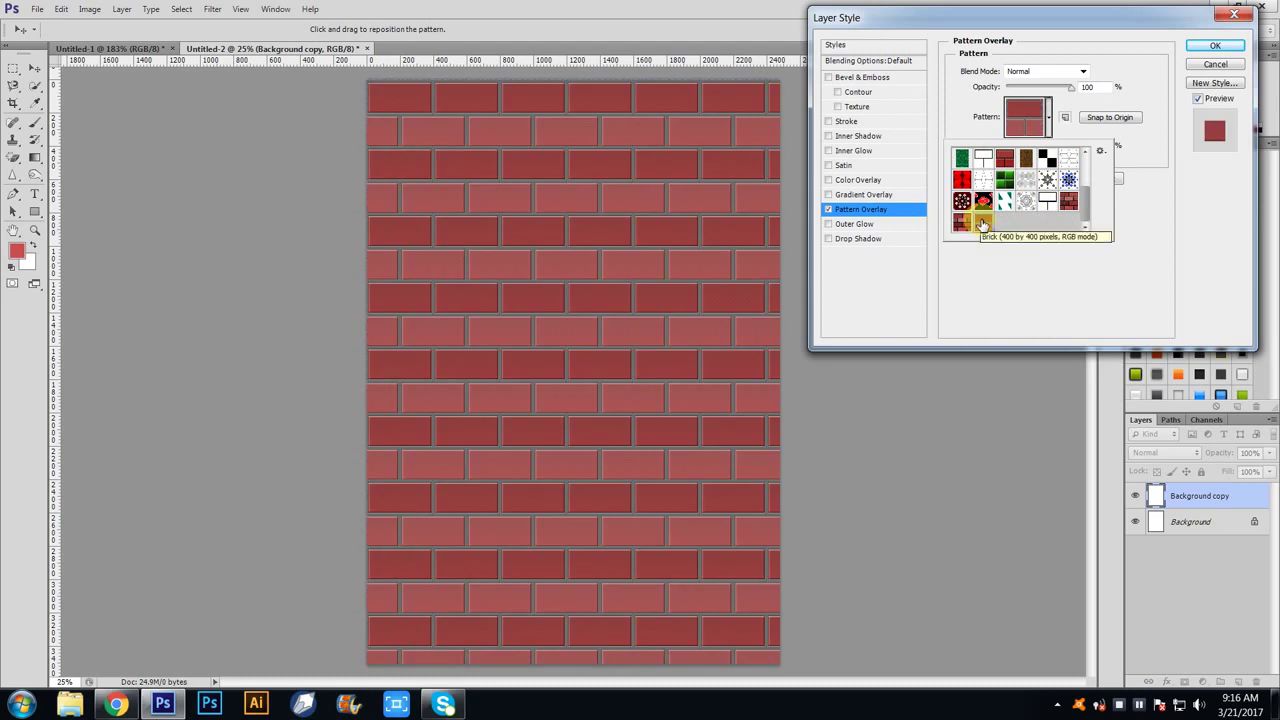
click(1042, 292)
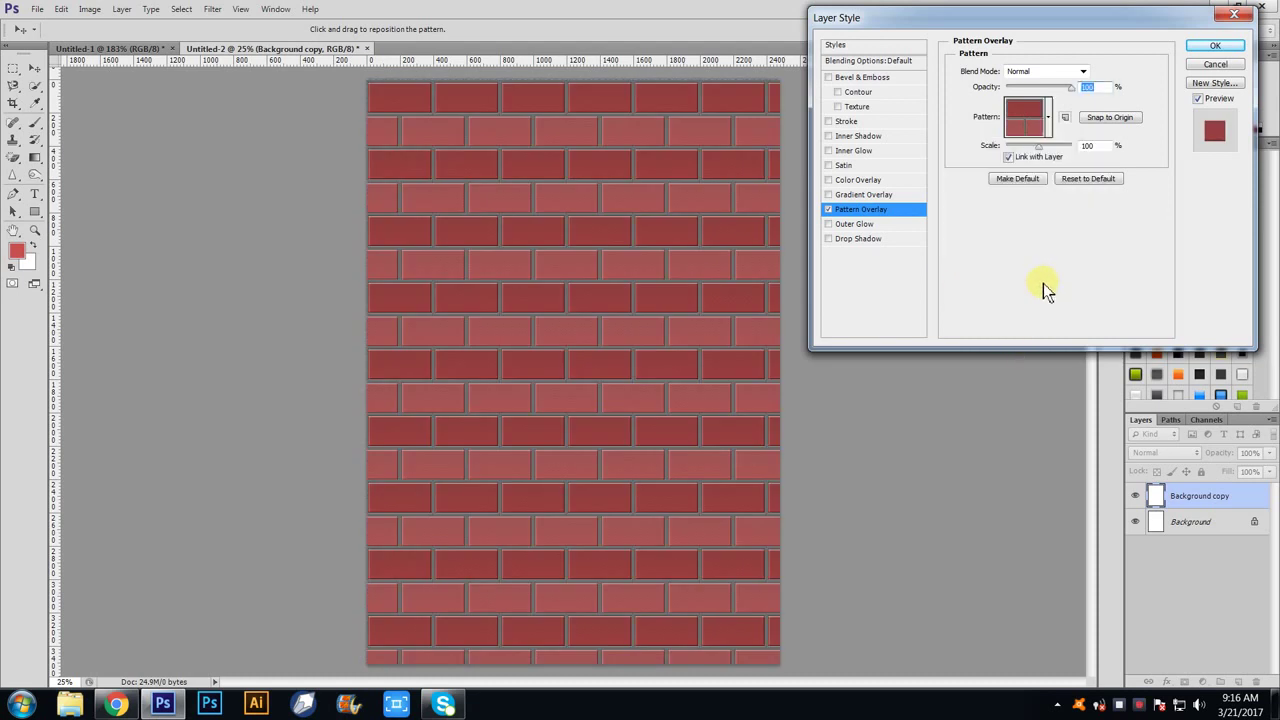
click(1038, 147)
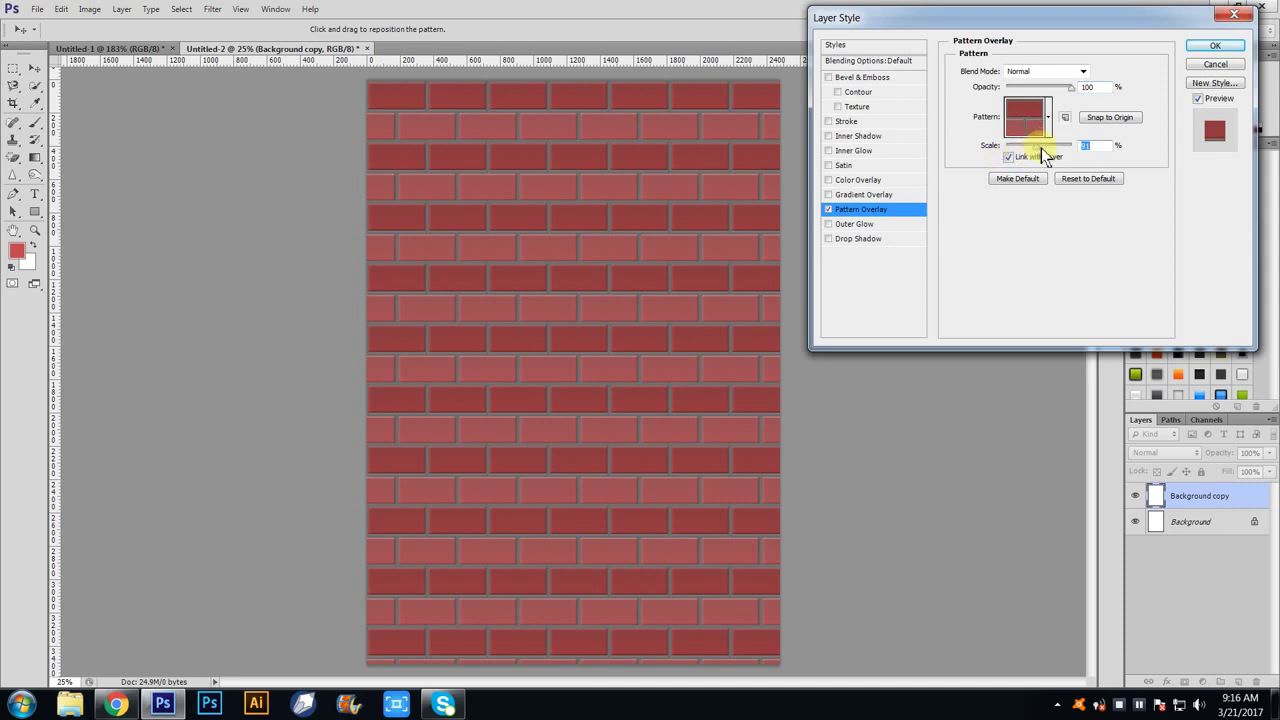
drag(1042, 155, 1020, 157)
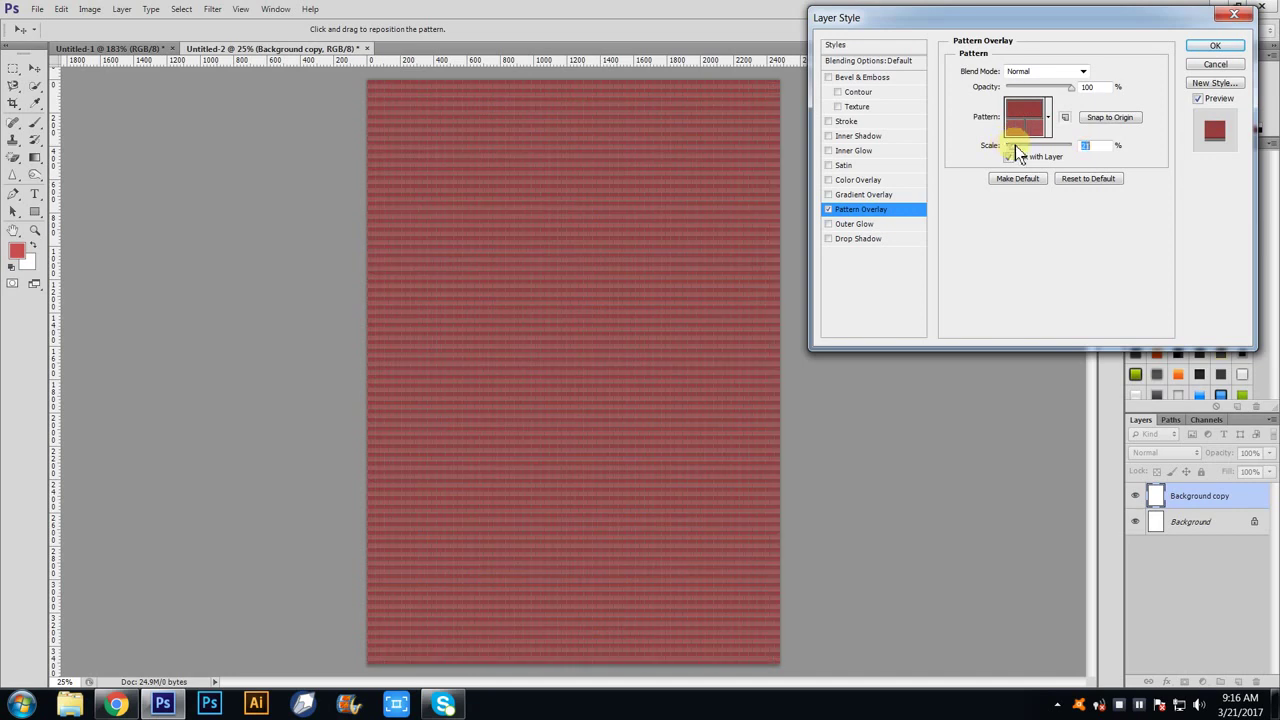
drag(1020, 157, 1076, 146)
drag(1055, 146, 1050, 146)
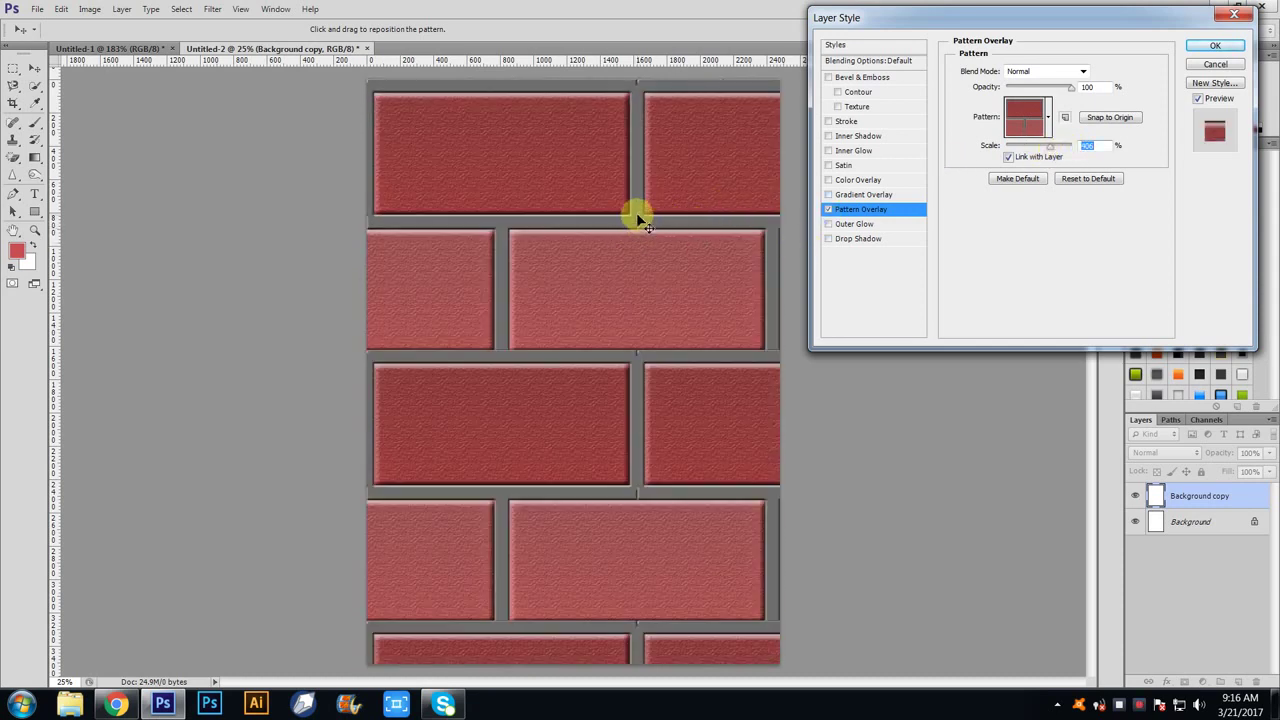
- Return to Photoshop from the taskbar and cancel the Layer Style dialog
click(116, 704)
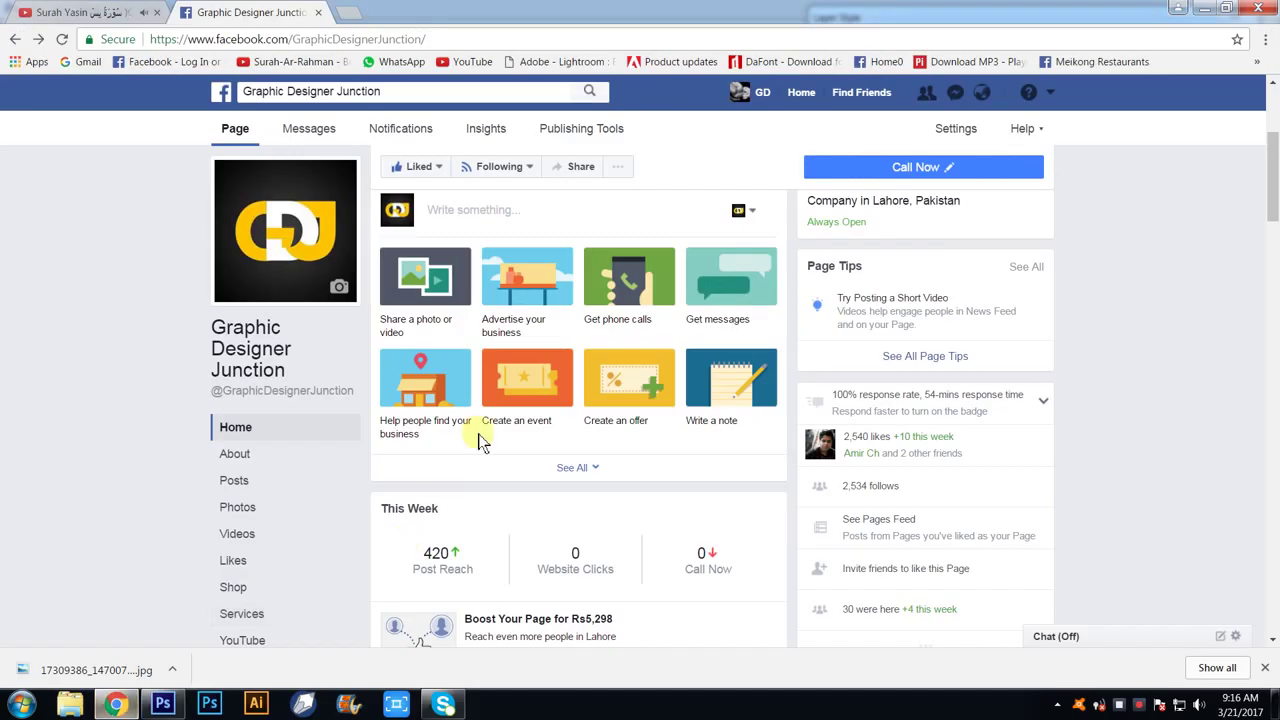
click(164, 704)
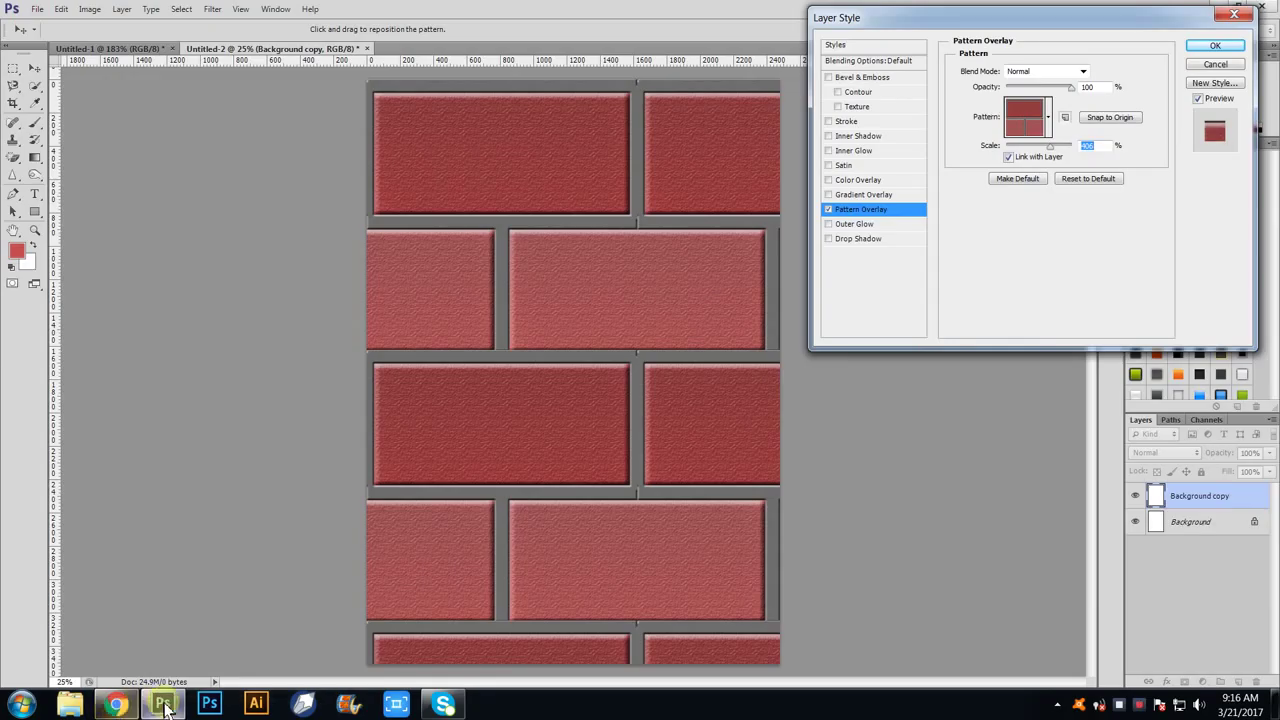
click(164, 704)
click(265, 175)
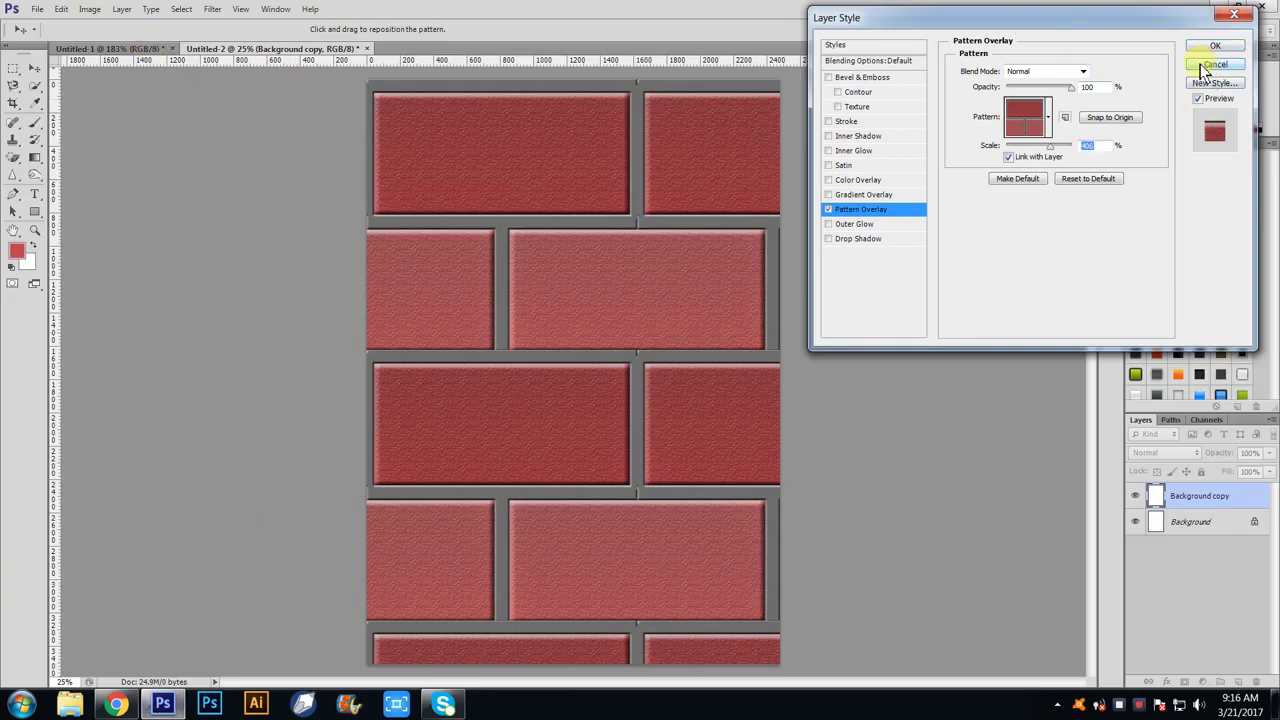
click(1203, 66)
- Return to the Untitled-1 brick tile and undo an accidental widening of the brick group
click(112, 48)
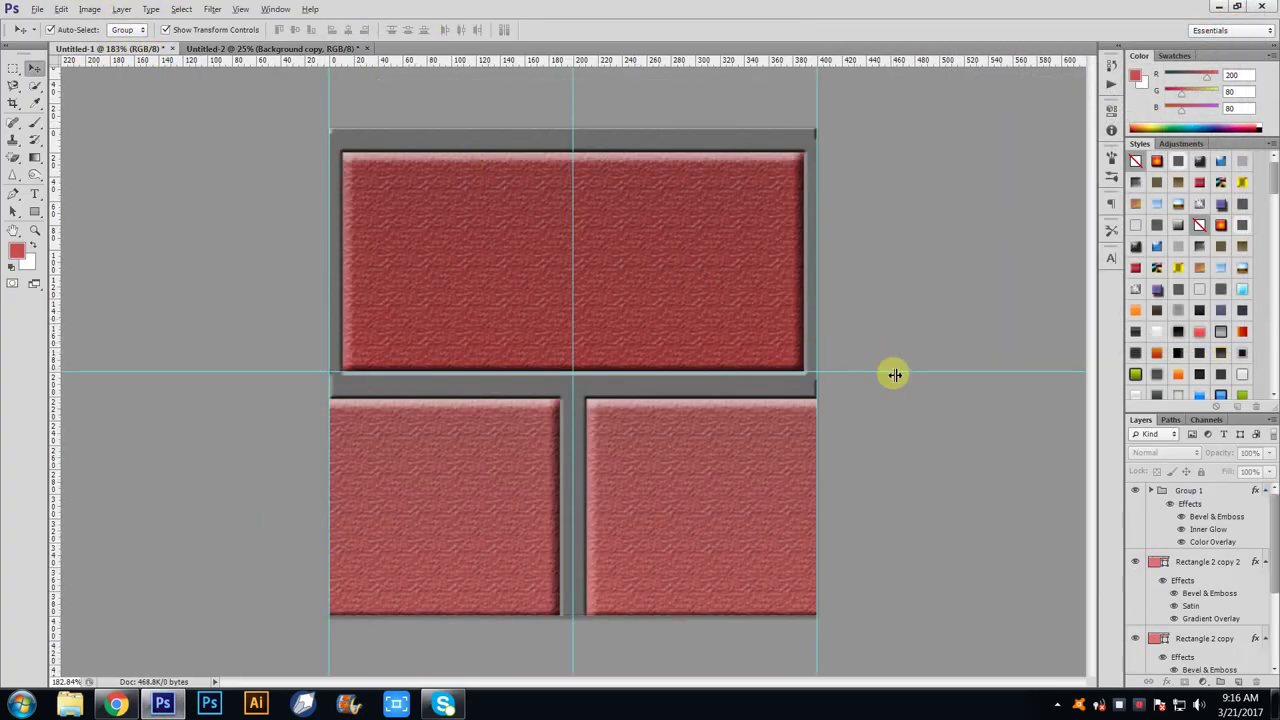
scroll(894, 374, up, 2)
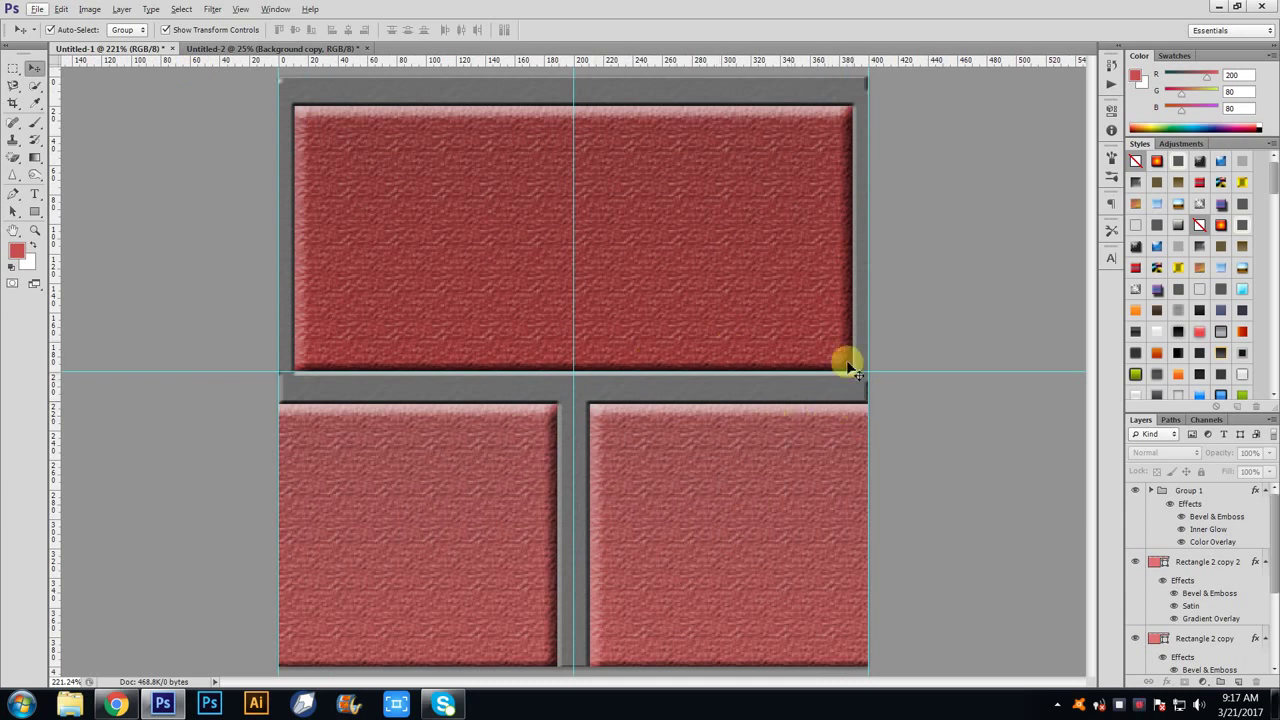
click(850, 370)
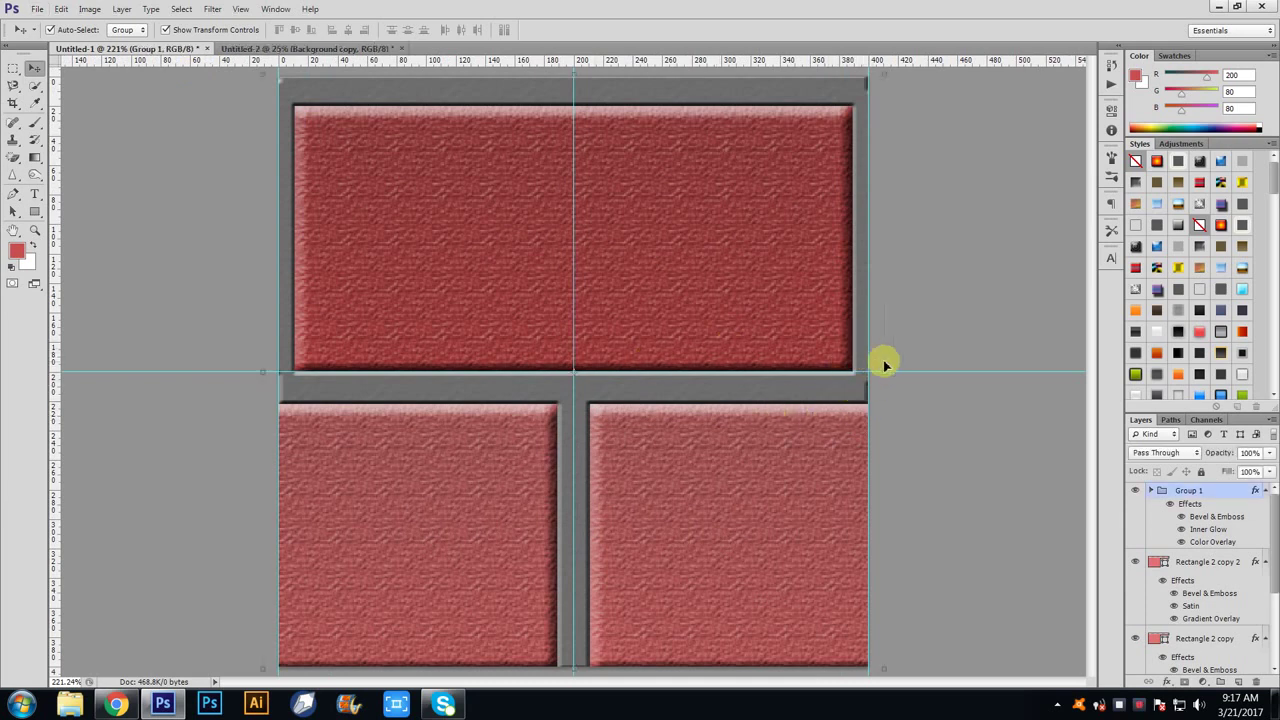
drag(885, 372, 893, 389)
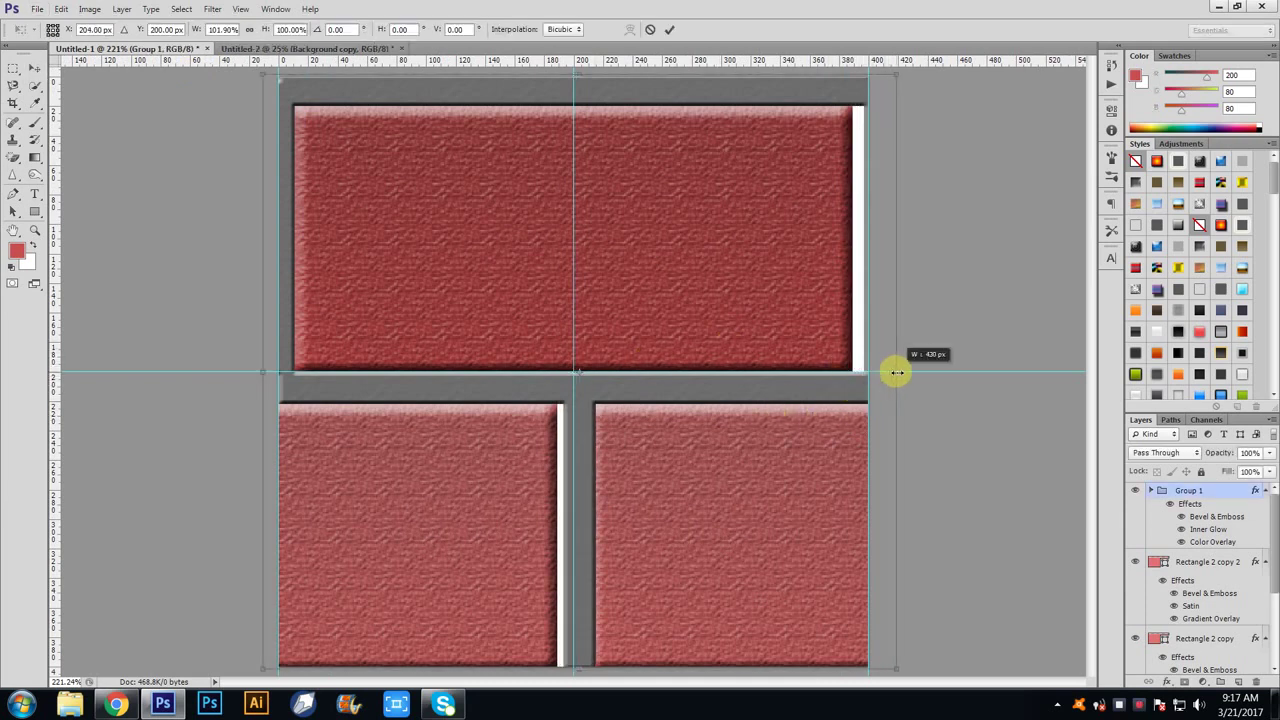
key(ctrl+z)
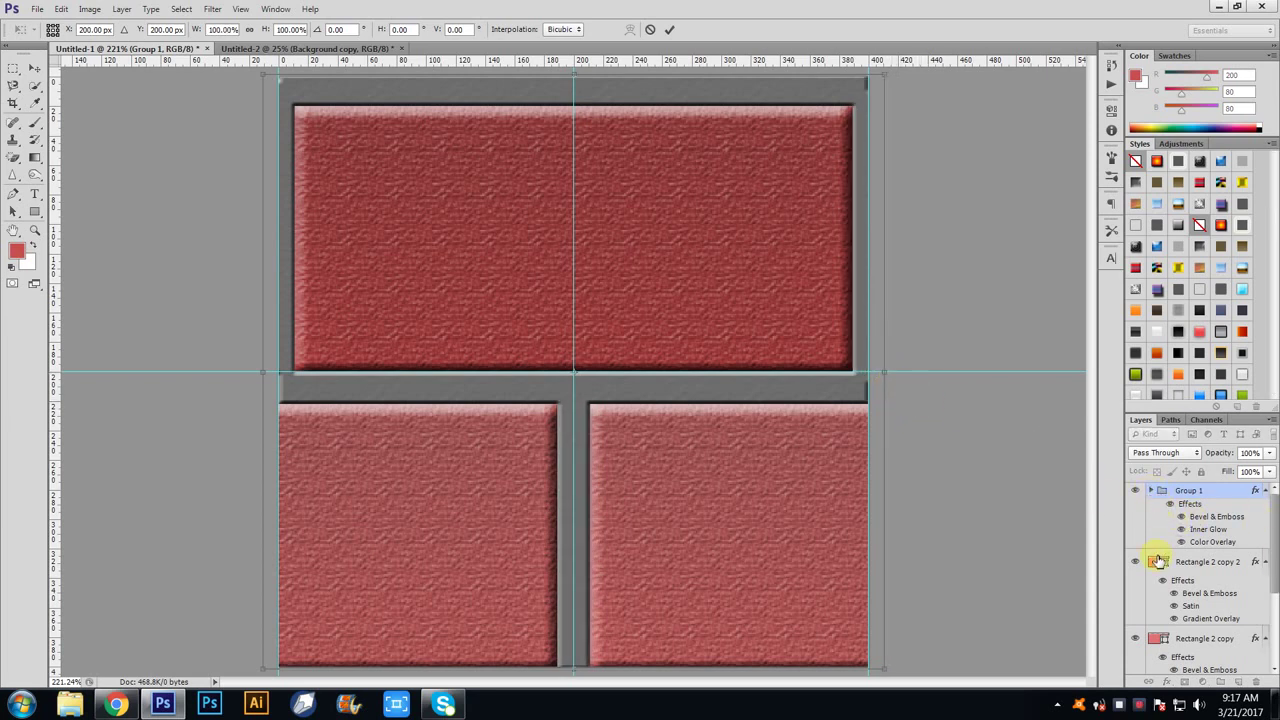
key(Return)
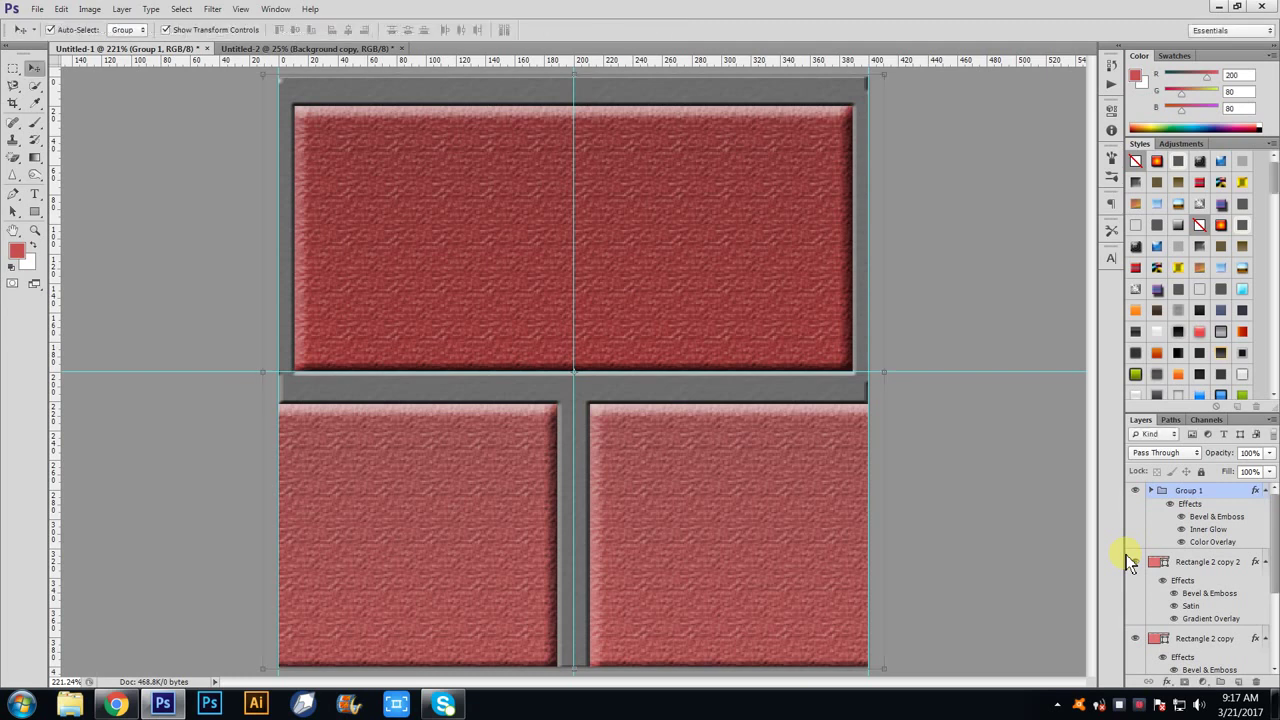
- Identify Rectangle 1 copy 3 in Group 1 and stretch the right mortar strip downward
click(1151, 491)
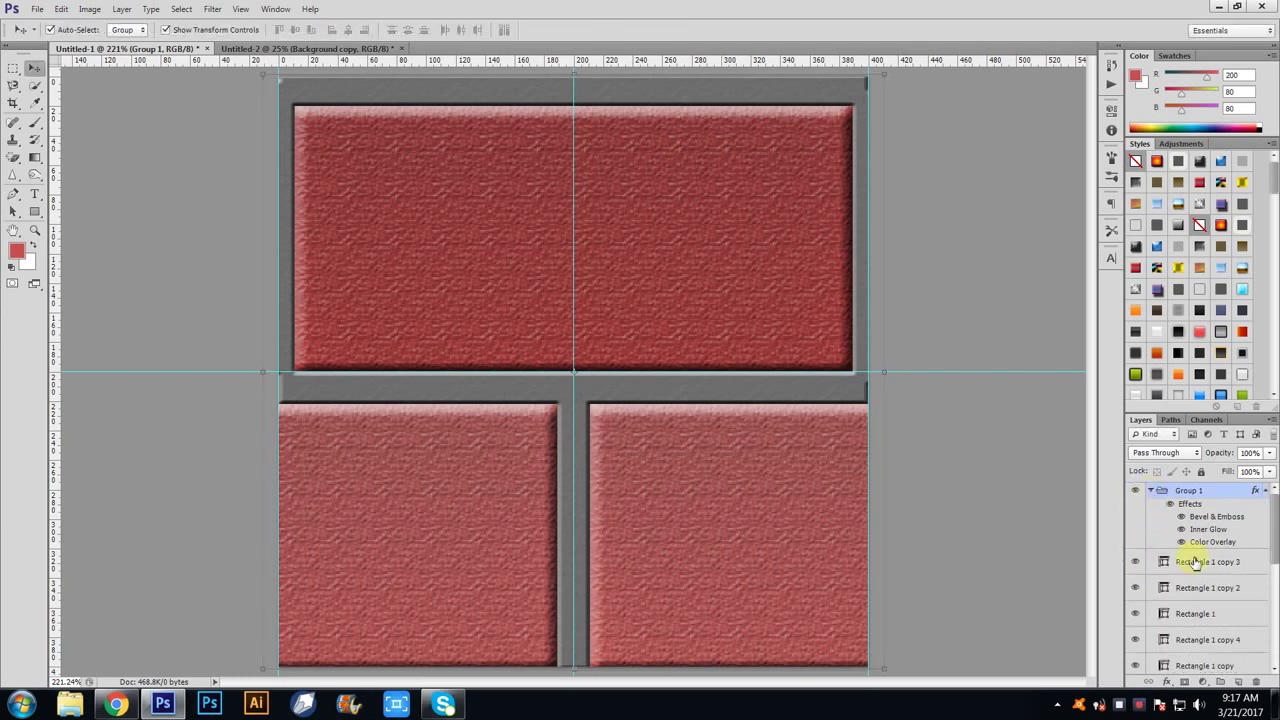
click(1136, 562)
click(1136, 562)
click(1136, 562)
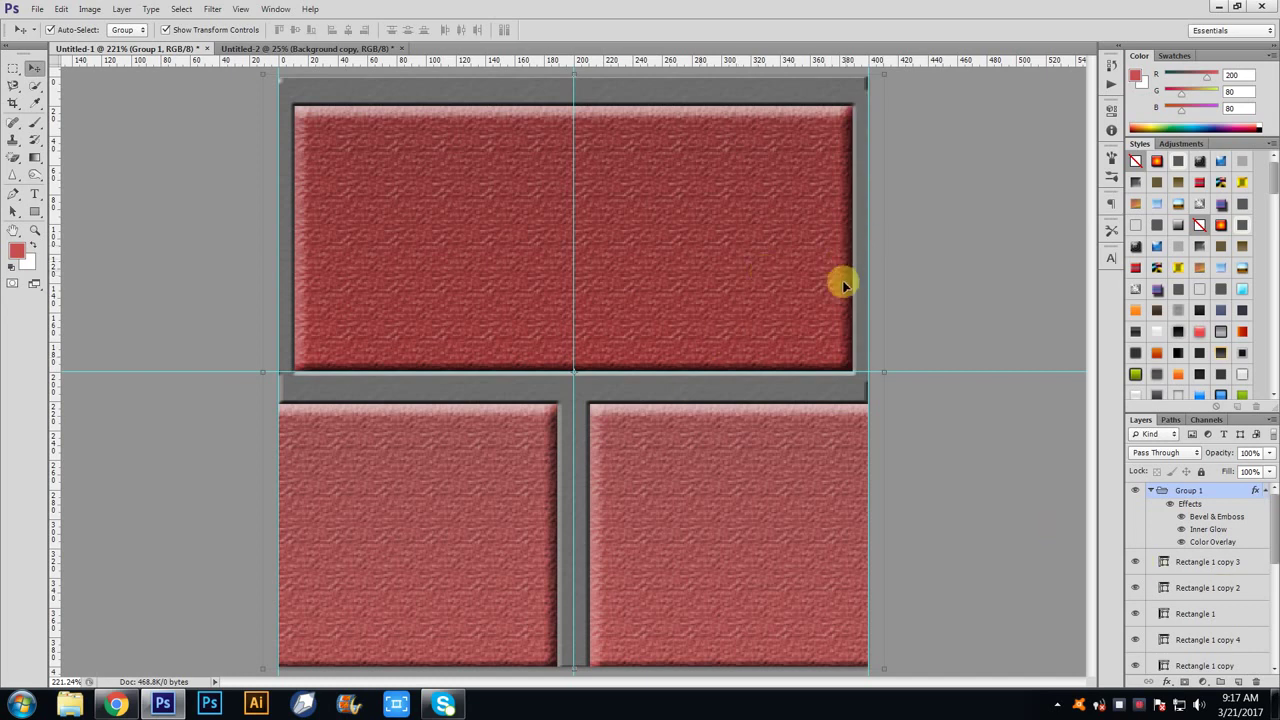
click(1177, 568)
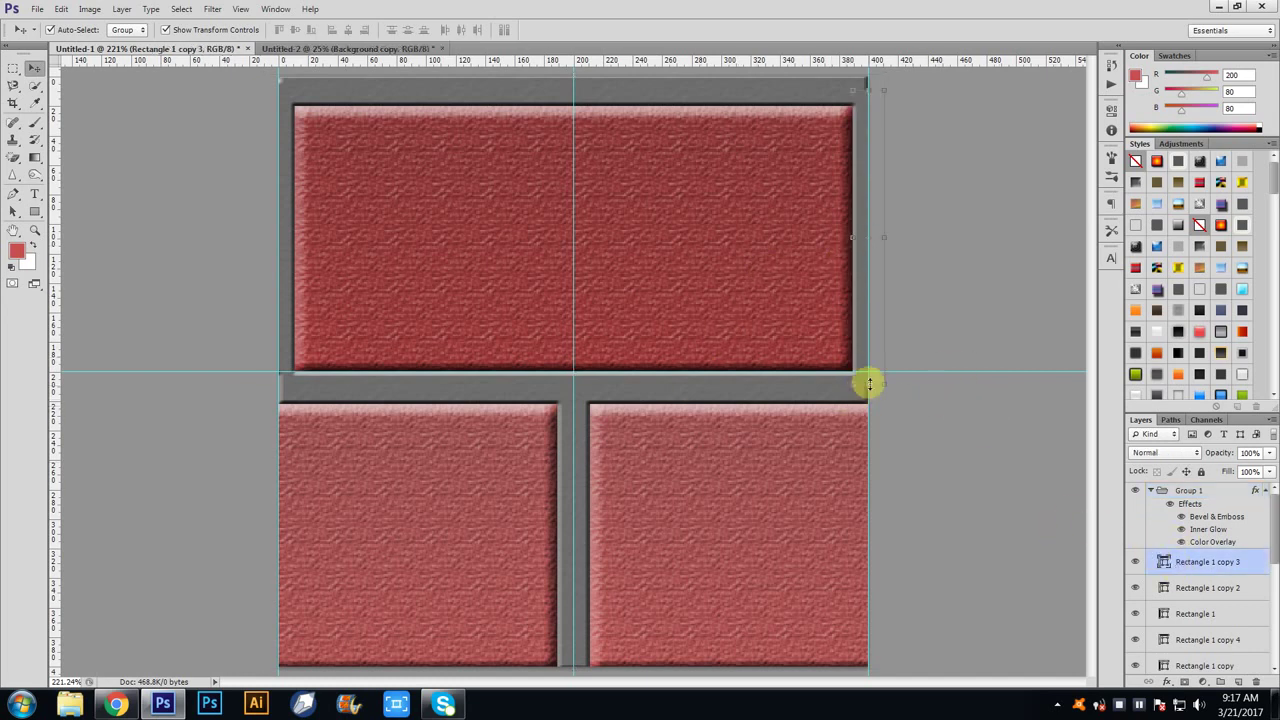
drag(869, 388, 869, 404)
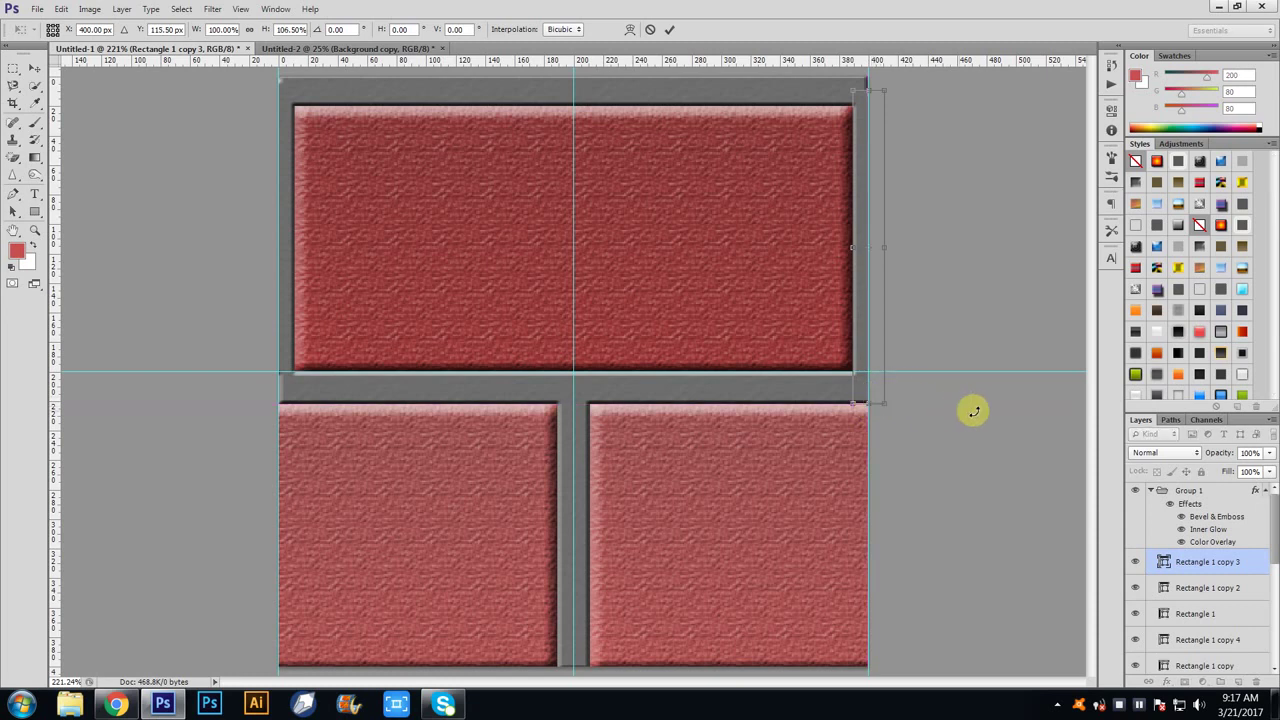
key(Return)
click(980, 415)
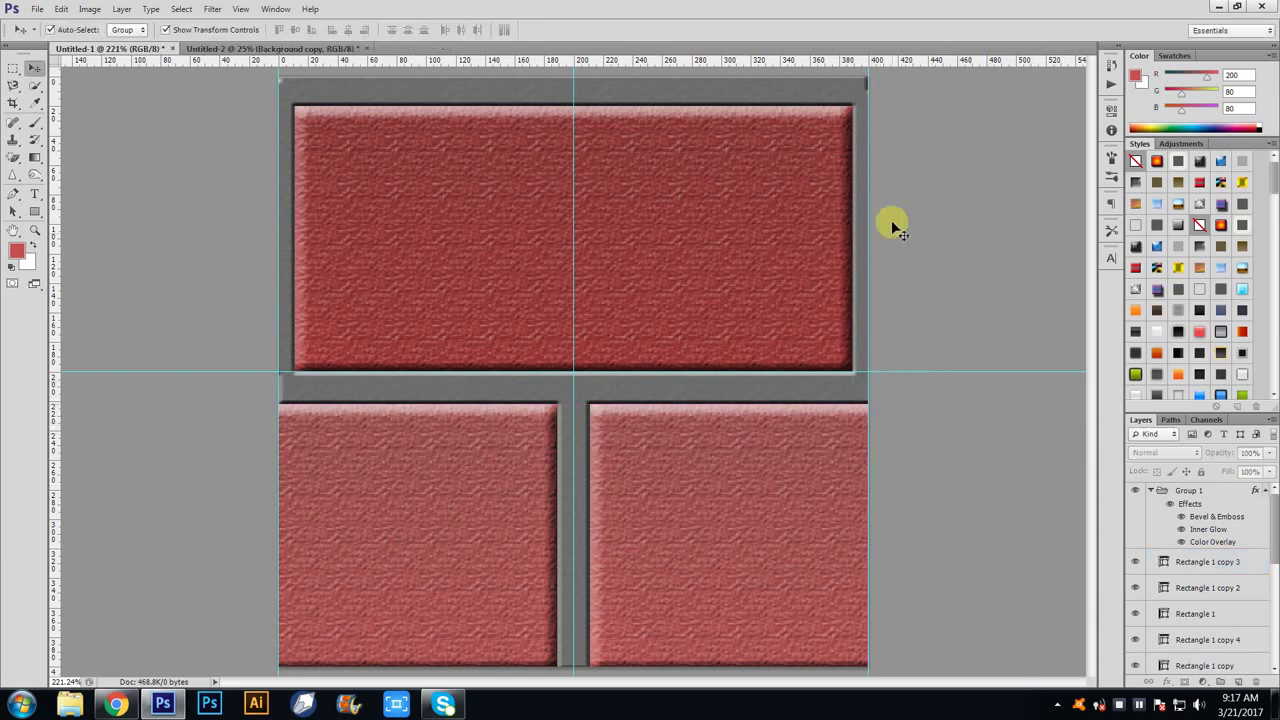
- Extend Rectangle 1 copy 3 upward until it reaches the tile's top edge
click(858, 110)
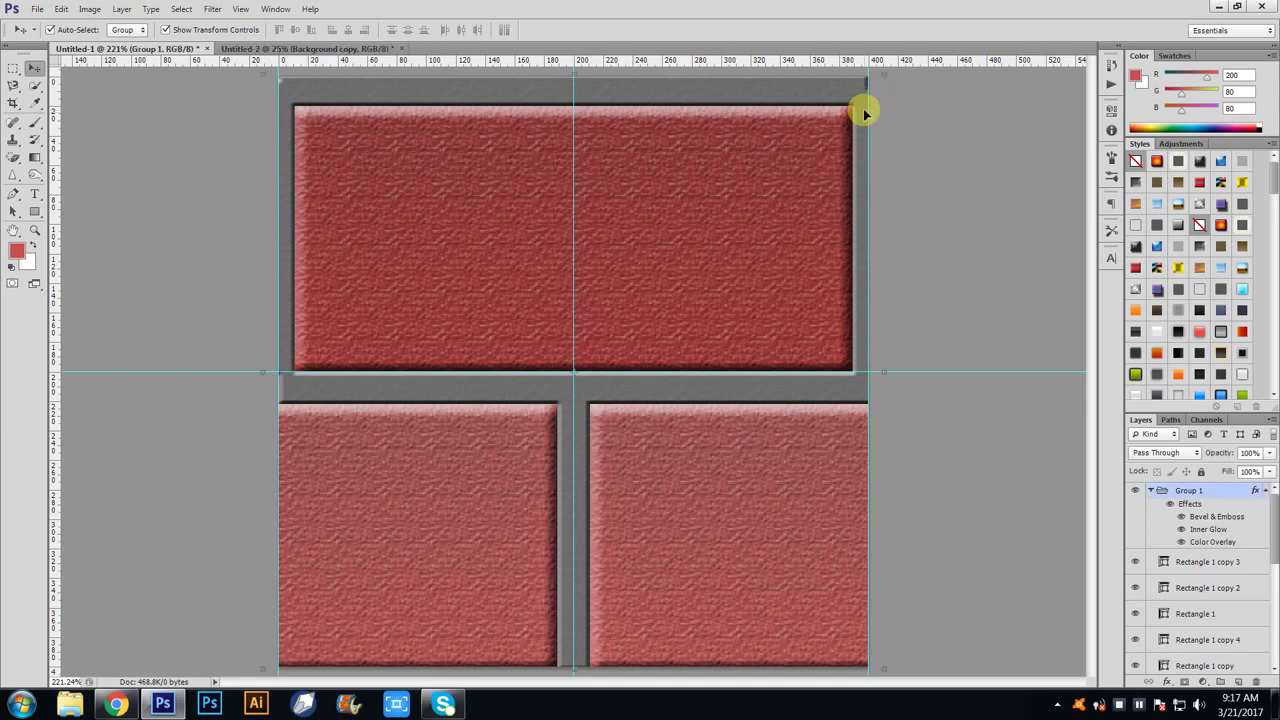
click(1200, 568)
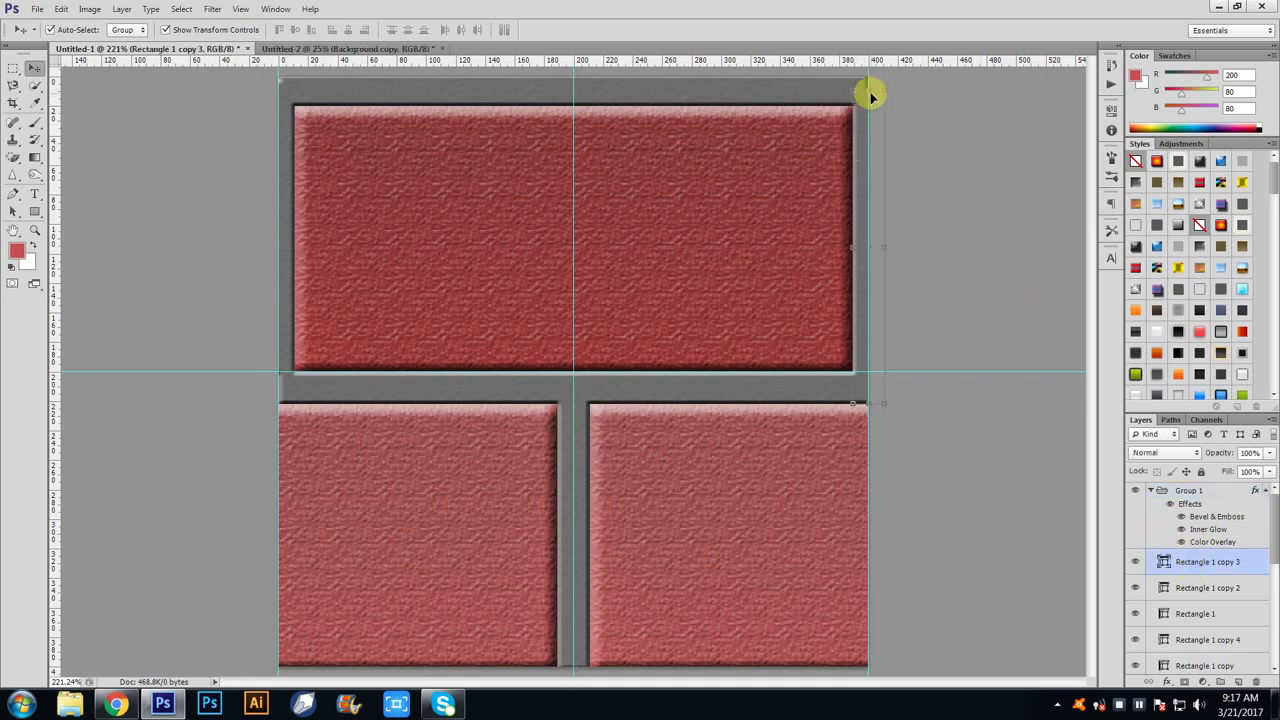
drag(871, 90, 871, 80)
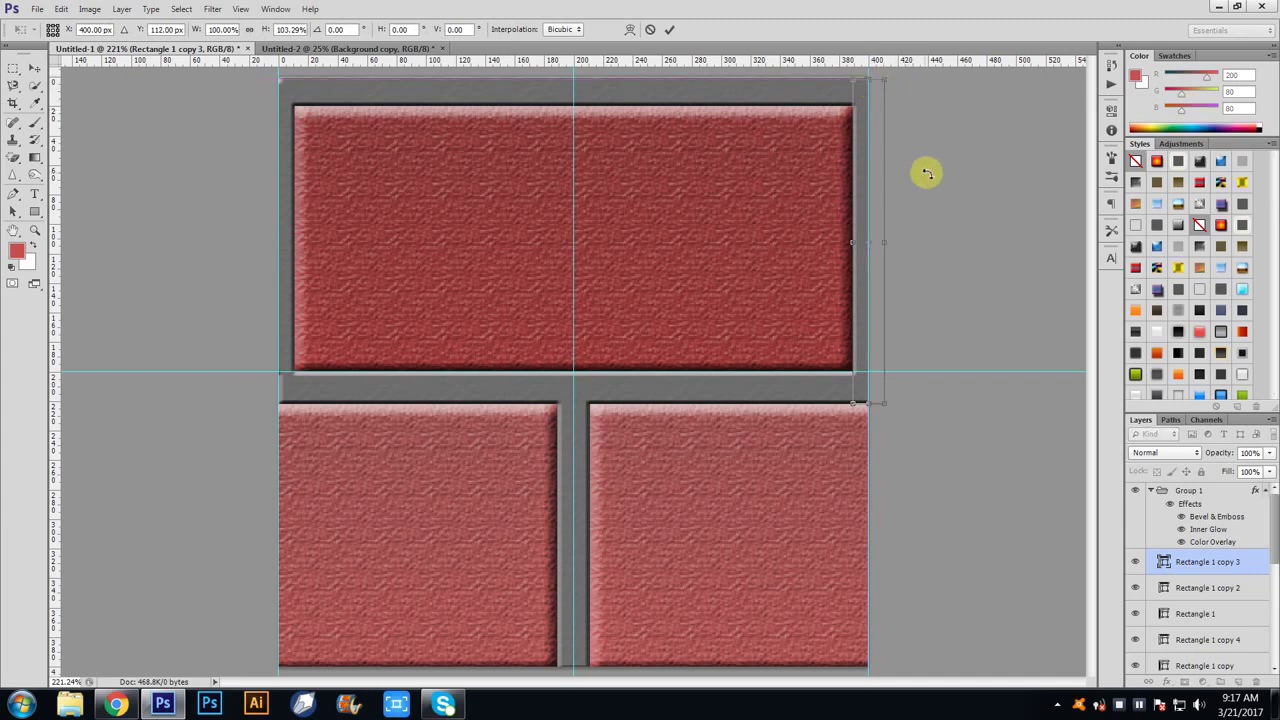
scroll(892, 66, up, 2)
scroll(880, 90, up, 3)
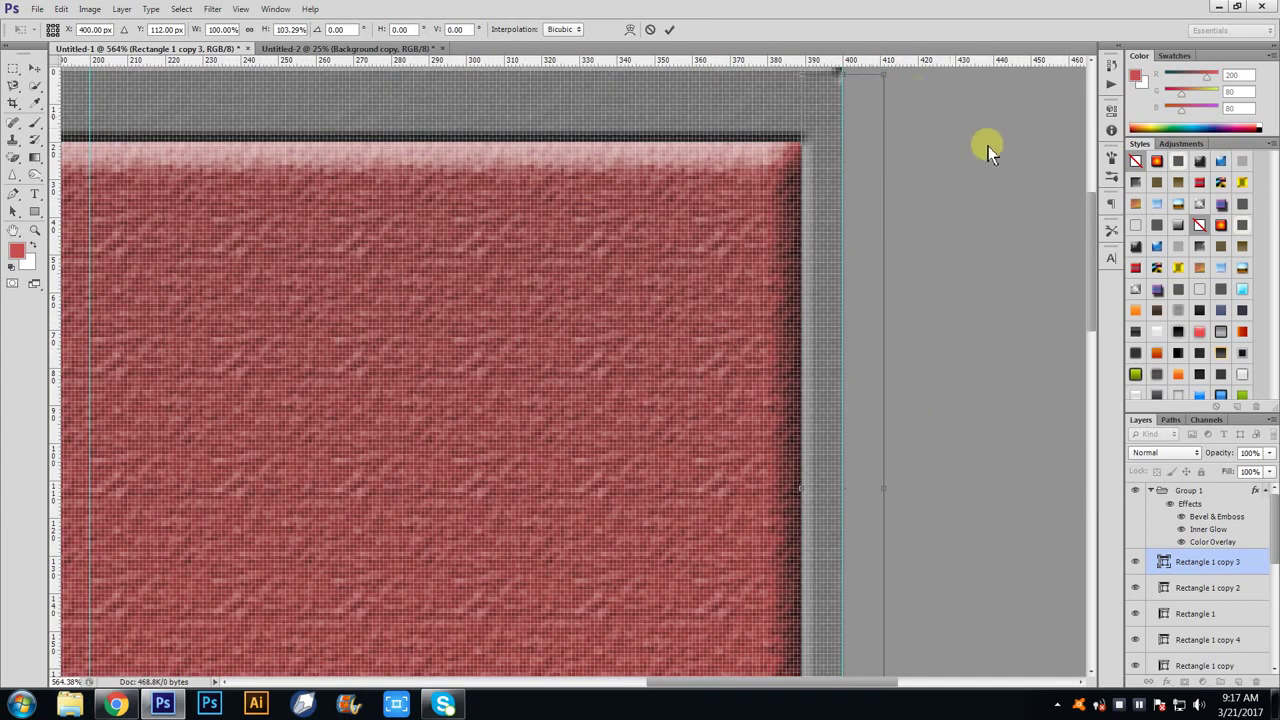
scroll(1091, 242, up, 5)
scroll(1089, 180, up, 1)
scroll(966, 271, down, 1)
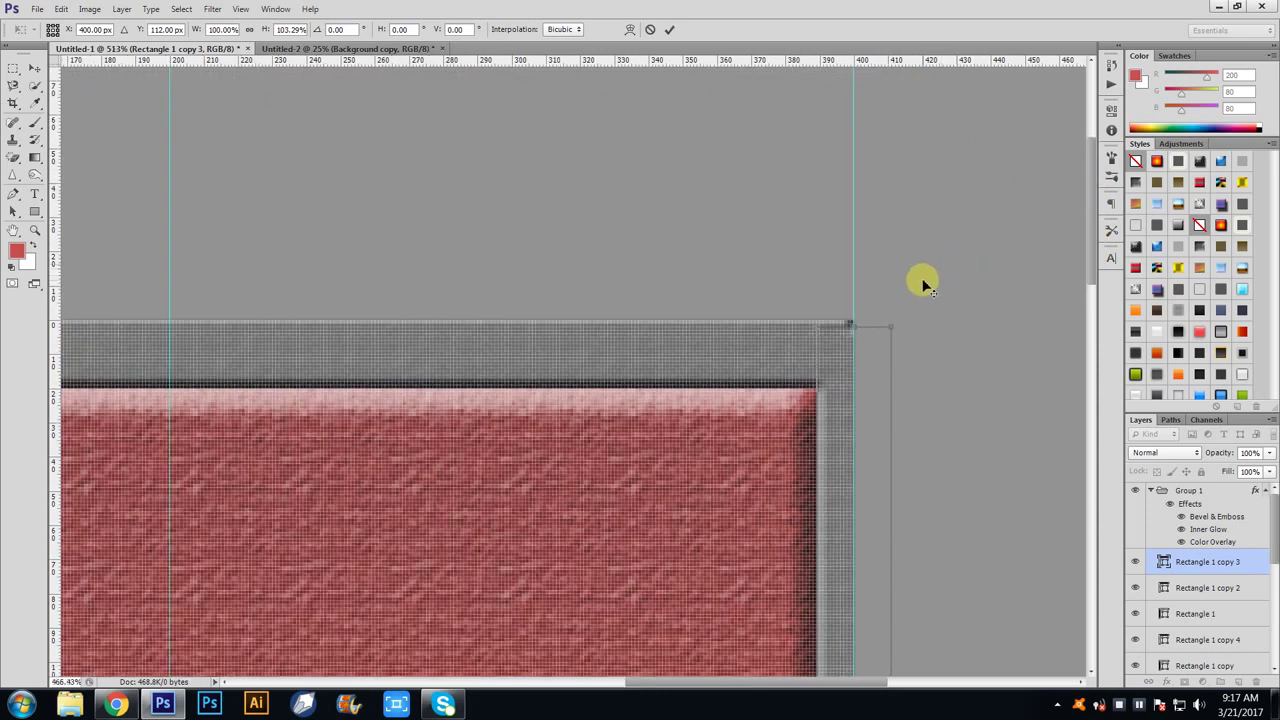
scroll(923, 277, down, 1)
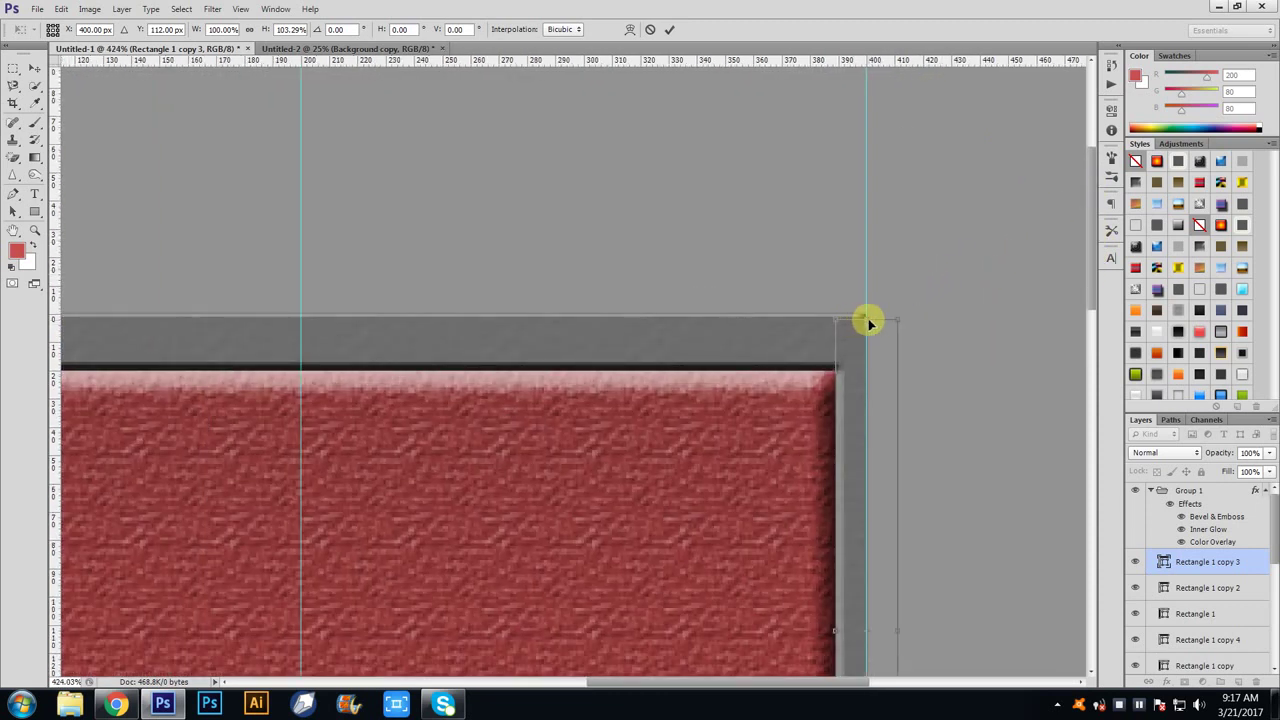
key(Return)
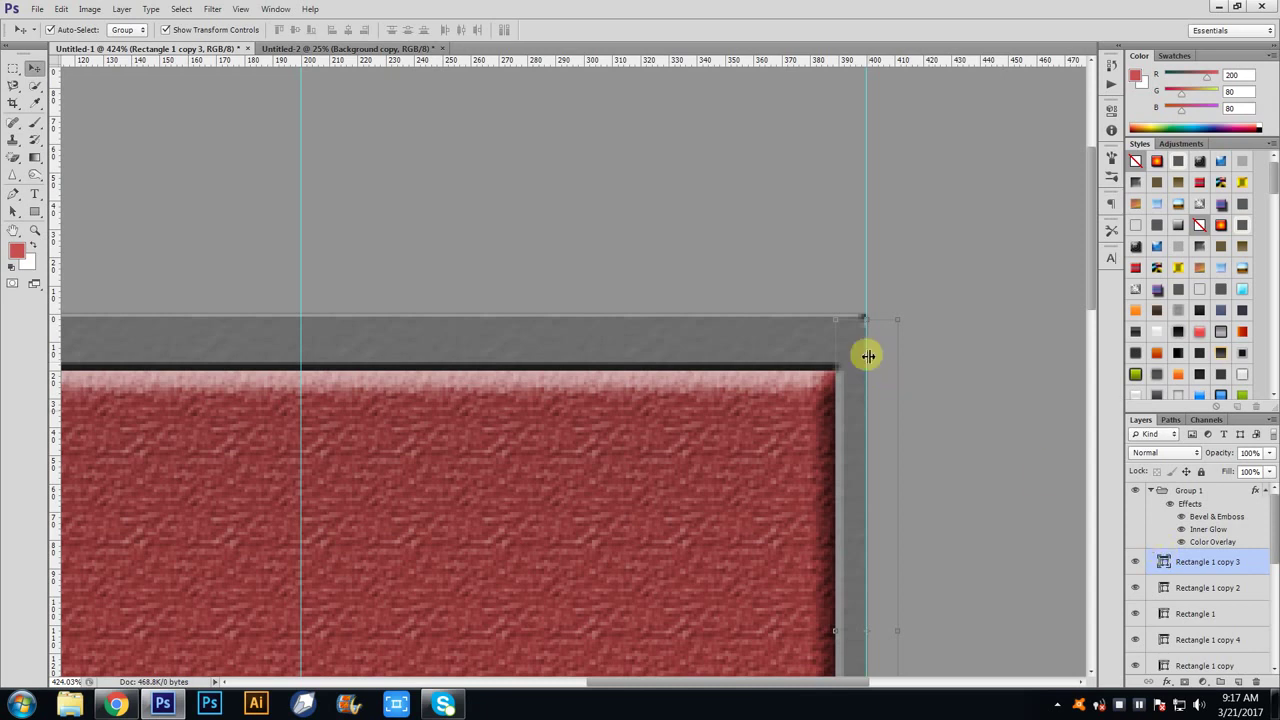
key(ctrl+t)
drag(864, 316, 865, 316)
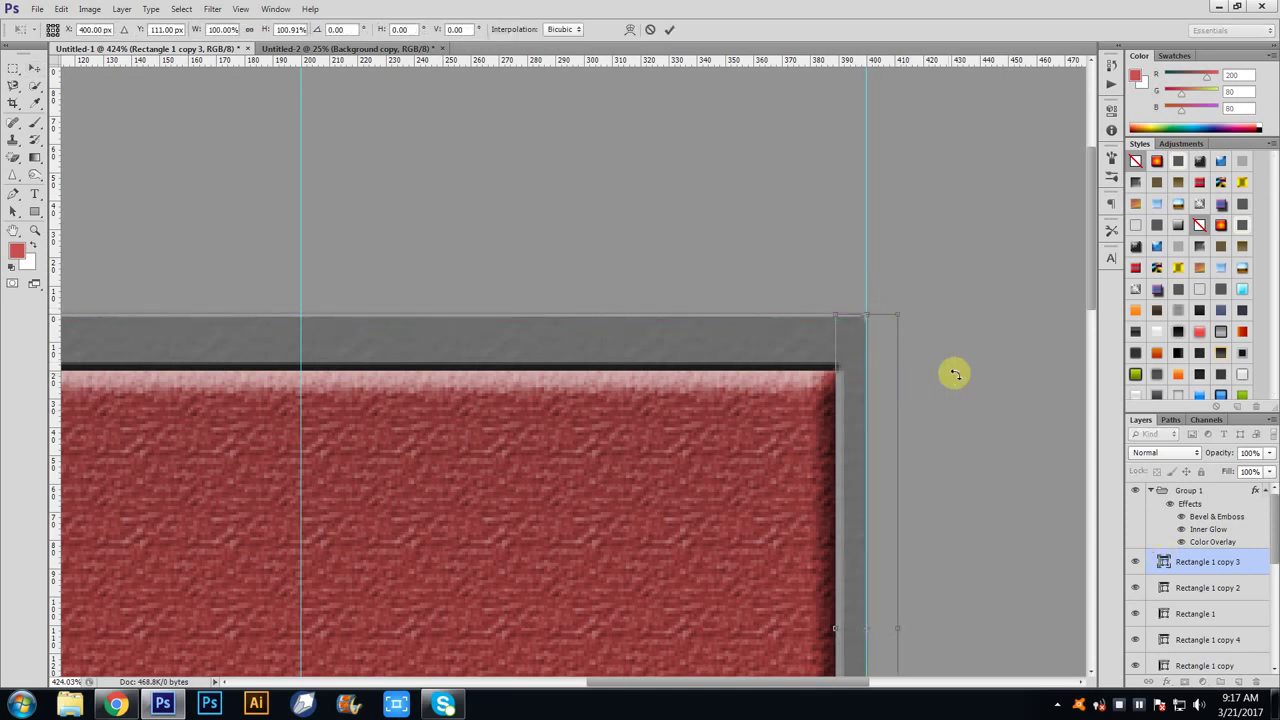
key(Return)
scroll(822, 405, down, 1)
scroll(830, 430, down, 2)
- Switch auto-select to single layers and stretch the left mortar strip, Rectangle 1 copy 2, downward
scroll(833, 445, down, 3)
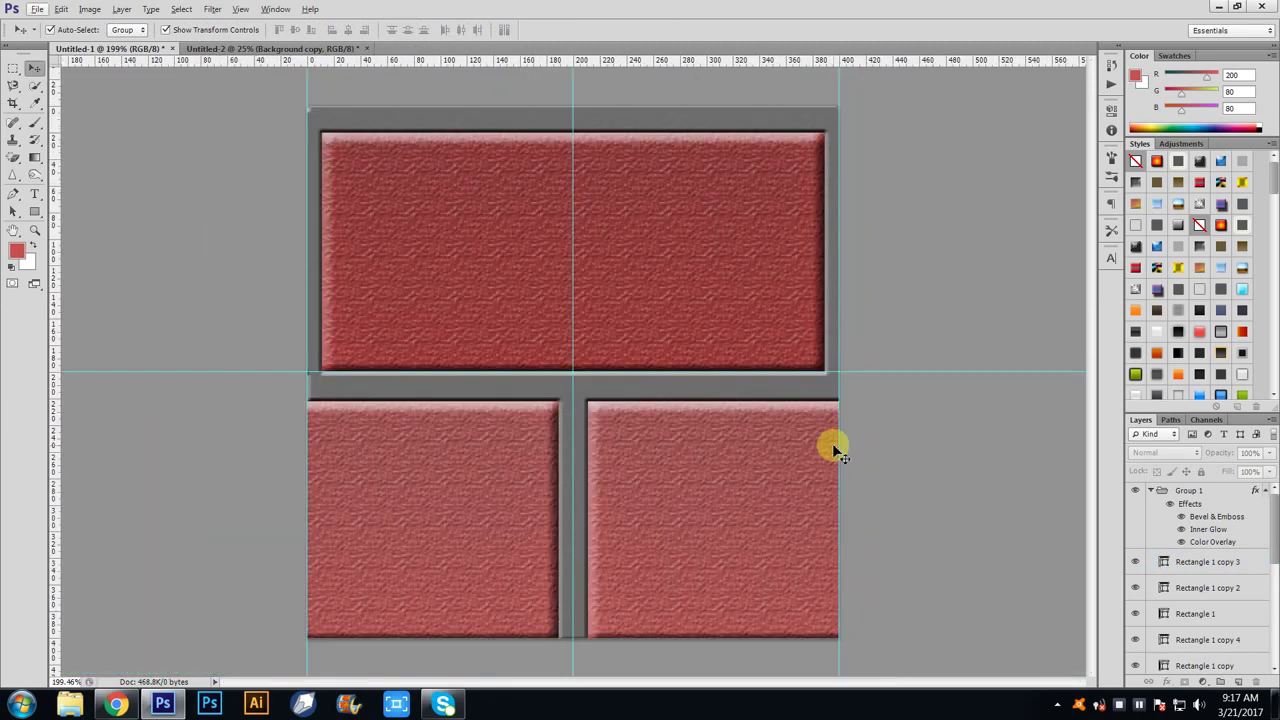
scroll(268, 380, up, 3)
scroll(268, 380, up, 1)
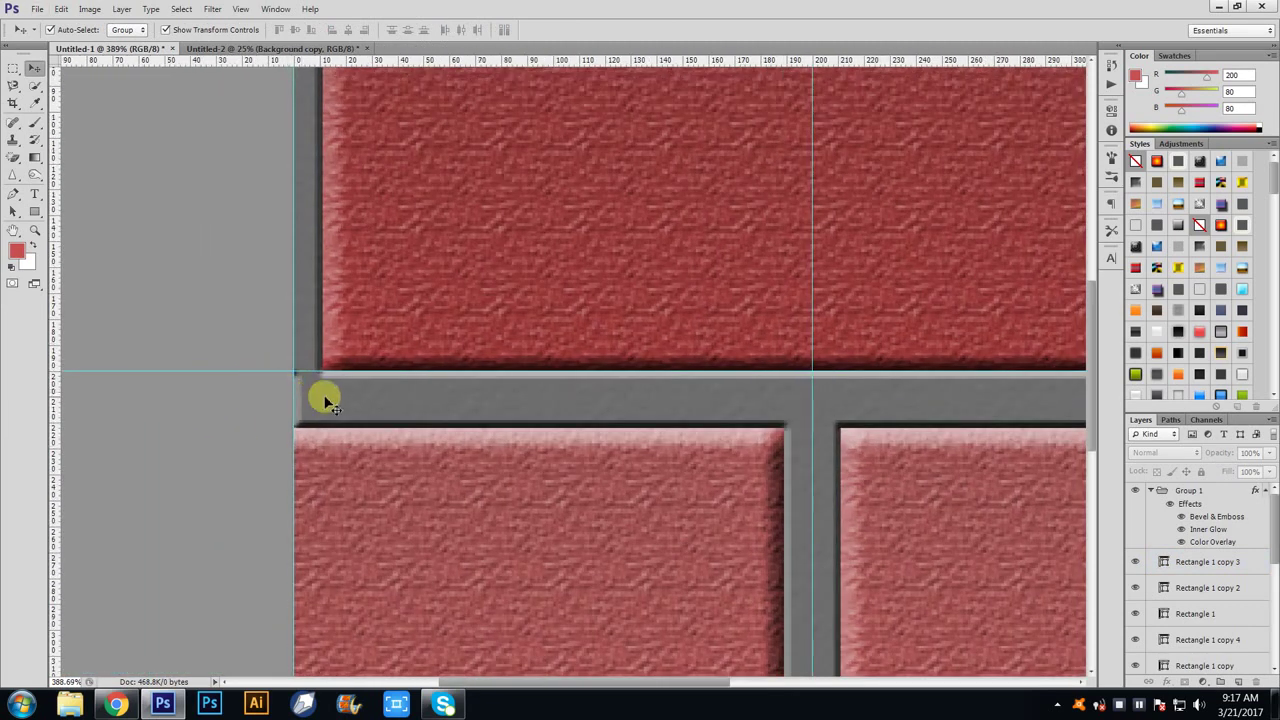
click(320, 397)
click(138, 26)
click(128, 45)
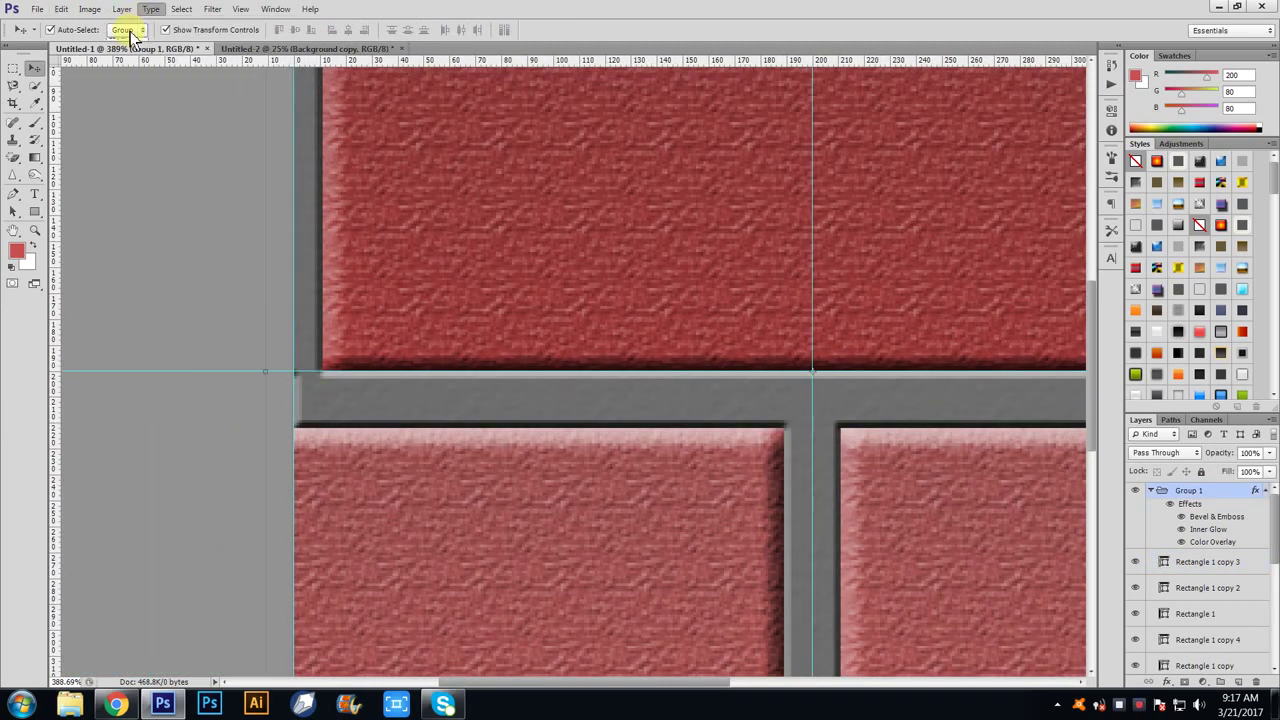
click(318, 190)
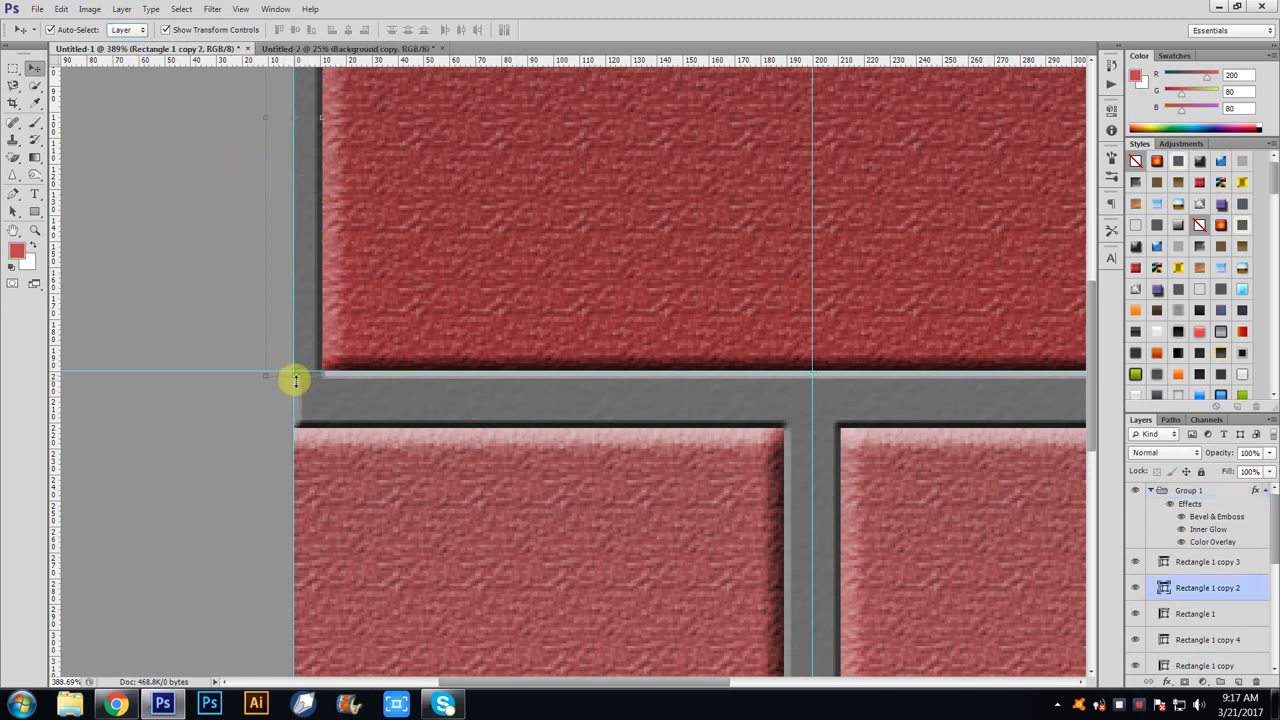
drag(296, 380, 294, 427)
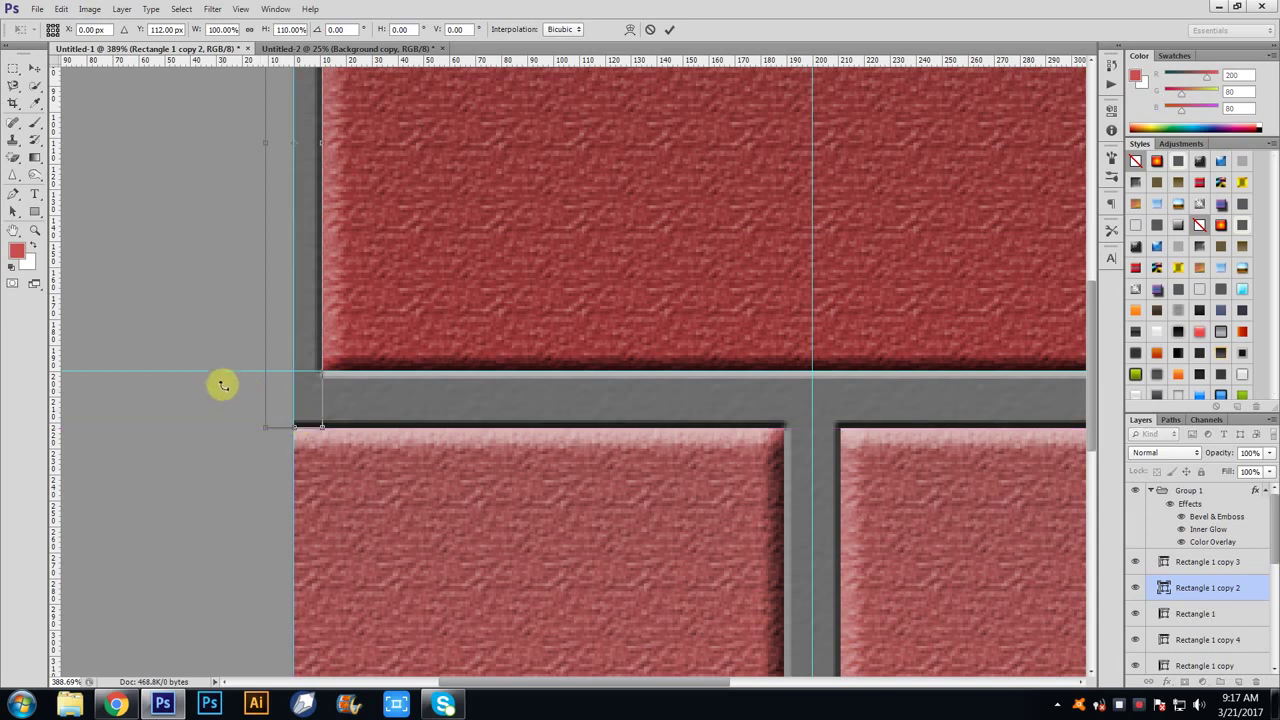
key(Return)
- Extend the left mortar strip up to the tile's top edge and view the whole tile
scroll(240, 350, up, 2)
scroll(285, 300, up, 3)
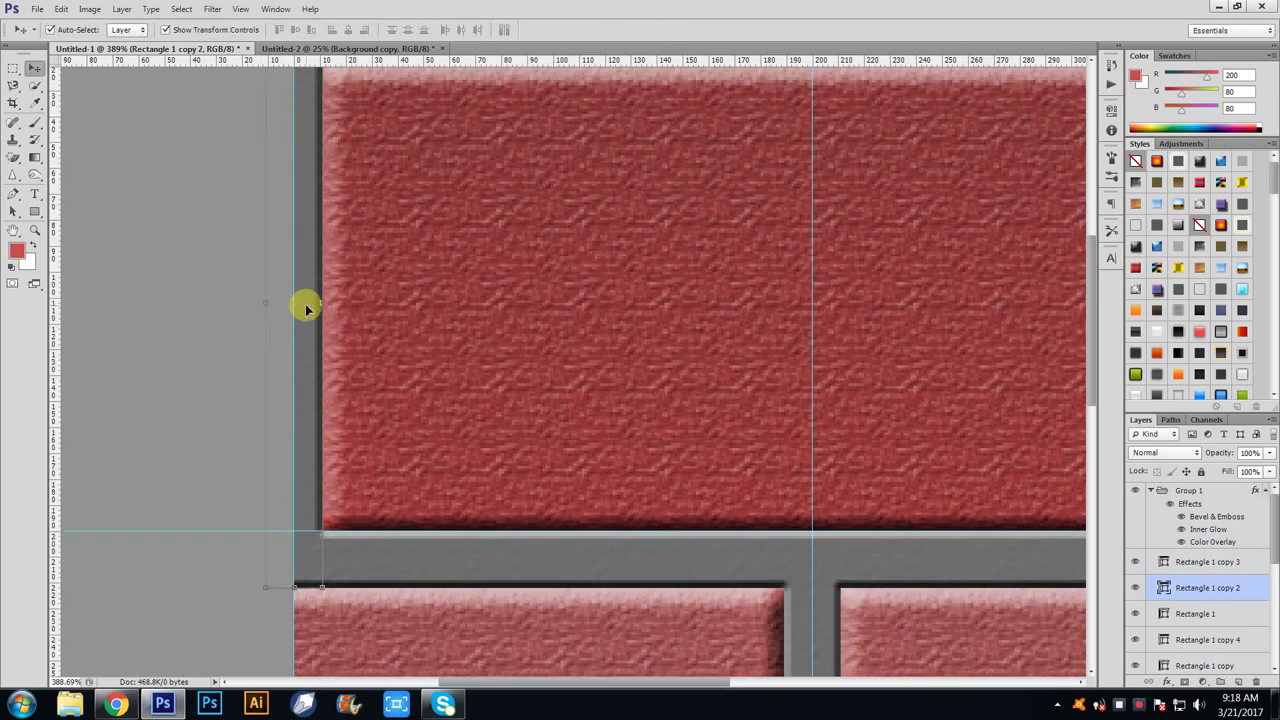
scroll(318, 290, up, 2)
scroll(320, 200, up, 1)
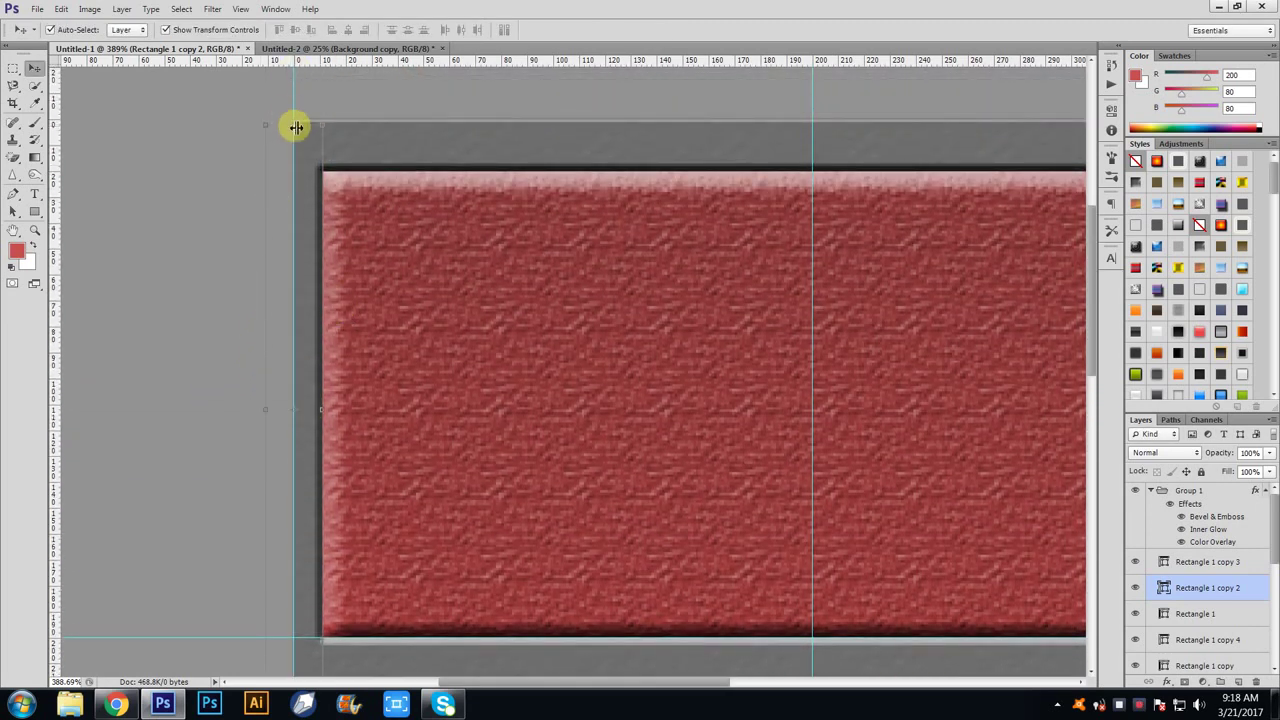
drag(296, 124, 294, 114)
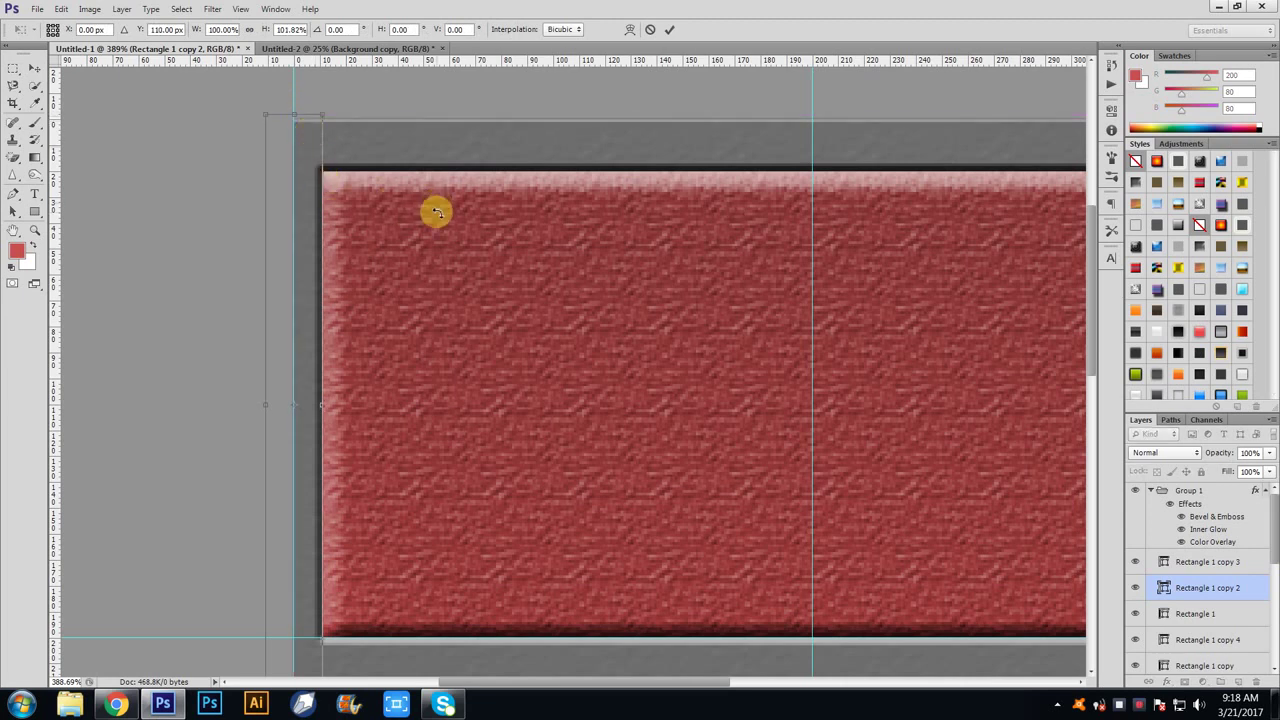
key(Return)
scroll(686, 320, down, 2)
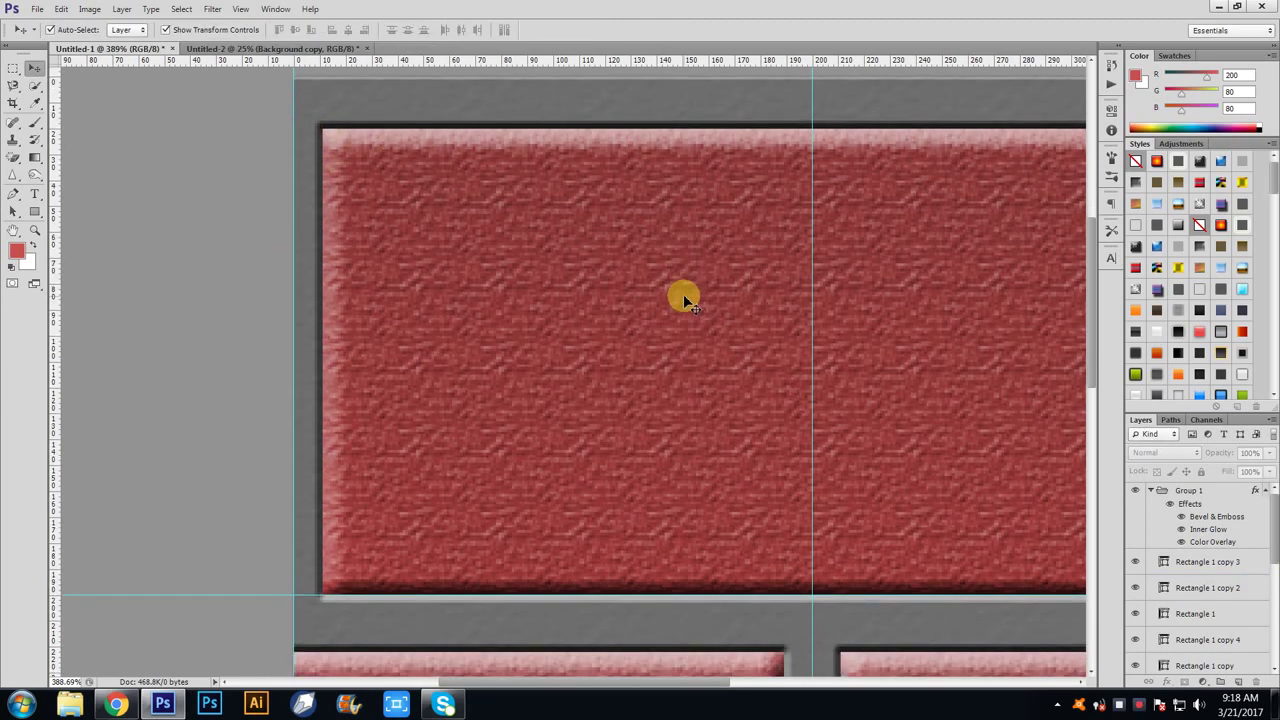
scroll(730, 400, down, 2)
scroll(746, 454, down, 2)
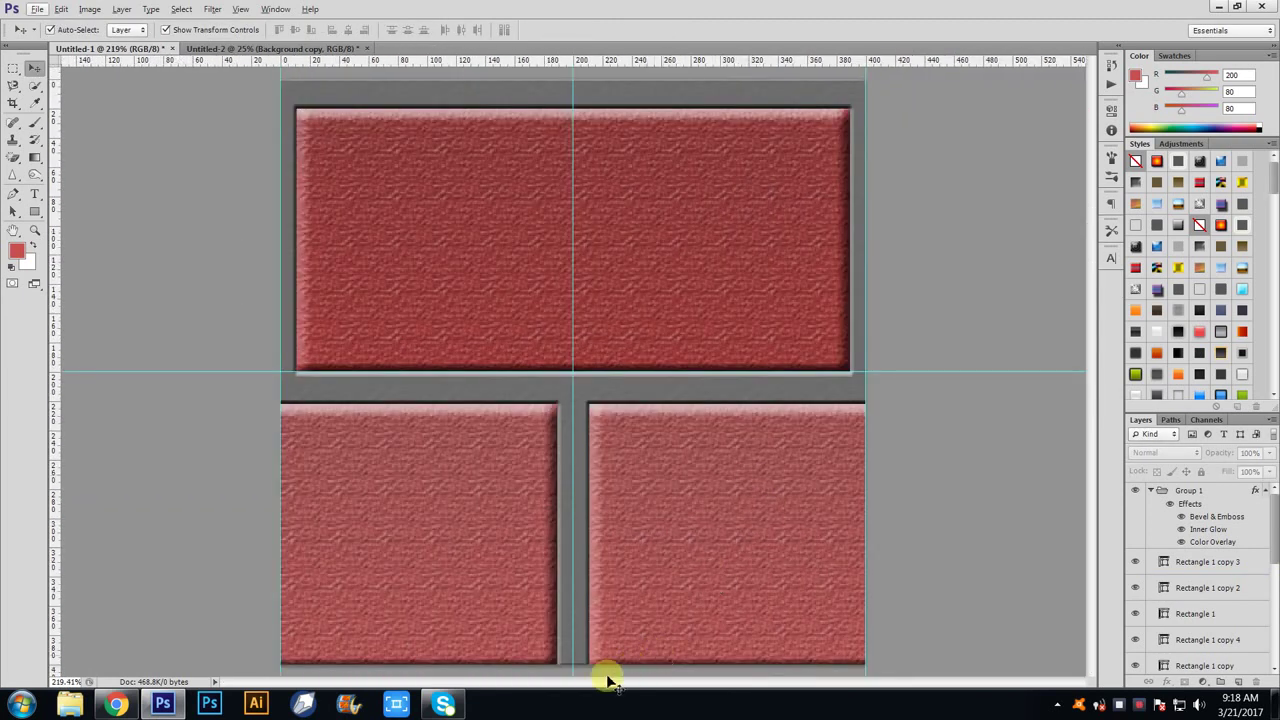
scroll(597, 676, up, 2)
scroll(590, 670, down, 1)
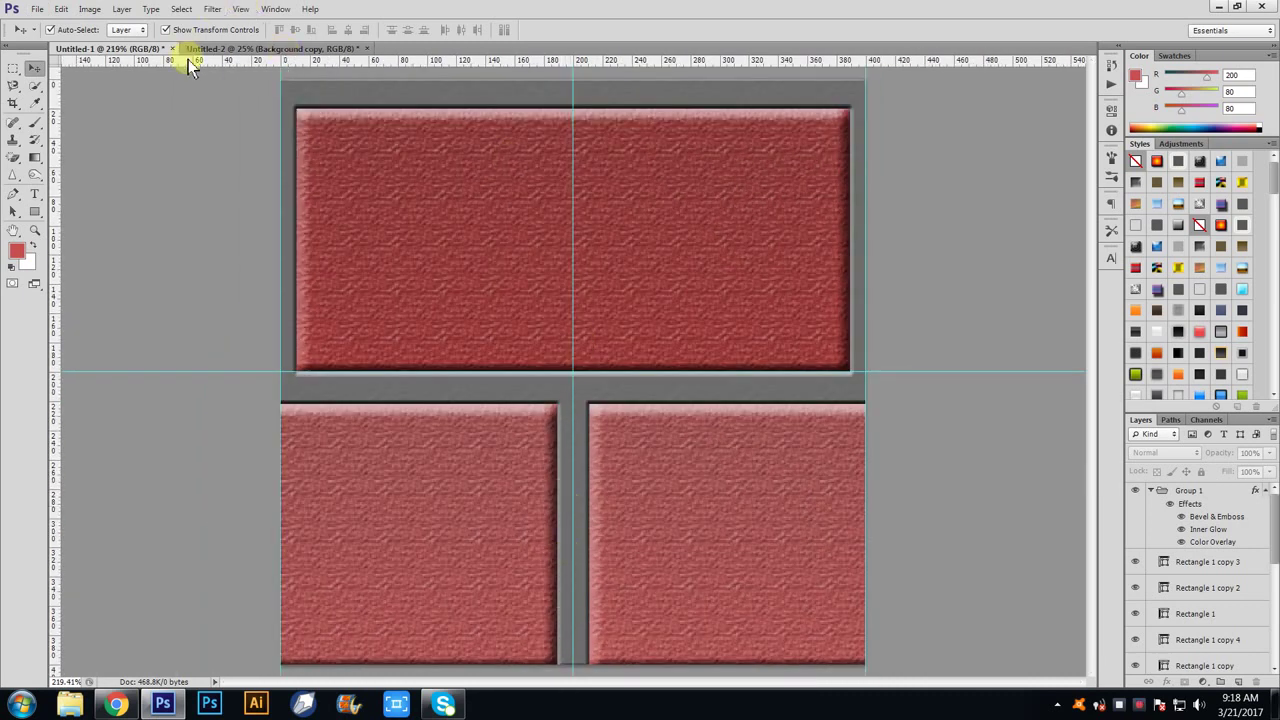
- Check Untitled-2's Background copy Layer Style without changes, then return to the Untitled-1 Edit menu
click(234, 50)
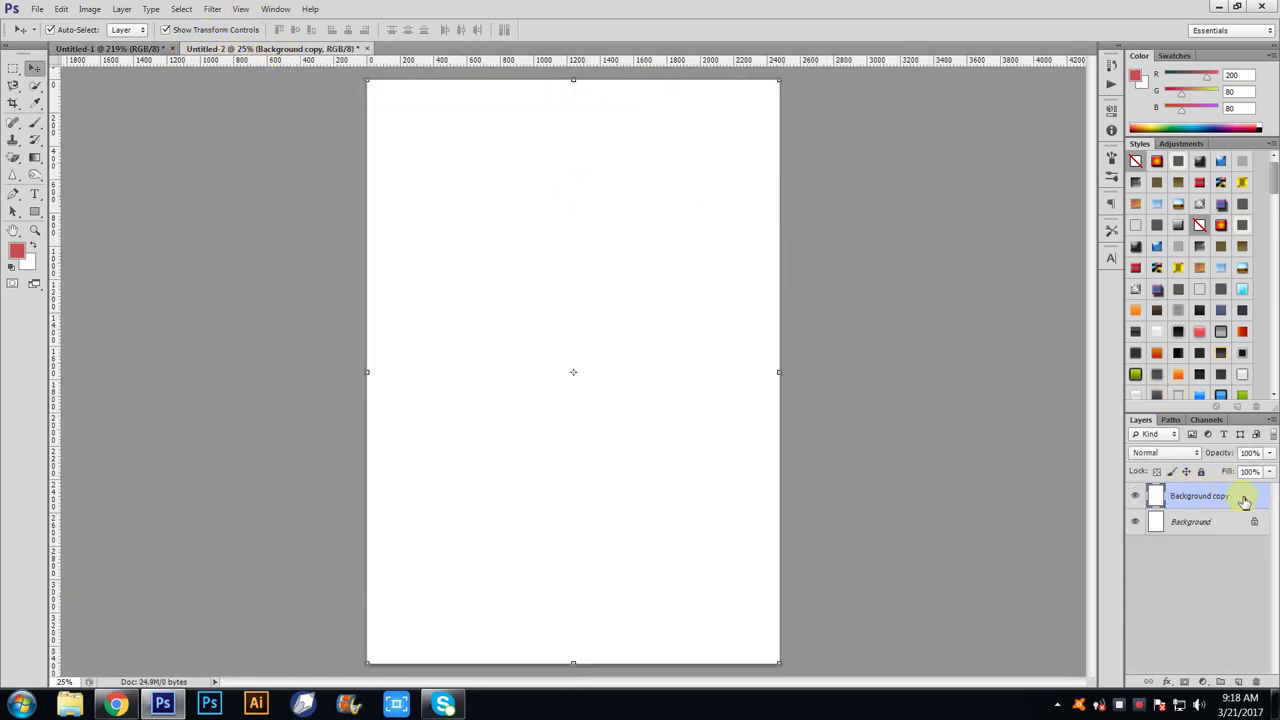
double_click(1248, 502)
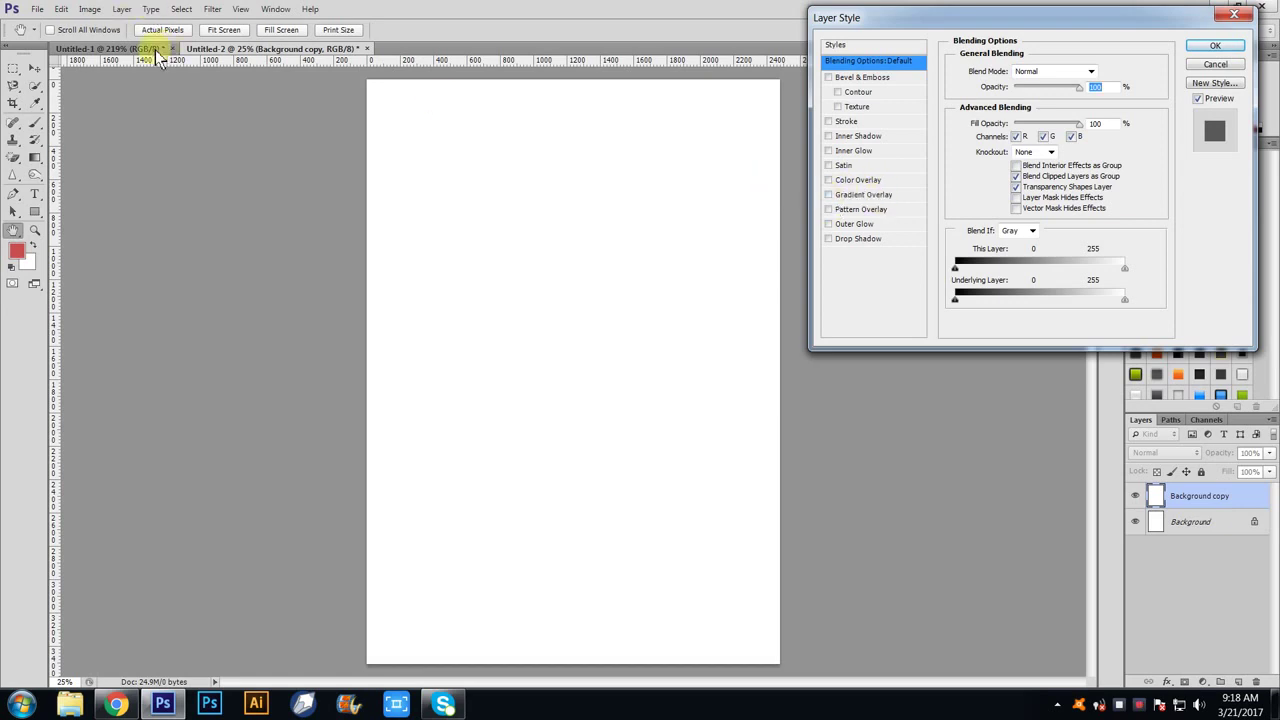
click(1215, 65)
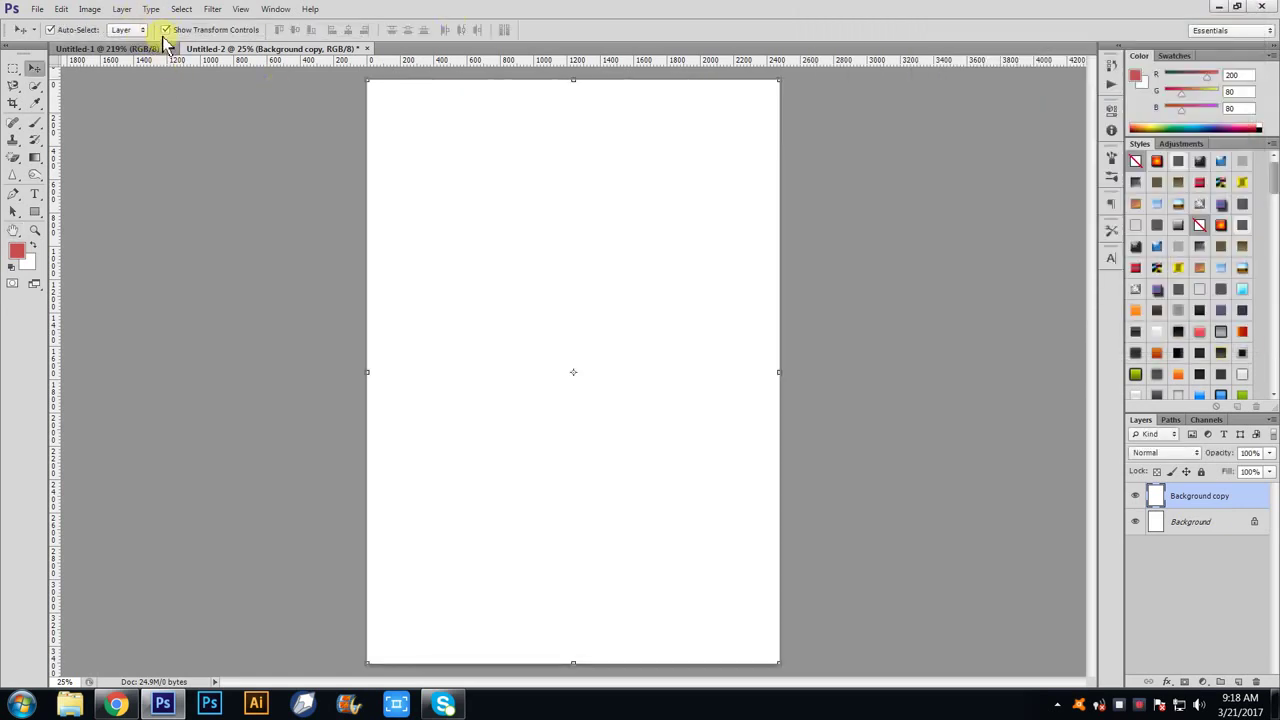
click(108, 48)
click(59, 10)
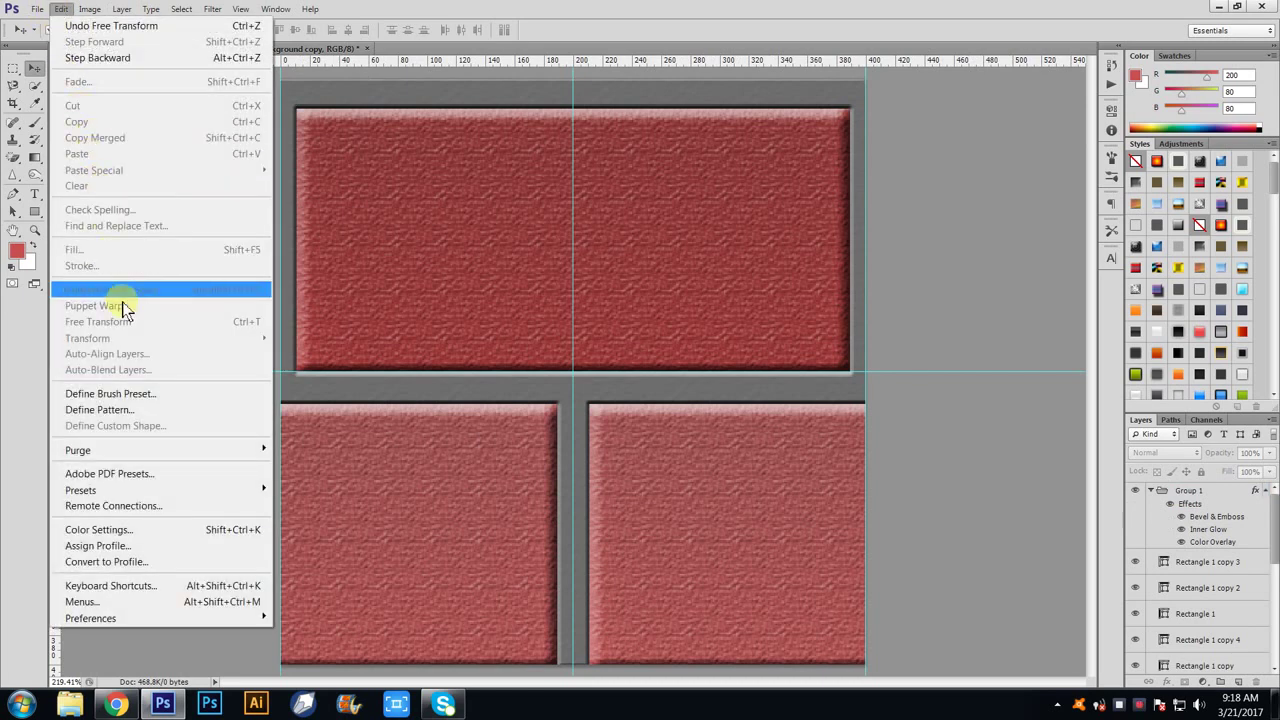
- Define the brick tile as a new pattern named brick and return to Untitled-2
click(98, 410)
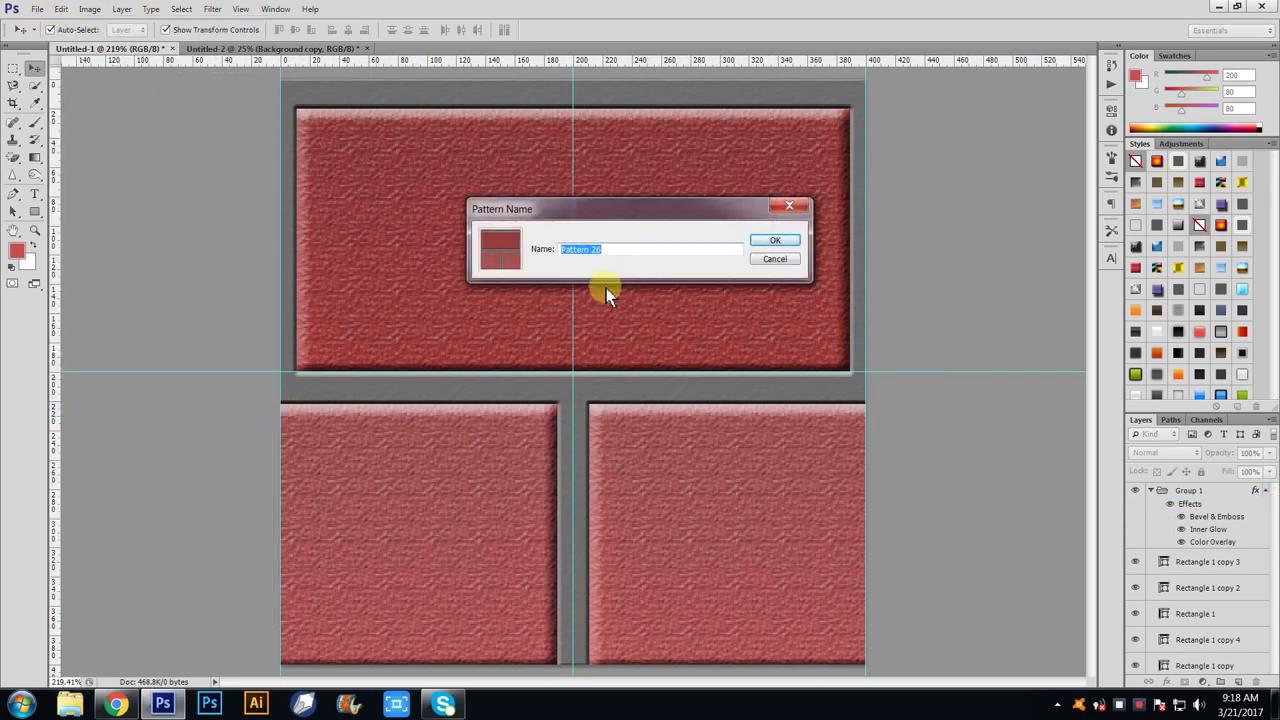
text(brick new)
key(Return)
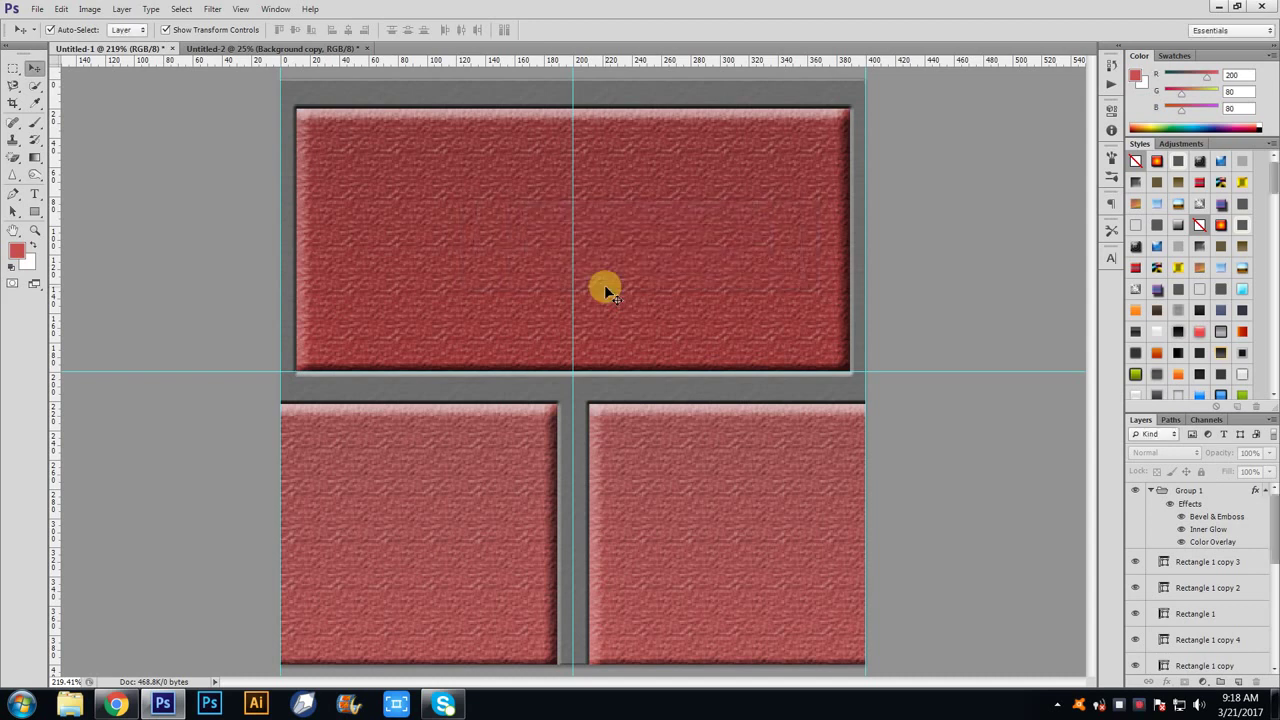
click(332, 48)
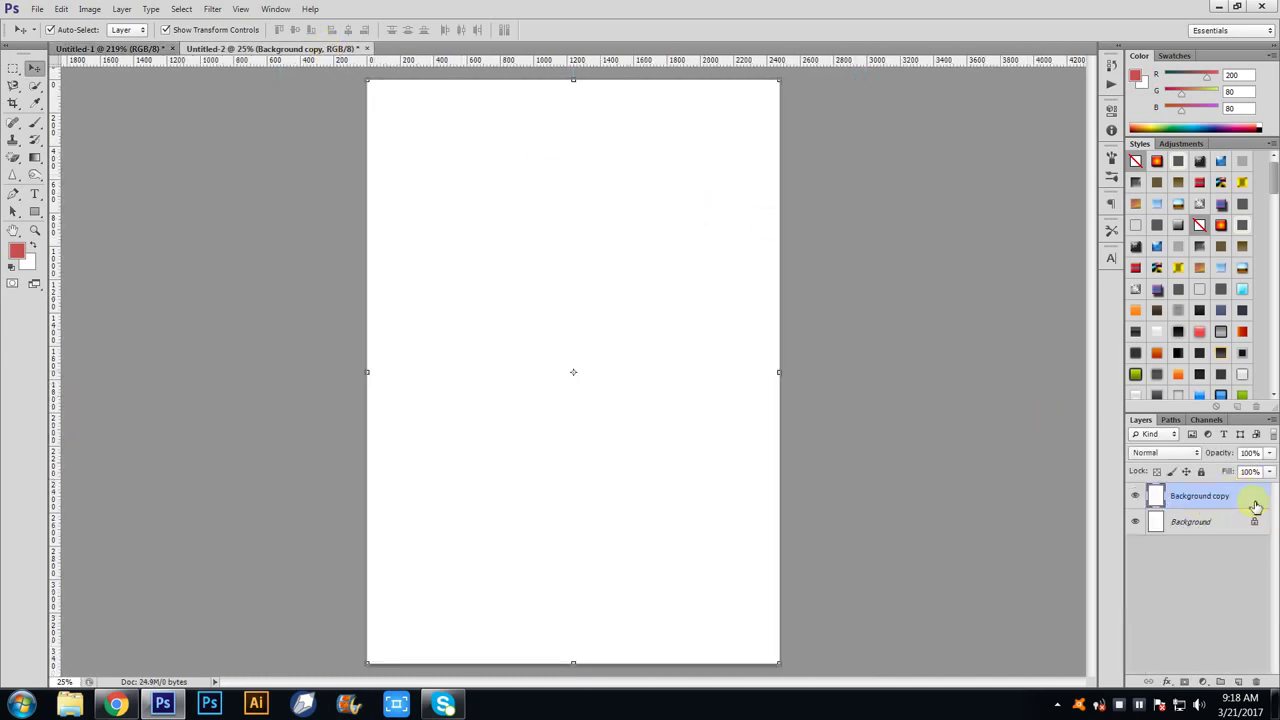
- Add a Pattern Overlay to the Background copy layer using the new red brick pattern
double_click(1250, 505)
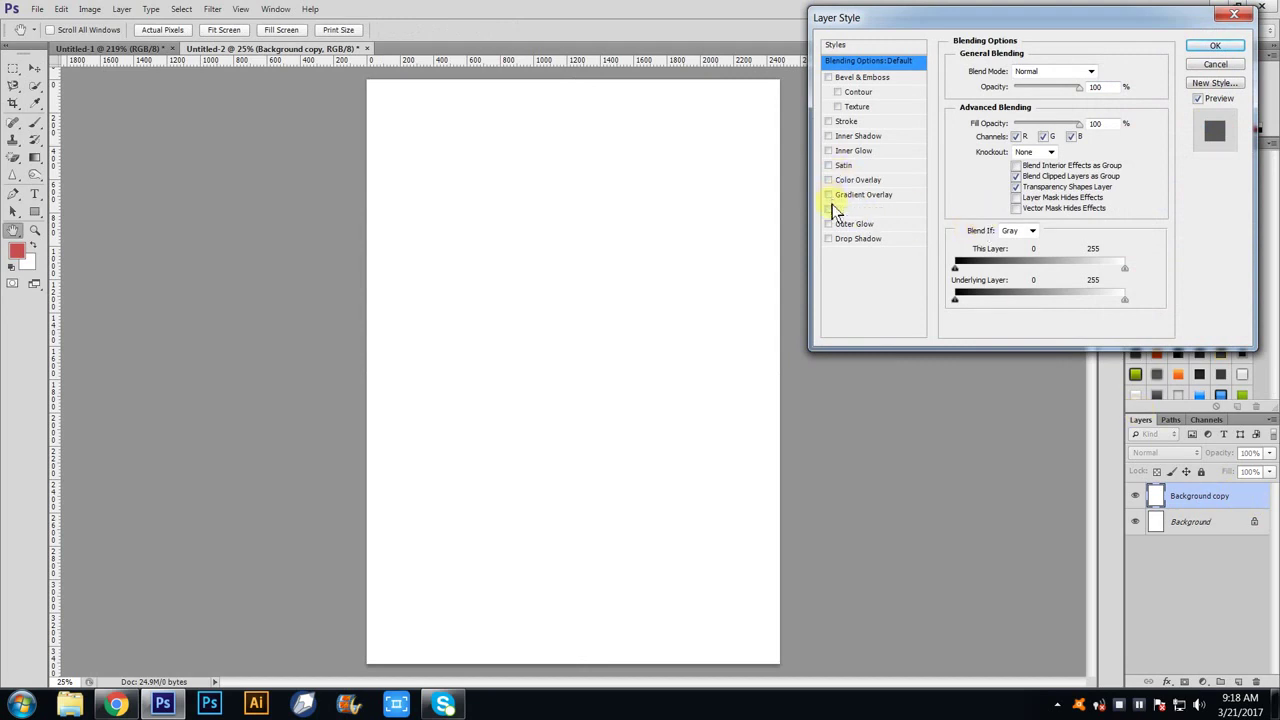
click(828, 209)
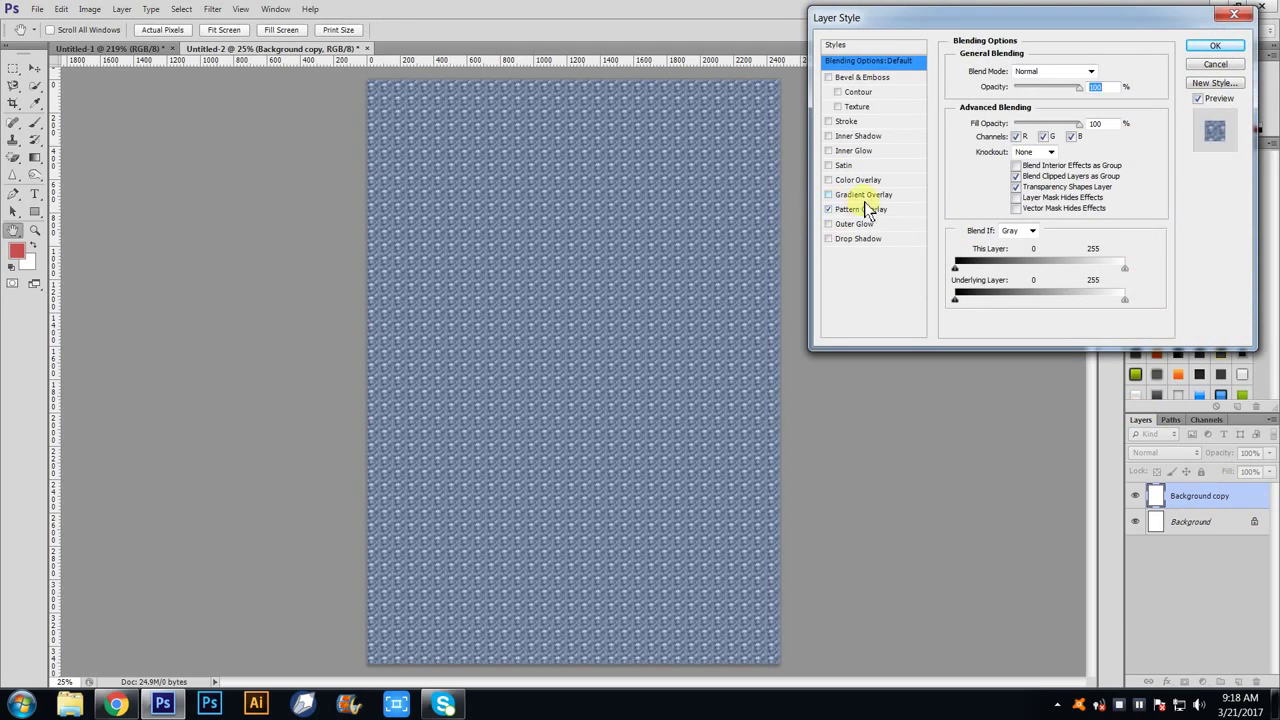
click(860, 194)
click(828, 194)
click(860, 209)
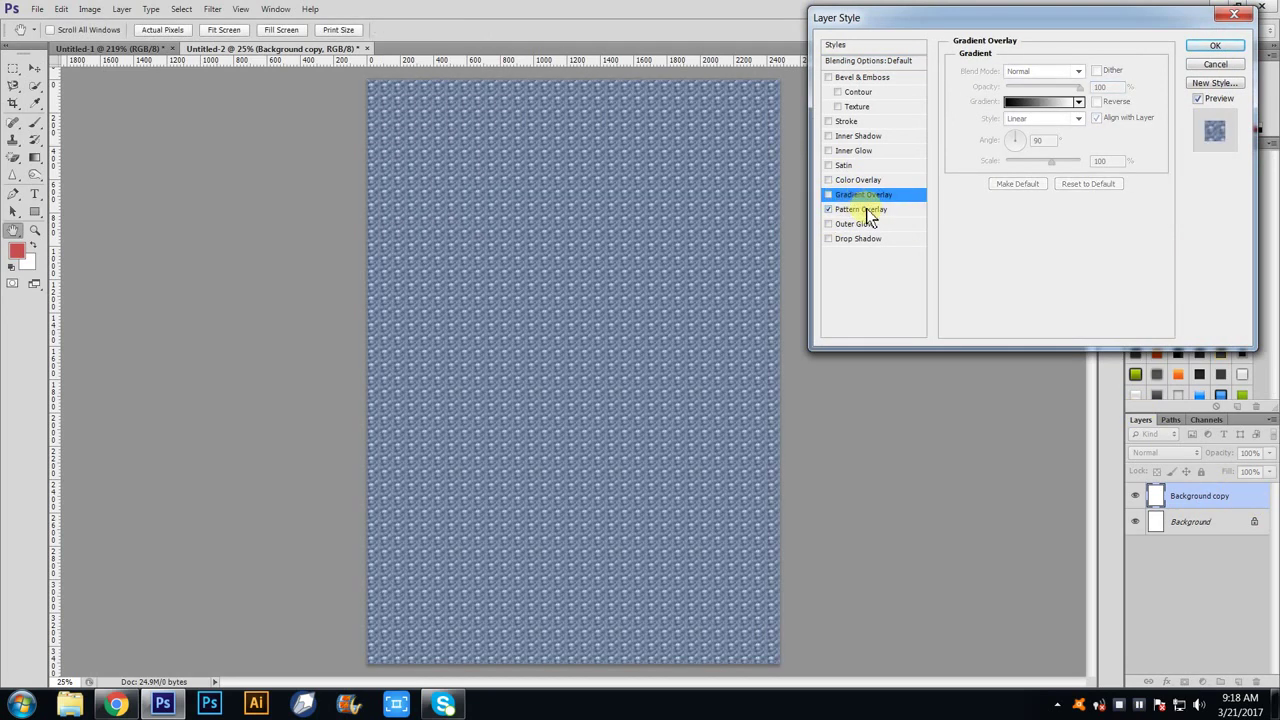
click(1052, 130)
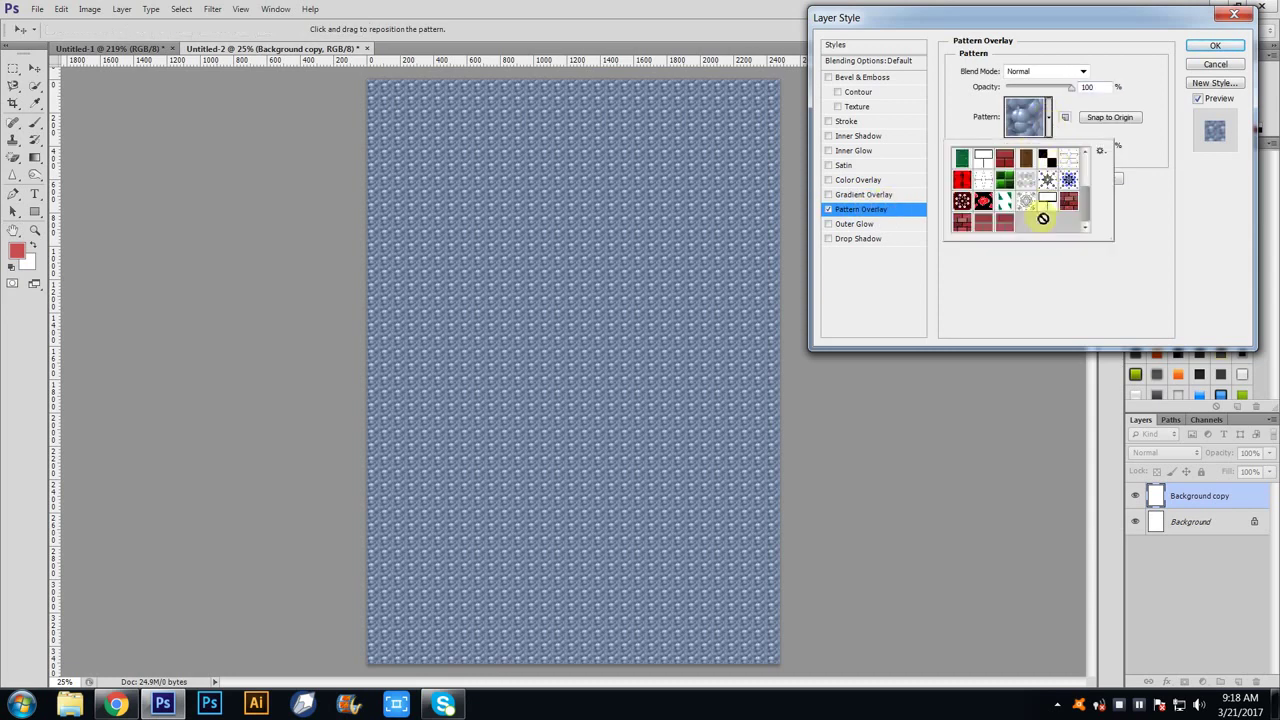
click(985, 226)
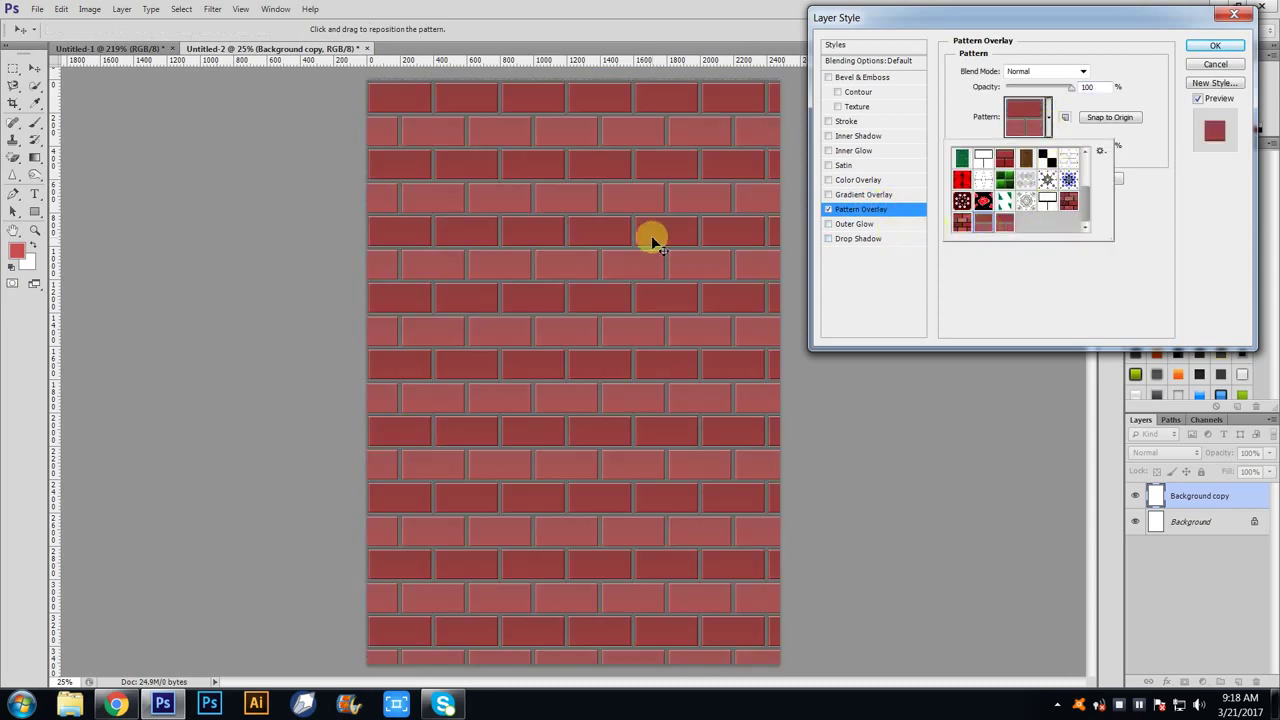
- Reduce the brick pattern's scale and apply the overlay so small bricks tile the page
scroll(646, 257, up, 1)
scroll(646, 257, up, 1)
scroll(636, 260, up, 2)
scroll(636, 260, up, 2)
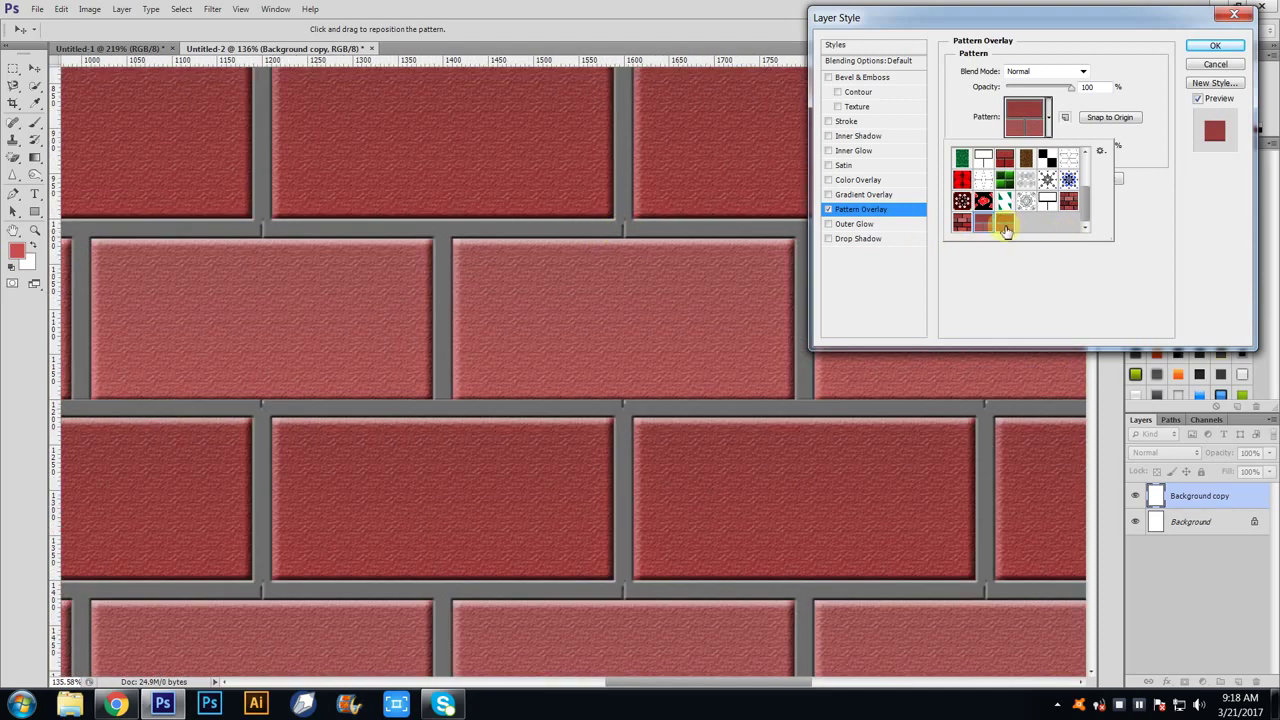
scroll(680, 290, down, 1)
scroll(676, 292, down, 1)
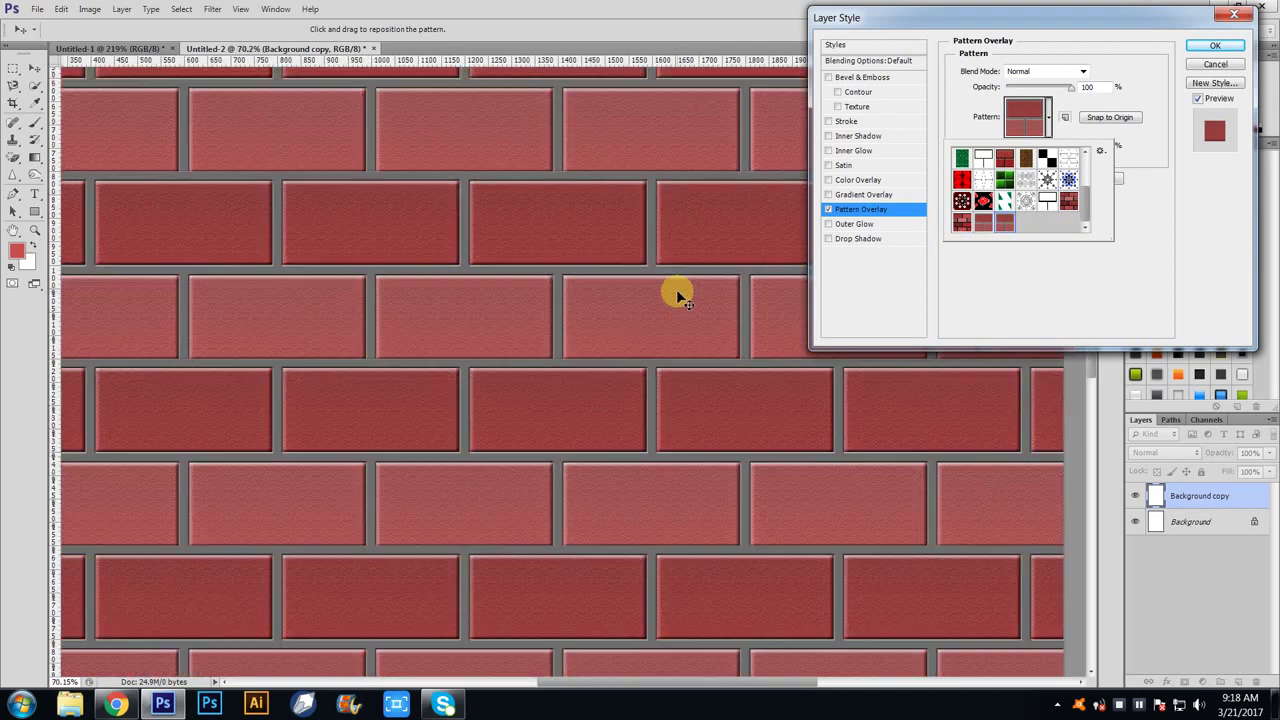
scroll(676, 292, down, 1)
scroll(676, 292, down, 1)
scroll(676, 292, down, 1)
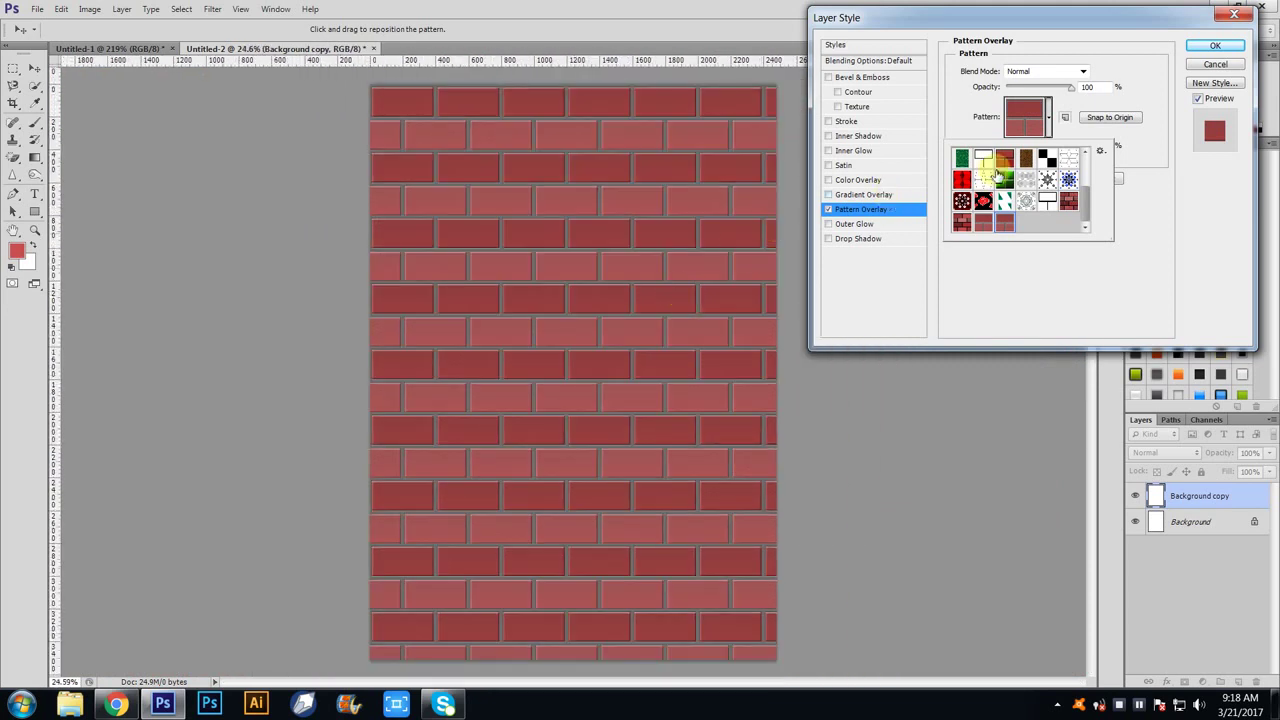
click(1120, 314)
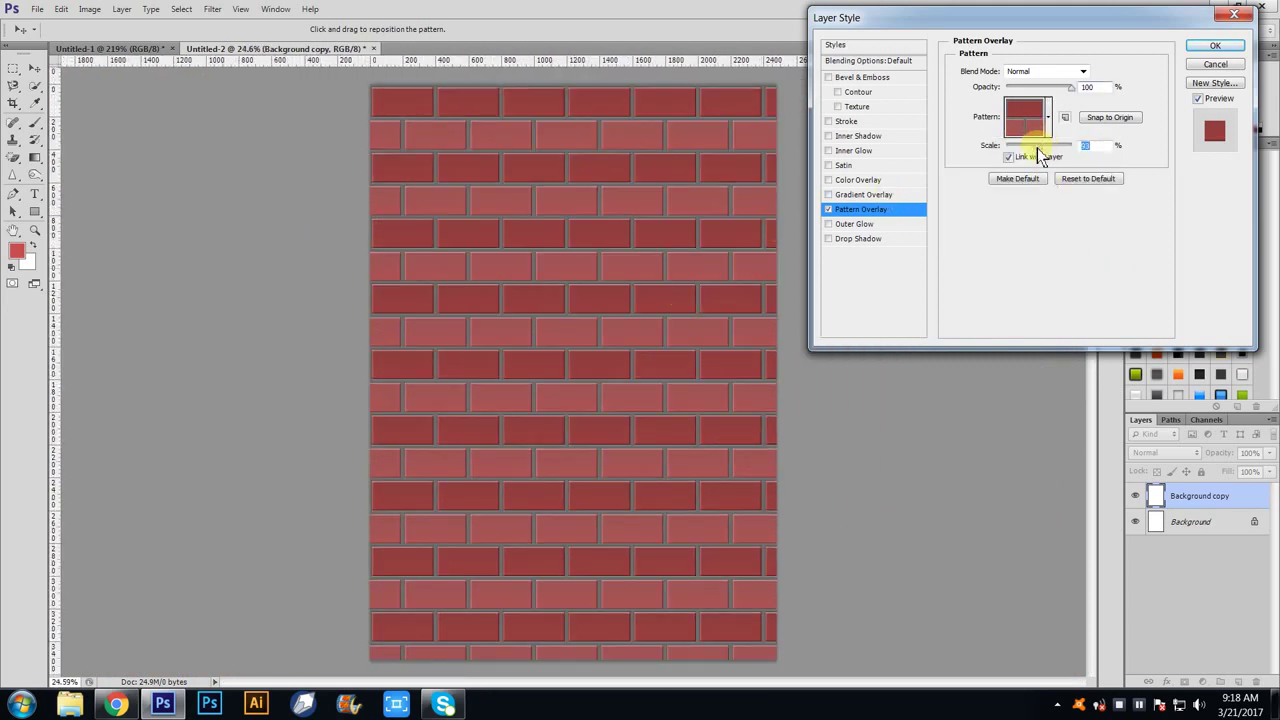
drag(1040, 155, 1032, 157)
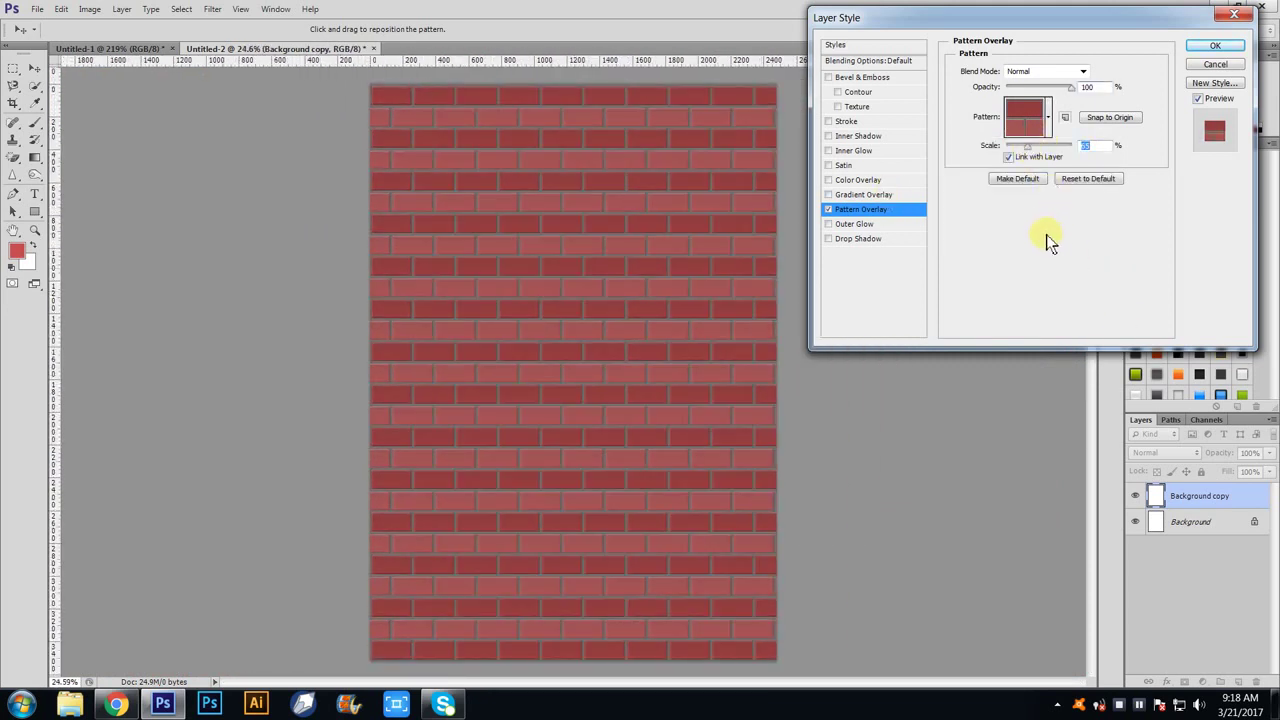
click(1215, 50)
scroll(729, 300, down, 1)
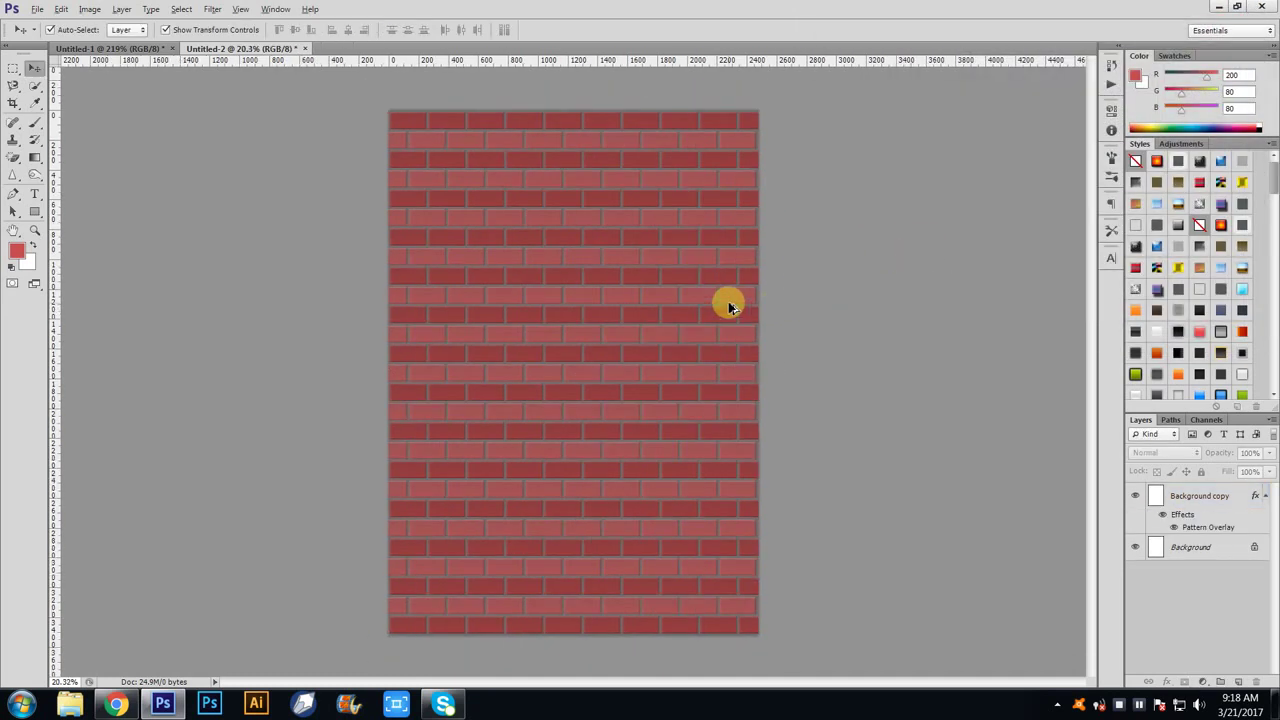
scroll(711, 490, up, 1)
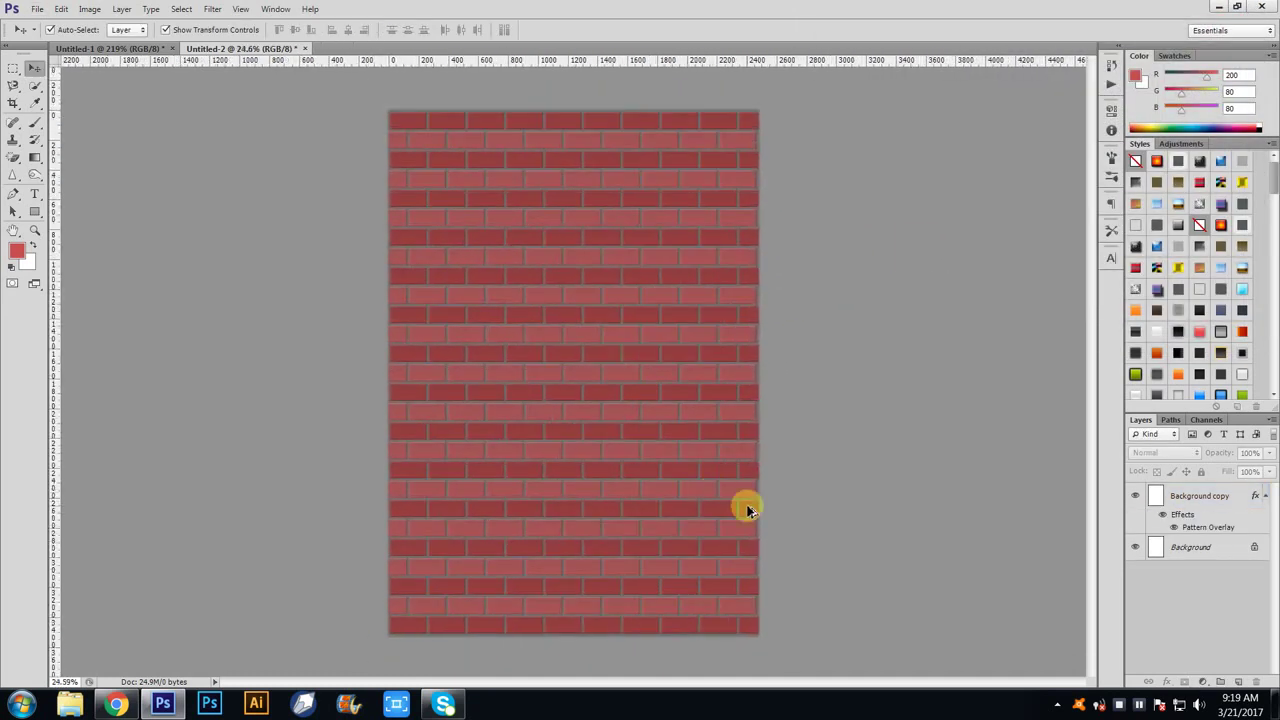